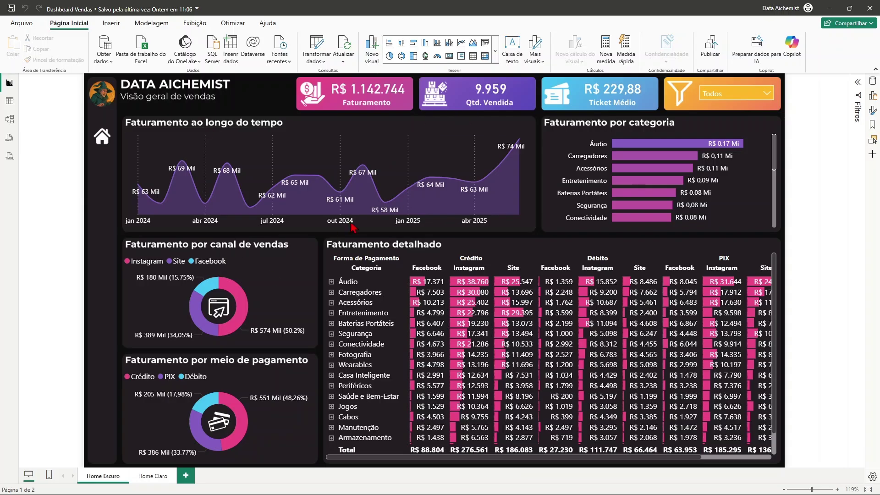
View the Home Claro version of the finished sales dashboard and return to the Home Escuro page.
{"action": "left_click", "coordinate": [145, 478]}
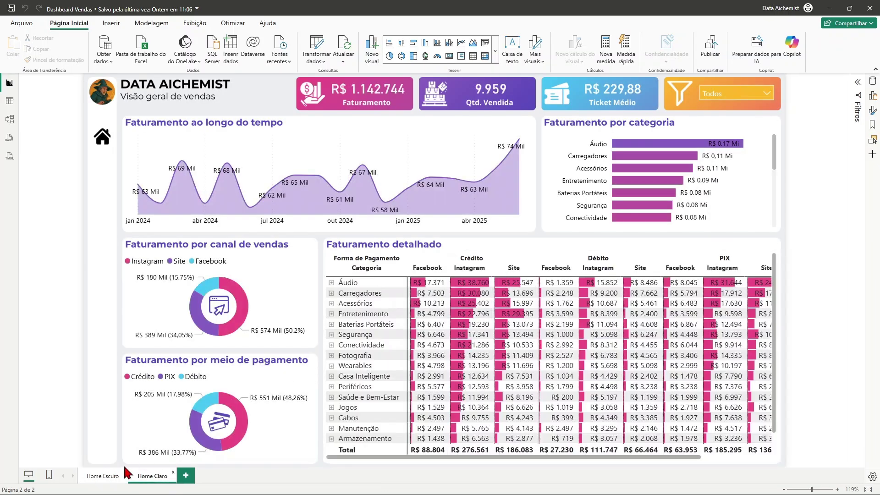
{"action": "left_click", "coordinate": [103, 478]}
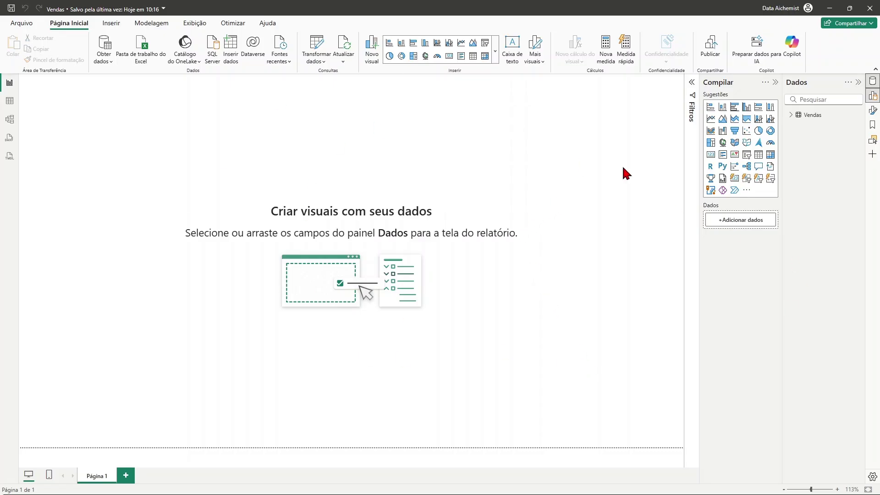
Set Fundo Escuro.png from the Fundo folder as the report page's canvas background image.
{"action": "left_click", "coordinate": [873, 113]}
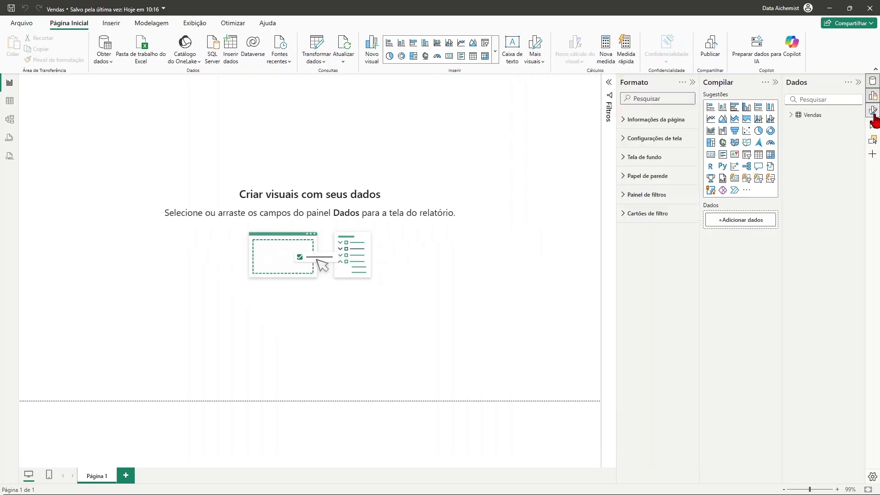
{"action": "left_click", "coordinate": [626, 159]}
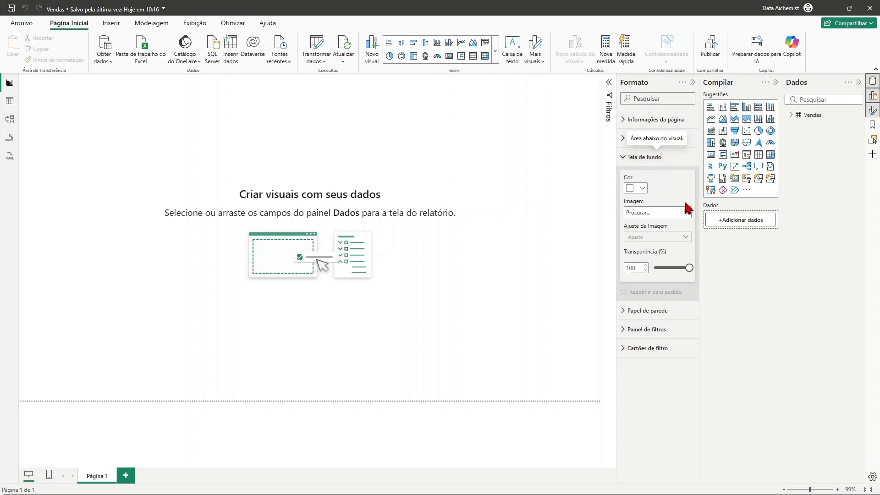
{"action": "left_click", "coordinate": [649, 214]}
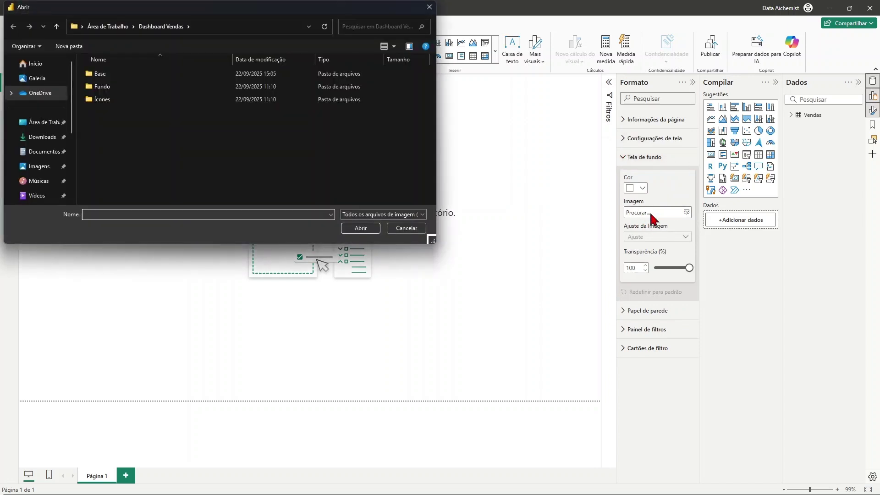
{"action": "double_click", "coordinate": [111, 88]}
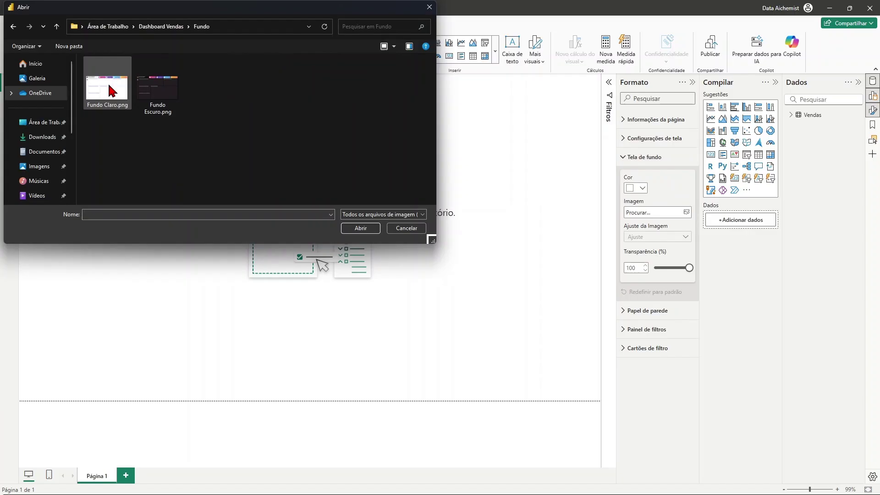
{"action": "left_click", "coordinate": [161, 95]}
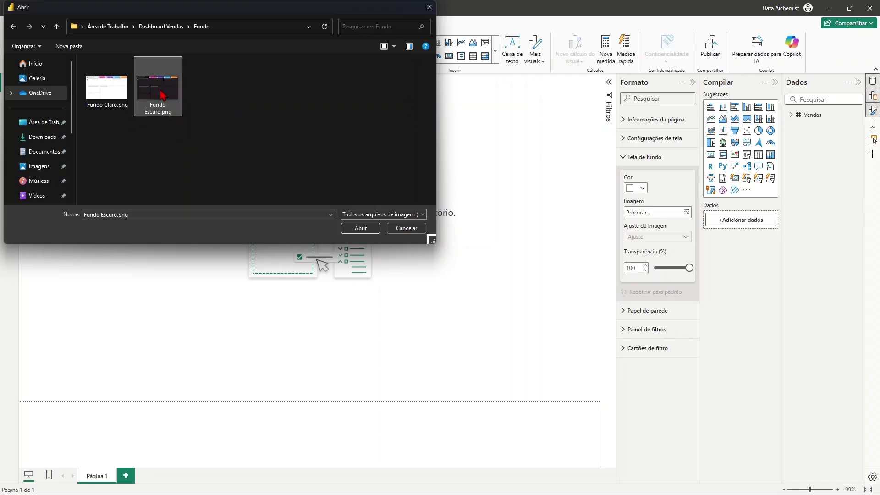
{"action": "left_click", "coordinate": [361, 228]}
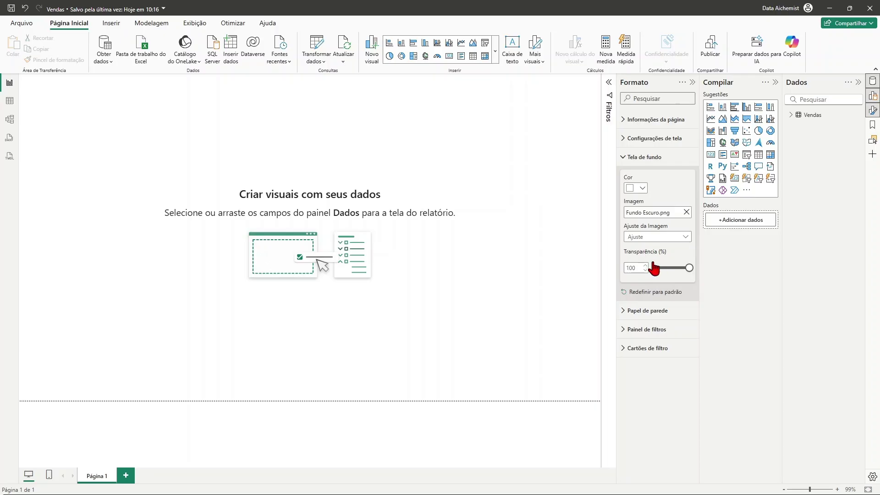
Set the canvas background's transparency to 0% and its image fit to Alongar.
{"action": "left_click_drag", "start_coordinate": [689, 268], "coordinate": [647, 269]}
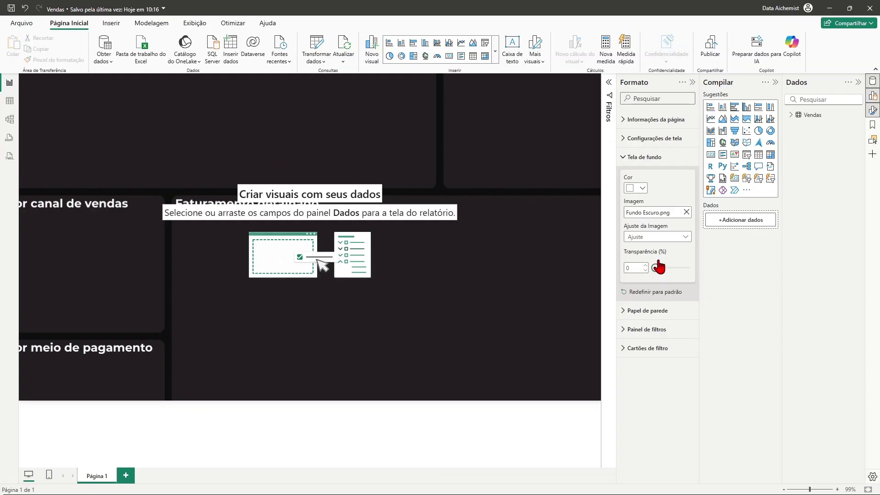
{"action": "left_click", "coordinate": [685, 237]}
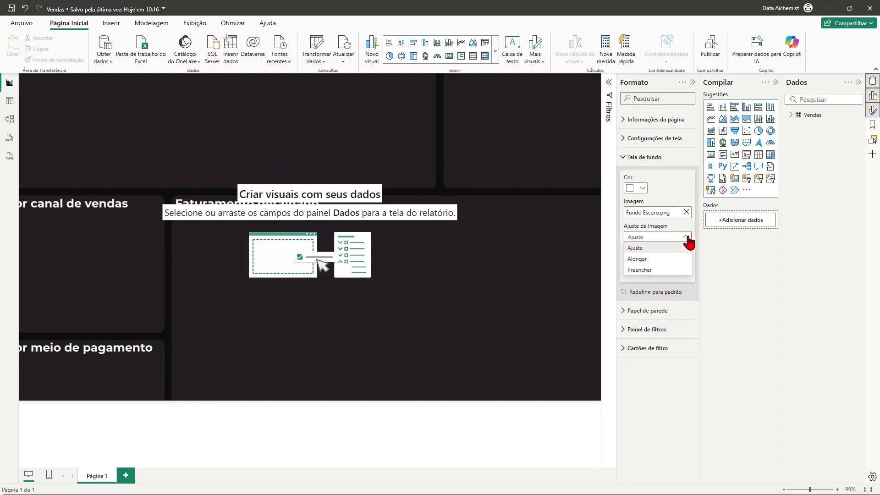
{"action": "left_click", "coordinate": [657, 259]}
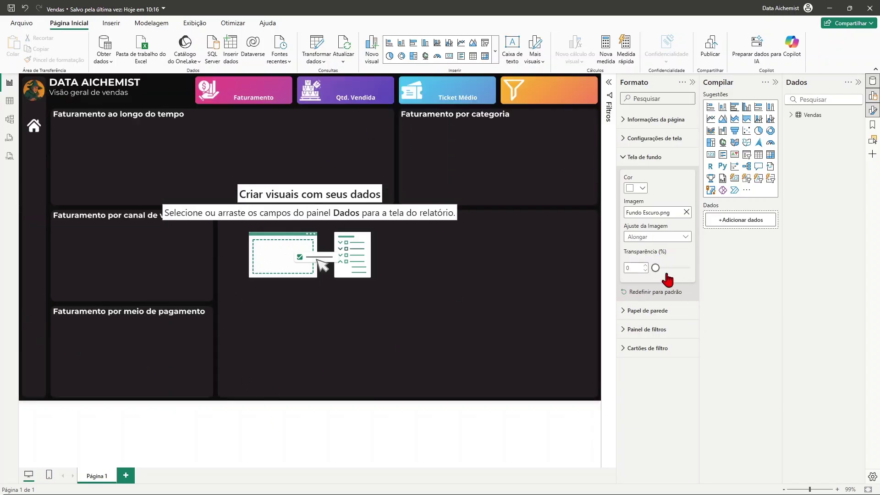
Try the Preencher fit on the canvas background image and switch it back to Alongar.
{"action": "left_click", "coordinate": [644, 237]}
{"action": "left_click", "coordinate": [639, 271]}
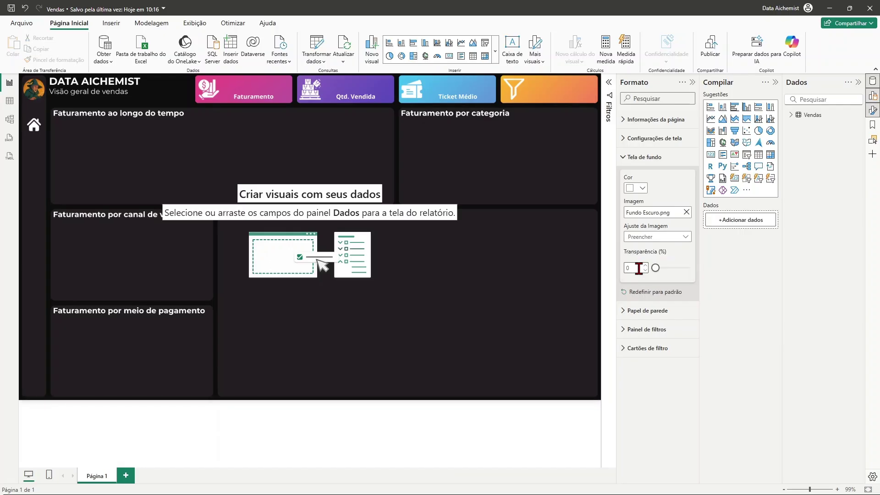
{"action": "left_click", "coordinate": [643, 237]}
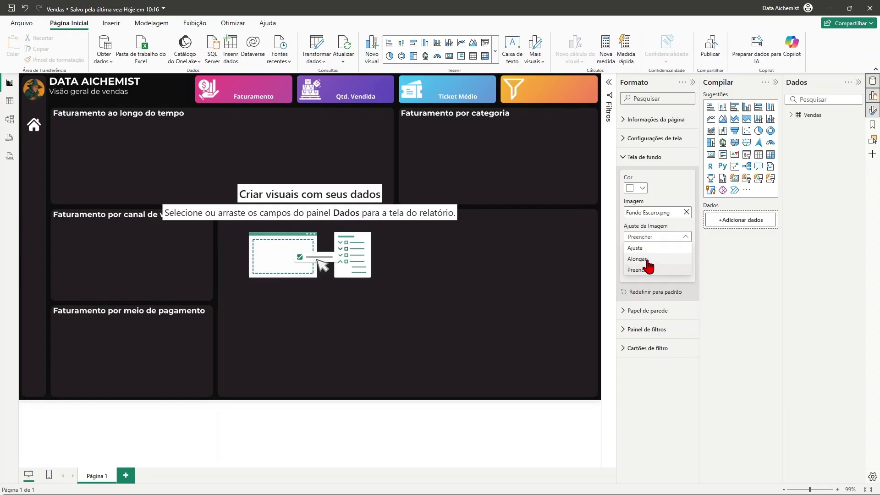
{"action": "left_click", "coordinate": [646, 260]}
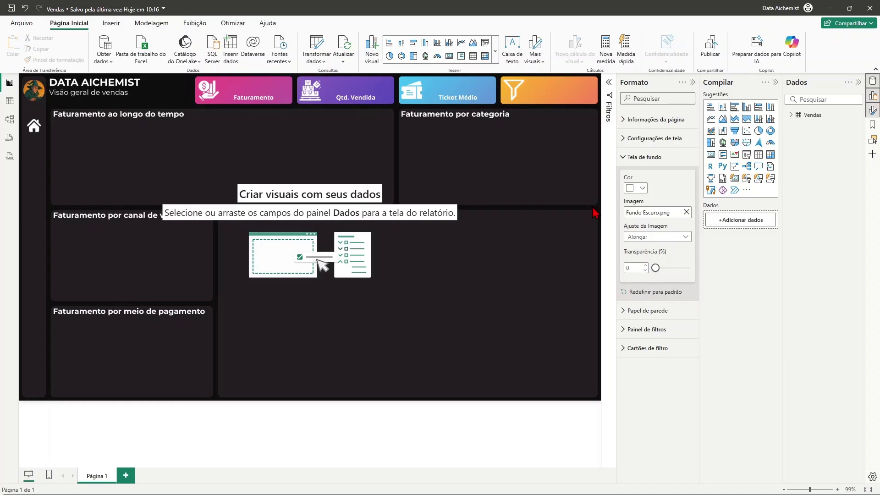
Collapse the Formato and Compilar panes to give the report canvas more room.
{"action": "left_click", "coordinate": [692, 83]}
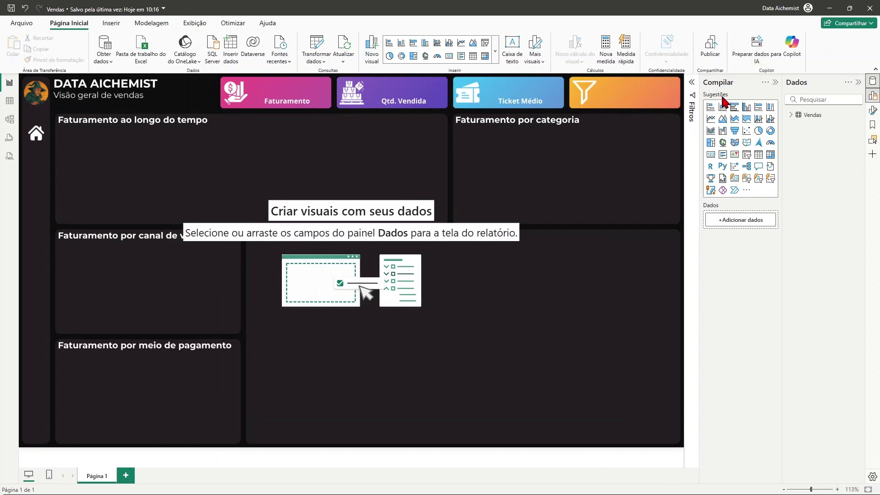
{"action": "left_click", "coordinate": [775, 85]}
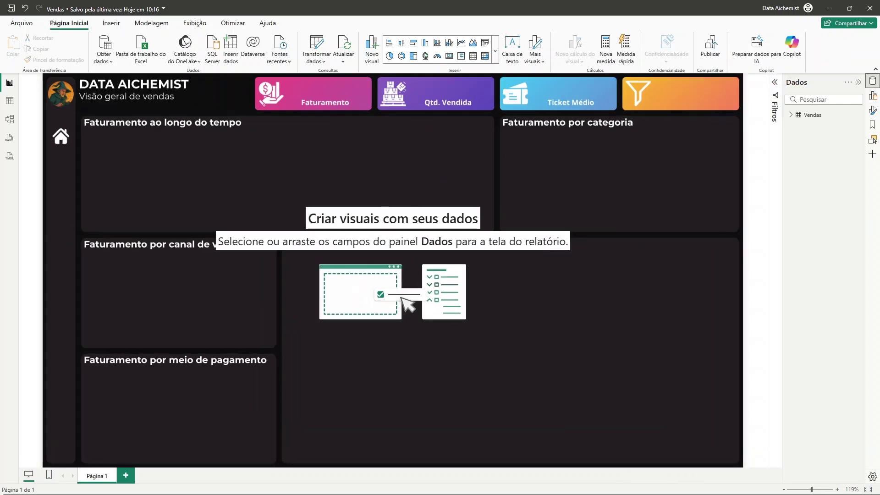
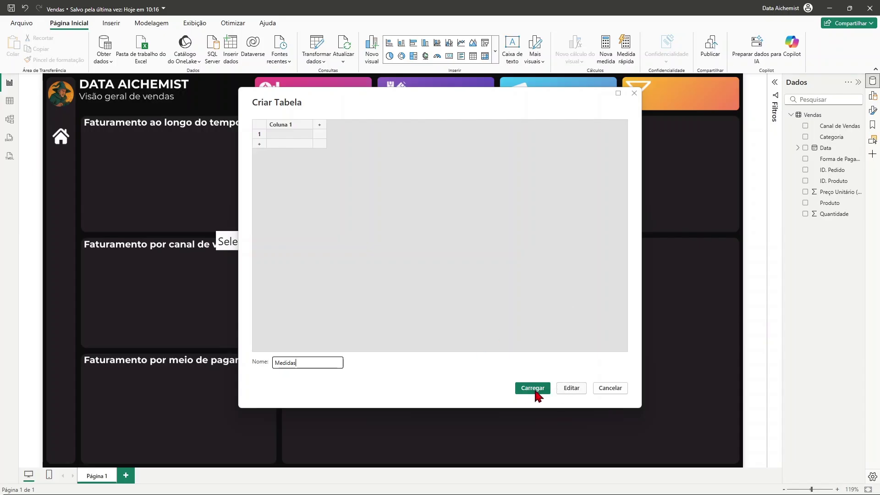
Load the new empty table named Medidas, collapse the Vendas table and expand Medidas to show its fields.
{"action": "left_click", "coordinate": [533, 390]}
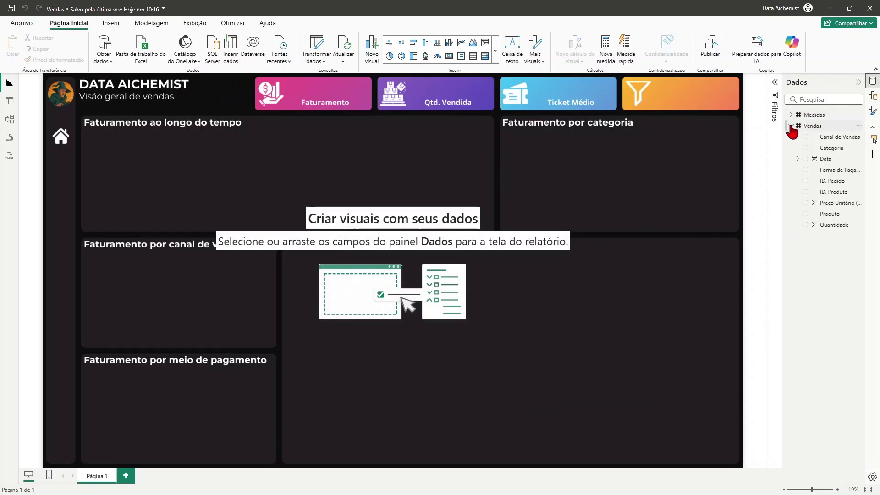
{"action": "left_click", "coordinate": [791, 126]}
{"action": "left_click", "coordinate": [791, 115]}
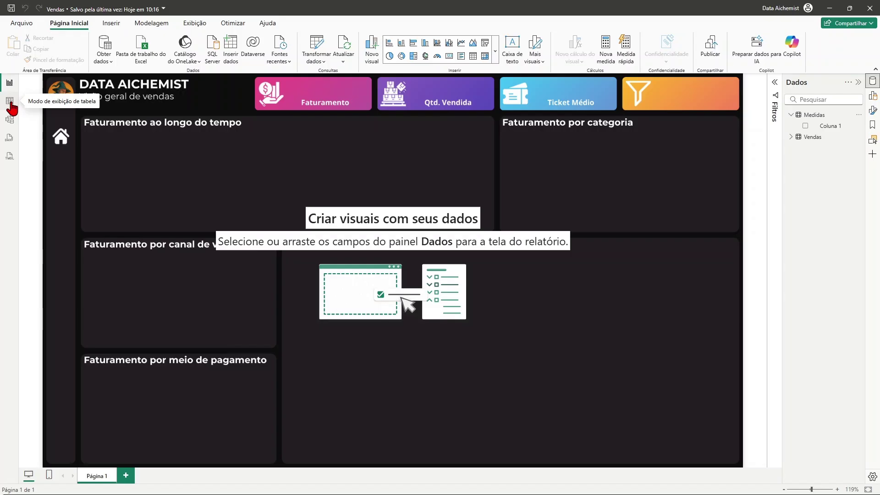
Inspect the contents of the Medidas table in table view and return to the report view.
{"action": "left_click", "coordinate": [10, 103]}
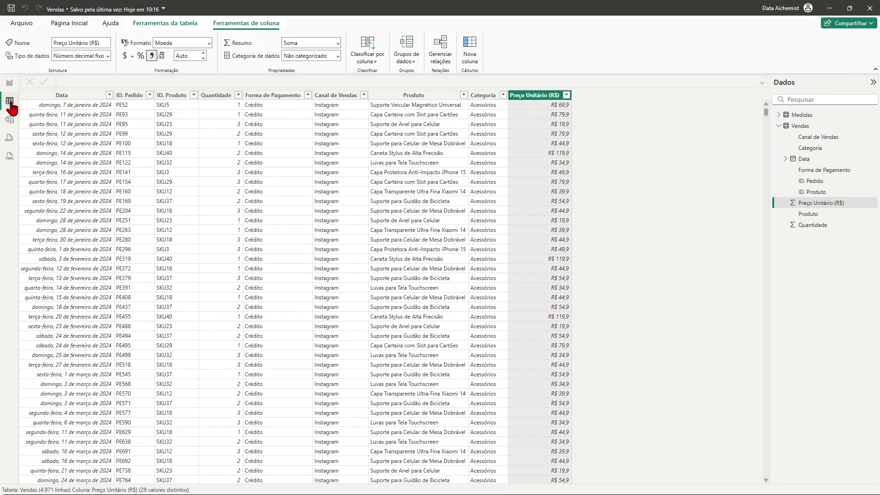
{"action": "left_click", "coordinate": [807, 115]}
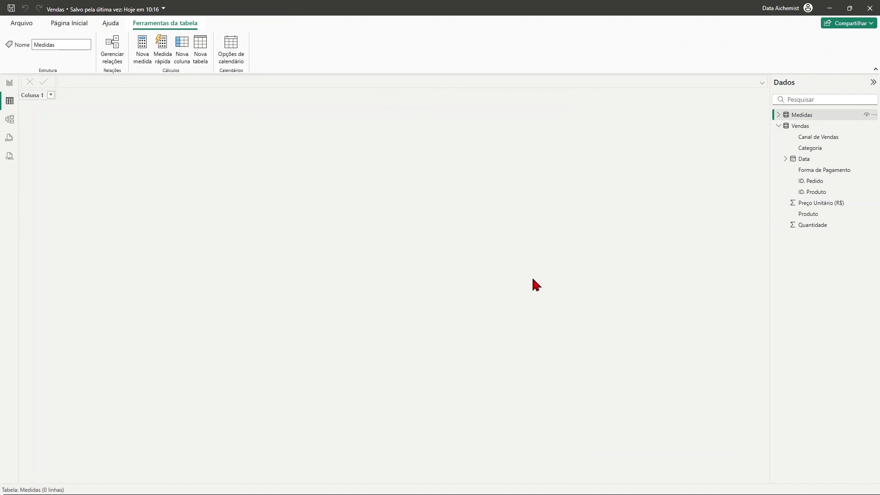
{"action": "left_click", "coordinate": [10, 84]}
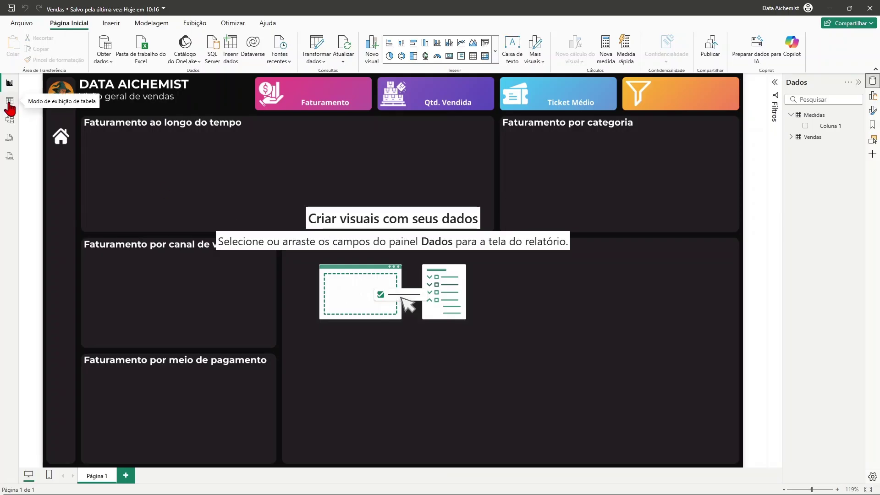
Examine the Quantidade column of the Vendas table in table view and return to the report view.
{"action": "left_click", "coordinate": [10, 101]}
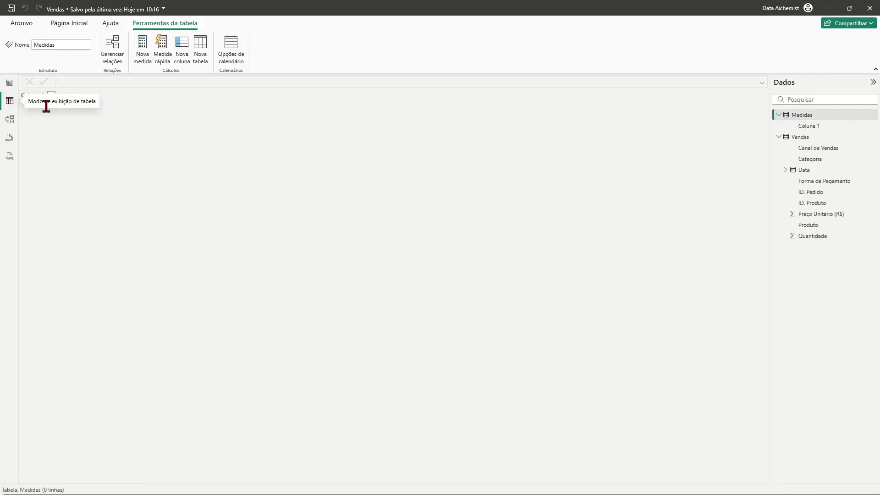
{"action": "left_click", "coordinate": [797, 140]}
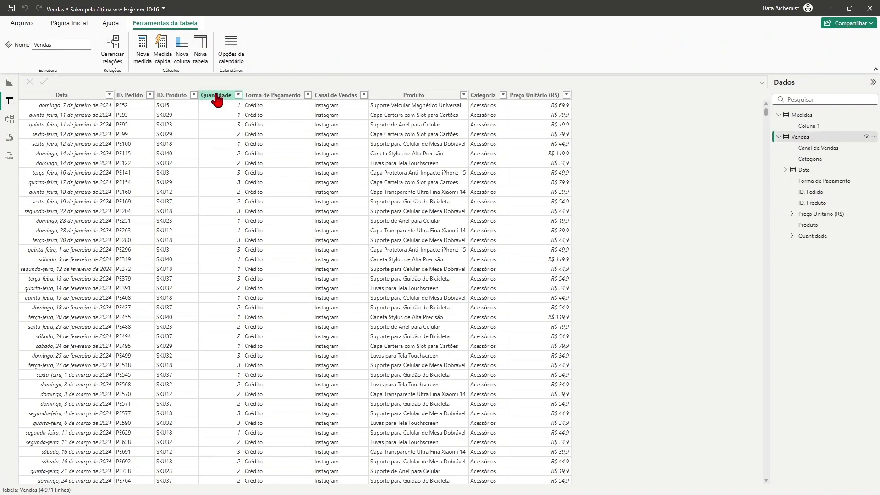
{"action": "left_click", "coordinate": [219, 96]}
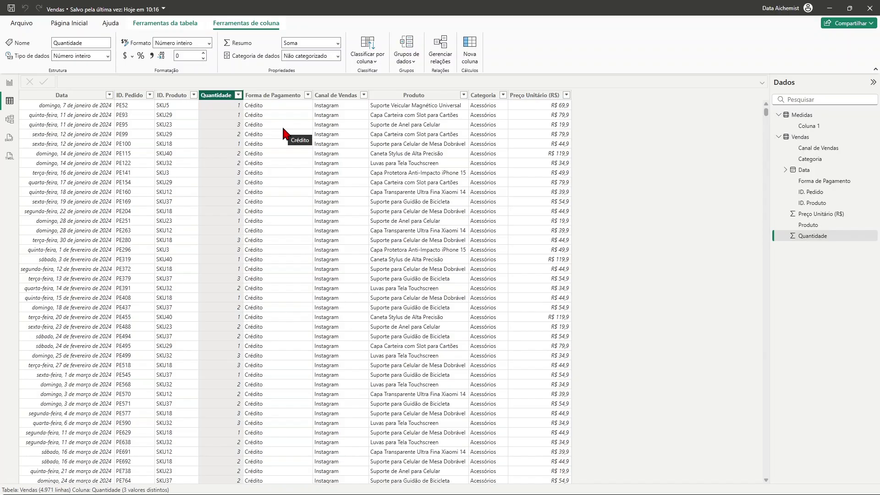
{"action": "left_click", "coordinate": [9, 84]}
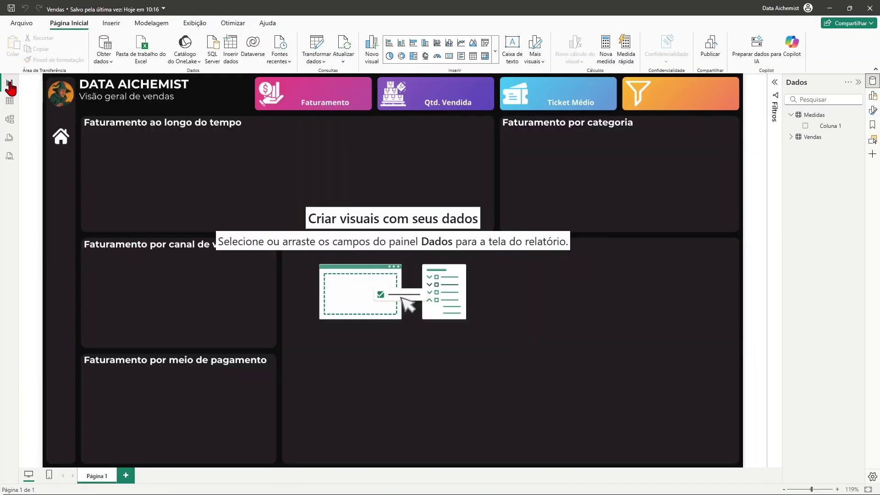
Create a measure in the Medidas table defined as Qtd. Vendidas = SUM(Vendas[Quantidade]).
{"action": "right_click", "coordinate": [823, 119]}
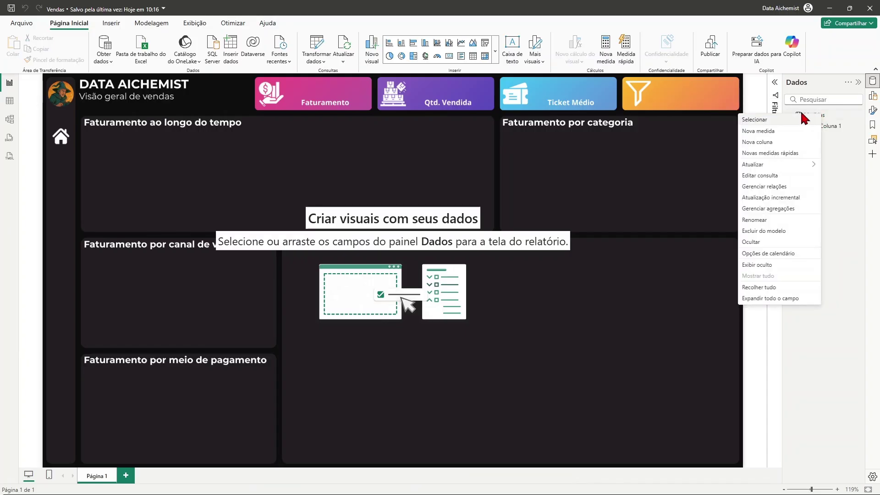
{"action": "left_click", "coordinate": [764, 134]}
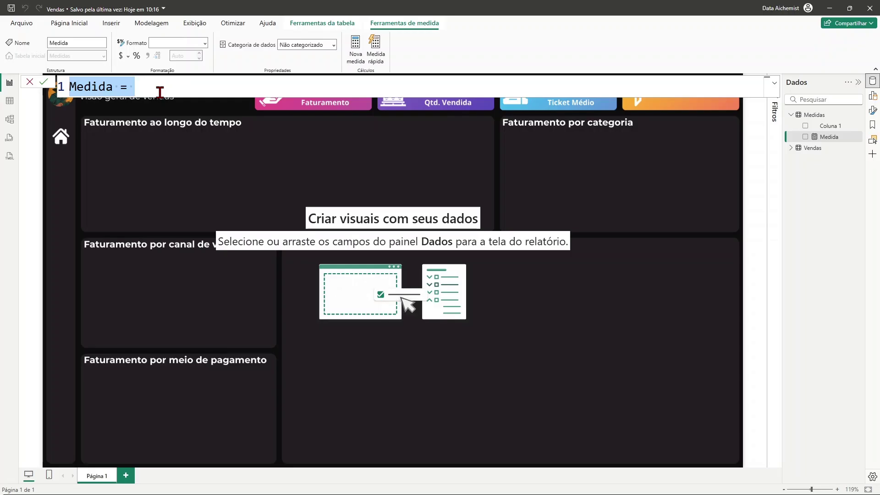
{"action": "type", "text": "Qt"}
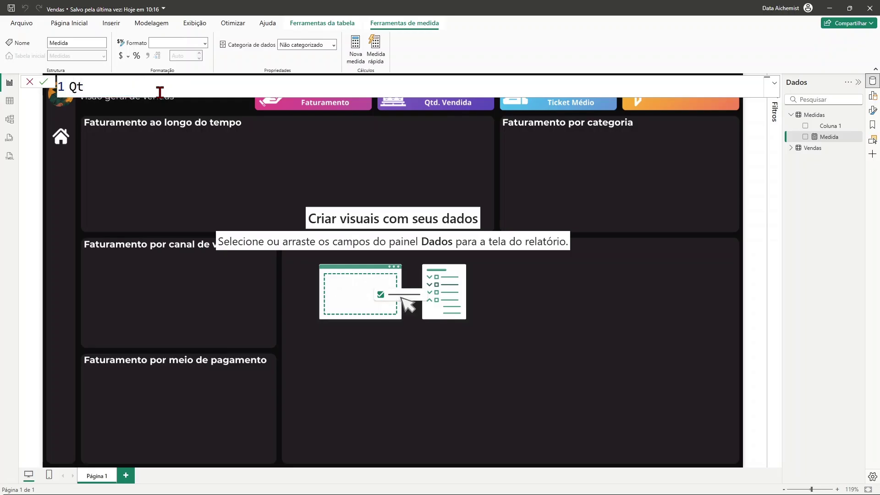
{"action": "type", "text": "d. Vendidas"}
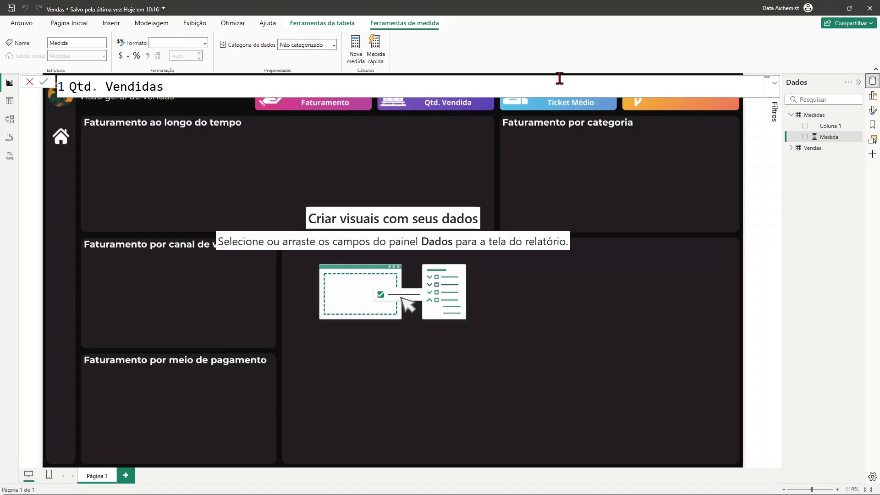
{"action": "type", "text": "="}
{"action": "type", "text": "sum"}
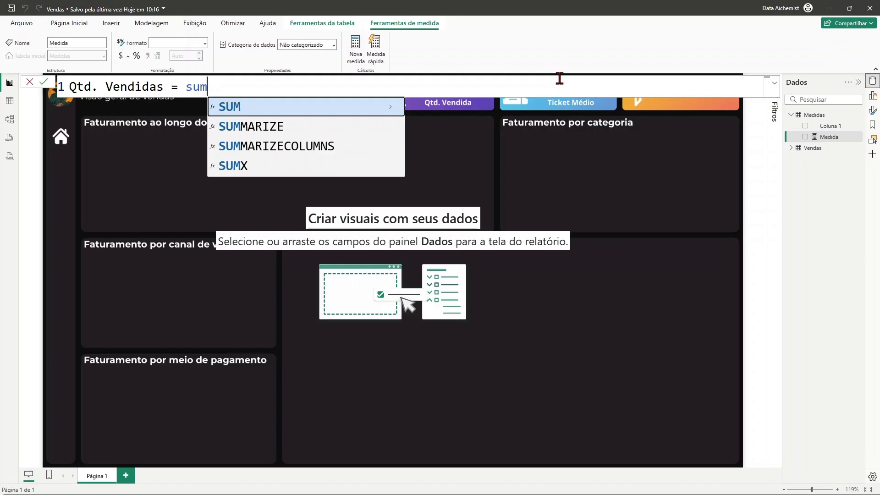
{"action": "key", "text": "Tab"}
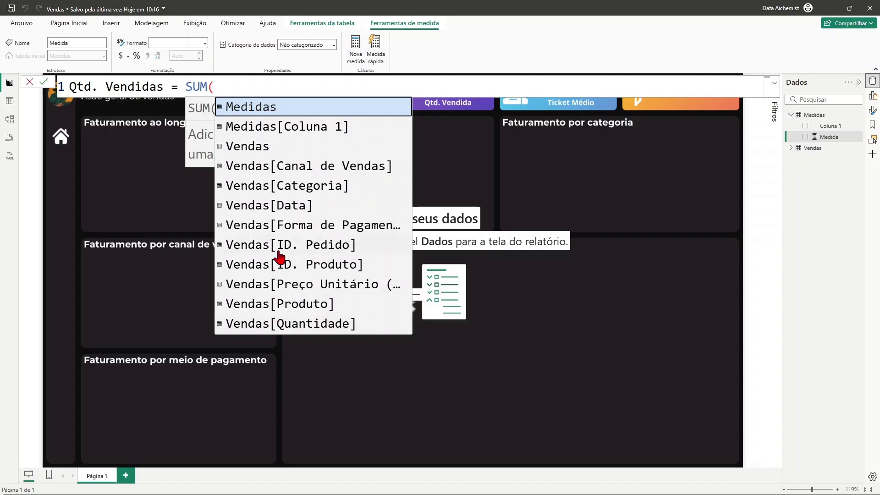
{"action": "type", "text": "vendas"}
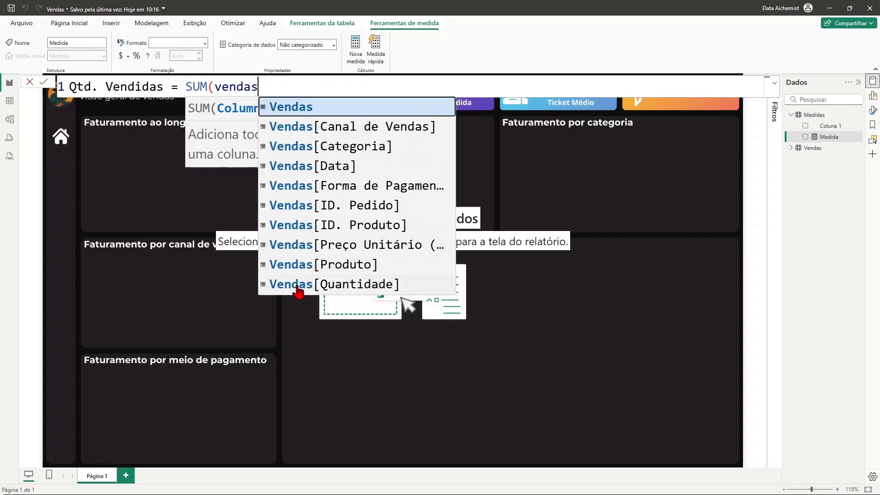
{"action": "left_click", "coordinate": [314, 285]}
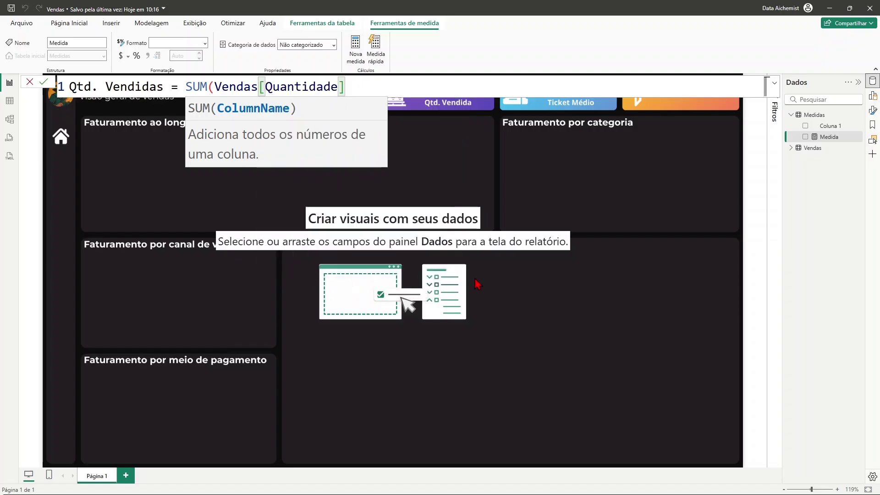
{"action": "type", "text": ")"}
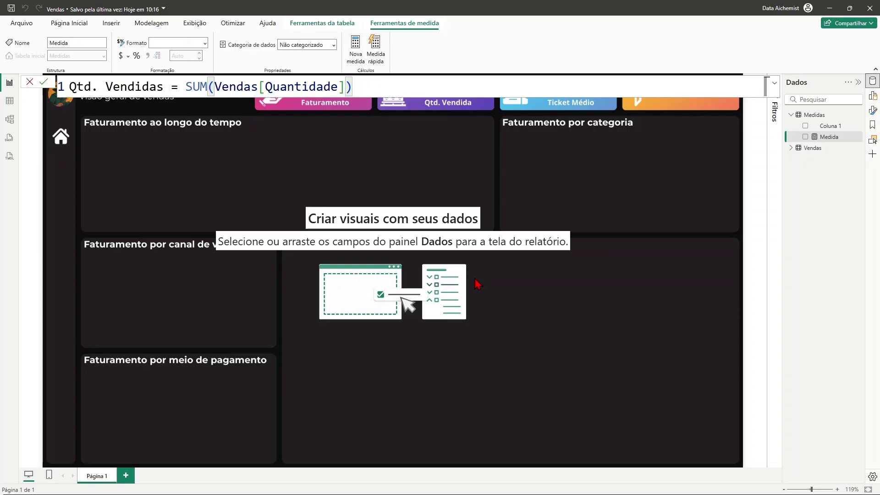
{"action": "key", "text": "Return"}
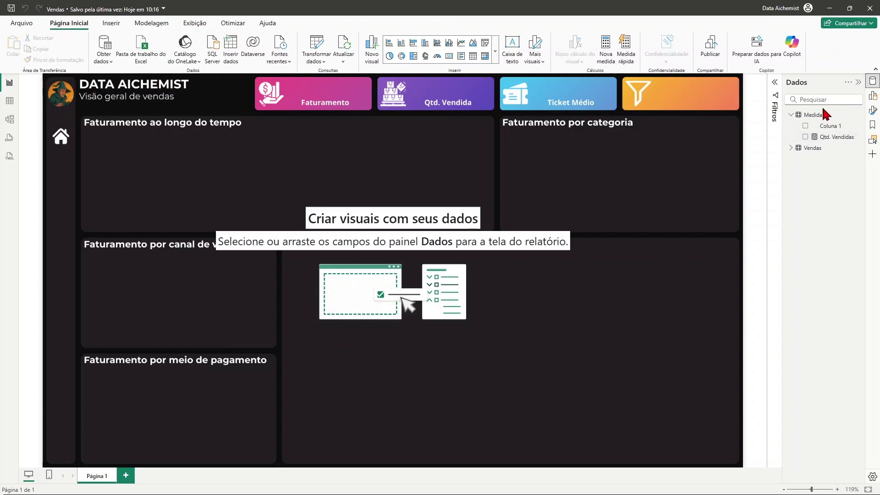
Review the Qtd. Vendidas formula, then add the measure to the report canvas as a card near the middle of the page.
{"action": "left_click", "coordinate": [835, 138]}
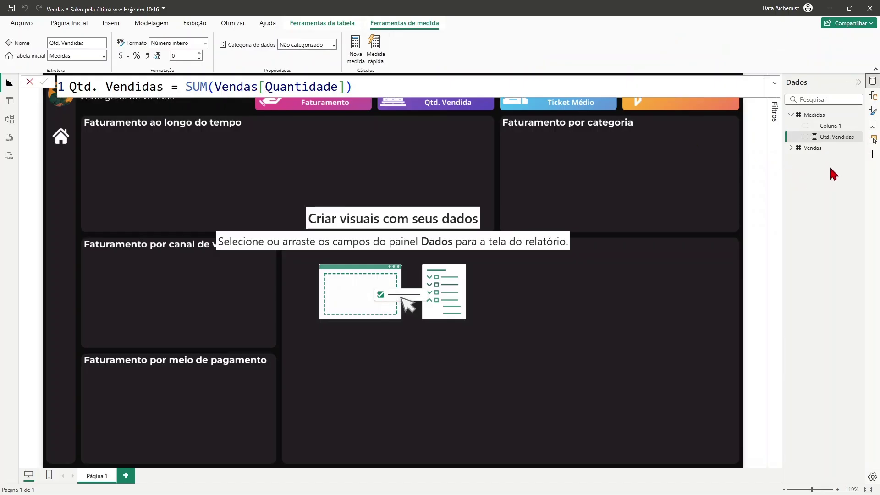
{"action": "left_click", "coordinate": [762, 178]}
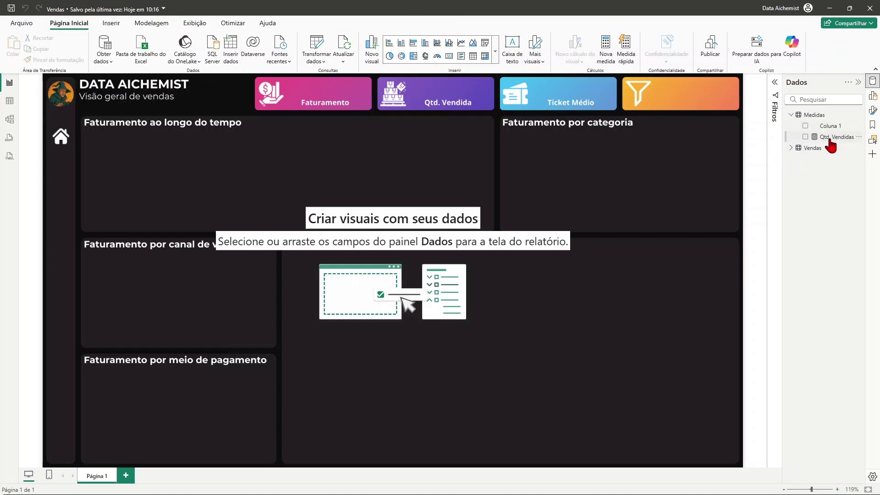
{"action": "left_click_drag", "start_coordinate": [830, 137], "coordinate": [561, 169]}
{"action": "left_click_drag", "start_coordinate": [531, 270], "coordinate": [543, 344]}
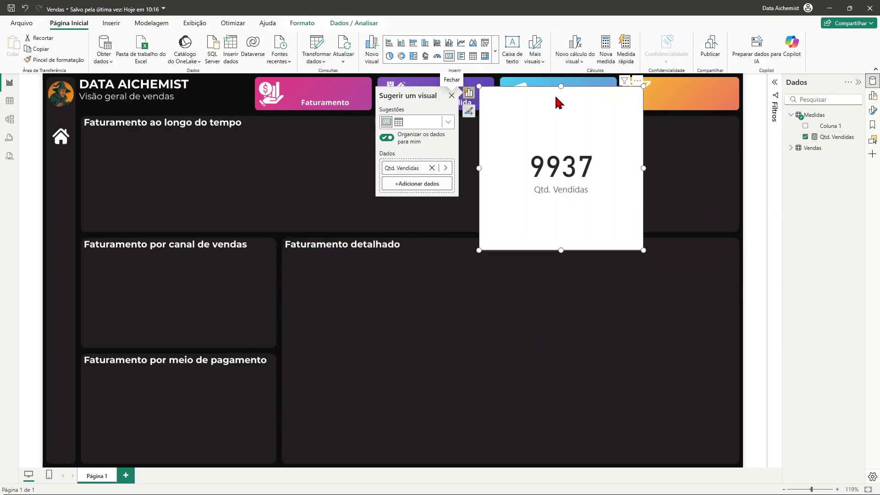
{"action": "left_click_drag", "start_coordinate": [556, 102], "coordinate": [337, 204]}
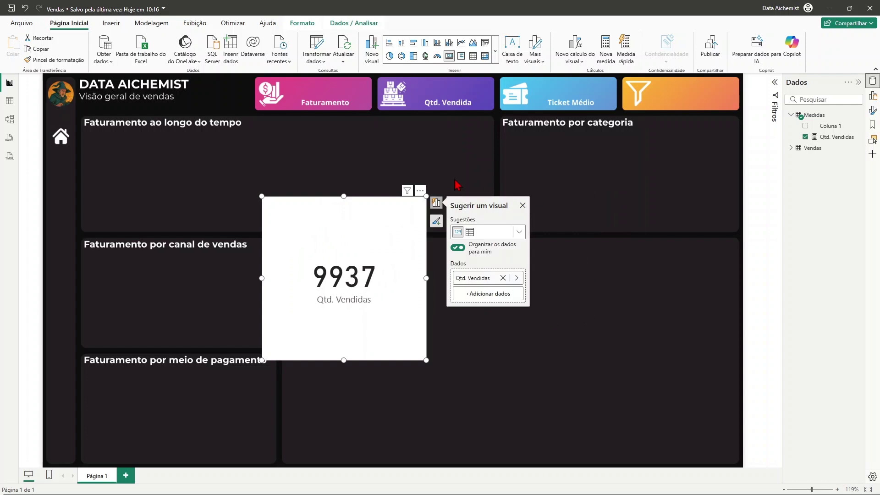
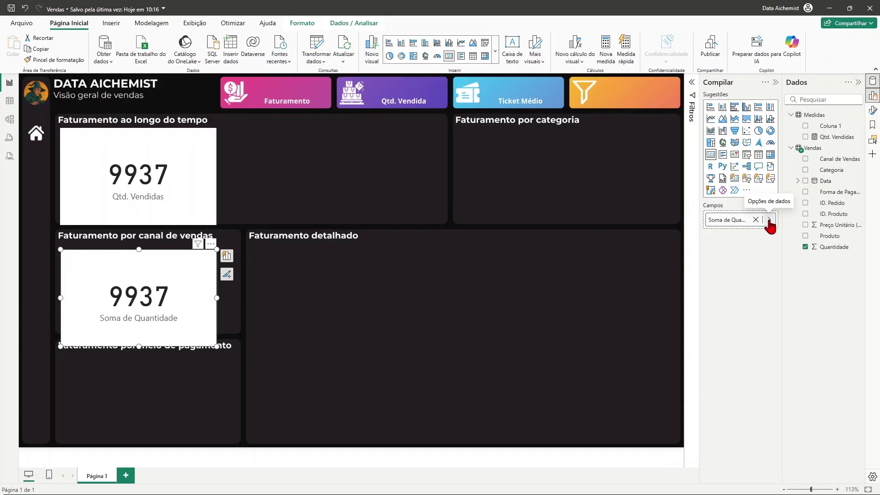
Change the summary of the Quantidade card from the Vendas table to Média and review the other aggregation options.
{"action": "left_click", "coordinate": [769, 220]}
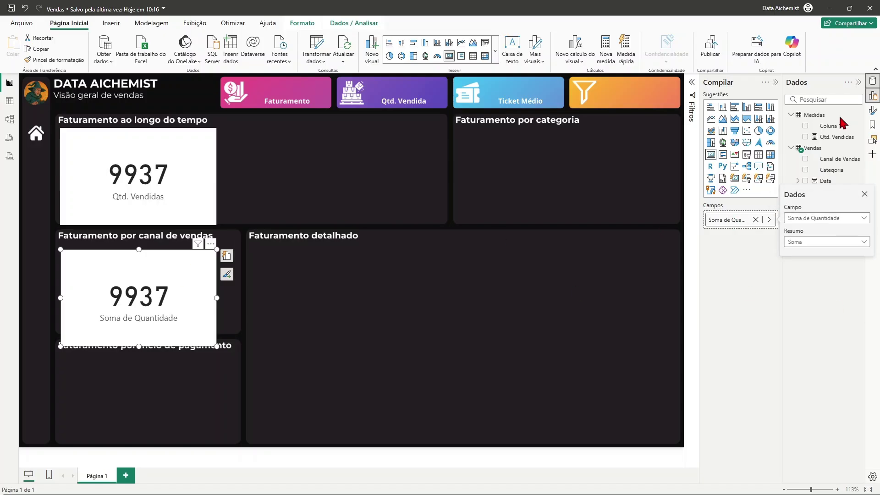
{"action": "left_click", "coordinate": [863, 242]}
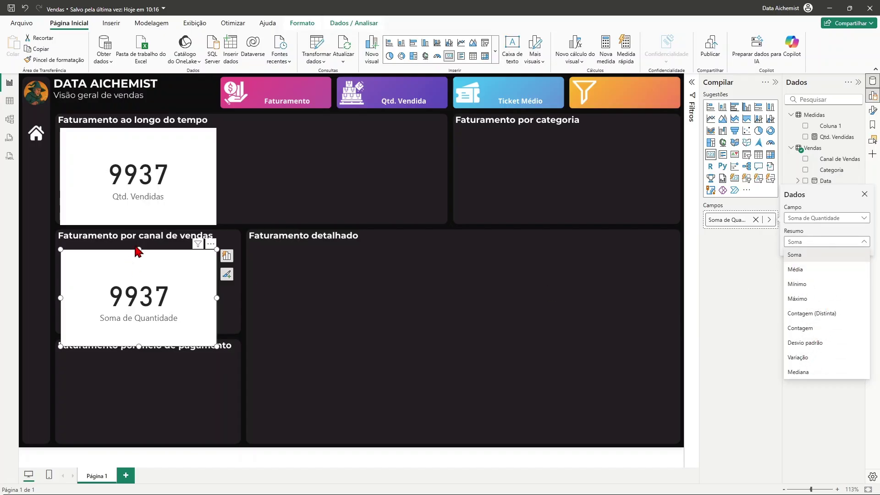
{"action": "left_click", "coordinate": [803, 271]}
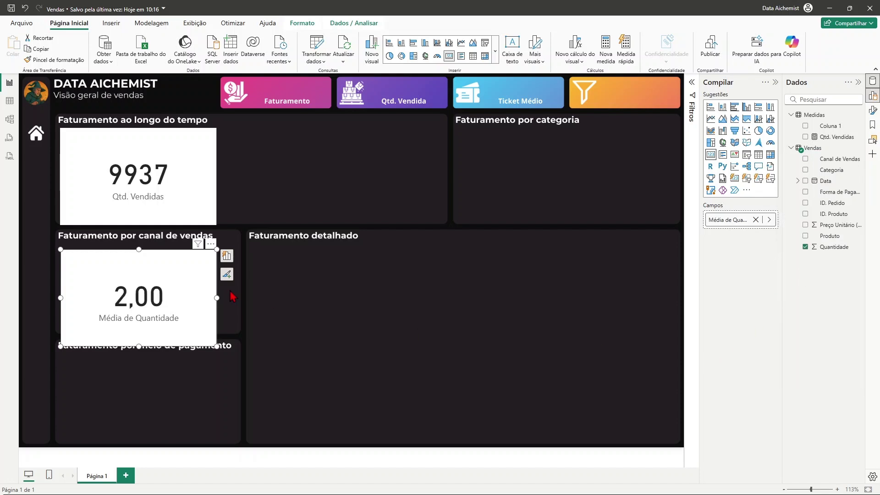
{"action": "left_click", "coordinate": [769, 219]}
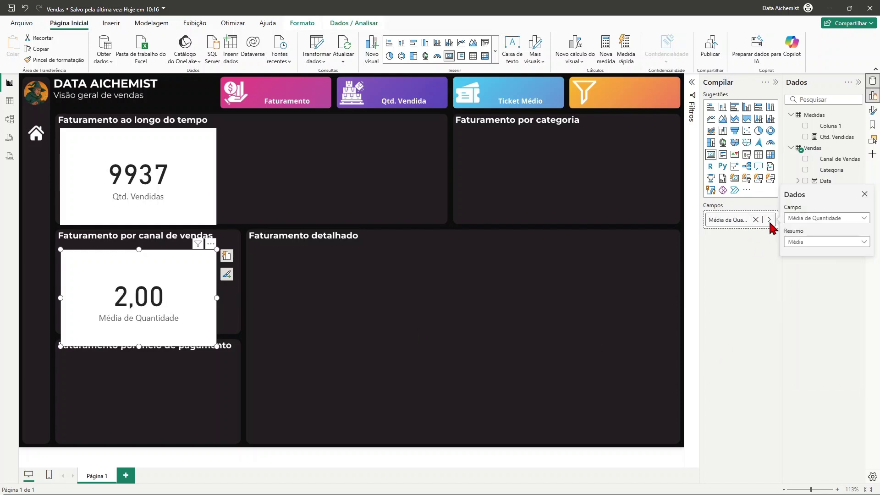
{"action": "left_click", "coordinate": [839, 242]}
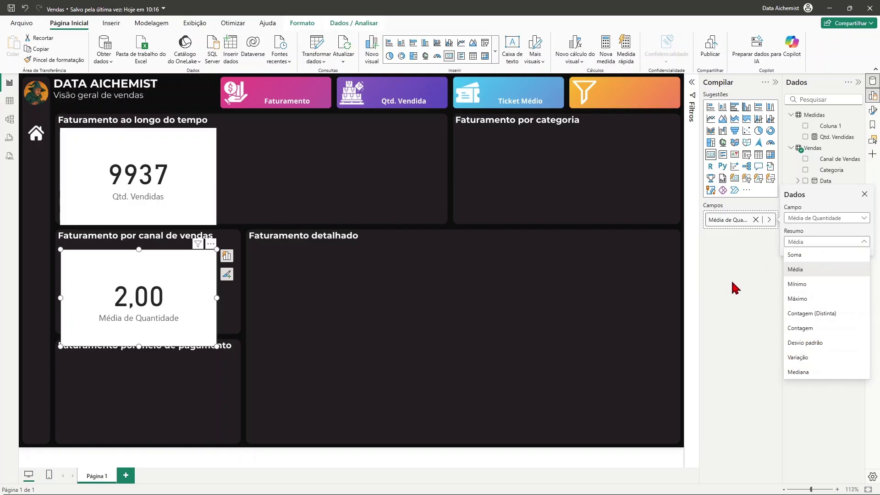
{"action": "left_click", "coordinate": [747, 260]}
{"action": "left_click", "coordinate": [864, 195]}
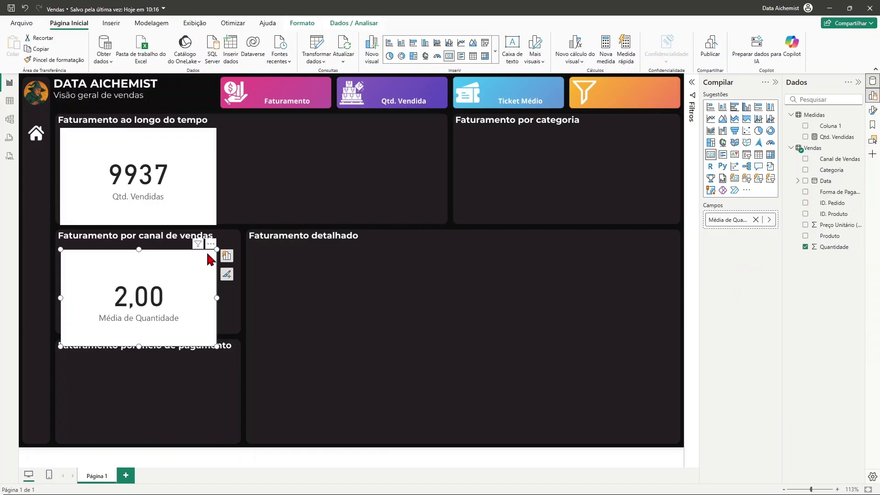
Delete the Média de Quantidade card and collapse the Compilar pane.
{"action": "right_click", "coordinate": [179, 268]}
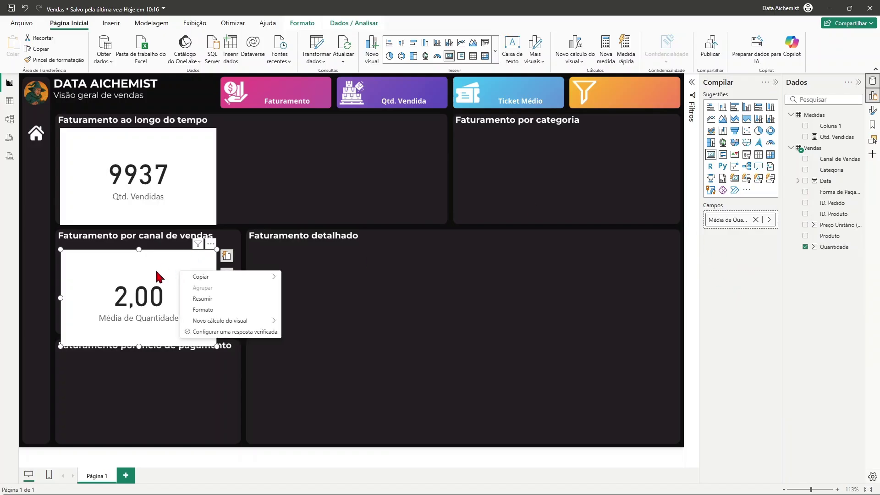
{"action": "left_click", "coordinate": [170, 271]}
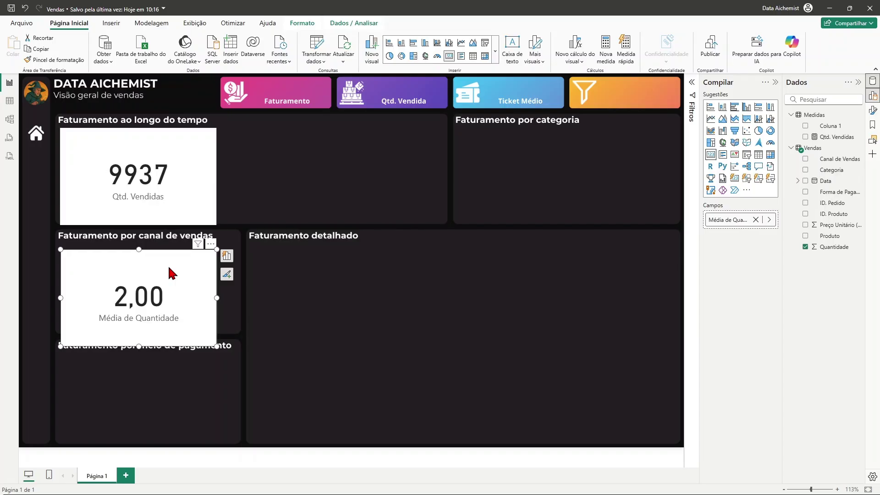
{"action": "key", "text": "Delete"}
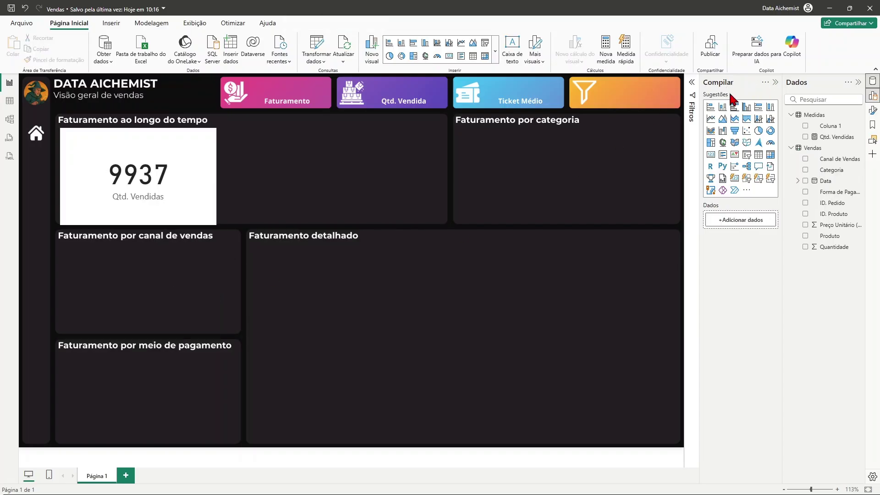
{"action": "left_click", "coordinate": [776, 86]}
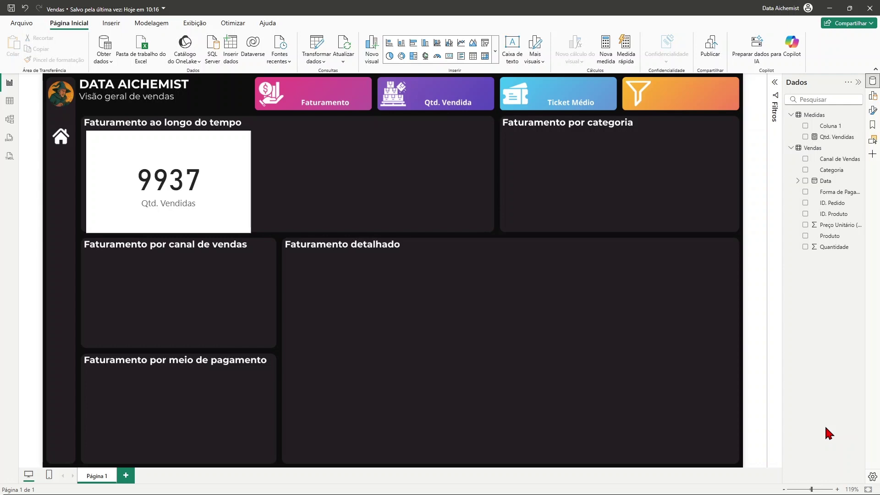
Check the Qtd. Vendidas formula and move its card up against the lower edge of the purple Qtd. Vendida tile.
{"action": "left_click", "coordinate": [837, 137]}
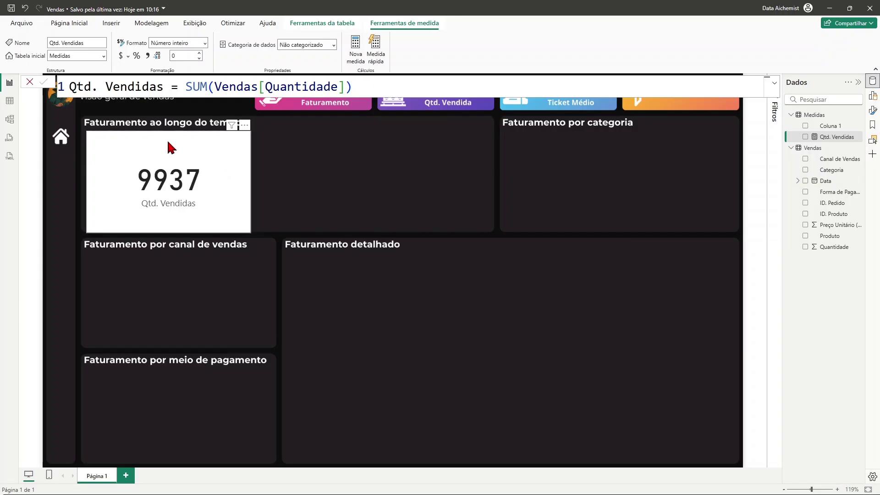
{"action": "left_click", "coordinate": [481, 153]}
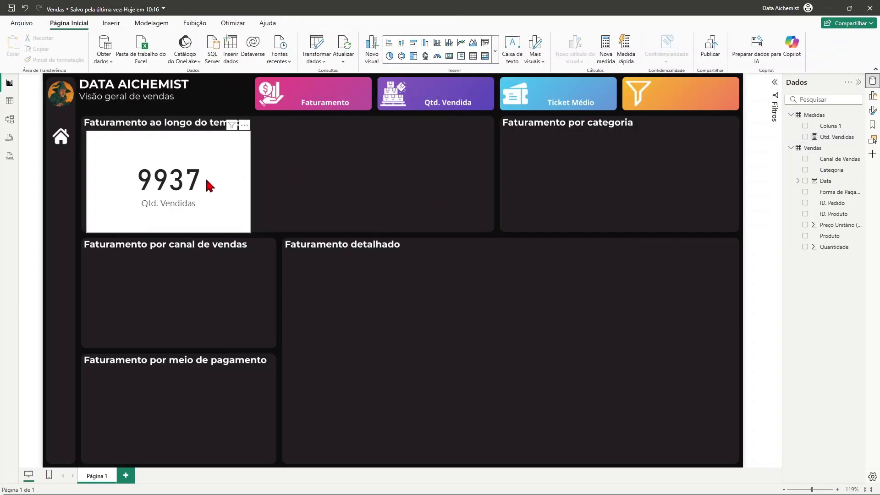
{"action": "left_click", "coordinate": [187, 181]}
{"action": "left_click_drag", "start_coordinate": [152, 196], "coordinate": [333, 196]}
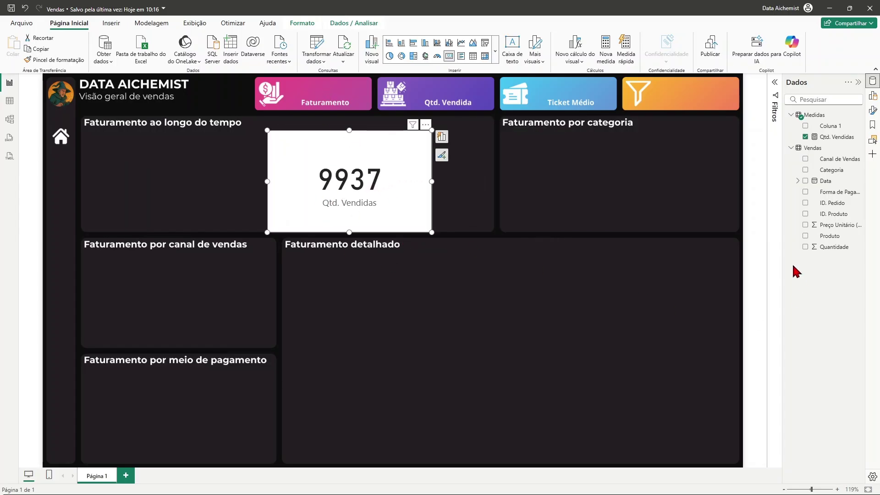
{"action": "left_click_drag", "start_coordinate": [373, 181], "coordinate": [414, 183]}
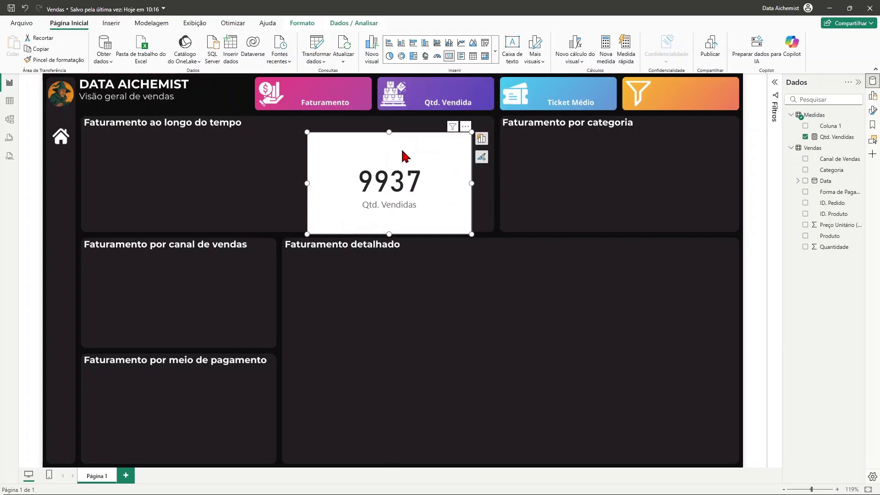
{"action": "left_click_drag", "start_coordinate": [404, 153], "coordinate": [401, 126]}
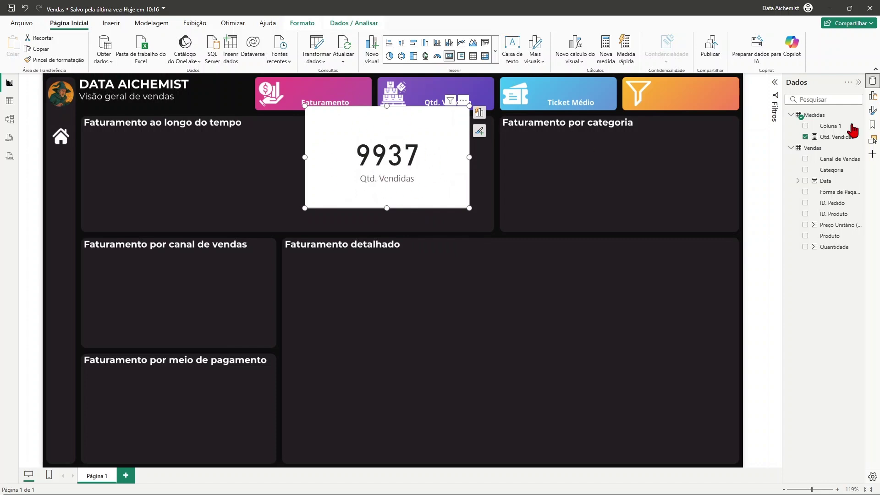
Set the font size of the Qtd. Vendidas card's callout value to 20.
{"action": "left_click", "coordinate": [556, 208]}
{"action": "left_click", "coordinate": [437, 178]}
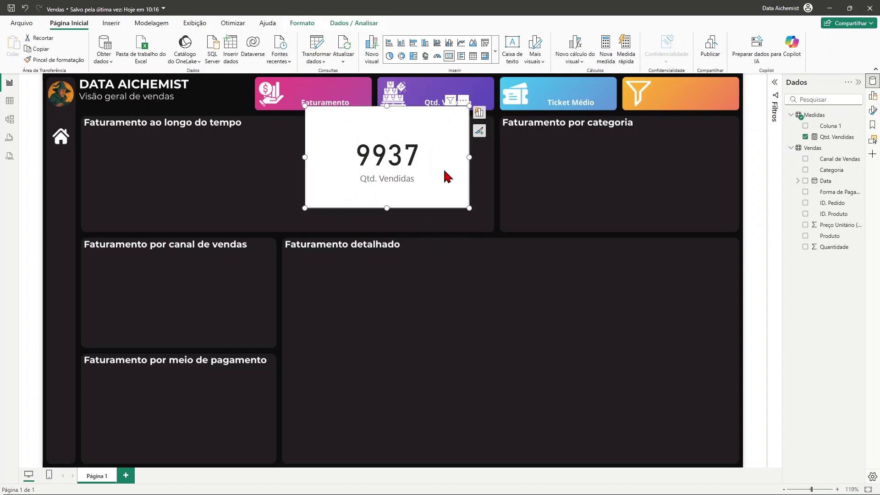
{"action": "left_click", "coordinate": [873, 113]}
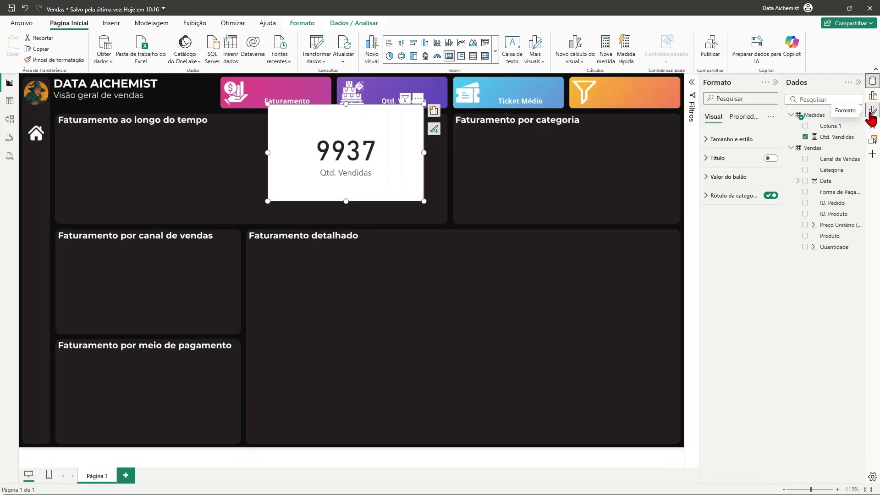
{"action": "left_click", "coordinate": [707, 179]}
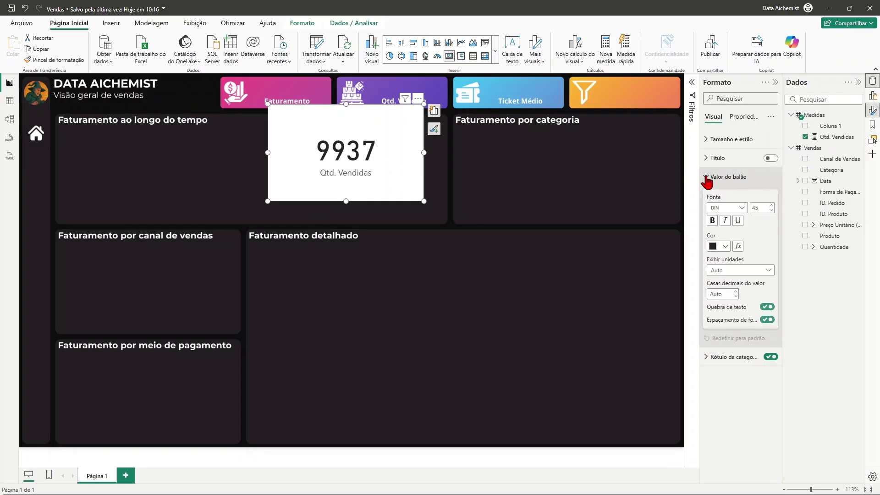
{"action": "left_click", "coordinate": [772, 210]}
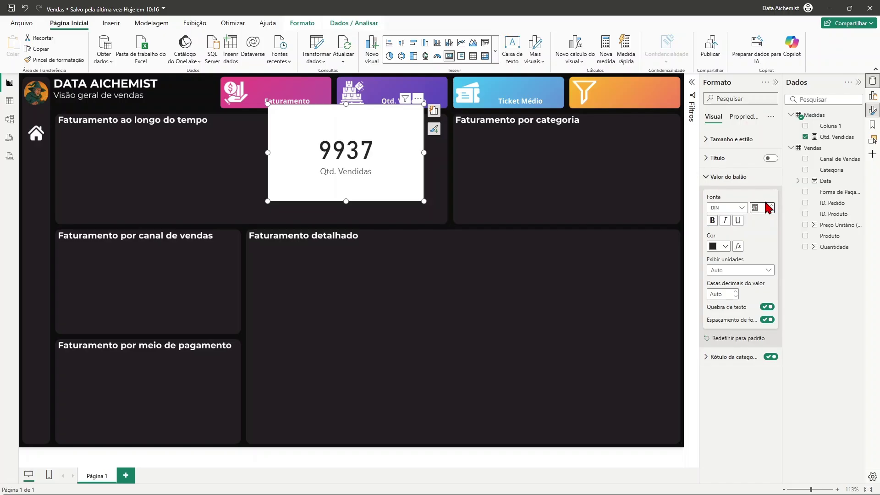
{"action": "key", "text": "Return"}
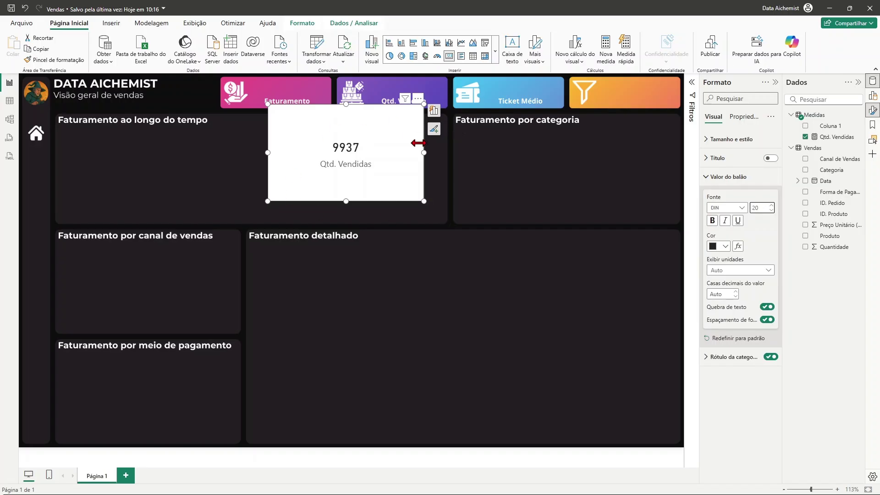
Move the Qtd. Vendidas card down clear of the purple tile and turn off its background.
{"action": "left_click_drag", "start_coordinate": [371, 130], "coordinate": [389, 161]}
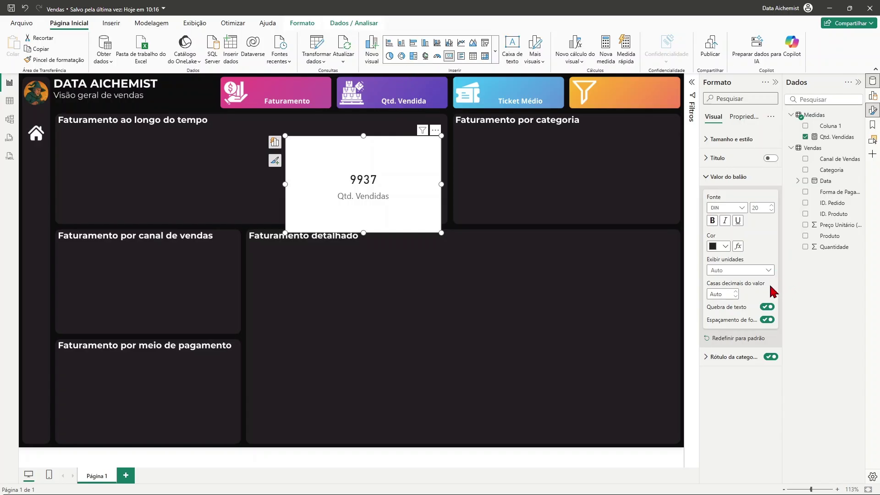
{"action": "left_click", "coordinate": [703, 143]}
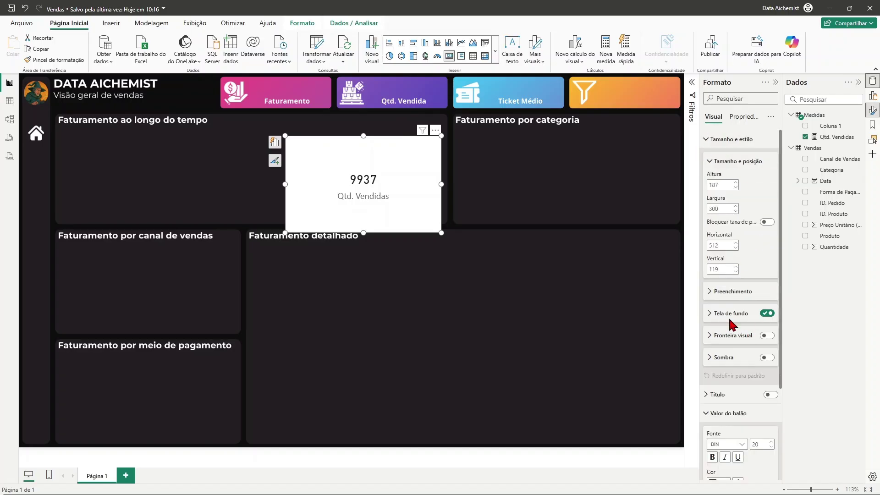
{"action": "left_click", "coordinate": [768, 314]}
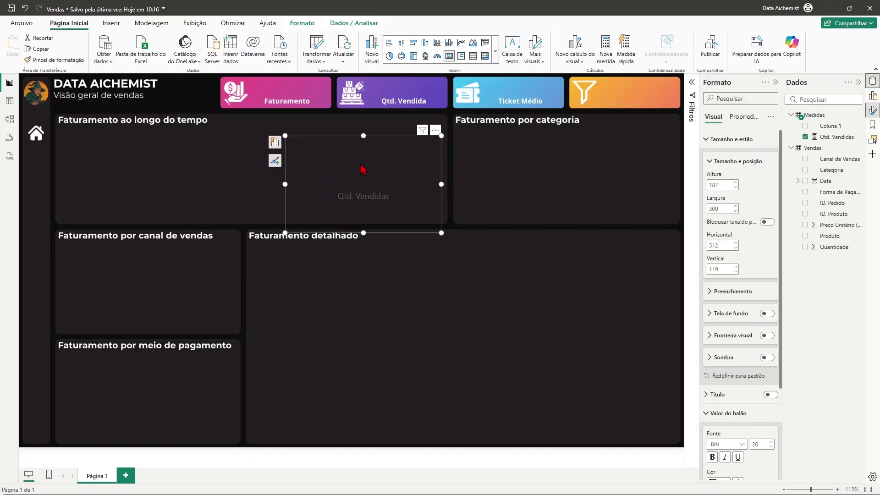
Set the Qtd. Vendidas card's callout value colour to white and turn off its category label.
{"action": "left_click", "coordinate": [705, 140]}
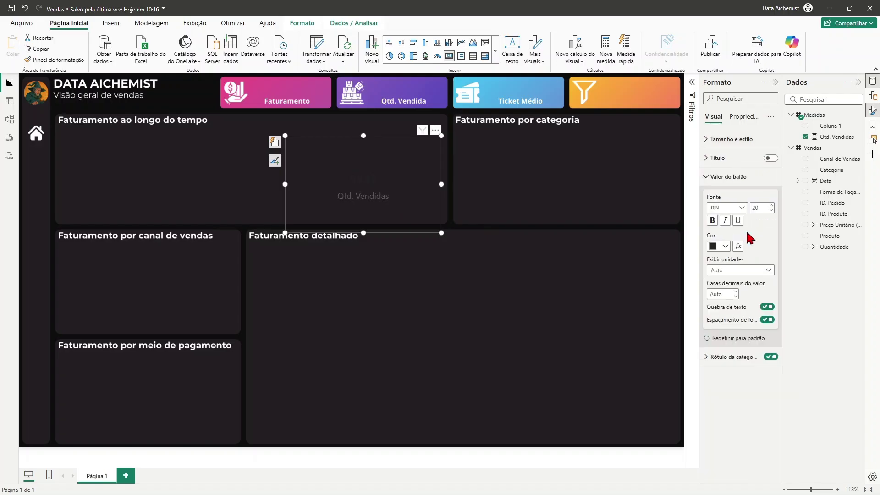
{"action": "left_click", "coordinate": [725, 247]}
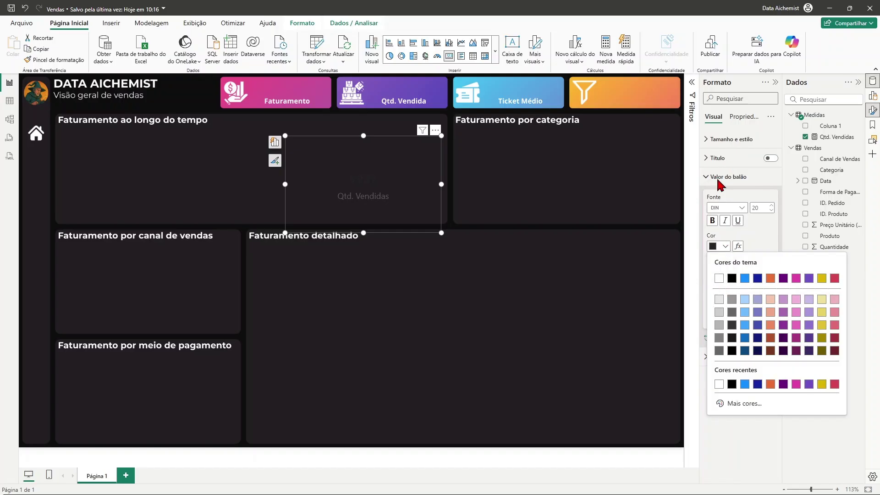
{"action": "left_click", "coordinate": [719, 278]}
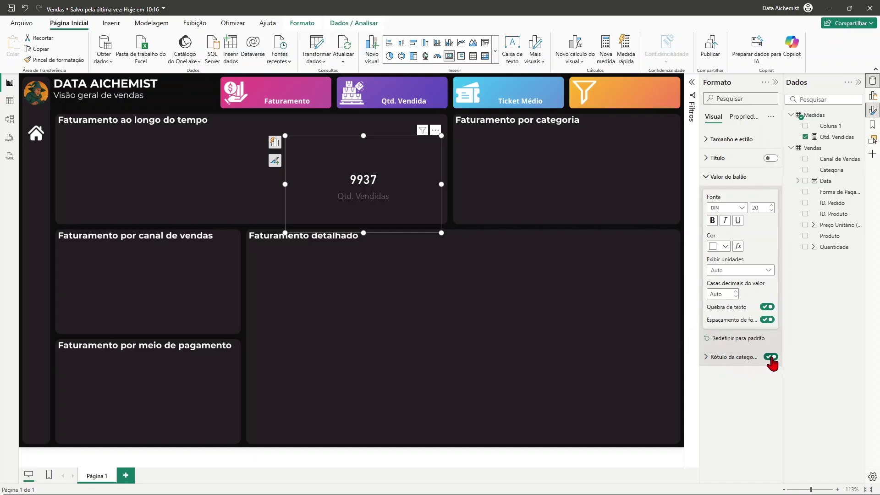
{"action": "left_click", "coordinate": [770, 357]}
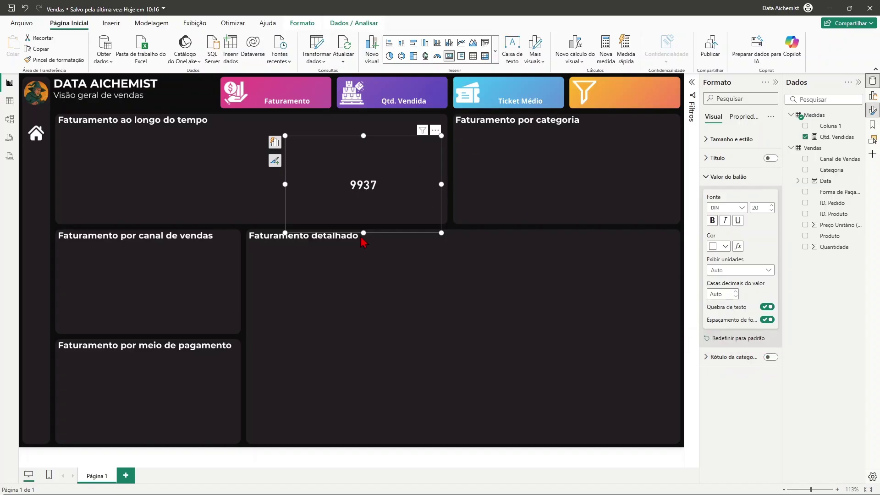
Shrink the Qtd. Vendidas card, fit it above the label on the purple Qtd. Vendida tile, and close the Formato pane.
{"action": "left_click_drag", "start_coordinate": [363, 232], "coordinate": [363, 155]}
{"action": "left_click_drag", "start_coordinate": [283, 145], "coordinate": [354, 151]}
{"action": "left_click_drag", "start_coordinate": [419, 147], "coordinate": [428, 95]}
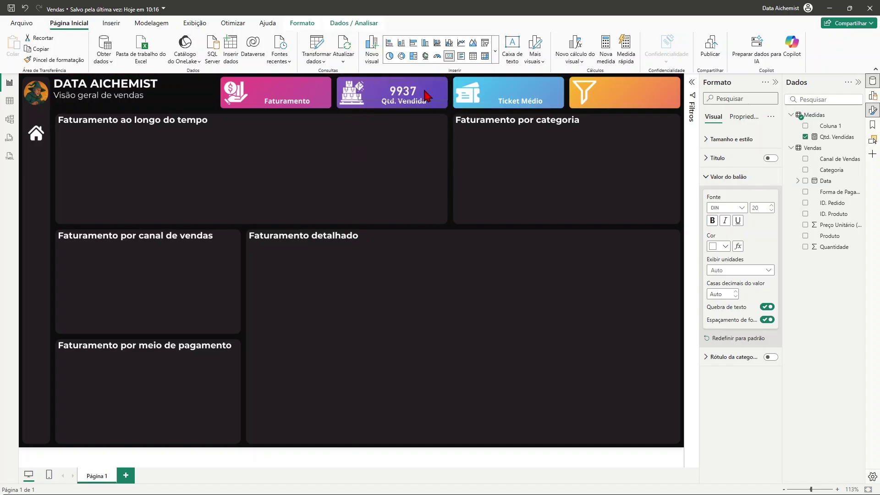
{"action": "left_click_drag", "start_coordinate": [357, 87], "coordinate": [365, 88]}
{"action": "key", "text": "Up"}
{"action": "key", "text": "Up"}
{"action": "key", "text": "Up"}
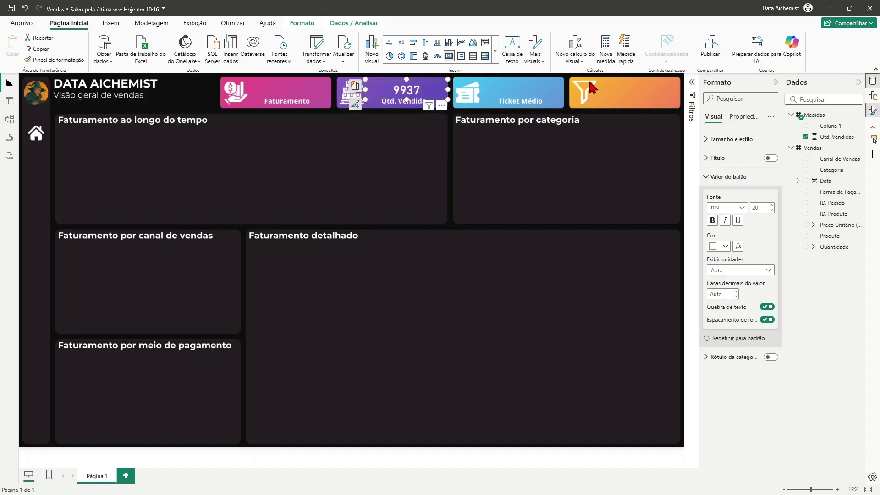
{"action": "key", "text": "Up"}
{"action": "key", "text": "Up"}
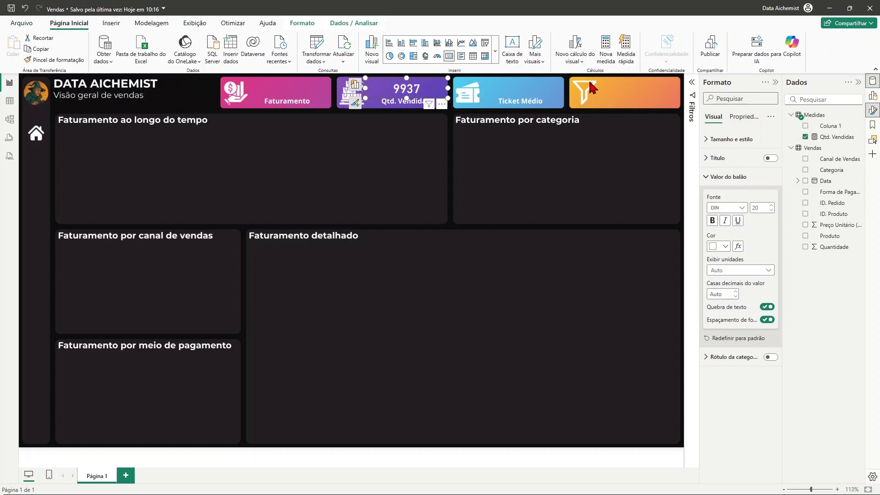
{"action": "left_click", "coordinate": [422, 168]}
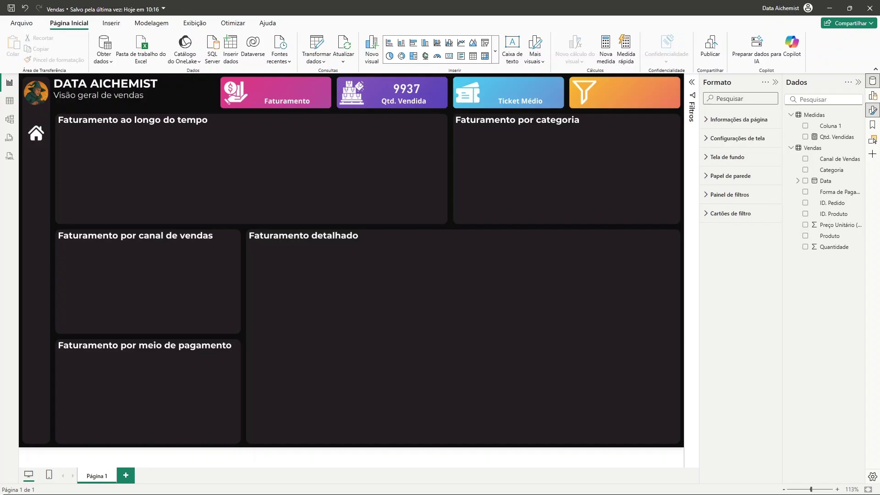
{"action": "left_click", "coordinate": [775, 82]}
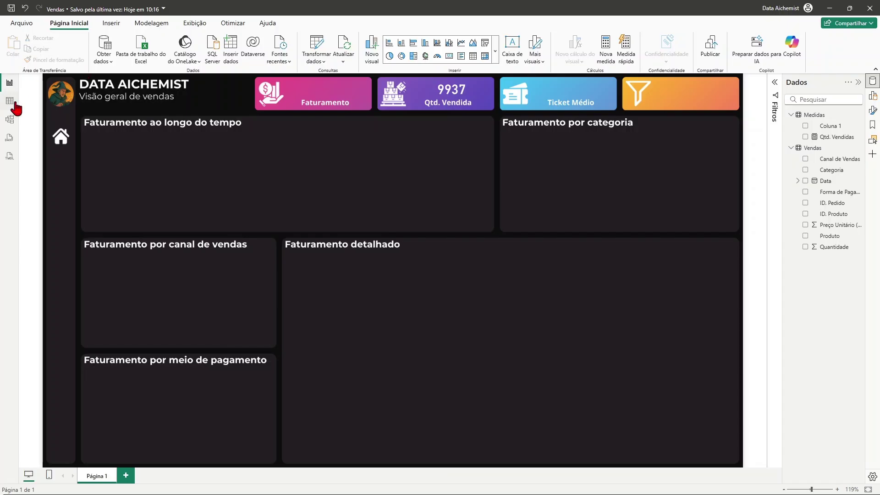
Examine the Quantidade and Preço Unitário (R$) columns of the Vendas table in the table view.
{"action": "left_click", "coordinate": [10, 102]}
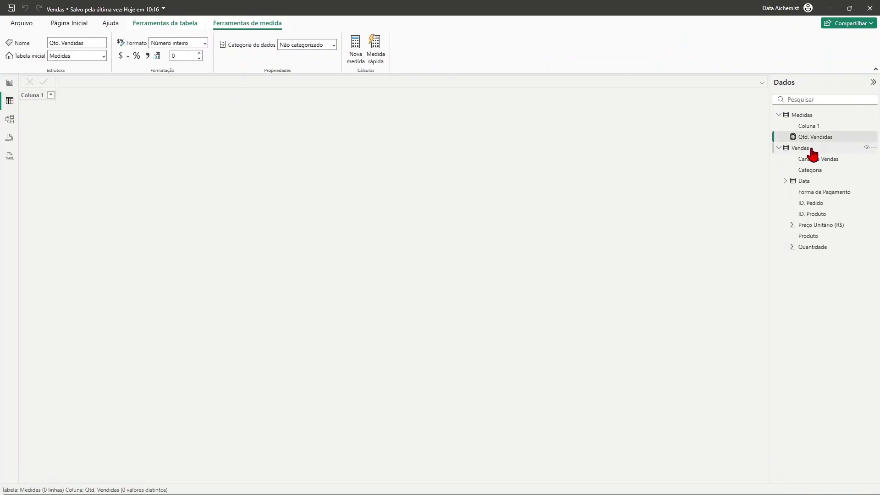
{"action": "left_click", "coordinate": [811, 151]}
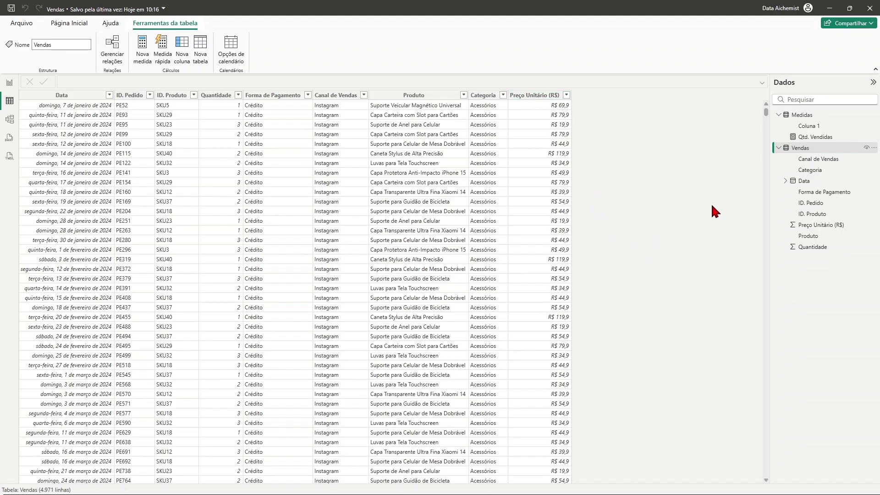
{"action": "left_click", "coordinate": [219, 95]}
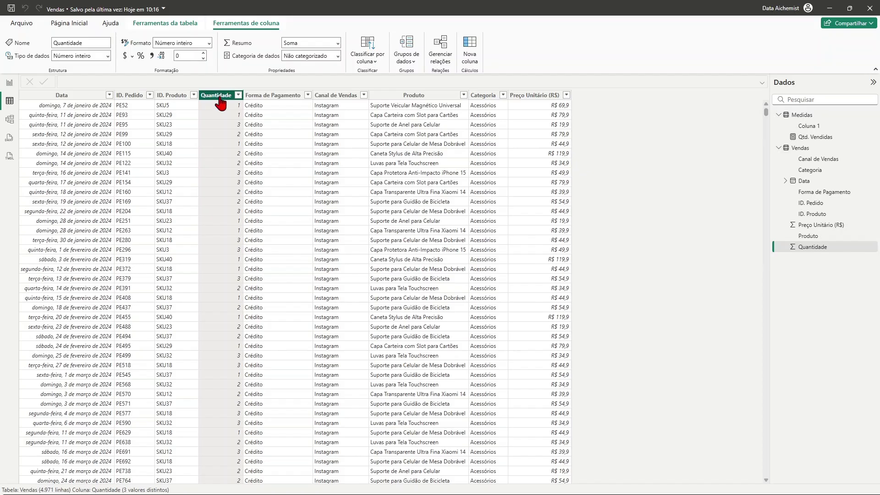
{"action": "left_click", "coordinate": [540, 98]}
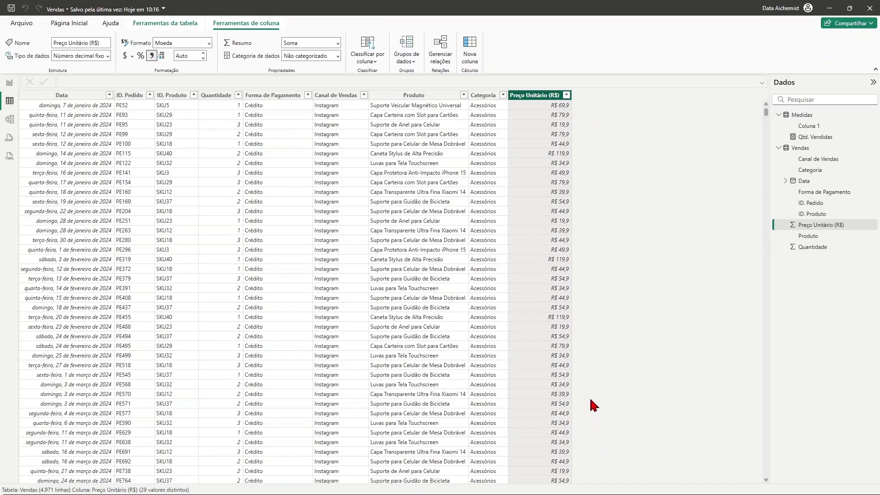
Back in the report view, create a new measure in the Medidas table named Faturamento and begin its formula with the SUMX function.
{"action": "left_click", "coordinate": [10, 84]}
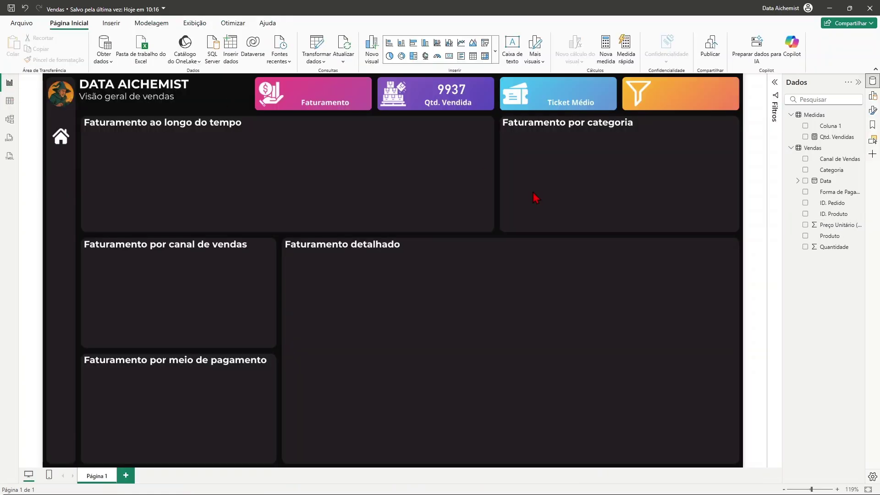
{"action": "right_click", "coordinate": [827, 122]}
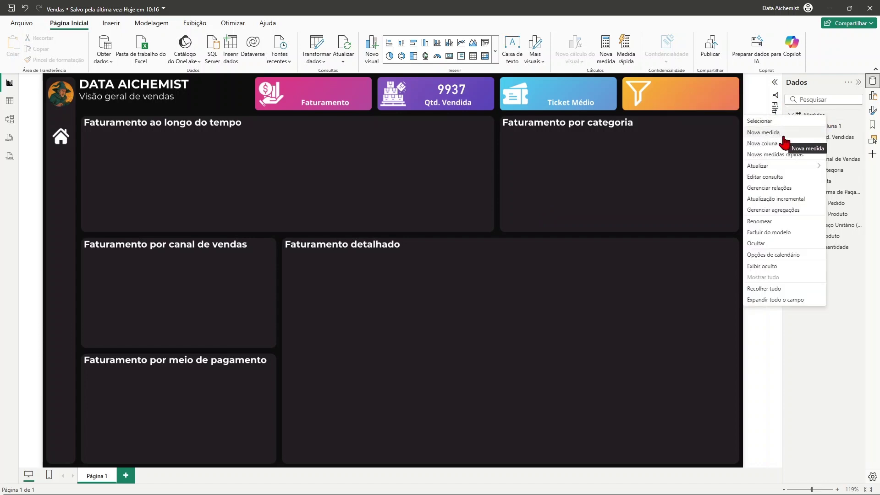
{"action": "left_click", "coordinate": [778, 136]}
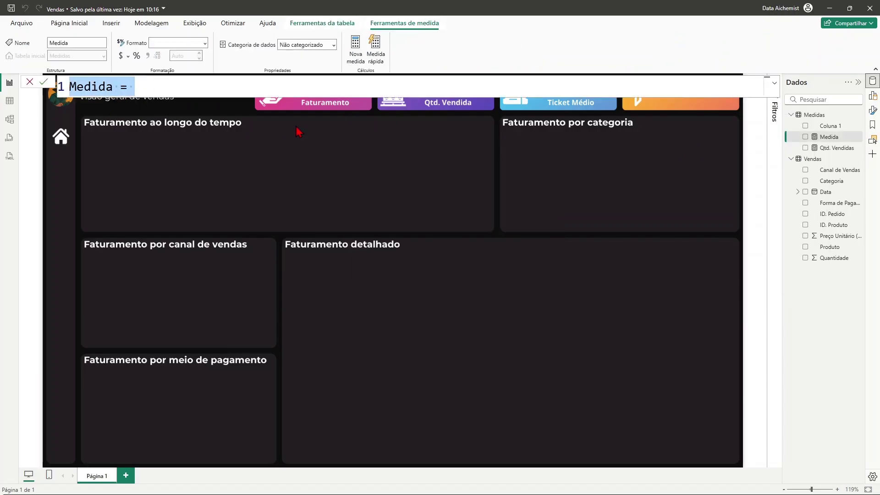
{"action": "type", "text": "Faturam"}
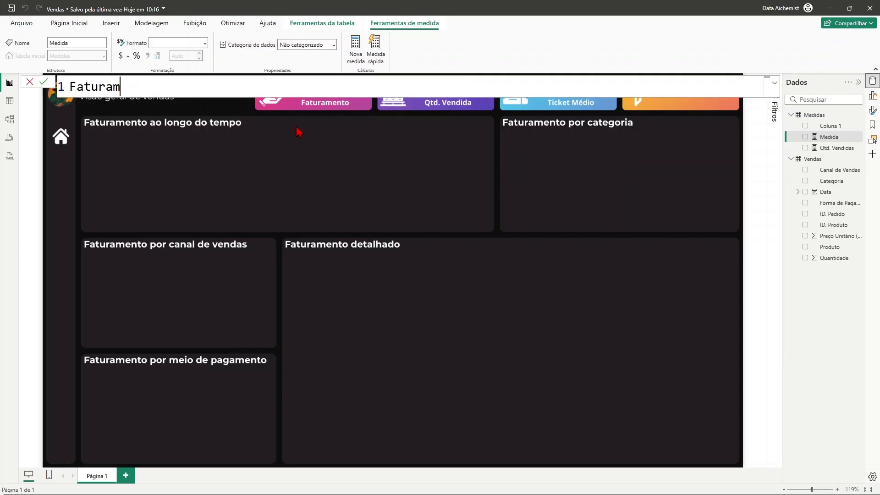
{"action": "type", "text": "ento ="}
{"action": "type", "text": "sum"}
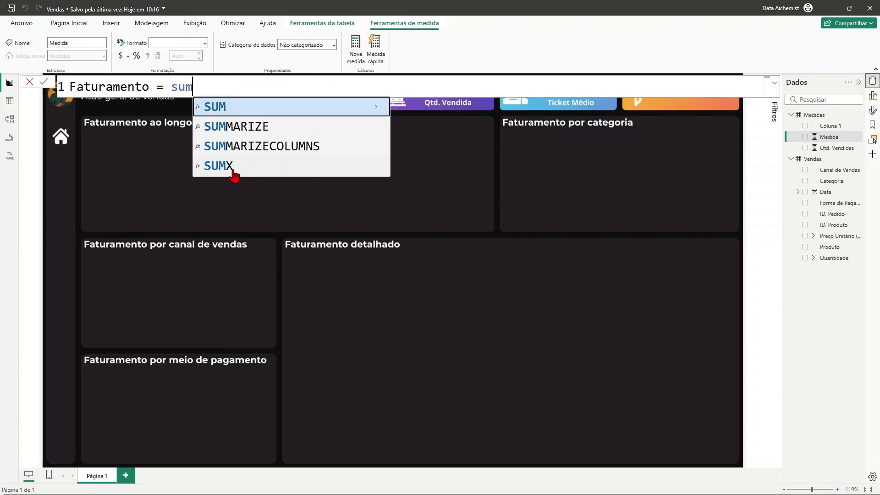
{"action": "key", "text": "Down"}
{"action": "key", "text": "Down"}
{"action": "key", "text": "Down"}
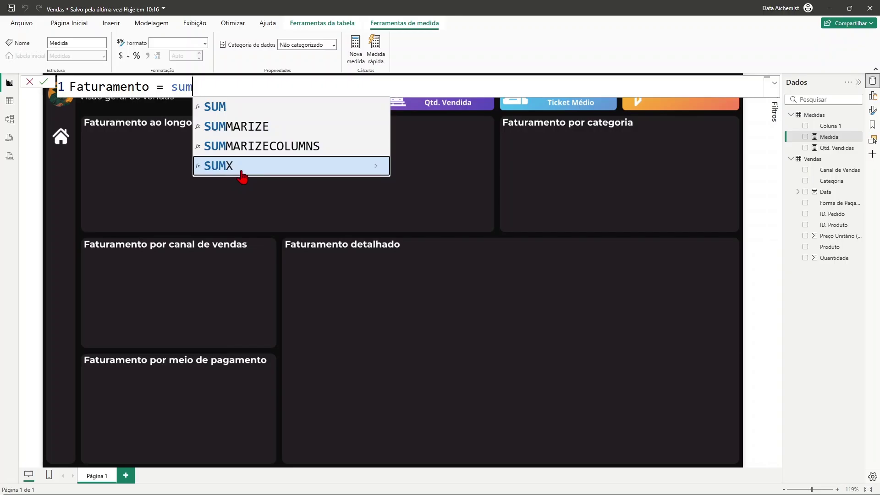
{"action": "key", "text": "Tab"}
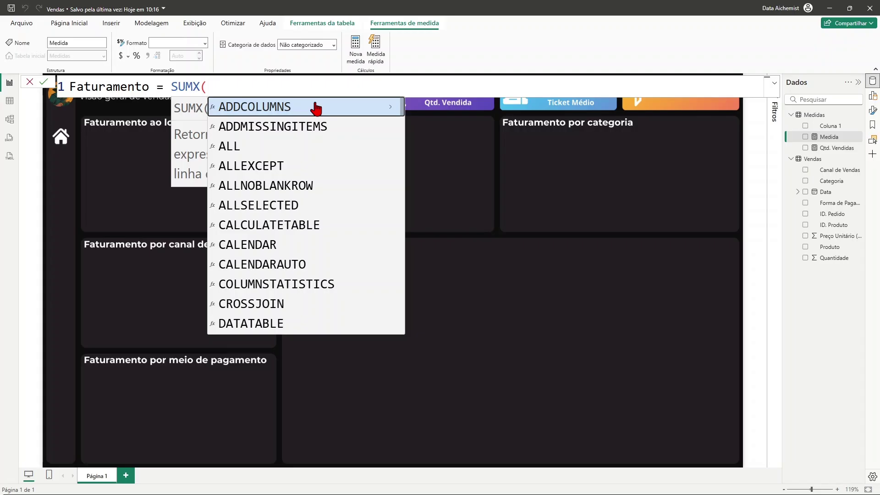
Complete the SUMX formula with the vendas table and the expression Vendas[Quantidade] * Vendas[Preço Unitário (R$)], and commit the measure.
{"action": "type", "text": "ve"}
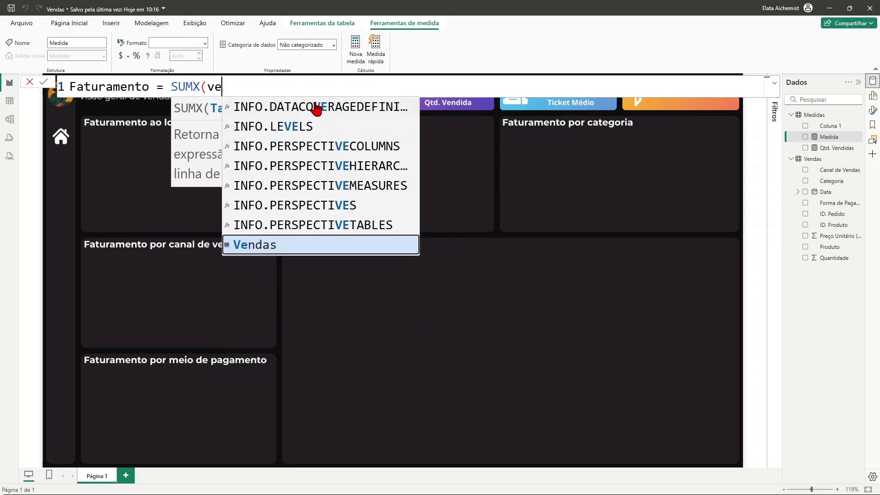
{"action": "type", "text": "ndas"}
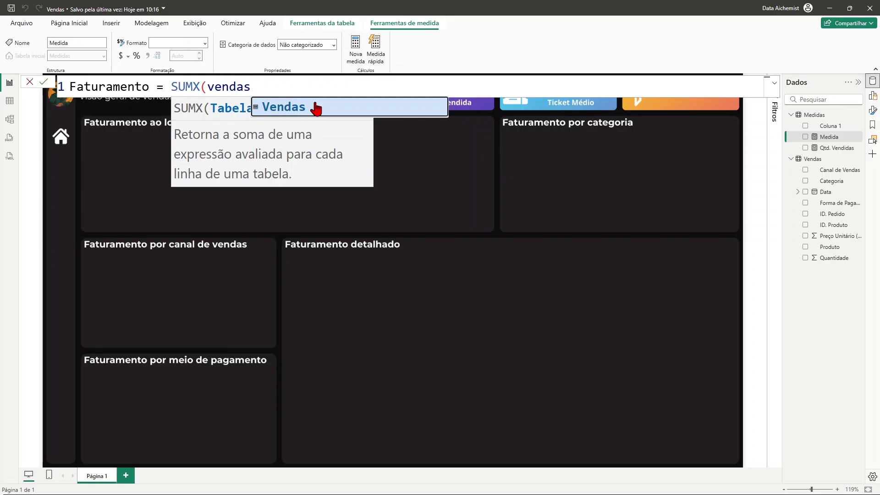
{"action": "type", "text": ","}
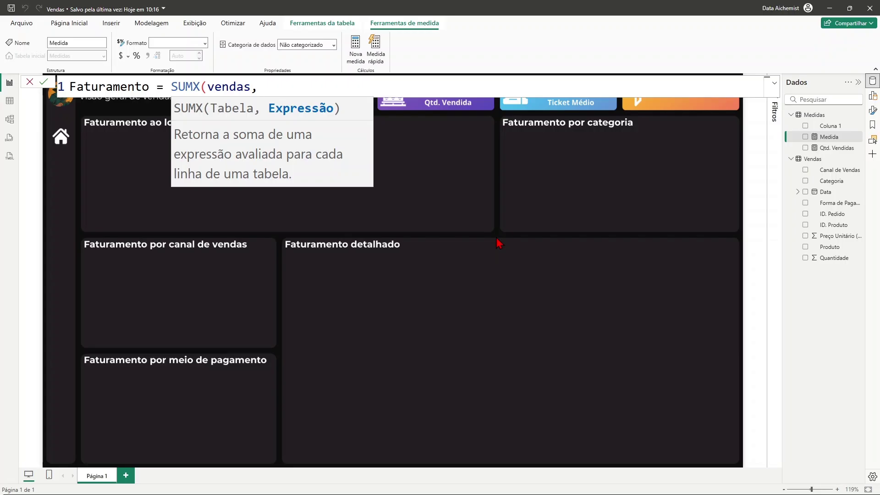
{"action": "type", "text": "vend"}
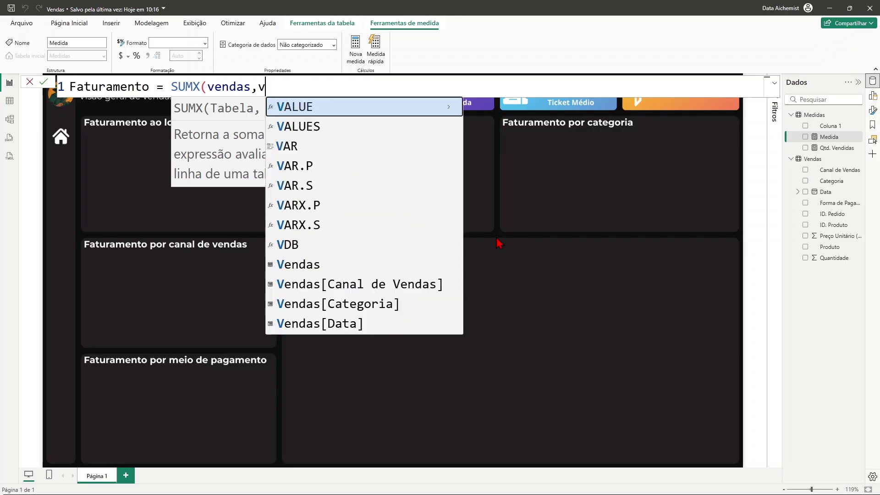
{"action": "type", "text": "a"}
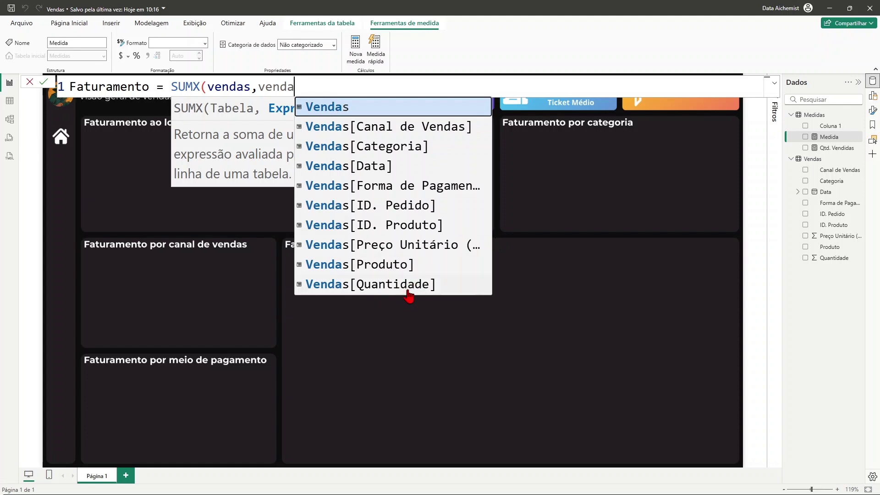
{"action": "left_click", "coordinate": [411, 285]}
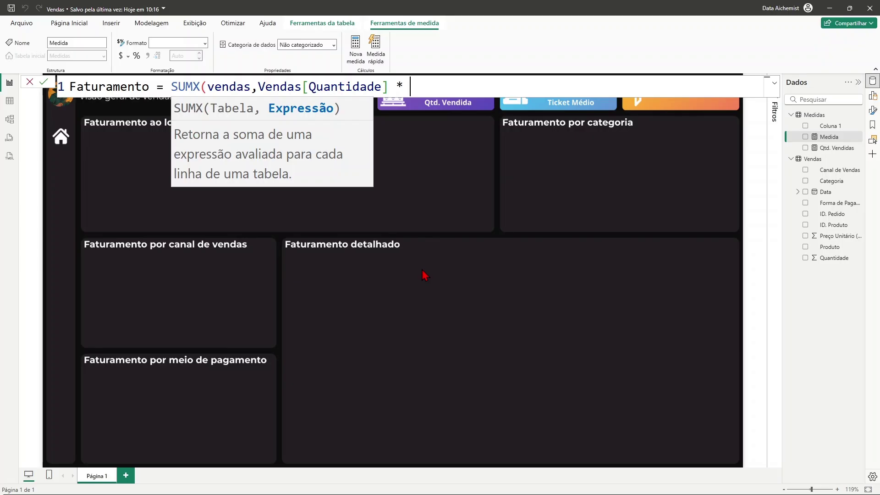
{"action": "type", "text": "vendas"}
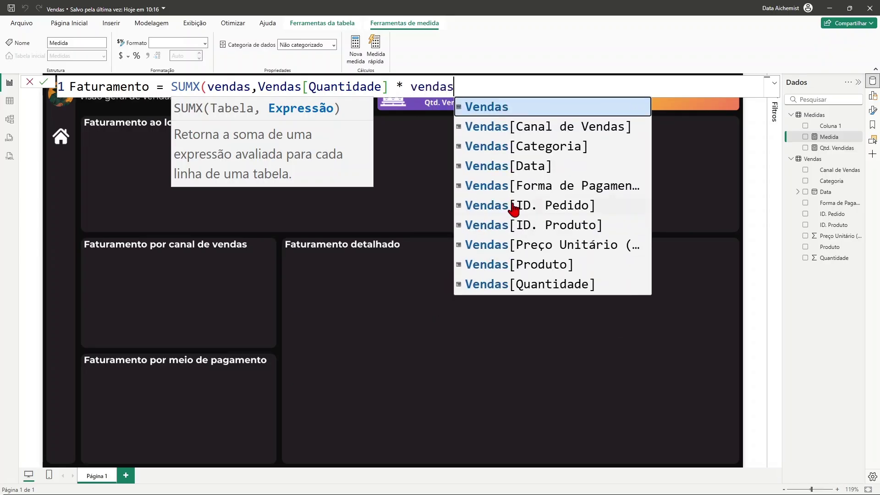
{"action": "left_click", "coordinate": [526, 247]}
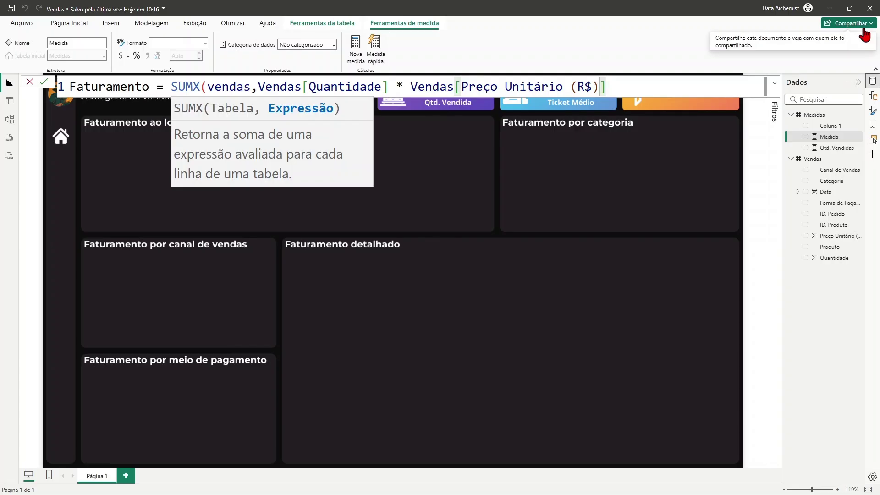
{"action": "type", "text": ")"}
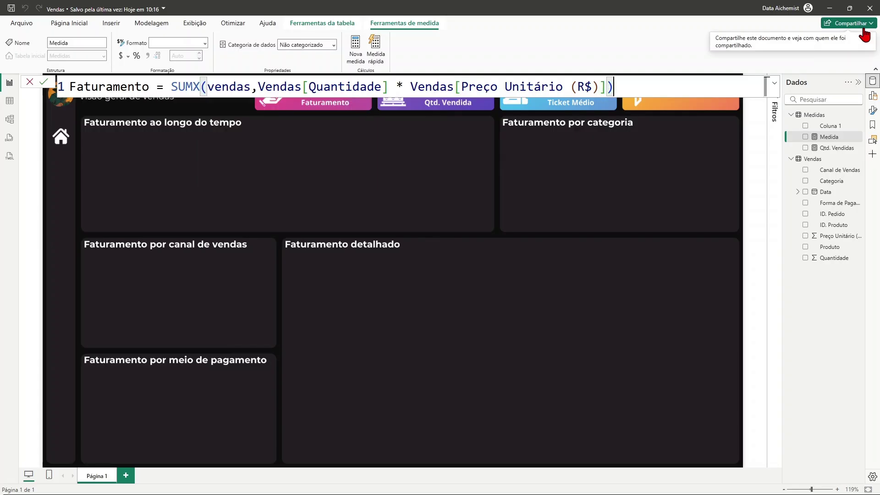
{"action": "key", "text": "Return"}
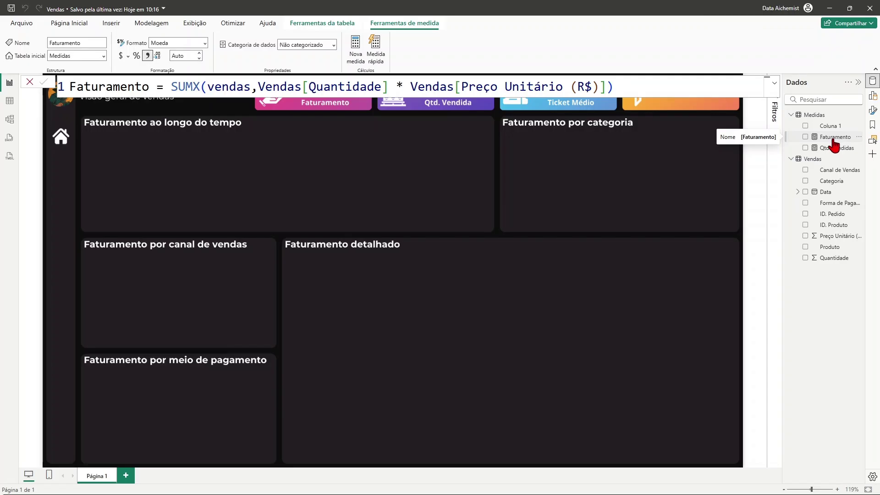
Place the Faturamento measure from the Medidas table on an empty area of the report canvas as a new card visual.
{"action": "left_click", "coordinate": [644, 196]}
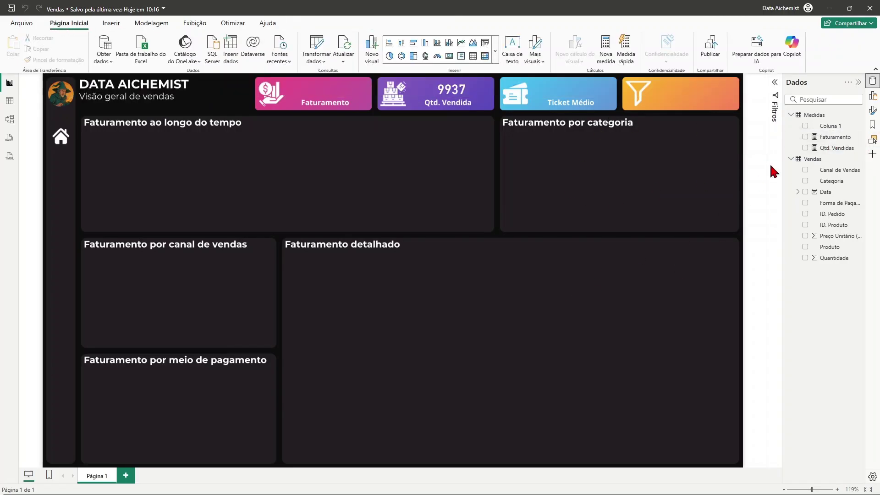
{"action": "left_click_drag", "start_coordinate": [826, 140], "coordinate": [293, 208]}
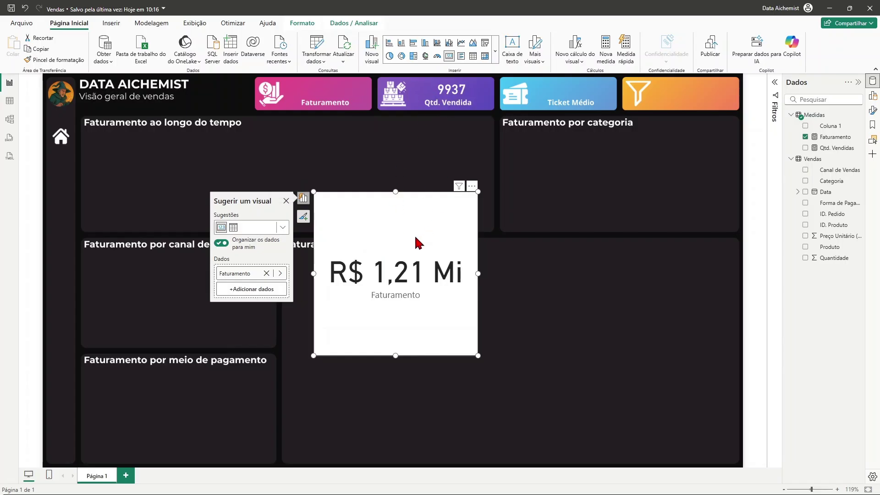
Delete the standalone Faturamento card and place a copy of the Qtd. Vendida card on the pink Faturamento tile.
{"action": "left_click", "coordinate": [388, 232]}
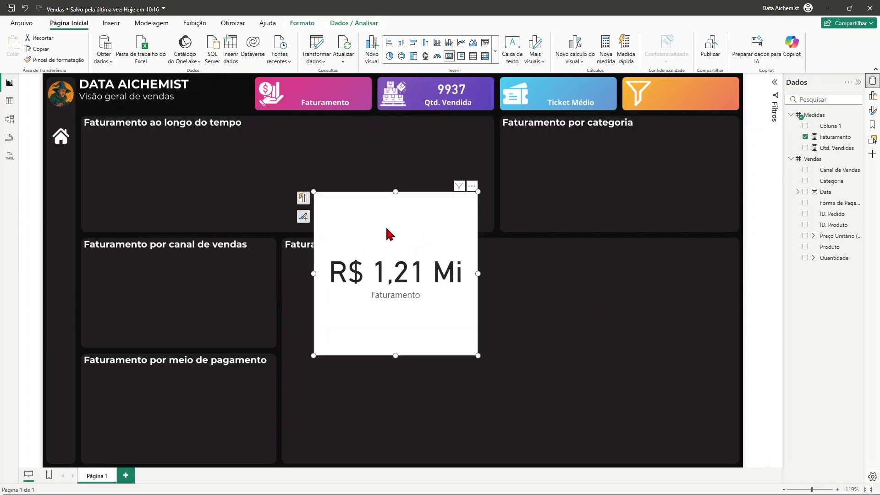
{"action": "key", "text": "Delete"}
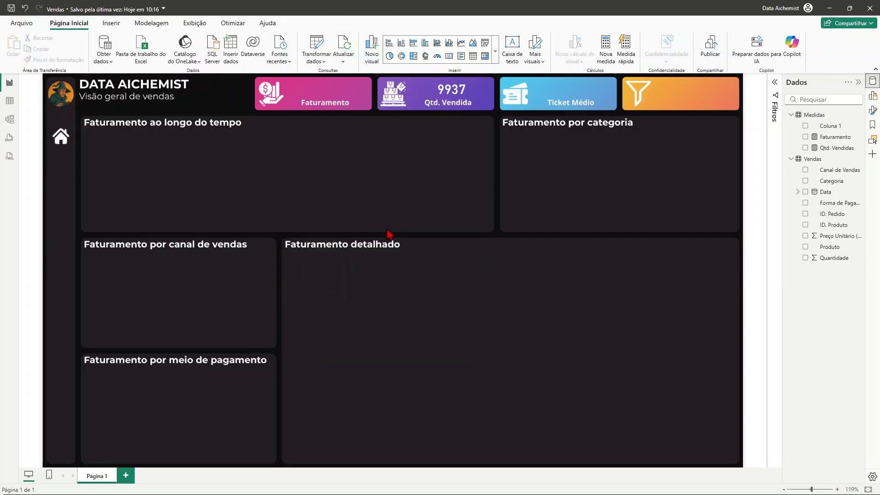
{"action": "left_click", "coordinate": [477, 95]}
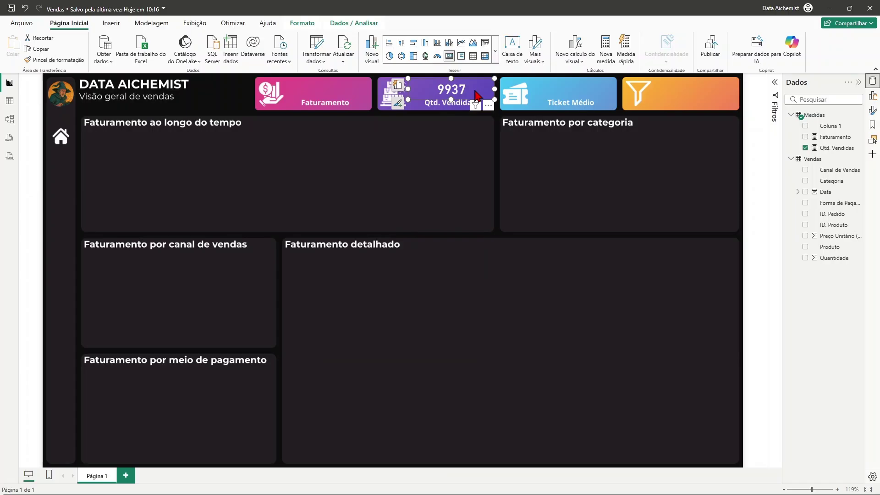
{"action": "key", "text": "ctrl+c"}
{"action": "key", "text": "ctrl+v"}
{"action": "left_click_drag", "start_coordinate": [475, 105], "coordinate": [359, 93]}
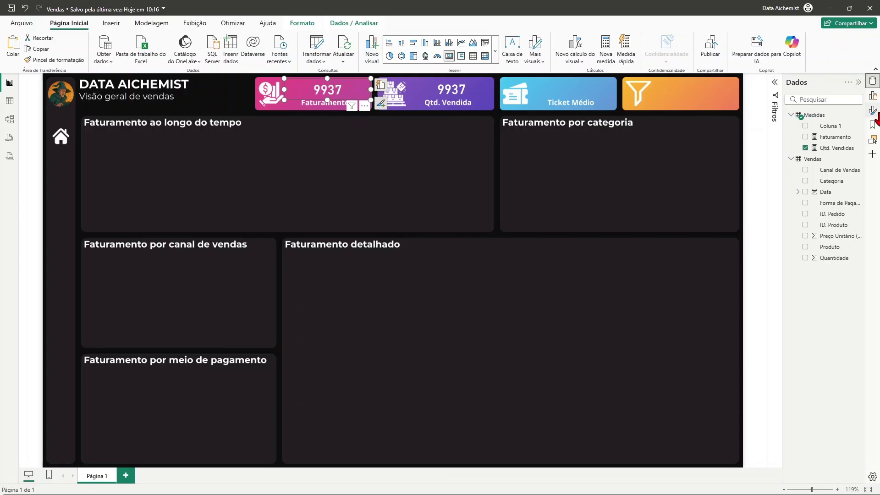
Replace the Qtd. Vendidas field of the copied card with the Faturamento measure.
{"action": "left_click", "coordinate": [873, 102]}
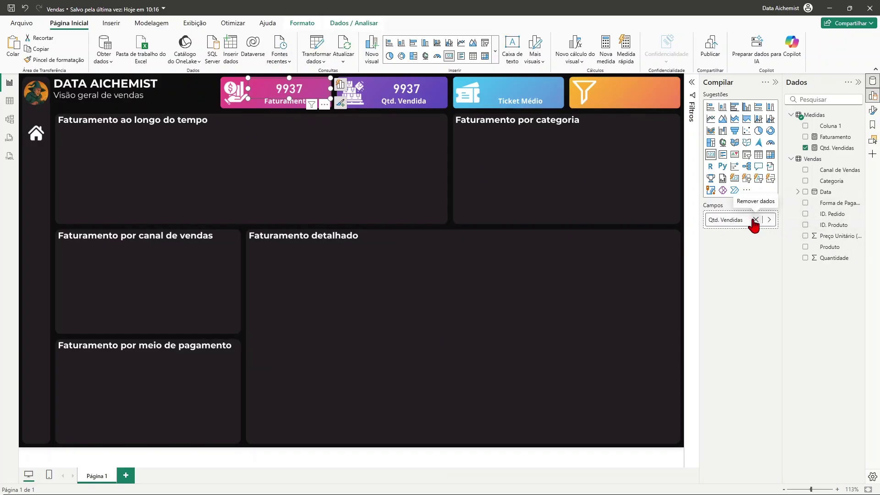
{"action": "left_click", "coordinate": [755, 220]}
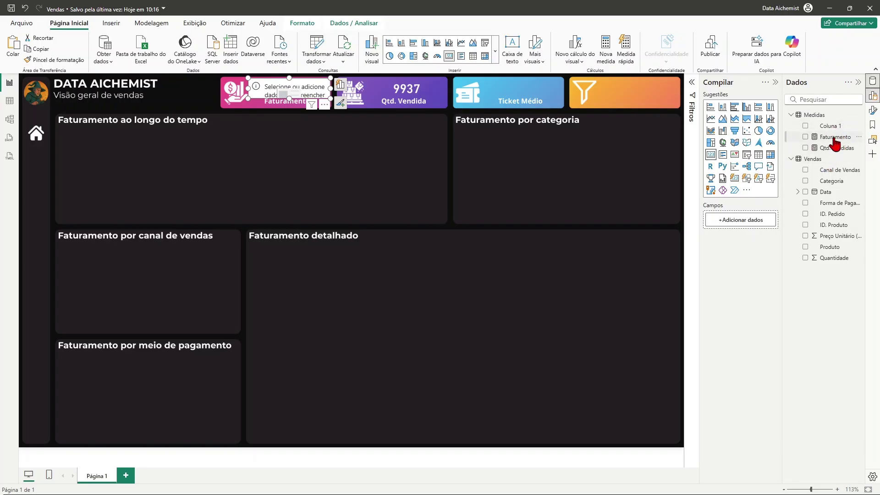
{"action": "left_click_drag", "start_coordinate": [835, 143], "coordinate": [748, 225]}
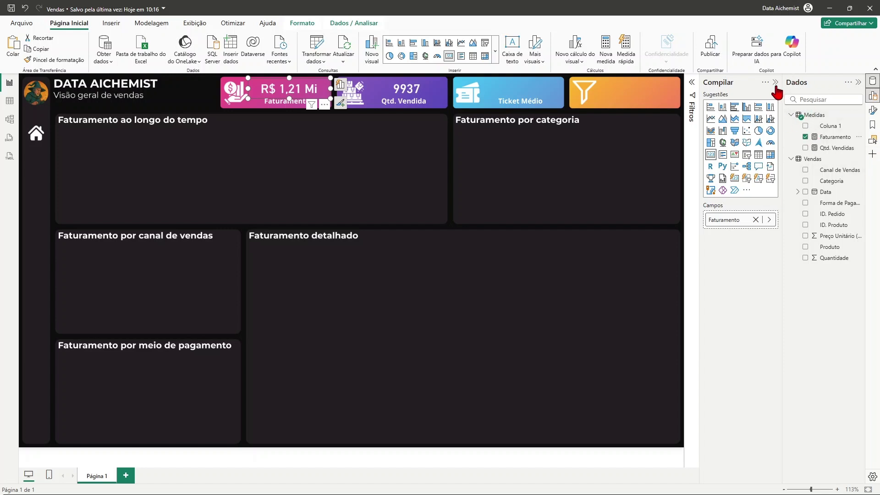
{"action": "left_click", "coordinate": [776, 83]}
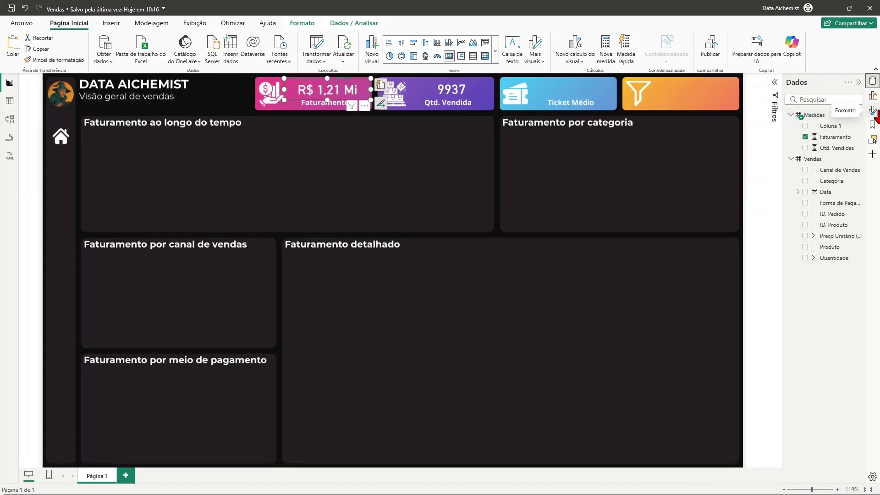
Set the display units of the Faturamento card's callout value to Nenhum.
{"action": "left_click", "coordinate": [874, 111]}
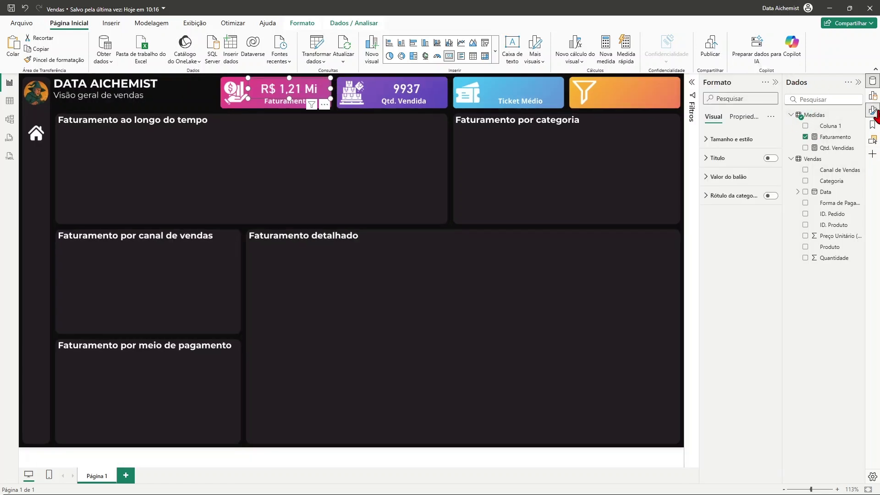
{"action": "left_click", "coordinate": [708, 177]}
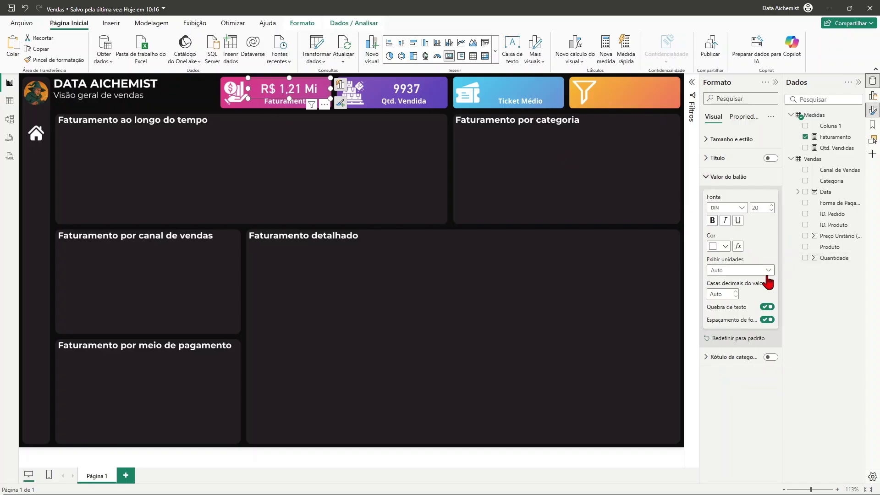
{"action": "left_click", "coordinate": [766, 271]}
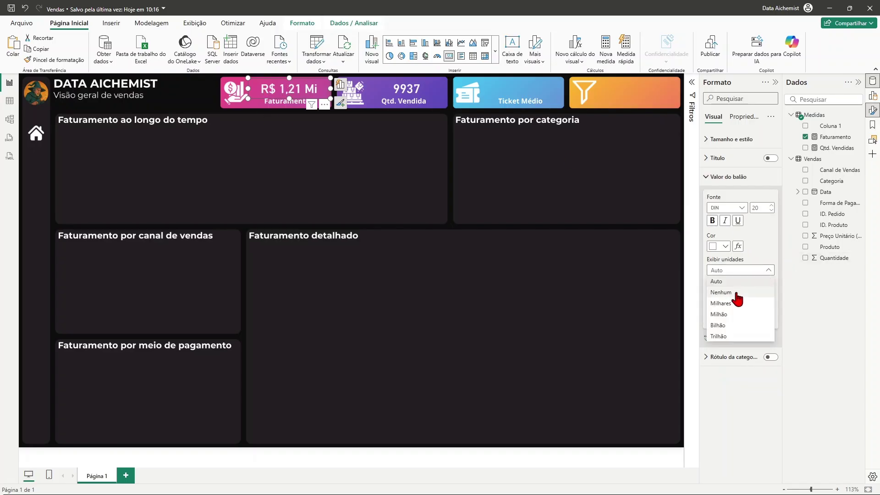
{"action": "left_click", "coordinate": [721, 292]}
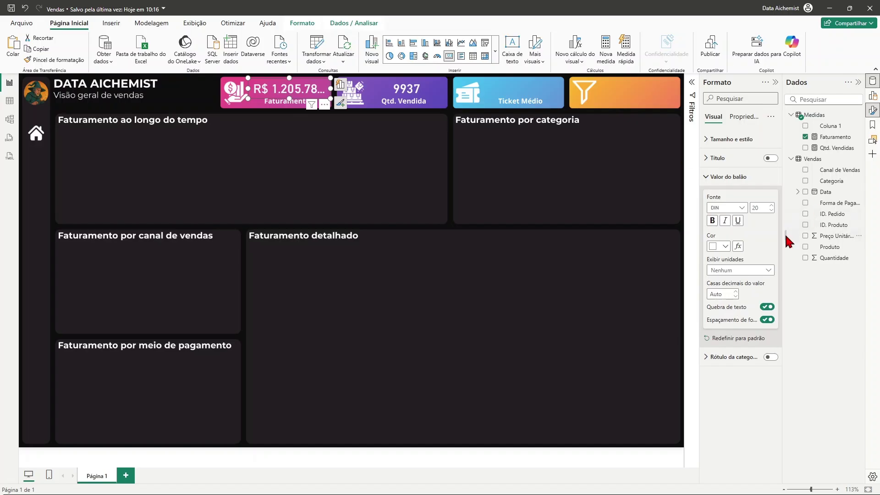
Try the Bilhão, Milhão and Milhares display units on the Faturamento card, and return it to Nenhum.
{"action": "left_click", "coordinate": [773, 273]}
{"action": "left_click", "coordinate": [746, 326]}
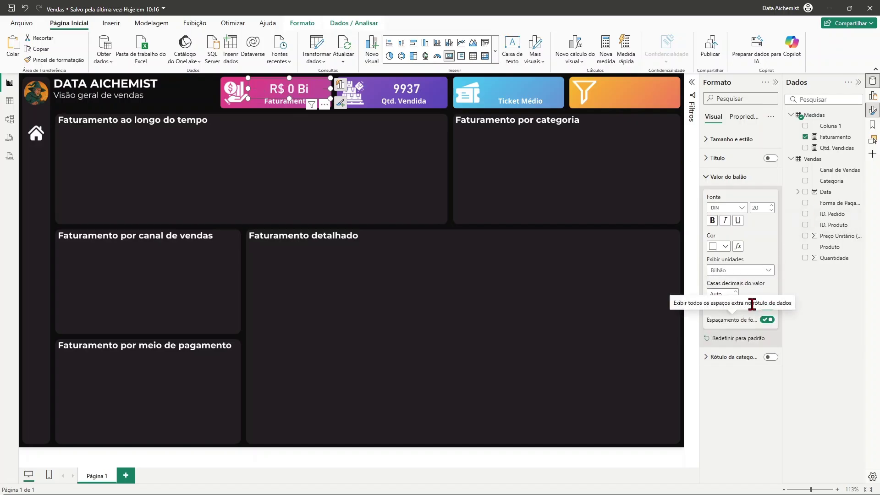
{"action": "left_click", "coordinate": [767, 271]}
{"action": "left_click", "coordinate": [742, 315]}
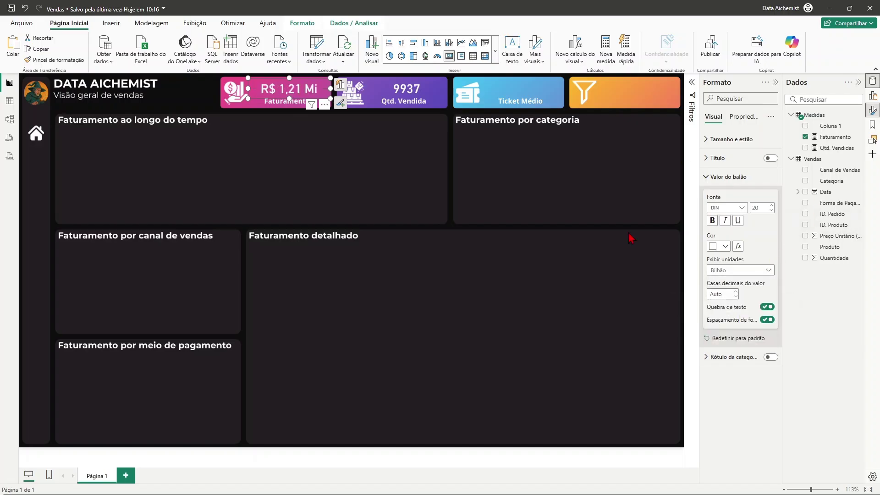
{"action": "left_click", "coordinate": [768, 273]}
{"action": "left_click", "coordinate": [728, 306]}
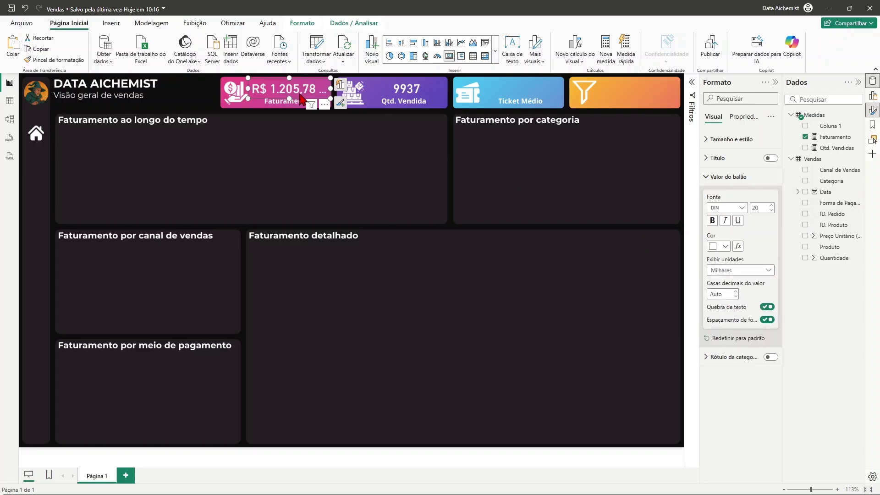
{"action": "left_click", "coordinate": [768, 270]}
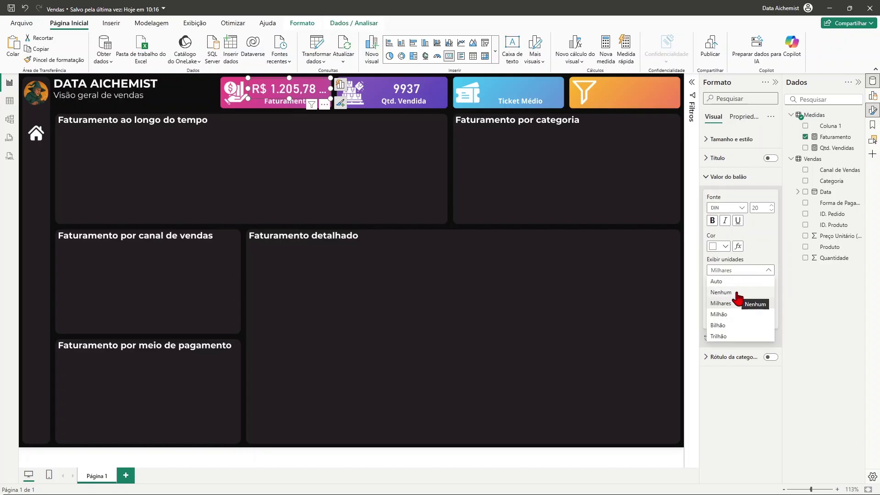
{"action": "left_click", "coordinate": [737, 293]}
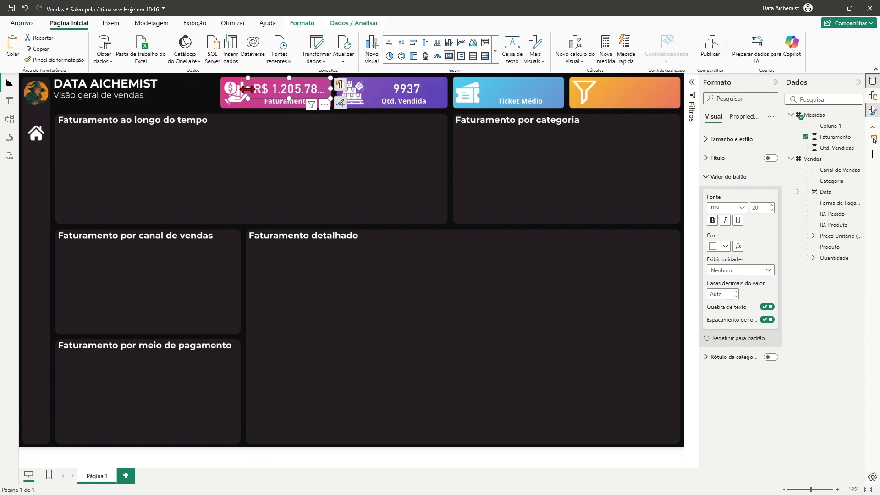
Set the Faturamento card's value to 0 decimal places and fit the card's width beside the tile's icon.
{"action": "left_click_drag", "start_coordinate": [246, 90], "coordinate": [242, 89]}
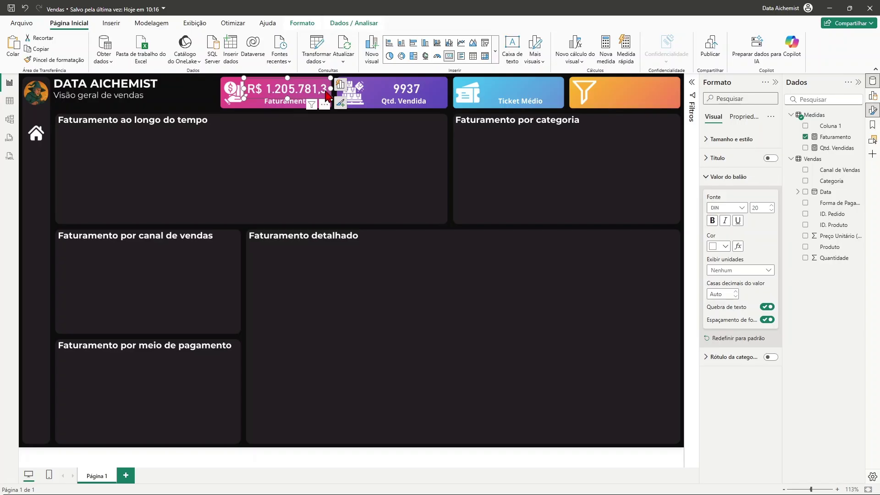
{"action": "left_click", "coordinate": [735, 297]}
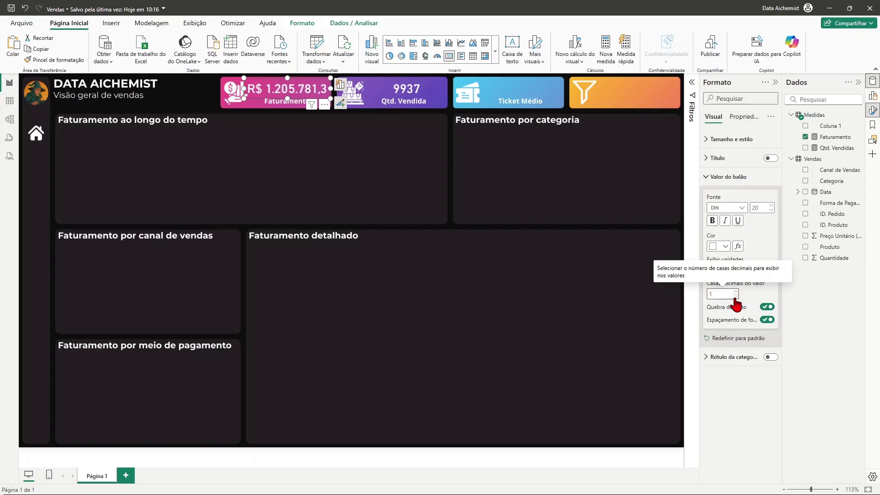
{"action": "left_click", "coordinate": [736, 297]}
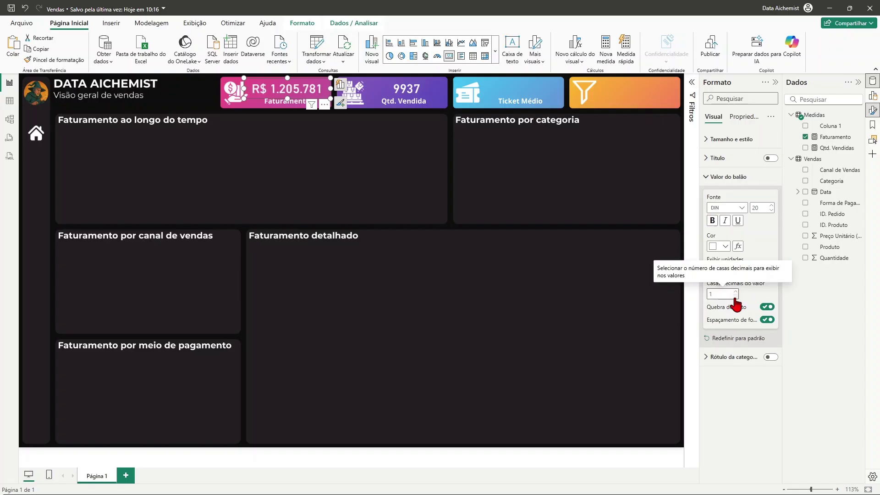
{"action": "left_click", "coordinate": [242, 88]}
{"action": "left_click", "coordinate": [247, 92]}
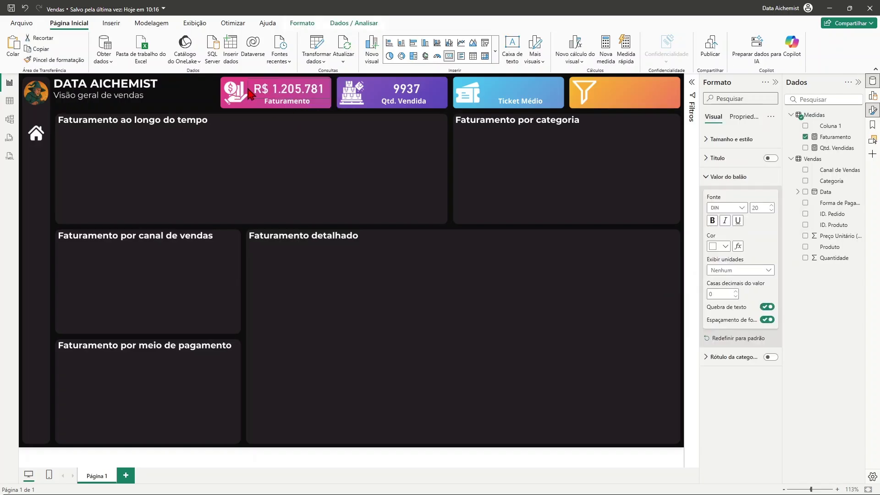
{"action": "left_click", "coordinate": [251, 95]}
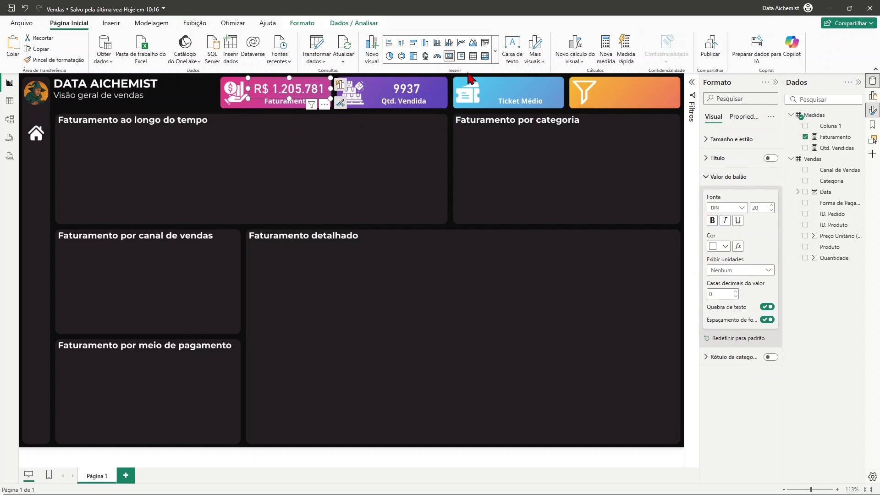
Turn on the thousands separator in the formatting of the Qtd. Vendidas measure.
{"action": "left_click", "coordinate": [425, 94]}
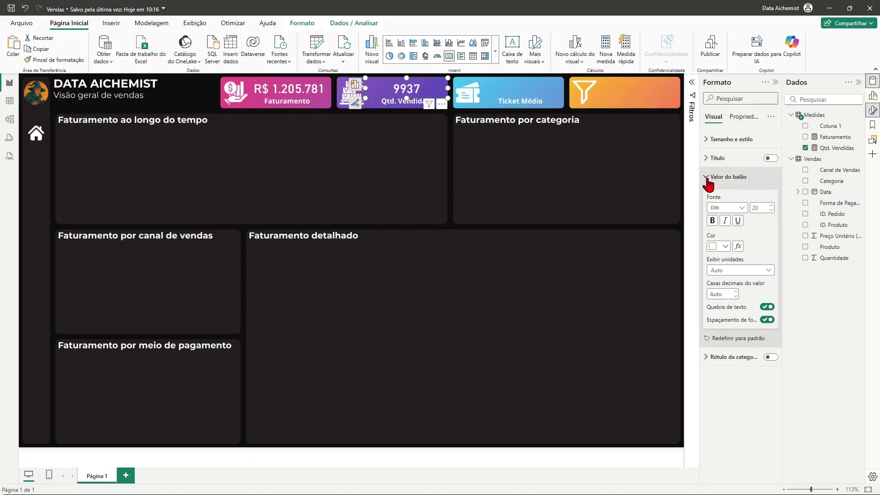
{"action": "left_click", "coordinate": [707, 178]}
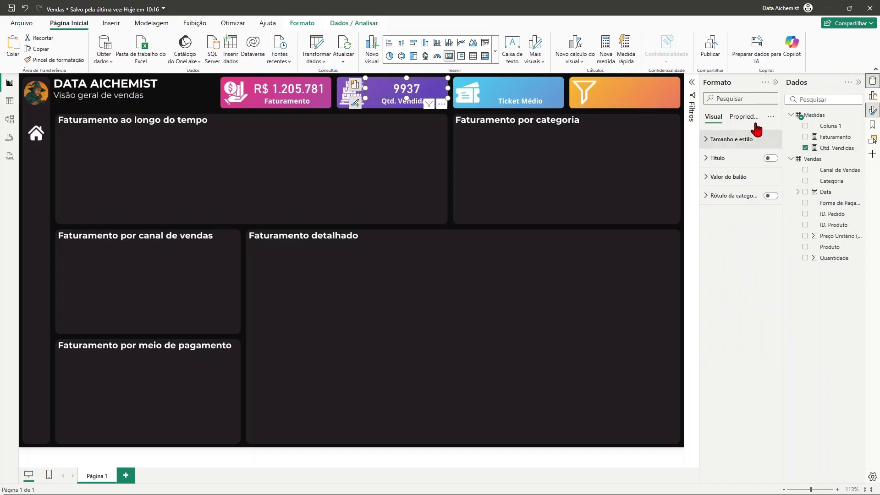
{"action": "left_click", "coordinate": [775, 83]}
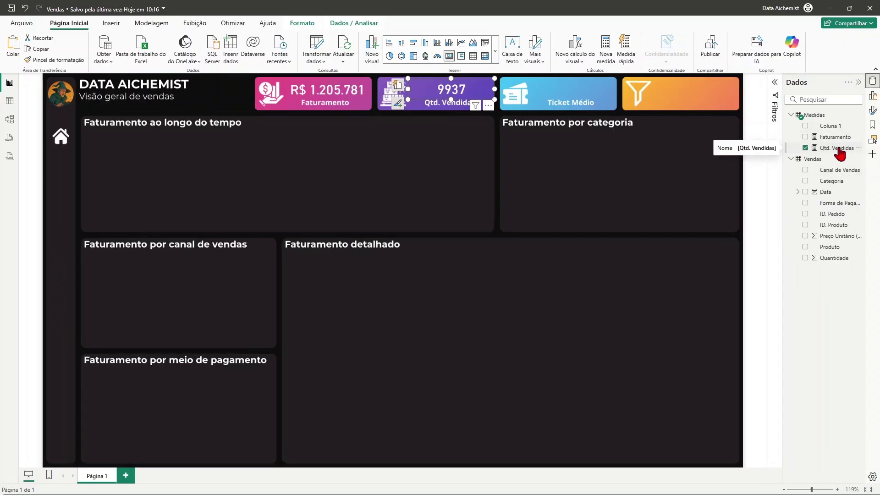
{"action": "left_click", "coordinate": [844, 151]}
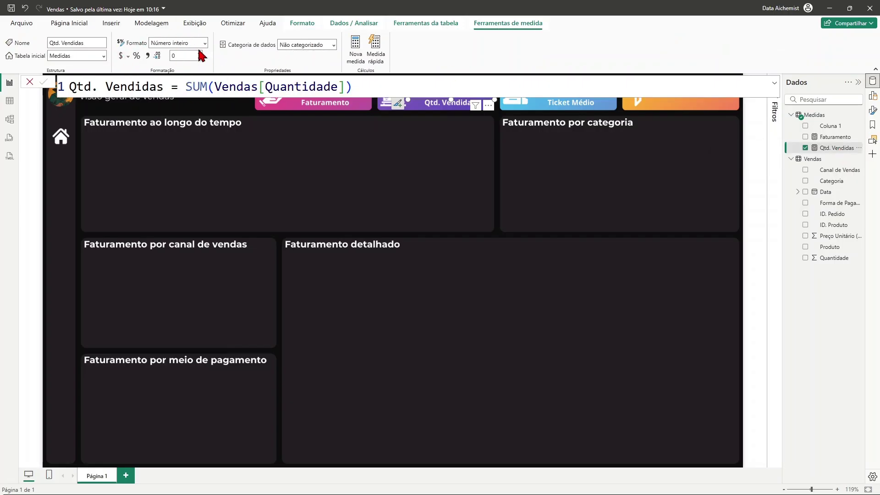
{"action": "left_click", "coordinate": [148, 54]}
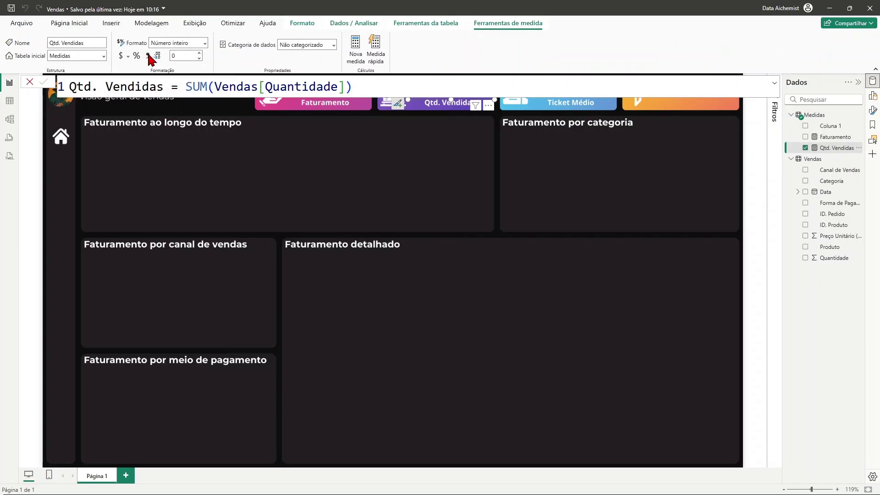
{"action": "left_click", "coordinate": [26, 233]}
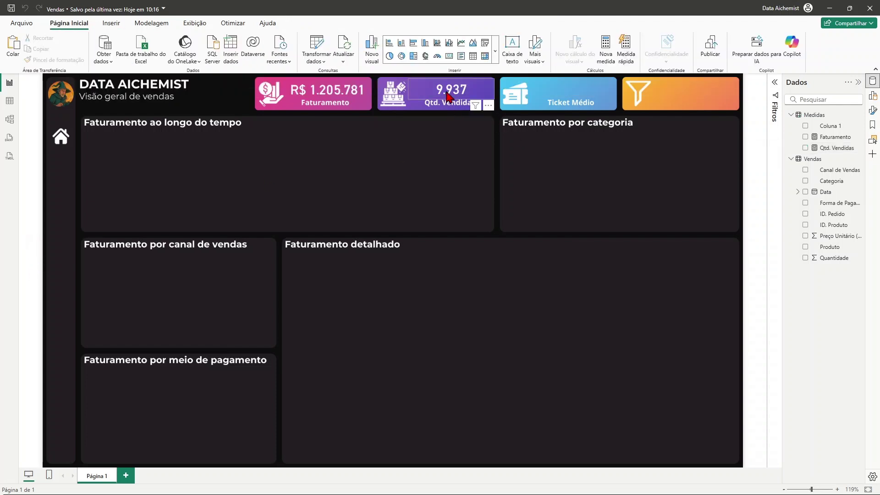
Examine the number formats and currency symbols available for the Qtd. Vendidas measure, leaving its formatting as it is.
{"action": "left_click", "coordinate": [836, 147]}
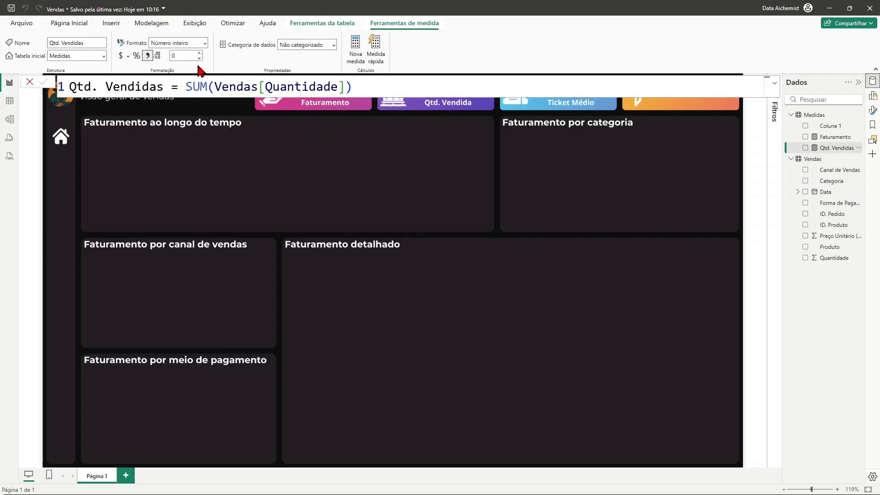
{"action": "left_click", "coordinate": [204, 43]}
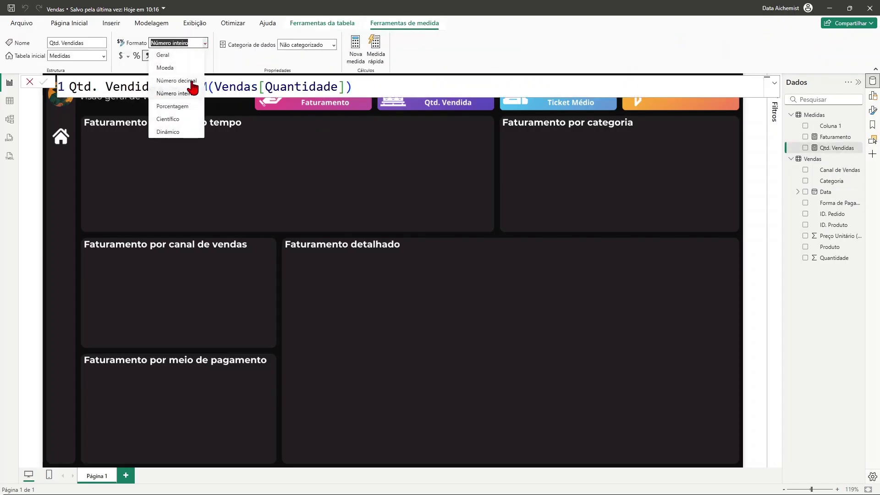
{"action": "left_click", "coordinate": [243, 71]}
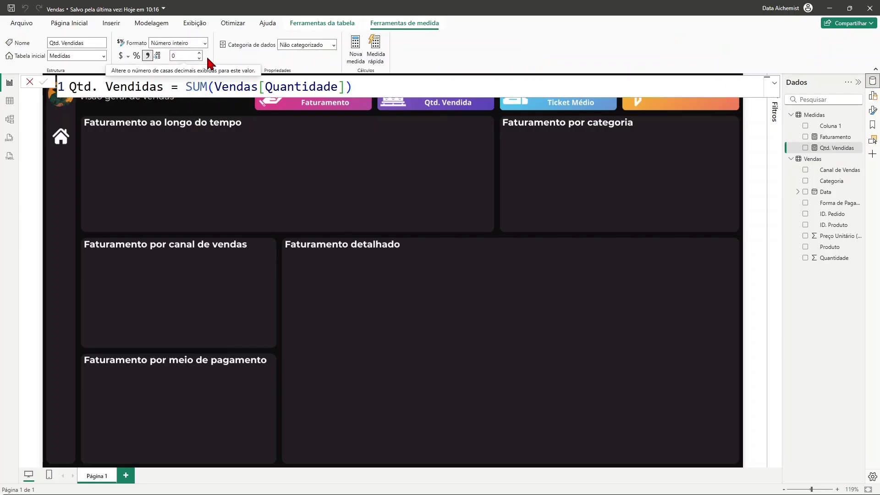
{"action": "left_click", "coordinate": [128, 57]}
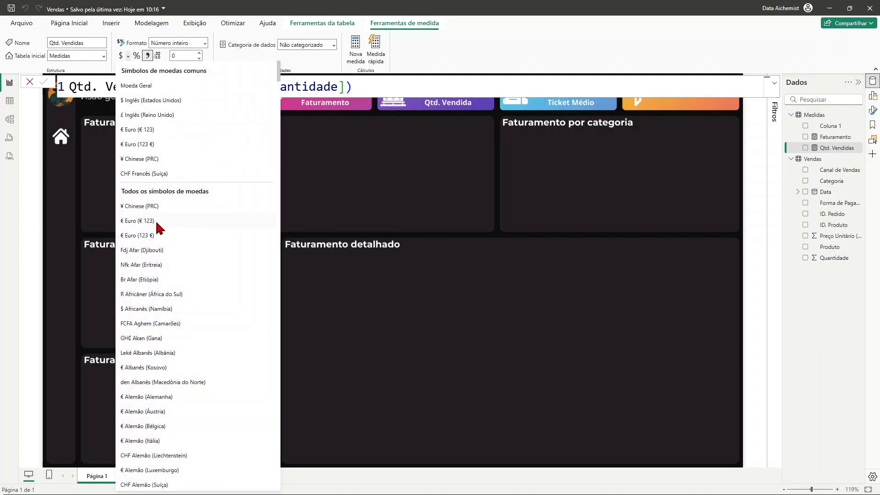
{"action": "scroll", "coordinate": [140, 339], "scroll_direction": "down", "scroll_amount": 5}
{"action": "scroll", "coordinate": [147, 344], "scroll_direction": "down", "scroll_amount": 9}
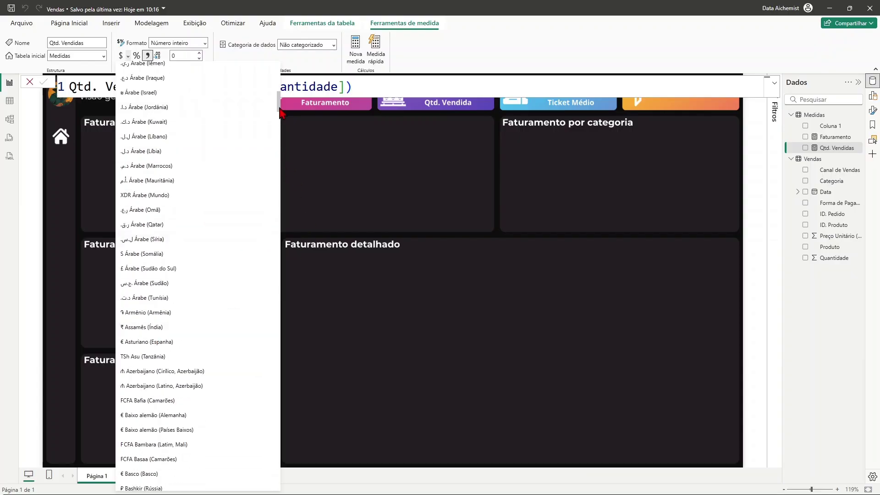
{"action": "left_click_drag", "start_coordinate": [276, 120], "coordinate": [279, 392]}
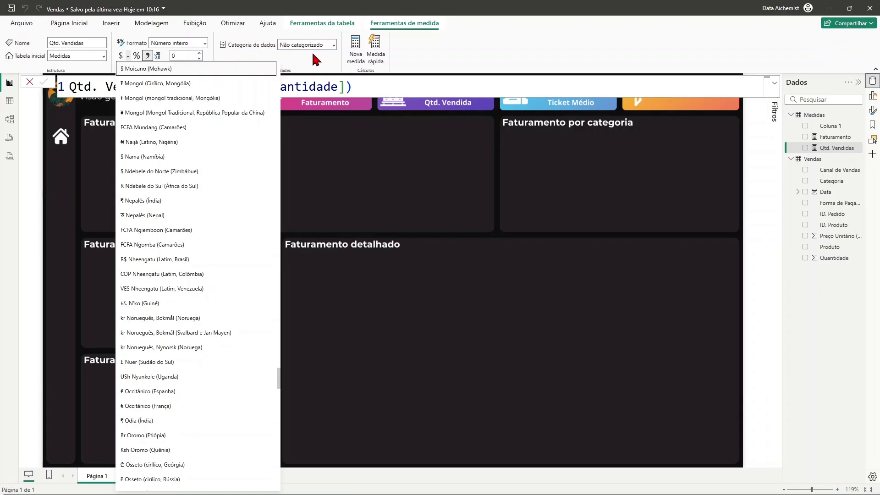
{"action": "left_click", "coordinate": [305, 64]}
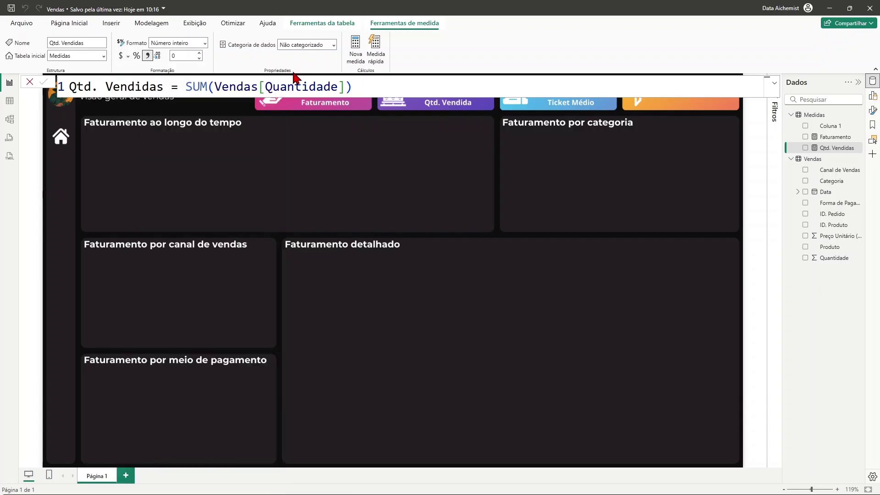
Examine the ID. Pedido column in the Vendas table's data and return to the report page.
{"action": "left_click", "coordinate": [305, 173]}
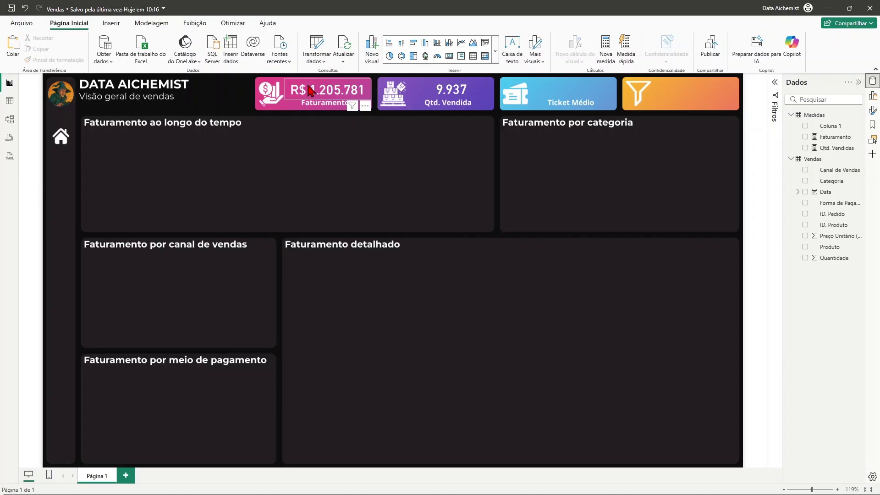
{"action": "left_click", "coordinate": [9, 101]}
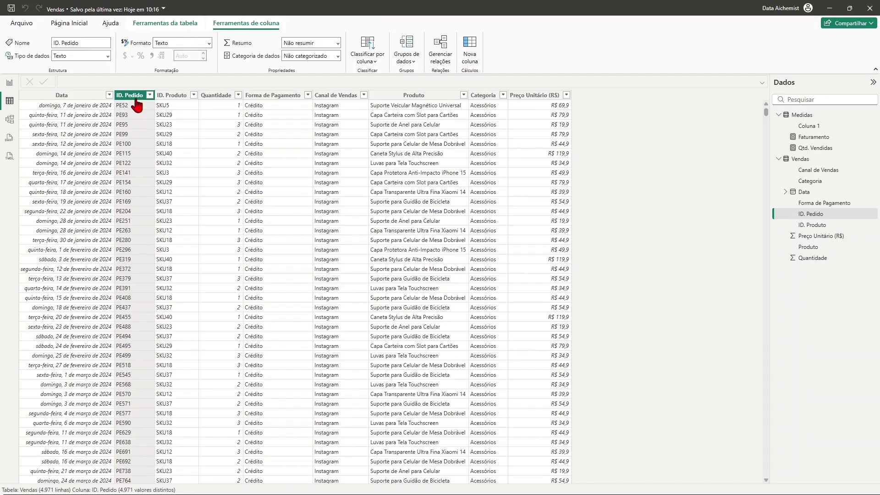
{"action": "left_click", "coordinate": [9, 86]}
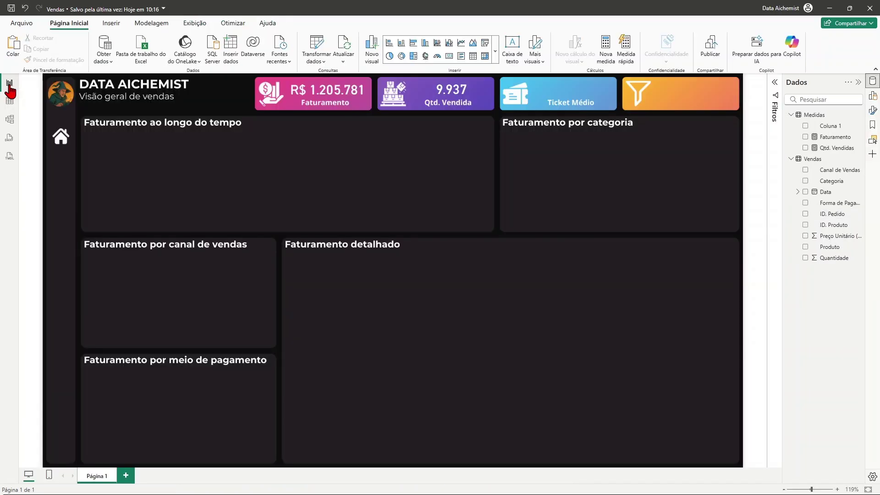
Create a measure in the Medidas table: Ticket médio = [Faturamento] / DISTINCTCOUNT(Vendas[ID. Pedido]).
{"action": "right_click", "coordinate": [817, 118]}
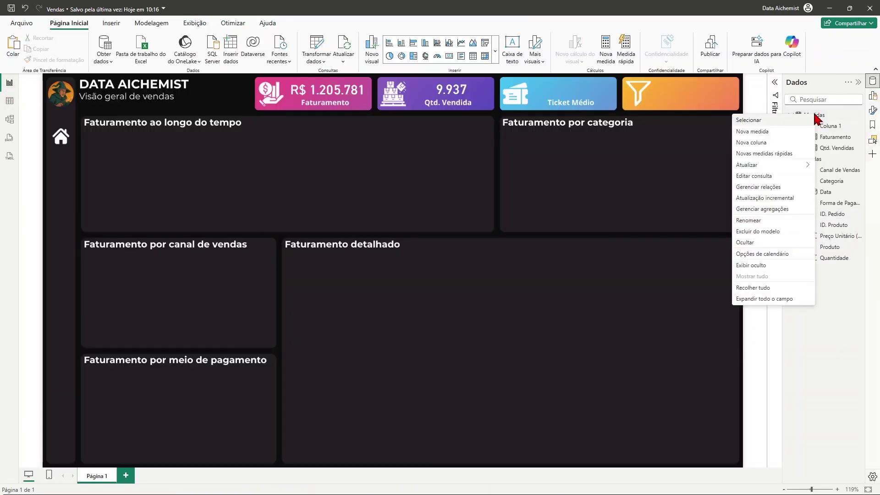
{"action": "left_click", "coordinate": [770, 132]}
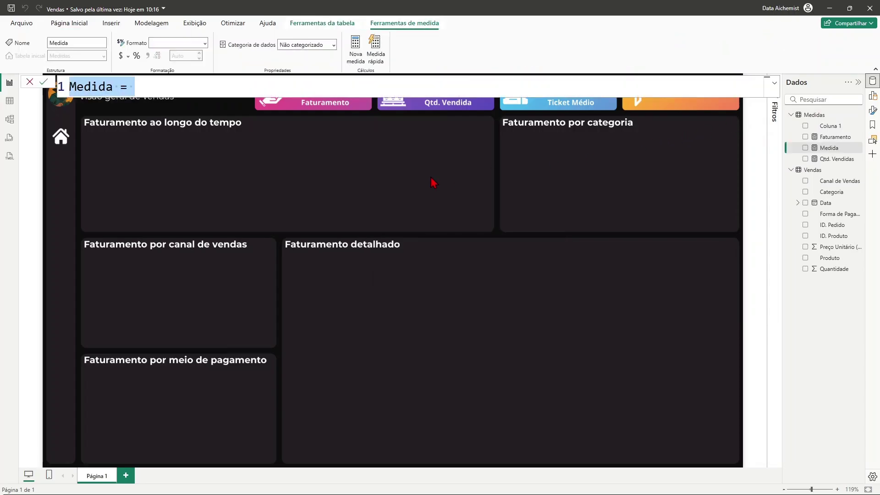
{"action": "type", "text": "Tic"}
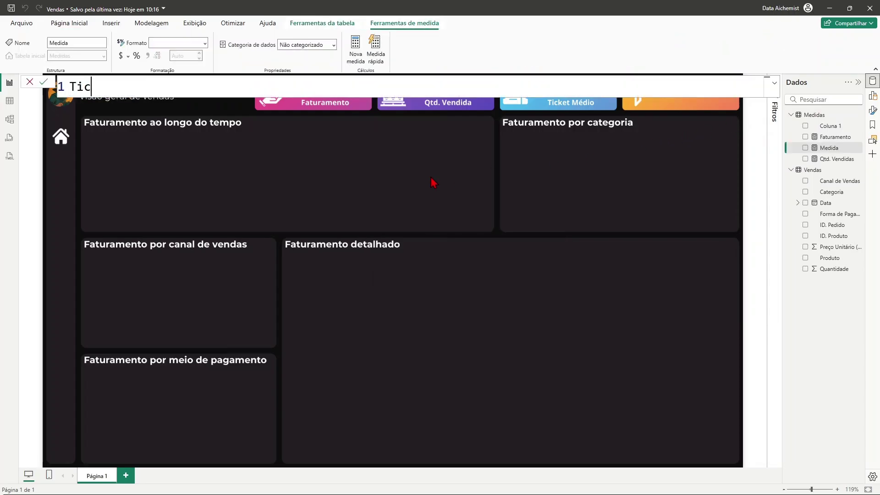
{"action": "type", "text": "ket médio =fat"}
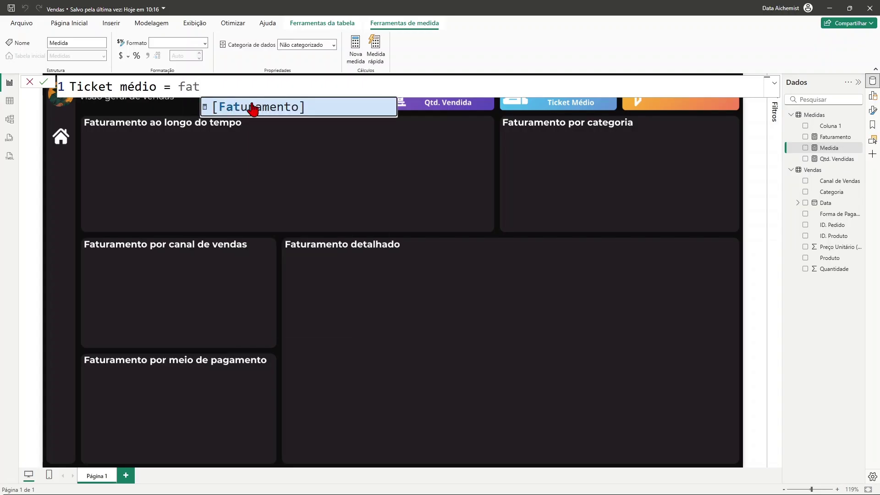
{"action": "left_click", "coordinate": [276, 115]}
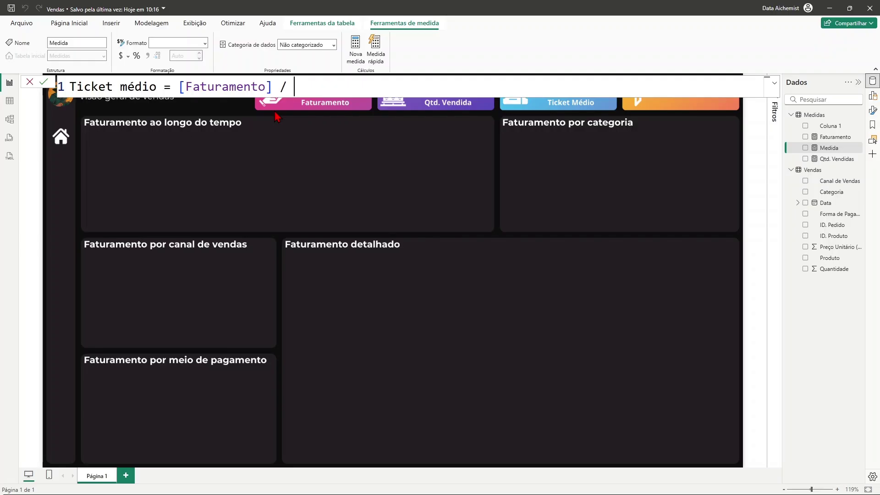
{"action": "type", "text": "disc"}
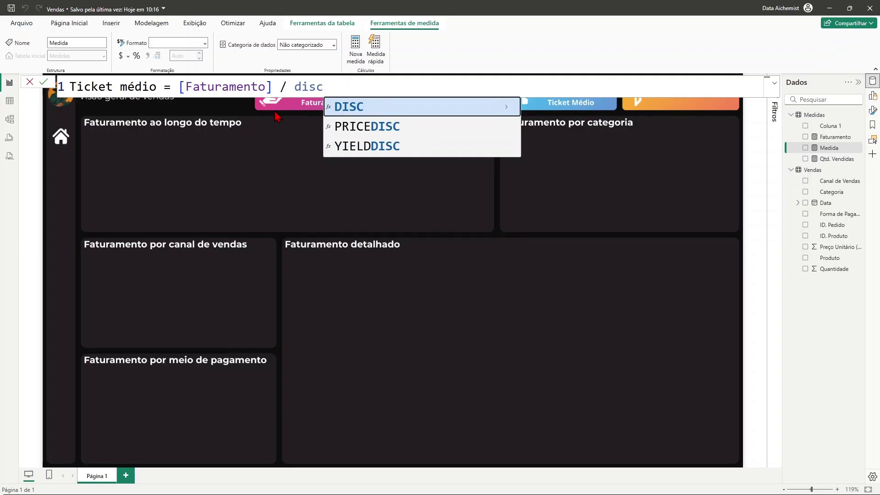
{"action": "key", "text": "BackSpace"}
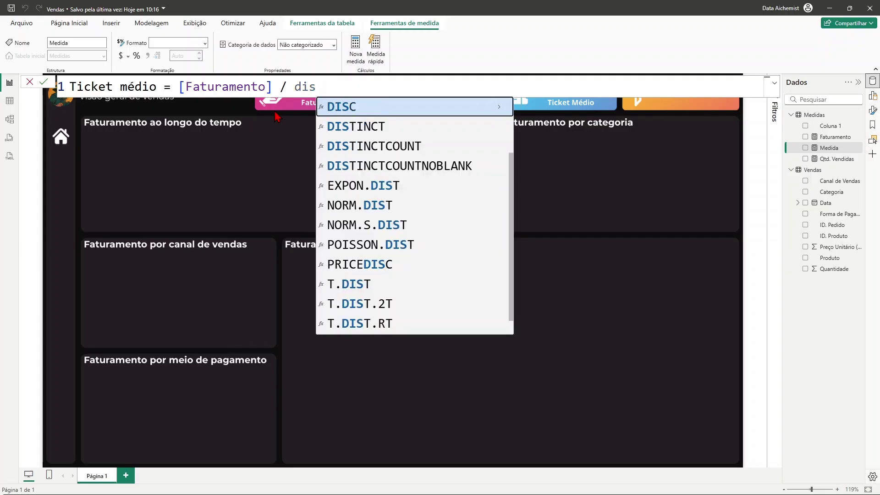
{"action": "type", "text": "t"}
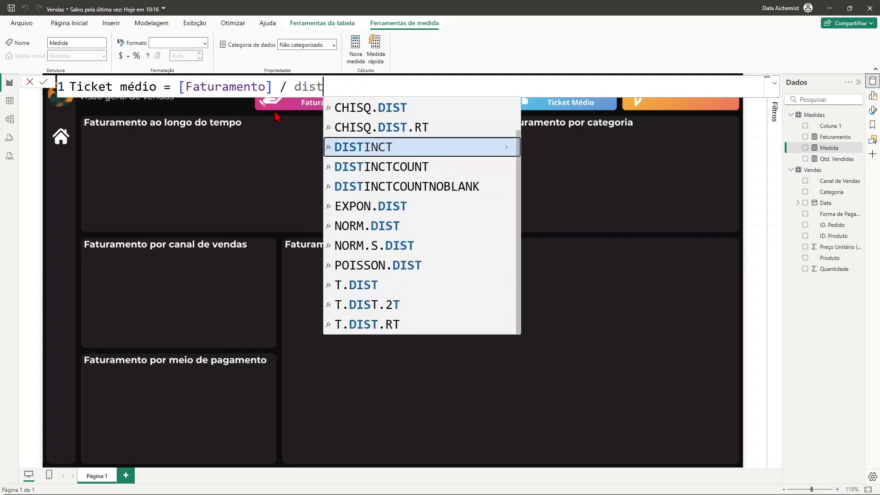
{"action": "left_click", "coordinate": [394, 173]}
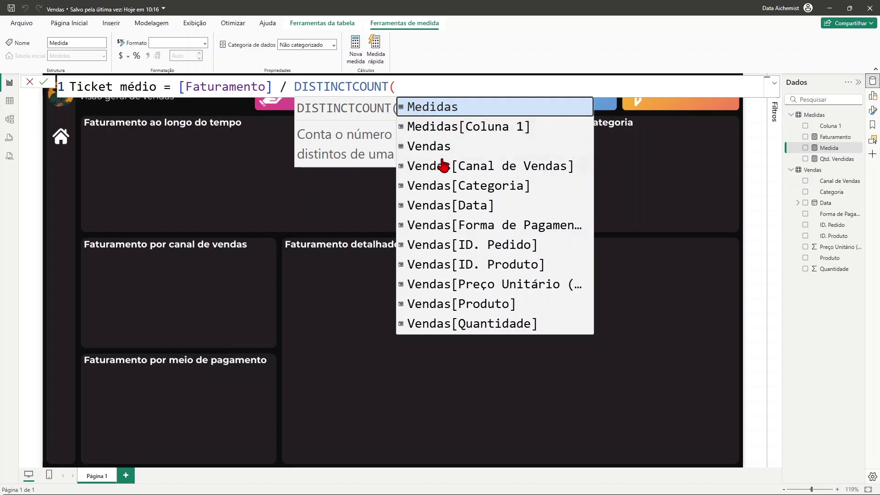
{"action": "left_click", "coordinate": [474, 246]}
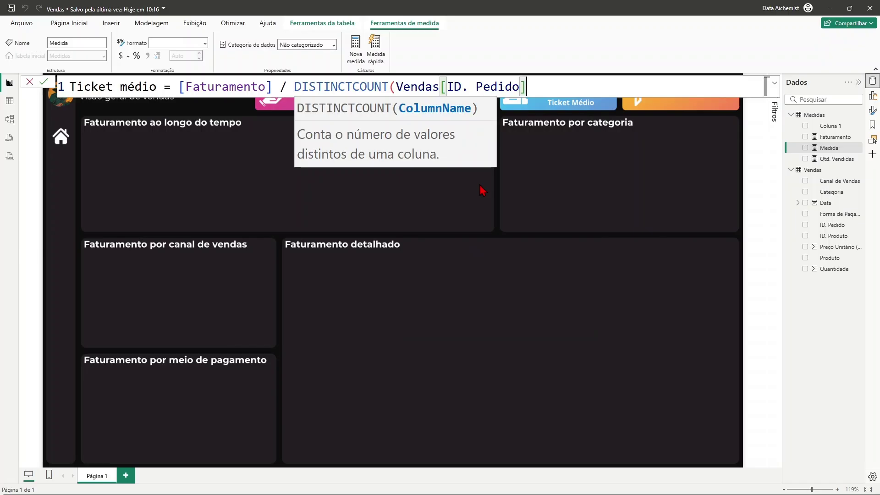
{"action": "type", "text": ")"}
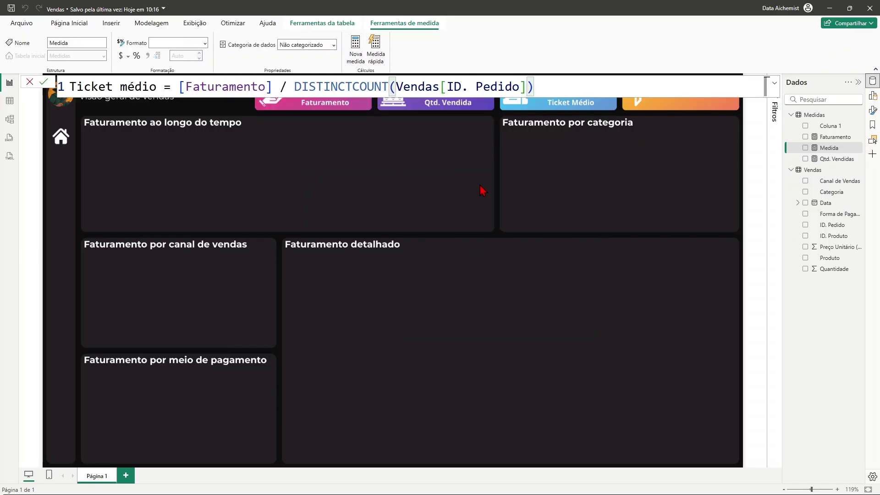
{"action": "key", "text": "Return"}
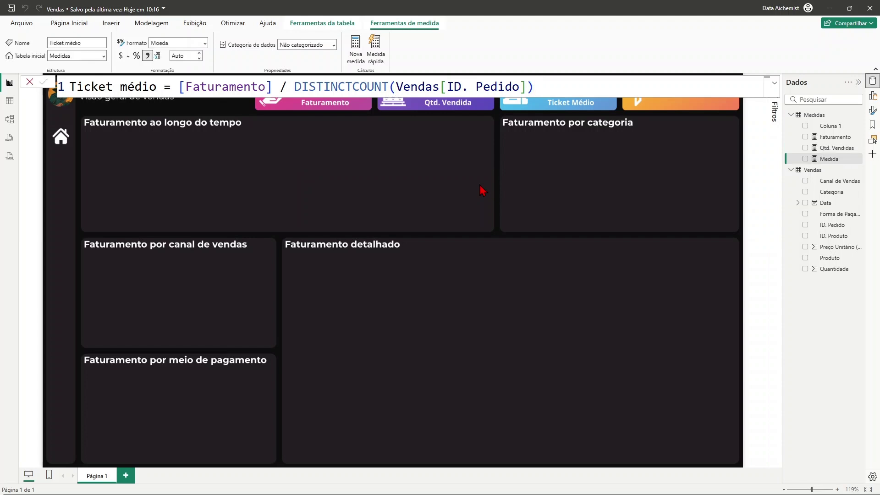
{"action": "left_click", "coordinate": [617, 207]}
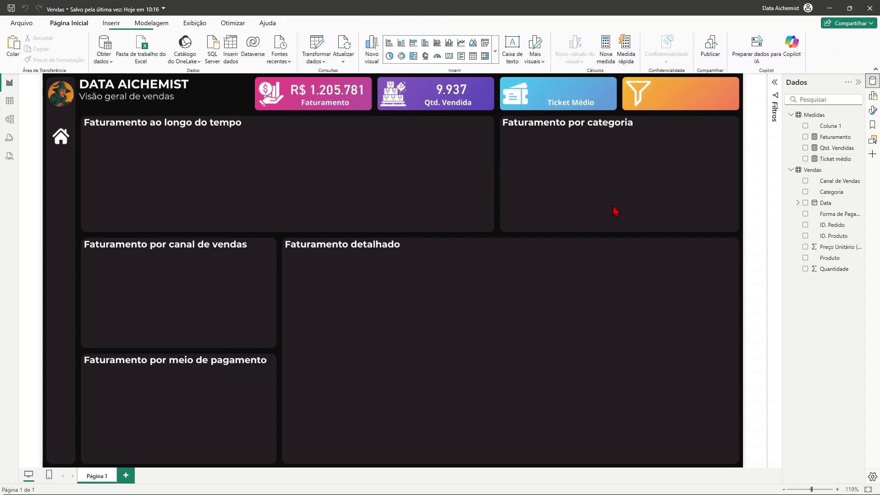
Duplicate the Qtd. Vendidas card and place the copy above the label on the blue Ticket Médio tile.
{"action": "left_click", "coordinate": [453, 97]}
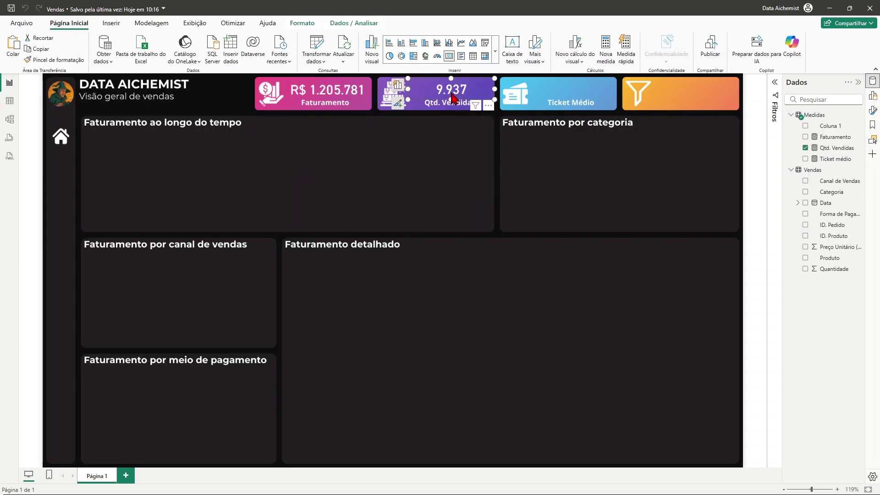
{"action": "key", "text": "ctrl+c"}
{"action": "key", "text": "ctrl+v"}
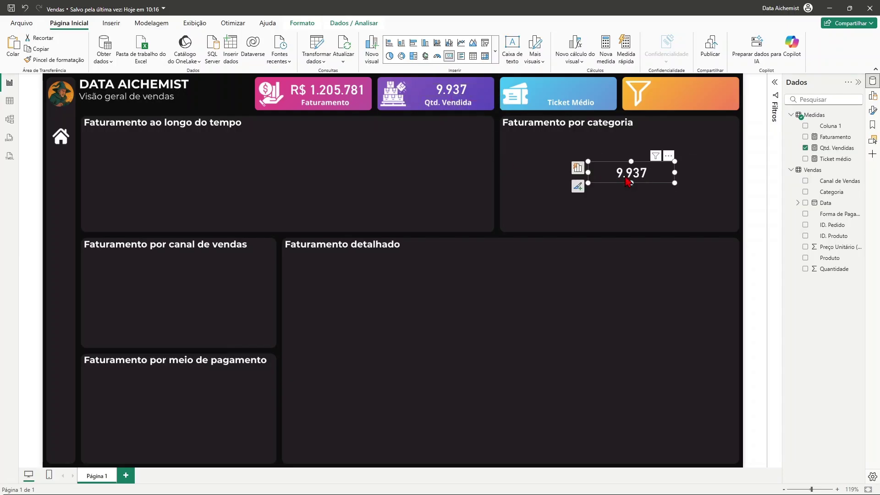
{"action": "left_click_drag", "start_coordinate": [628, 181], "coordinate": [575, 91]}
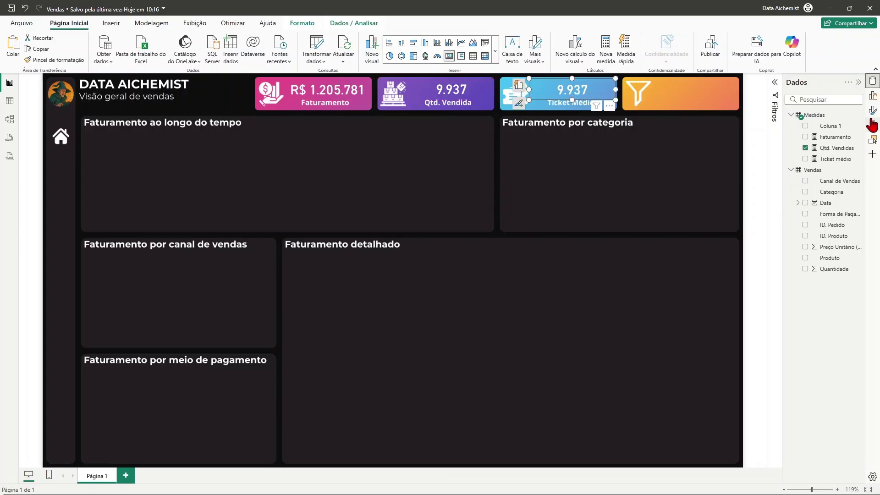
Replace the Qtd. Vendidas field of the copied card with the Ticket médio measure.
{"action": "left_click", "coordinate": [873, 98]}
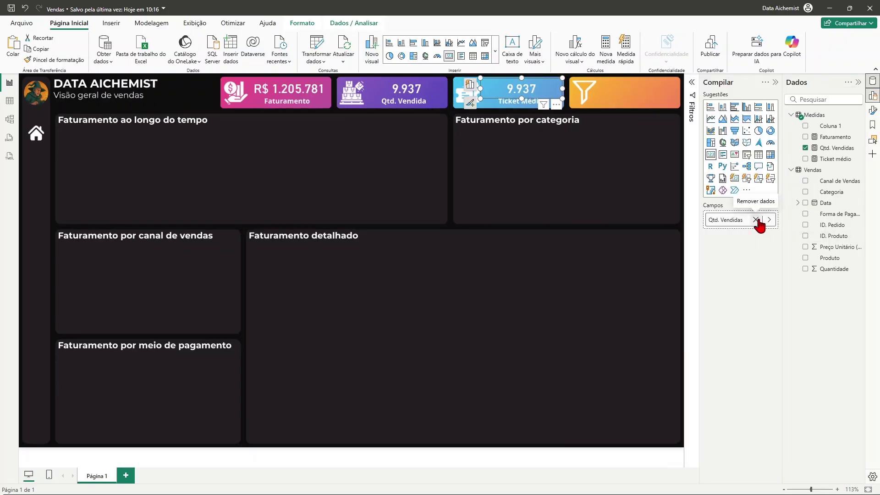
{"action": "left_click", "coordinate": [755, 219]}
{"action": "left_click_drag", "start_coordinate": [832, 159], "coordinate": [754, 227]}
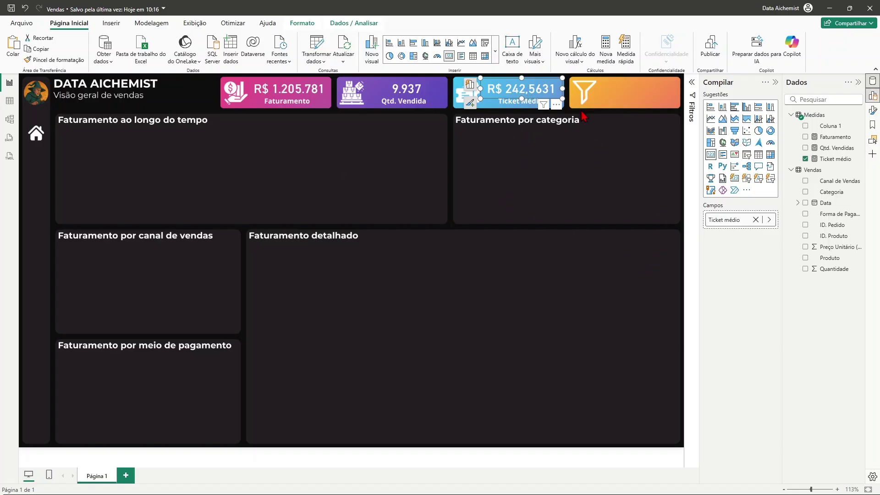
Set the Ticket médio card's value to display units Nenhum and 2 decimal places.
{"action": "left_click", "coordinate": [874, 114]}
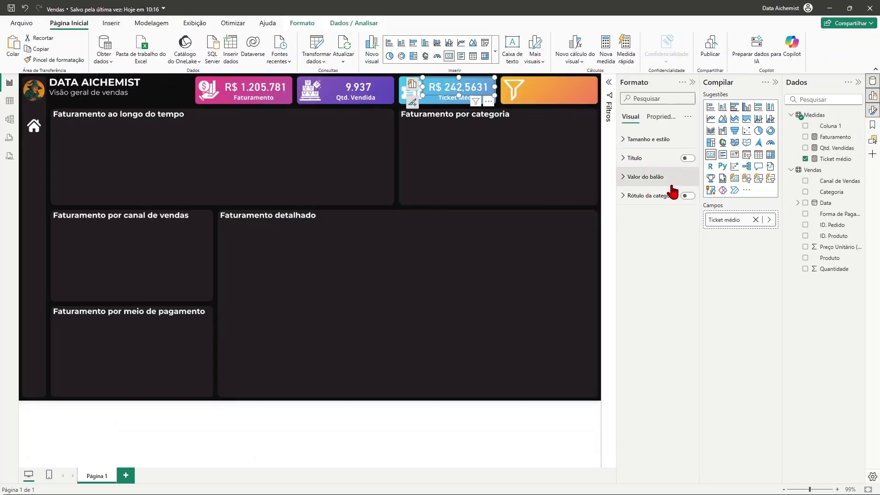
{"action": "left_click", "coordinate": [624, 183]}
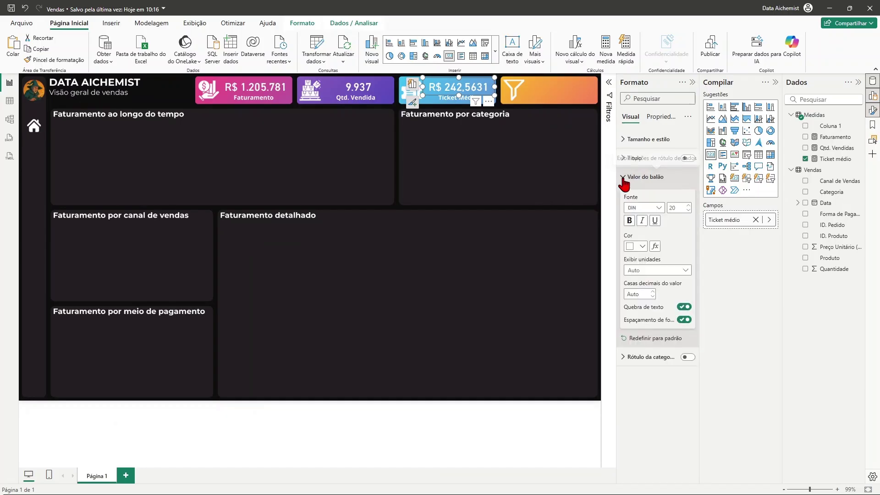
{"action": "left_click", "coordinate": [686, 272]}
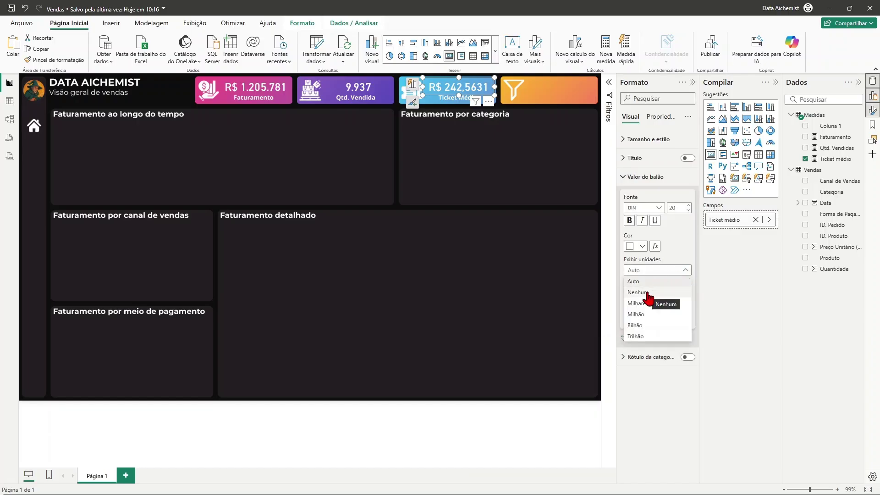
{"action": "left_click", "coordinate": [648, 296]}
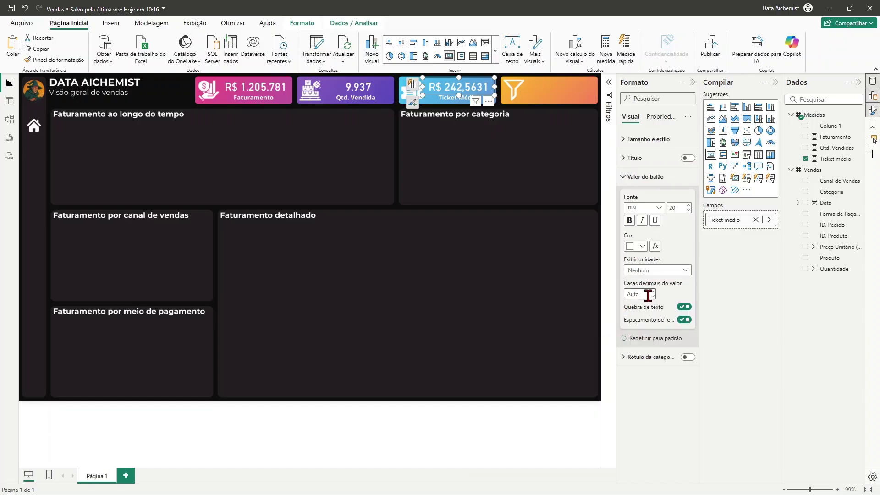
{"action": "left_click", "coordinate": [654, 296]}
{"action": "left_click", "coordinate": [653, 295]}
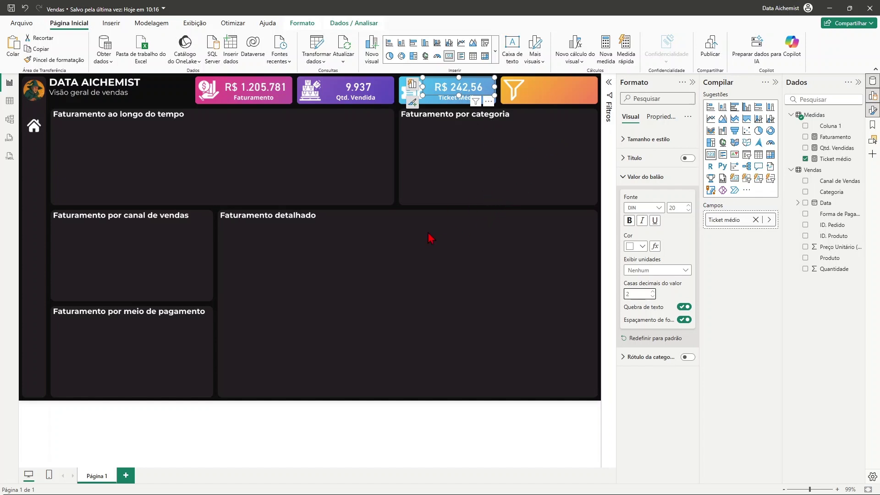
{"action": "left_click", "coordinate": [566, 171]}
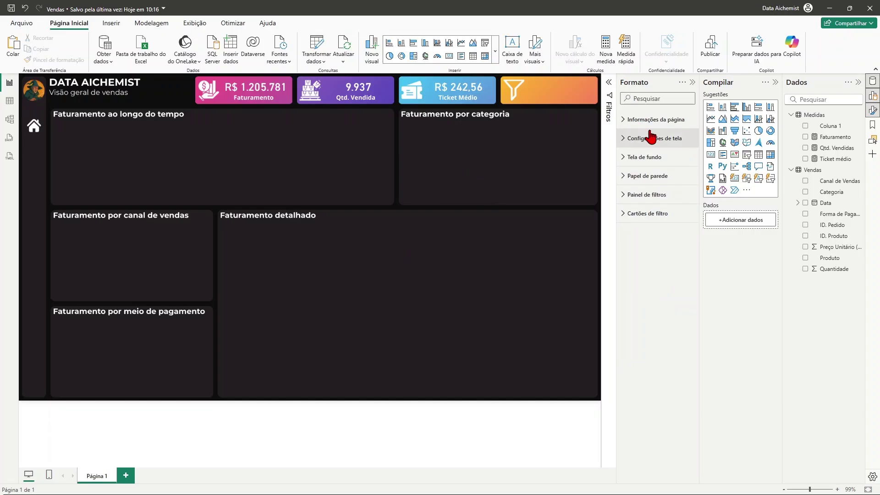
{"action": "left_click", "coordinate": [693, 83]}
{"action": "left_click", "coordinate": [775, 82]}
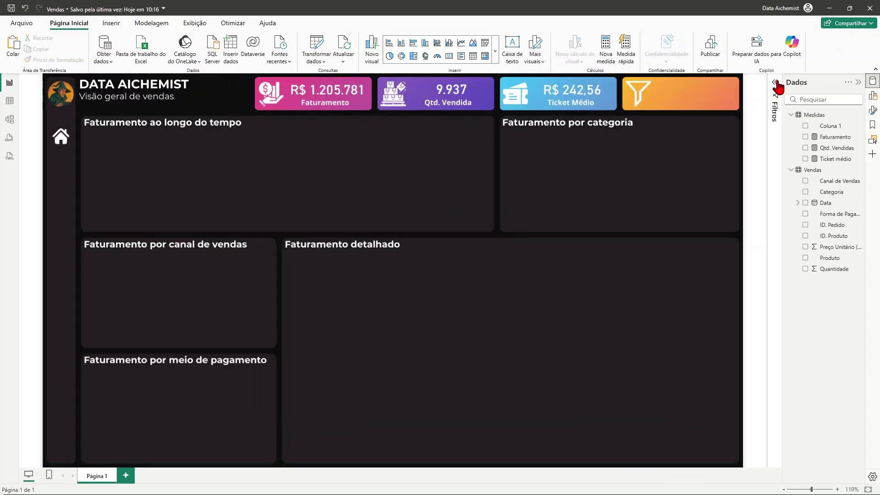
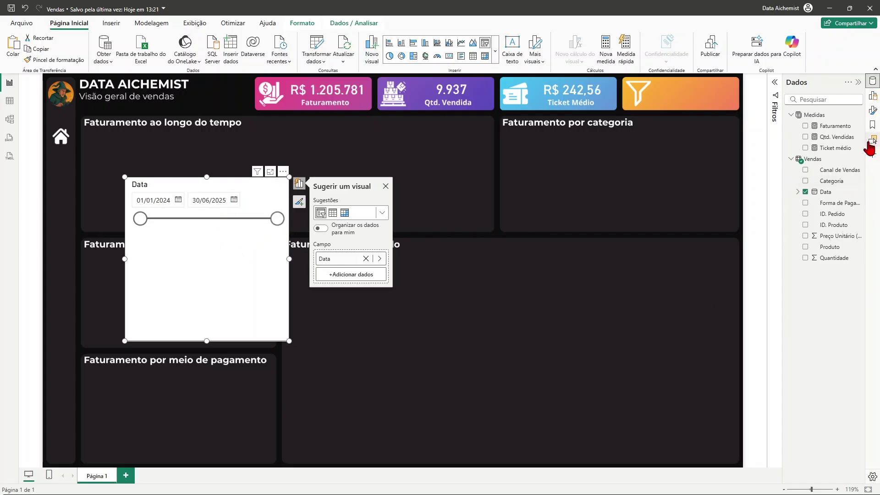
Try the Depois and Suspenso styles on the Data slicer and open its list of dates.
{"action": "left_click", "coordinate": [873, 112]}
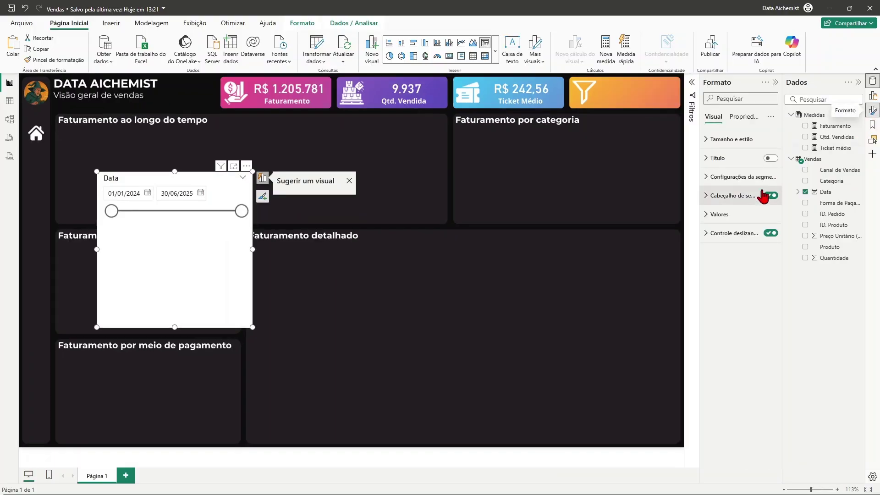
{"action": "left_click", "coordinate": [706, 179]}
{"action": "left_click", "coordinate": [749, 224]}
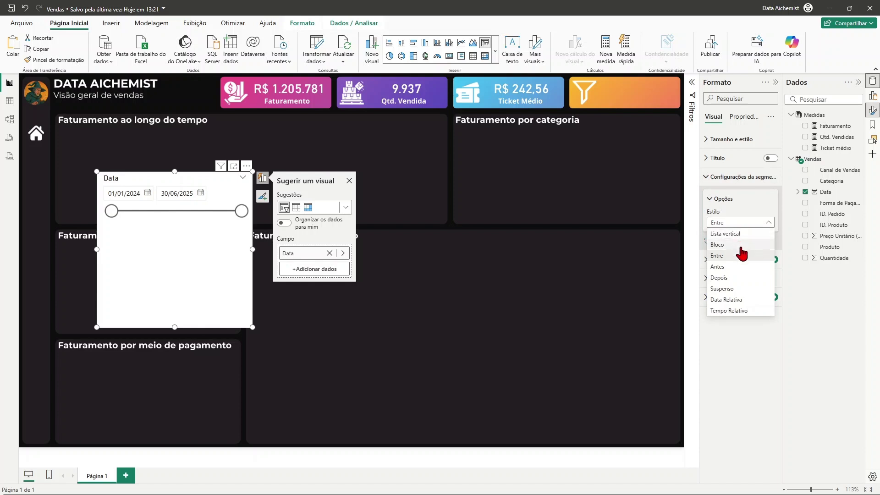
{"action": "left_click", "coordinate": [739, 277]}
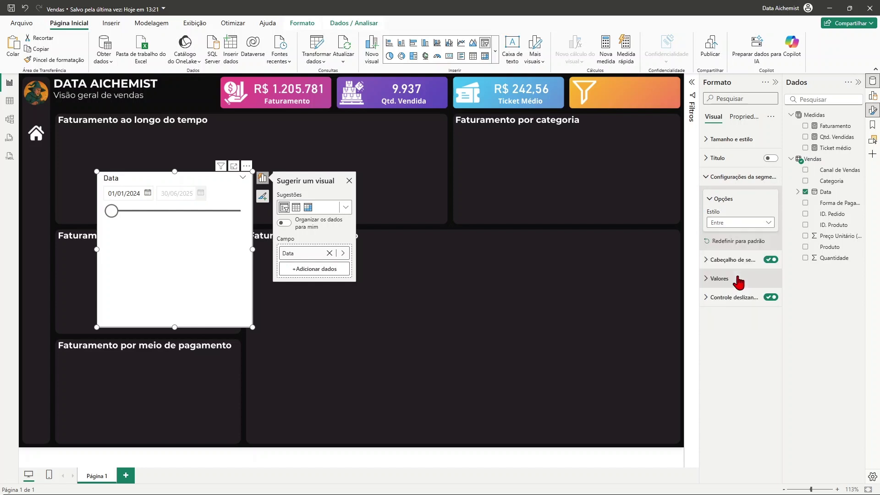
{"action": "left_click", "coordinate": [742, 223]}
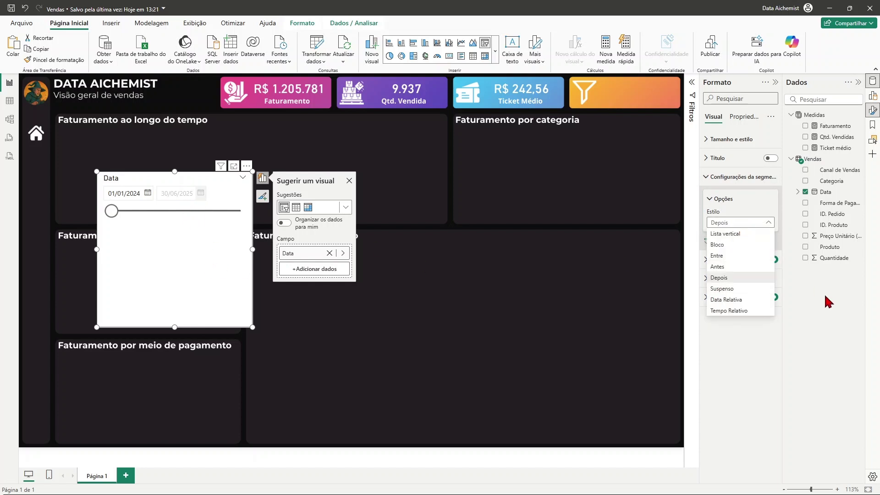
{"action": "left_click", "coordinate": [723, 289]}
{"action": "left_click", "coordinate": [223, 196]}
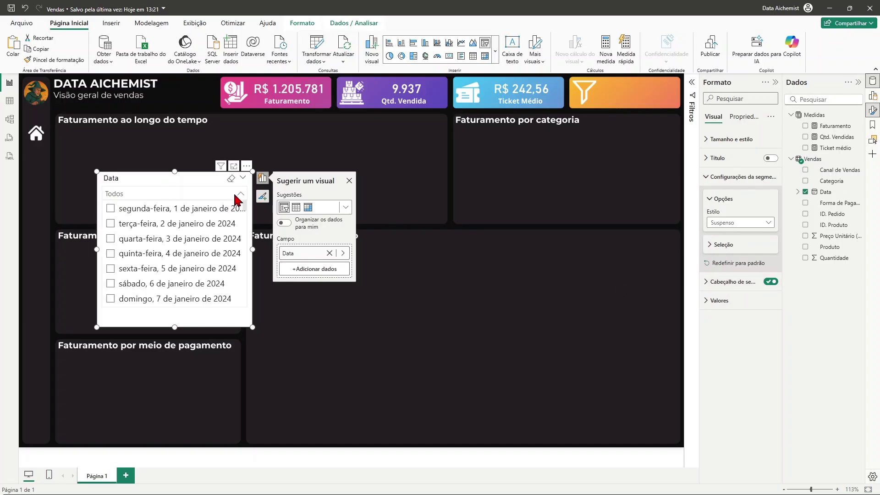
Try the Data Relativa, Lista vertical and Bloco styles on the Data slicer.
{"action": "left_click", "coordinate": [733, 223]}
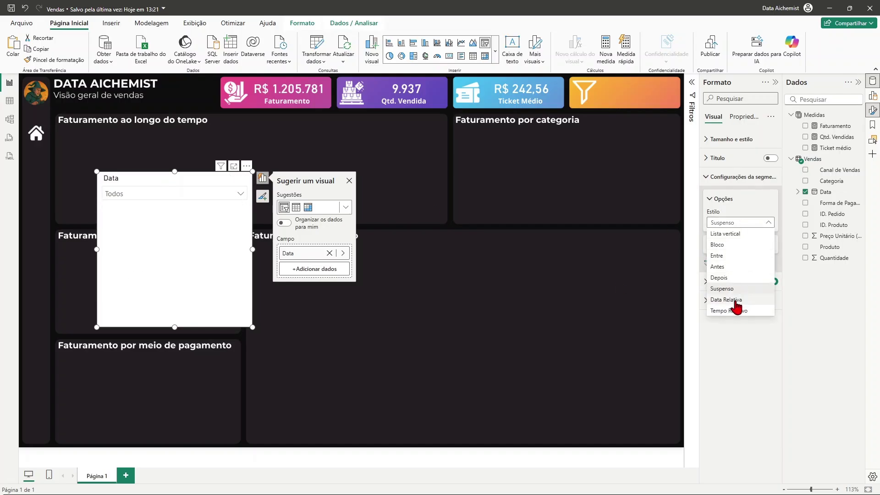
{"action": "left_click", "coordinate": [726, 300]}
{"action": "left_click", "coordinate": [740, 223]}
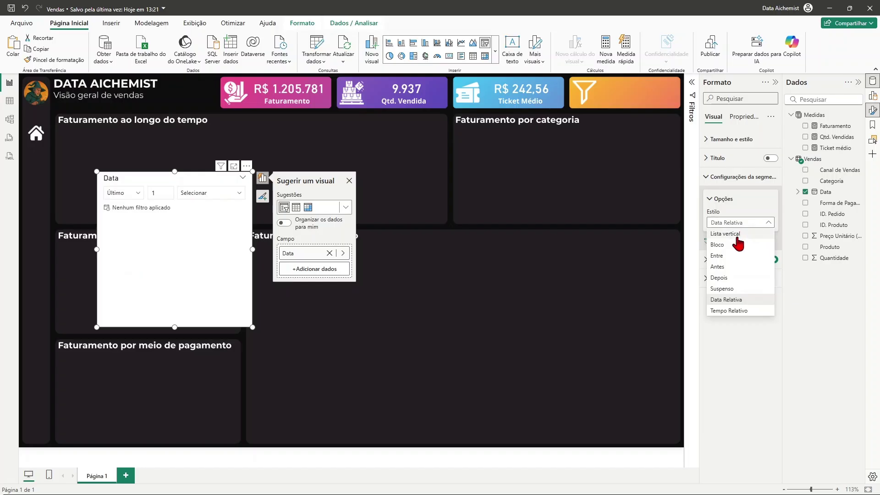
{"action": "left_click", "coordinate": [736, 235]}
{"action": "left_click", "coordinate": [739, 224]}
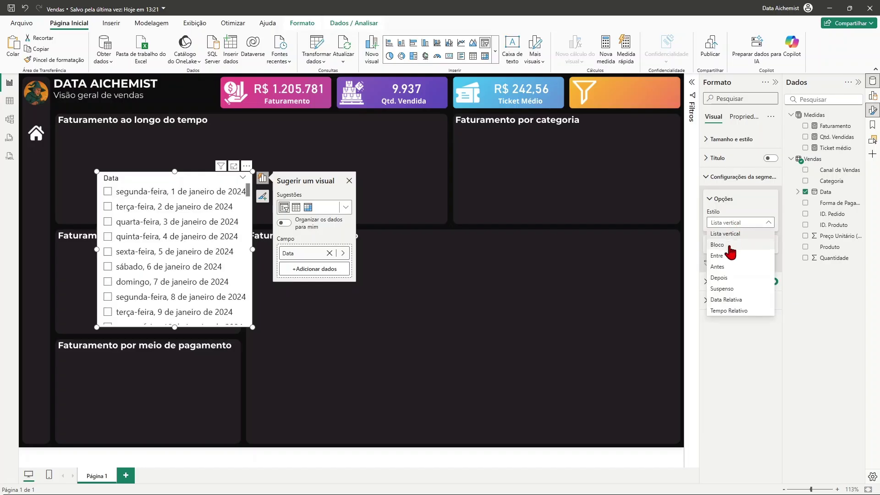
{"action": "left_click", "coordinate": [729, 246]}
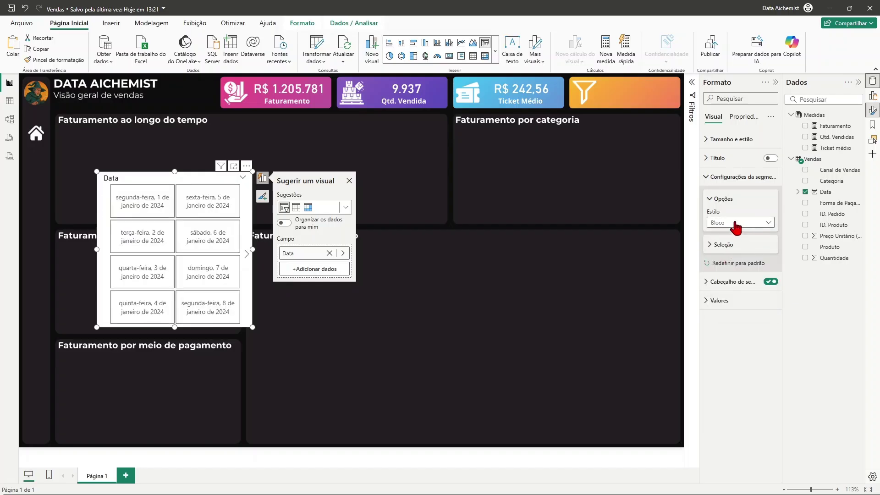
Switch the Data slicer to Suspenso to check its date list, and set the style back to Entre.
{"action": "left_click", "coordinate": [741, 223]}
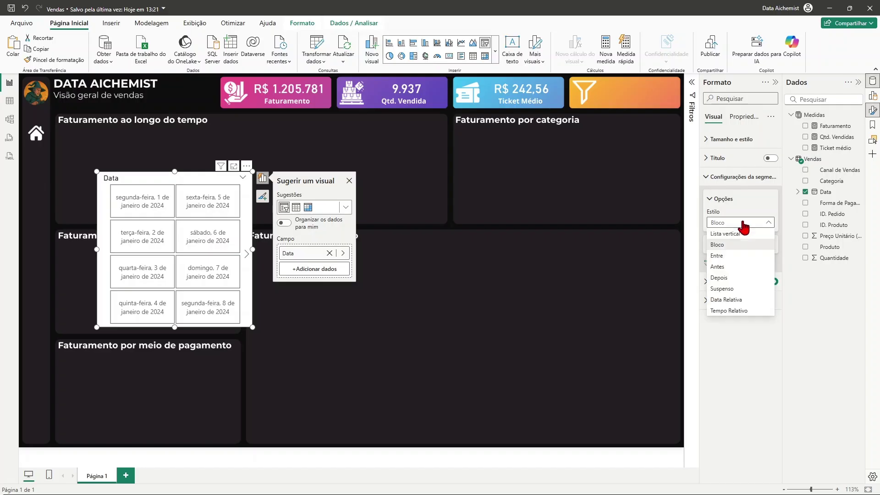
{"action": "left_click", "coordinate": [738, 288]}
{"action": "left_click", "coordinate": [241, 194]}
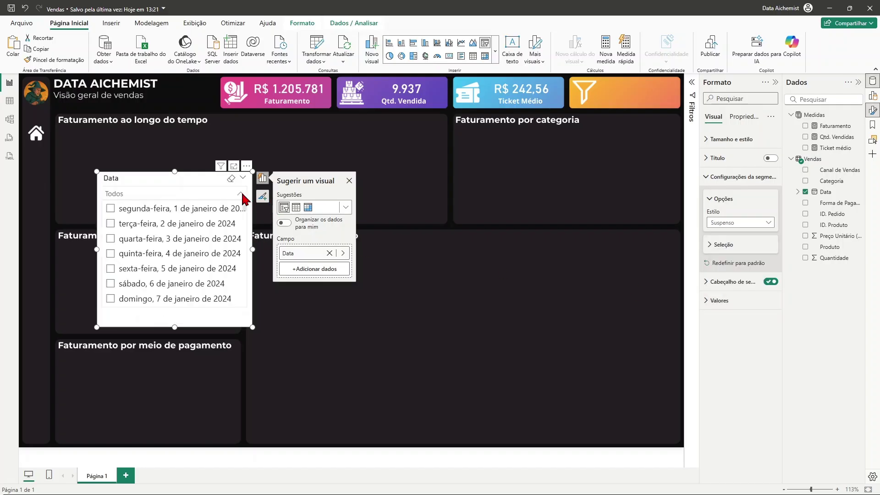
{"action": "left_click", "coordinate": [239, 197]}
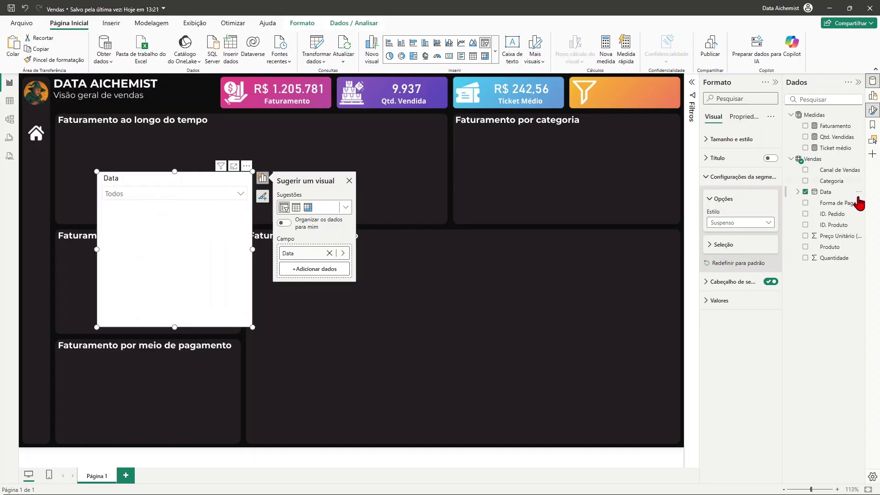
{"action": "left_click", "coordinate": [739, 223]}
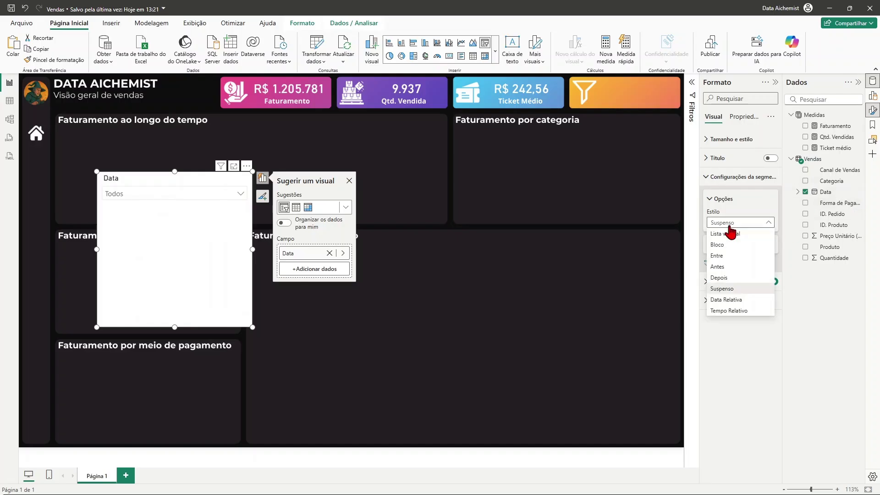
{"action": "left_click", "coordinate": [738, 256]}
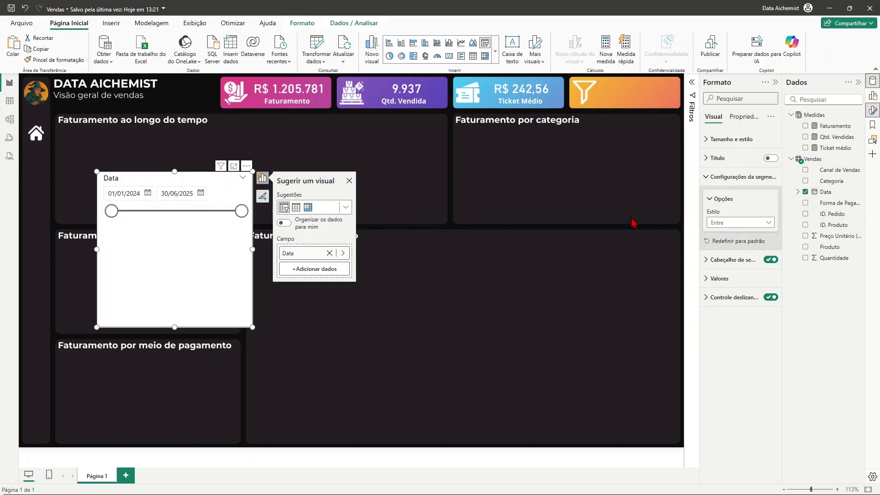
{"action": "left_click", "coordinate": [708, 183]}
{"action": "left_click", "coordinate": [775, 82]}
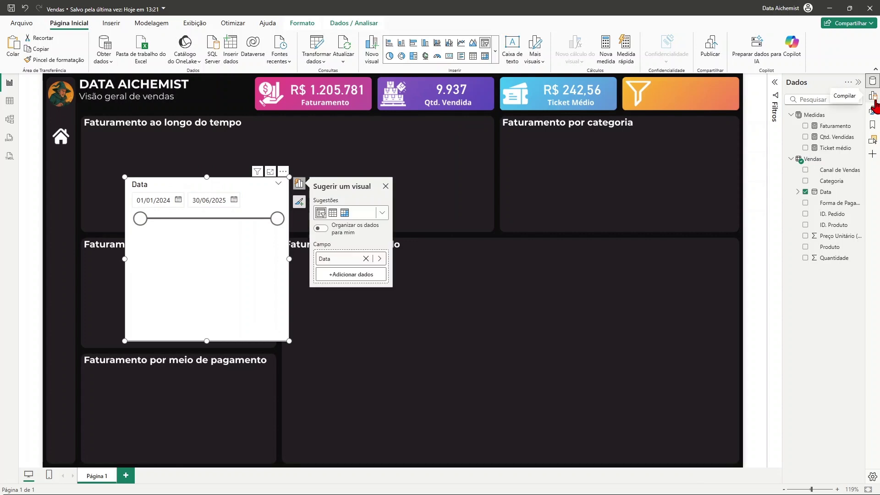
Replace the slicer's Data field with the date hierarchy of the Vendas table's Data column.
{"action": "left_click", "coordinate": [874, 97]}
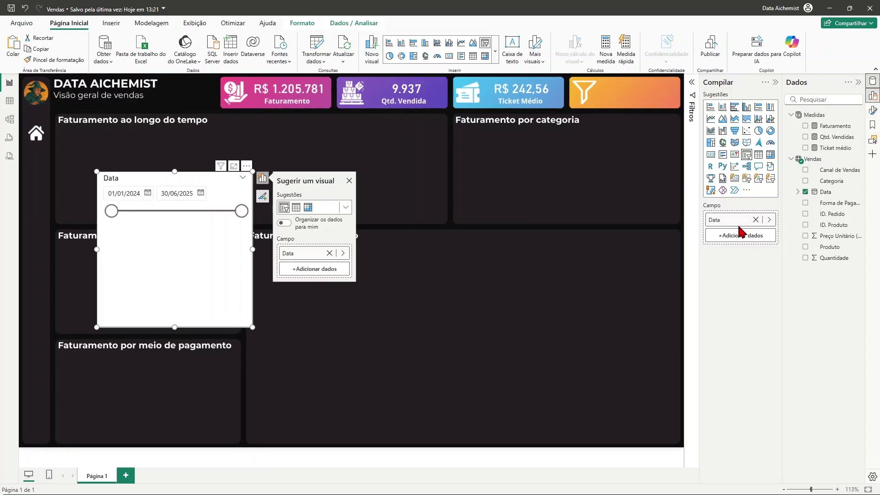
{"action": "left_click", "coordinate": [755, 220]}
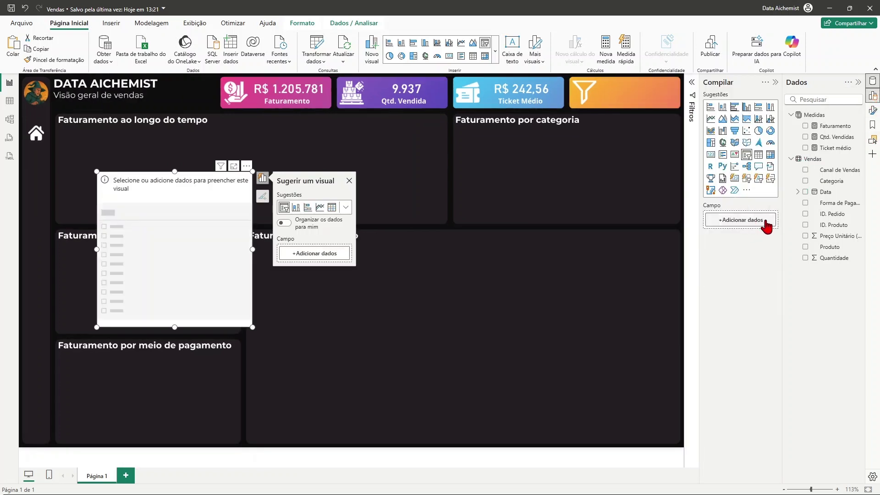
{"action": "left_click", "coordinate": [798, 192]}
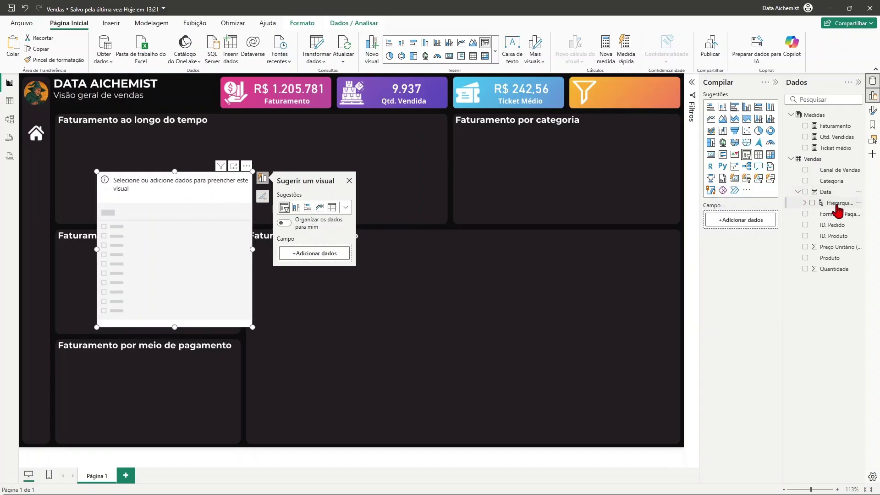
{"action": "left_click_drag", "start_coordinate": [836, 207], "coordinate": [750, 227]}
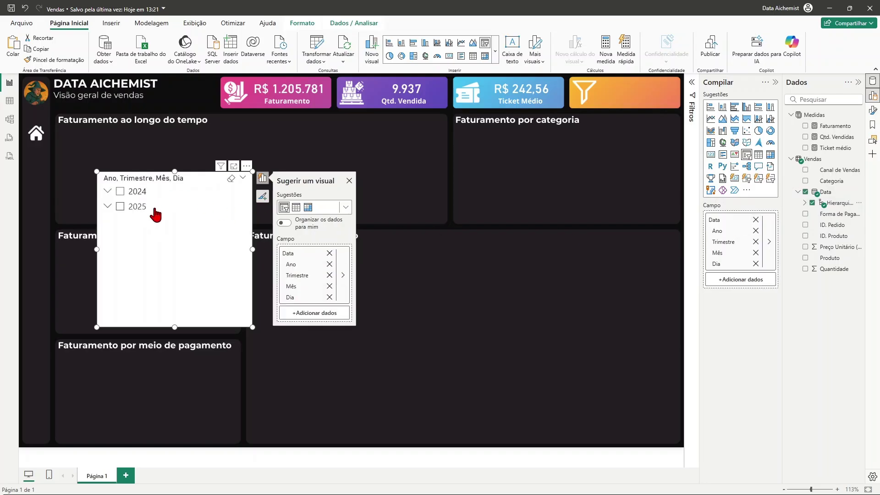
Examine the slicer's hierarchy levels from 2024 through Qtr 1 and janeiro to the days, and collapse them again.
{"action": "left_click", "coordinate": [107, 192]}
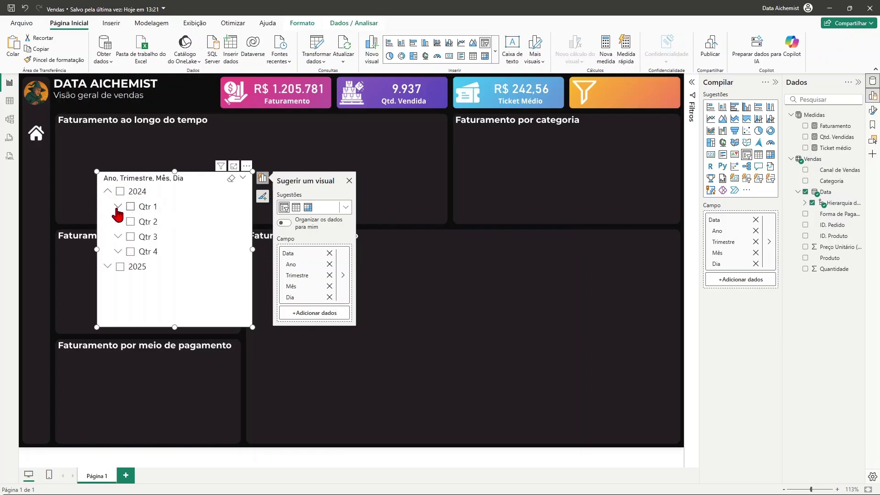
{"action": "left_click", "coordinate": [117, 207]}
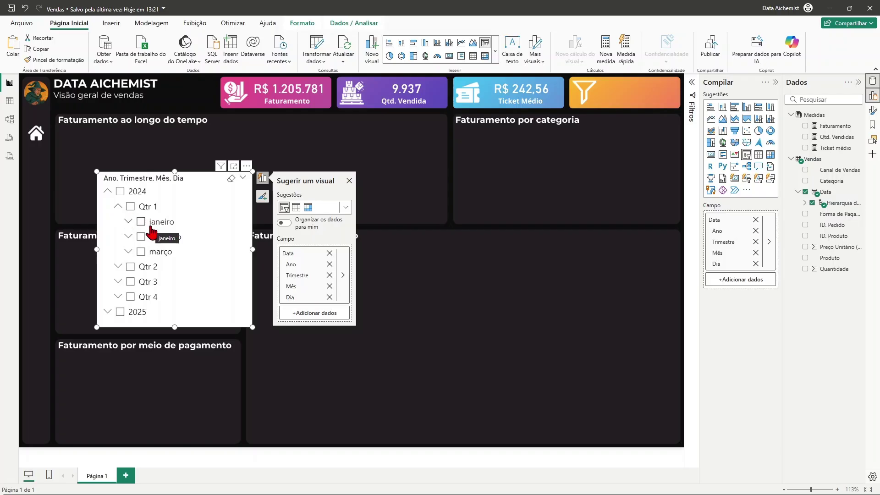
{"action": "left_click", "coordinate": [128, 222]}
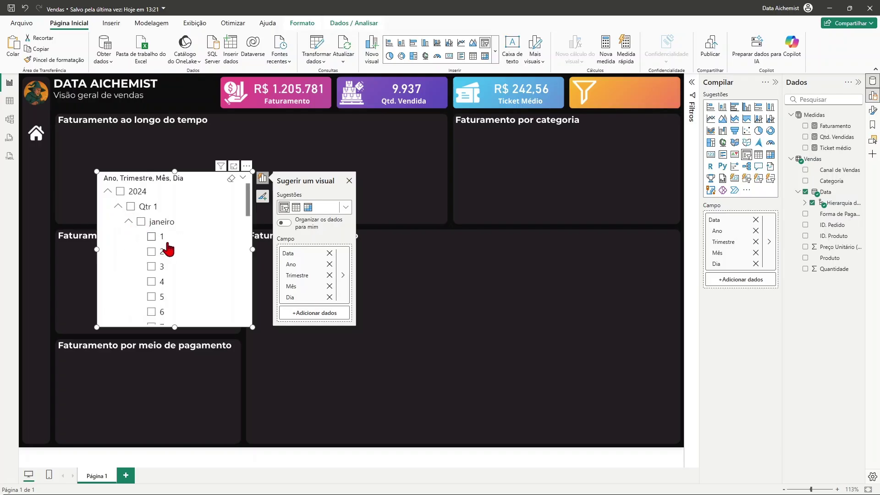
{"action": "scroll", "coordinate": [158, 238], "scroll_direction": "down", "scroll_amount": 4}
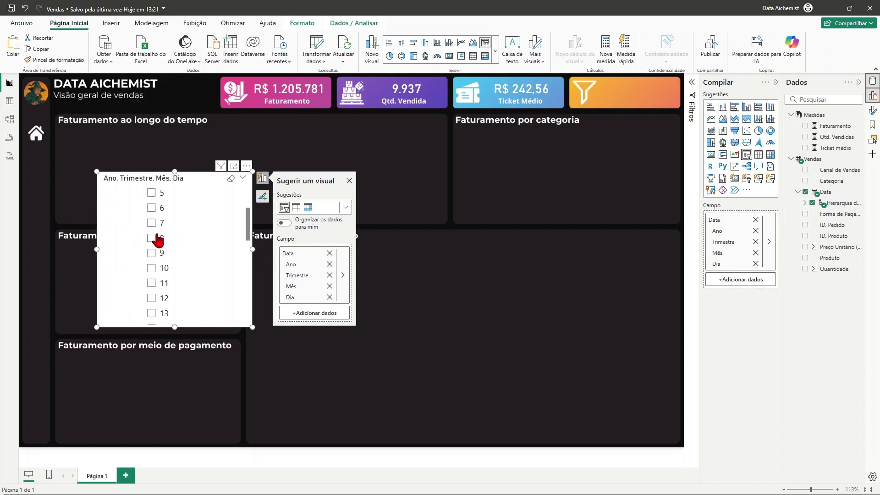
{"action": "scroll", "coordinate": [179, 300], "scroll_direction": "up", "scroll_amount": 4}
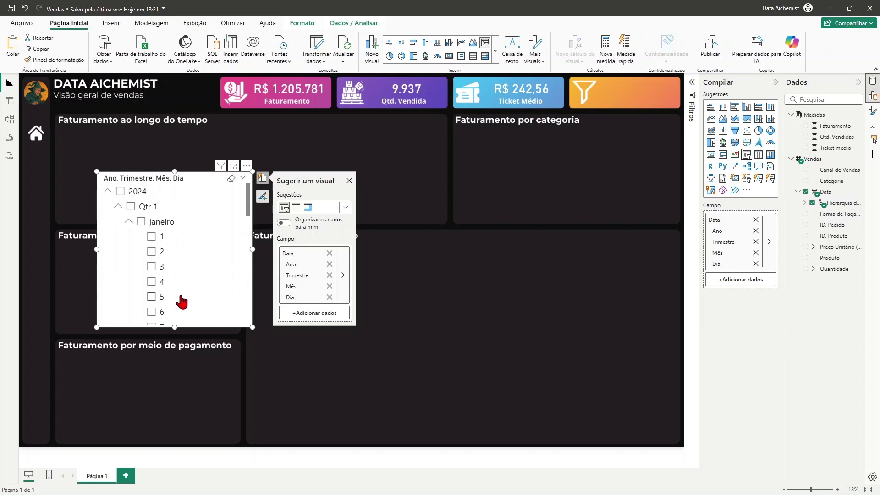
{"action": "left_click", "coordinate": [129, 223]}
{"action": "left_click", "coordinate": [118, 207]}
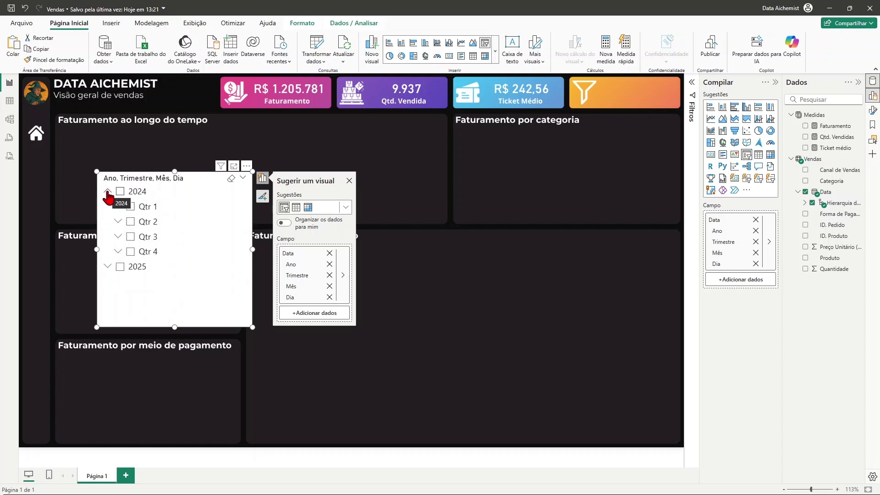
{"action": "left_click", "coordinate": [107, 193]}
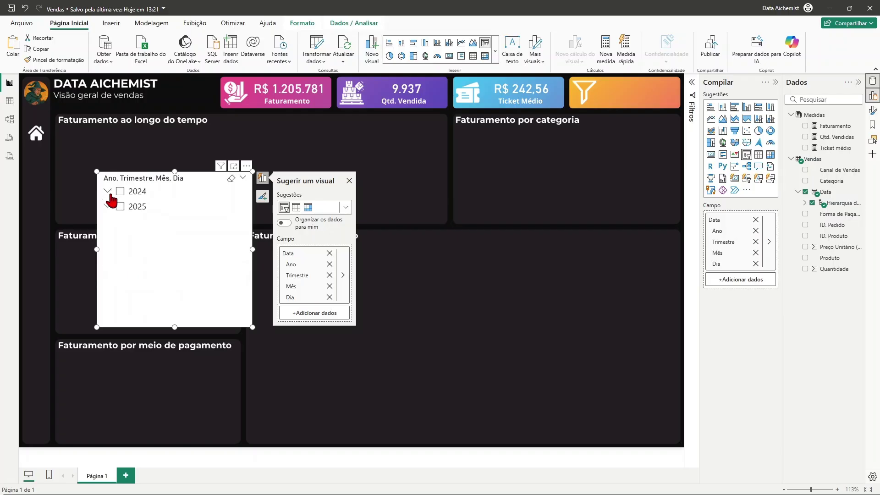
{"action": "left_click", "coordinate": [108, 192]}
{"action": "left_click", "coordinate": [108, 192]}
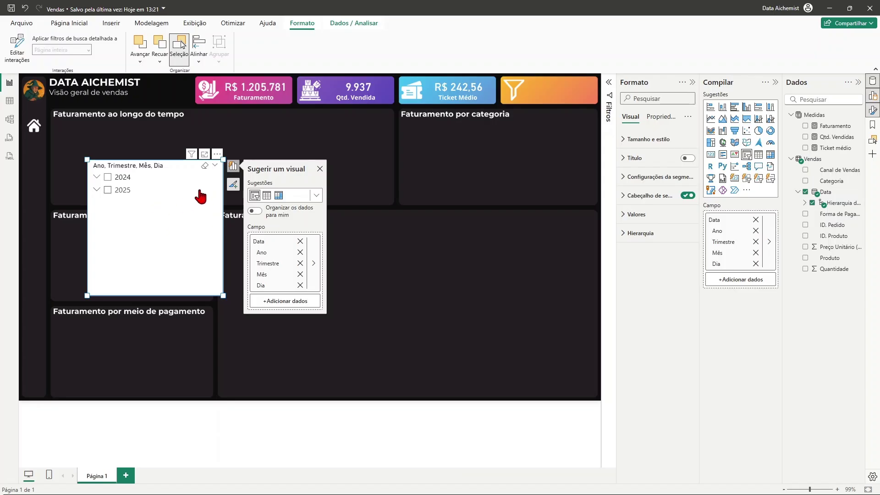
Remove the Dia level from the date slicer and check the remaining levels under 2024.
{"action": "left_click", "coordinate": [693, 82]}
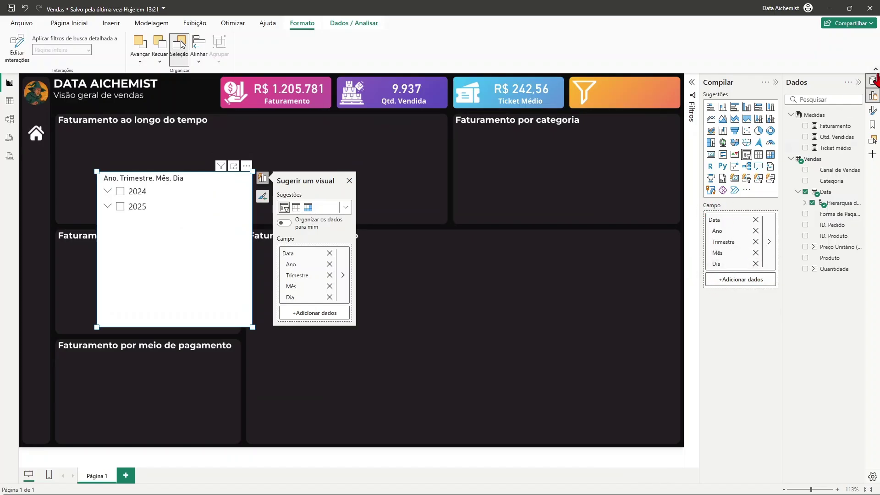
{"action": "left_click", "coordinate": [755, 264]}
{"action": "left_click", "coordinate": [108, 193]}
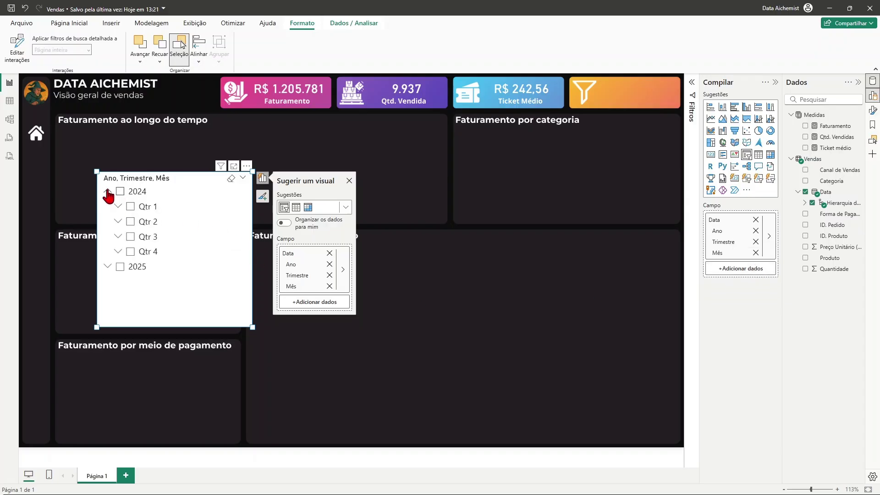
{"action": "left_click", "coordinate": [118, 206]}
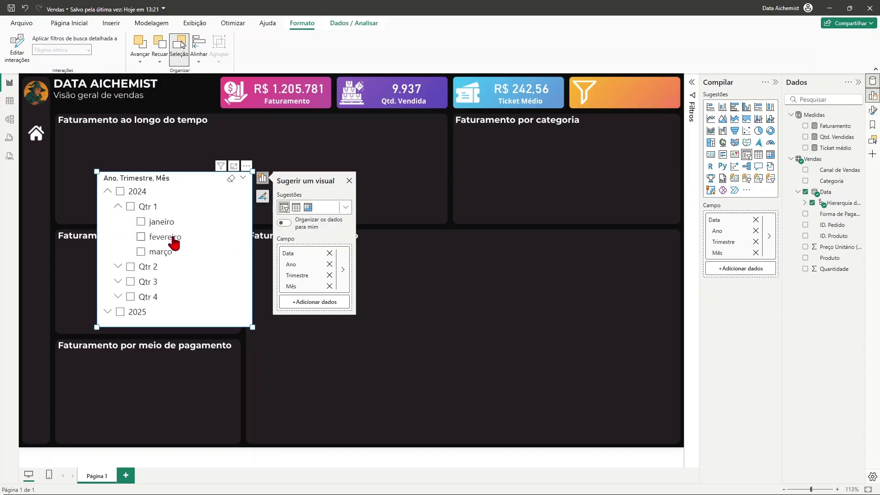
{"action": "left_click", "coordinate": [118, 206]}
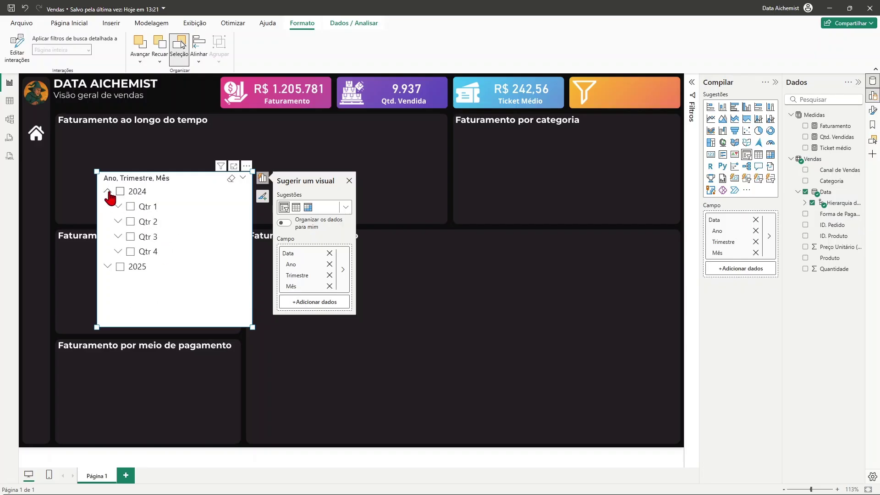
{"action": "left_click", "coordinate": [108, 191]}
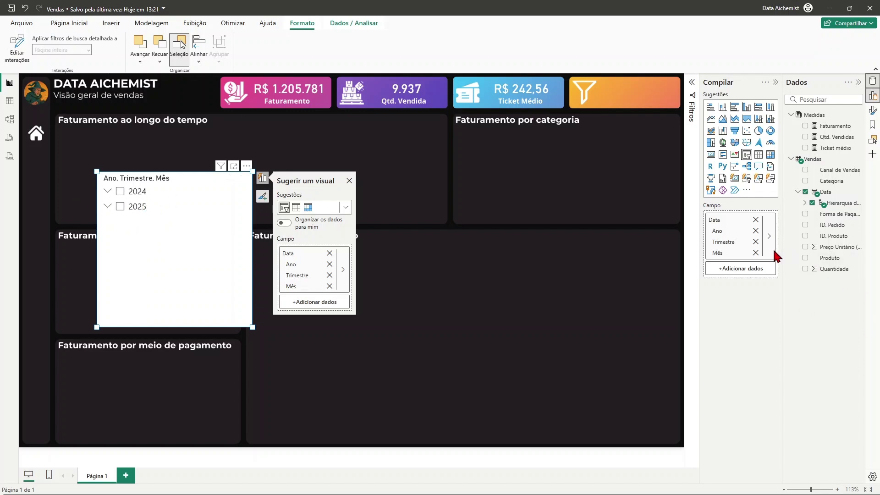
Remove the Trimestre level from the date slicer and check the months under 2024.
{"action": "left_click", "coordinate": [755, 241]}
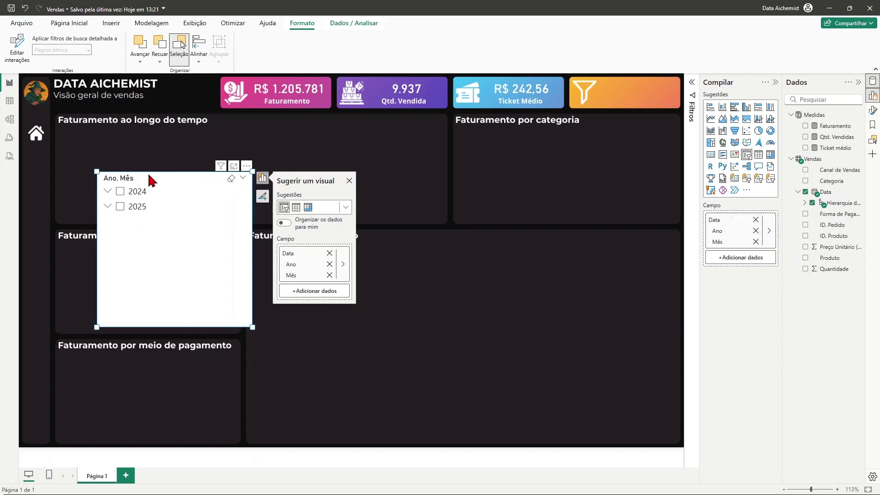
{"action": "left_click", "coordinate": [107, 192]}
{"action": "left_click", "coordinate": [107, 192]}
Move the date slicer over the Faturamento por categoria area and shrink it to about 290 wide by 118 high.
{"action": "left_click_drag", "start_coordinate": [170, 187], "coordinate": [559, 164]}
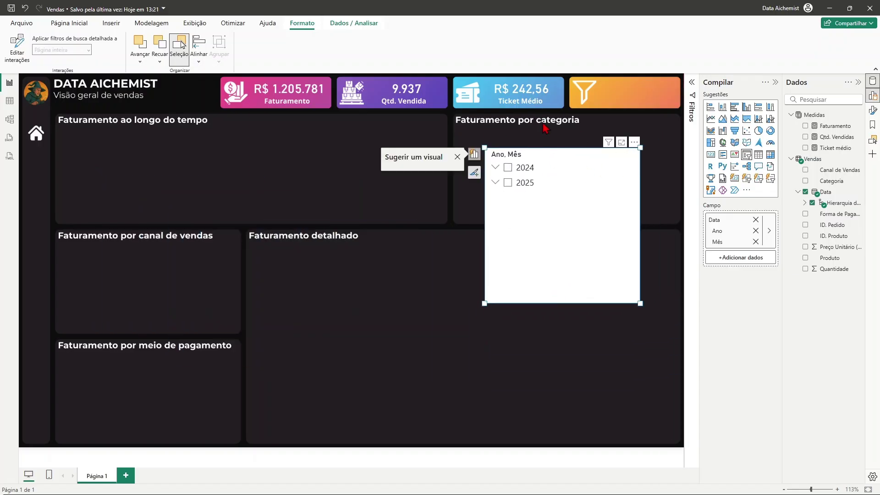
{"action": "left_click", "coordinate": [560, 300]}
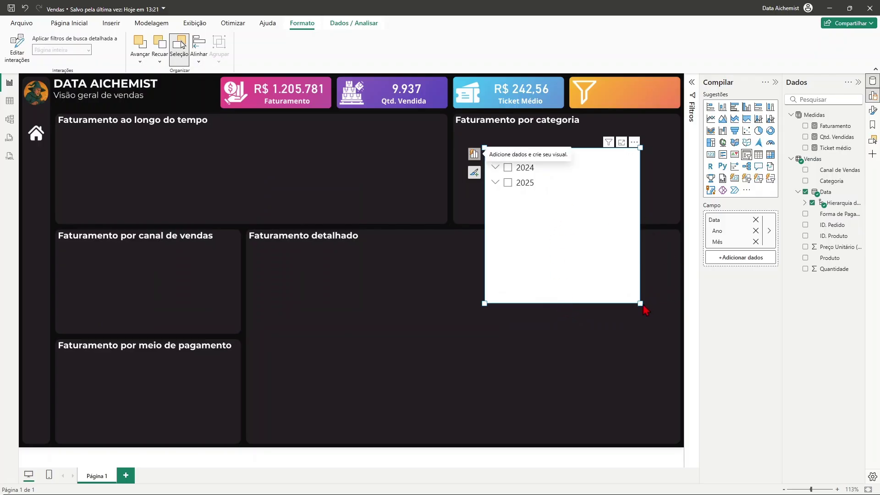
{"action": "left_click_drag", "start_coordinate": [642, 306], "coordinate": [635, 209]}
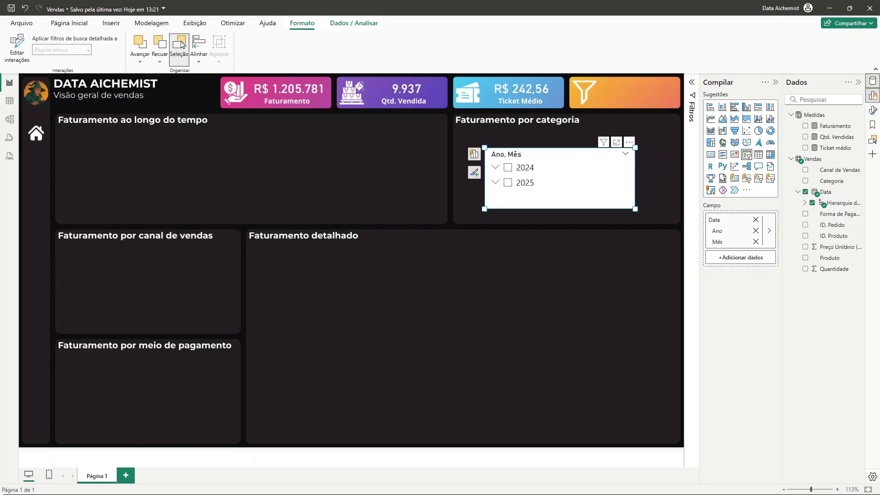
Turn off the date slicer's header and its visual background.
{"action": "left_click", "coordinate": [873, 110]}
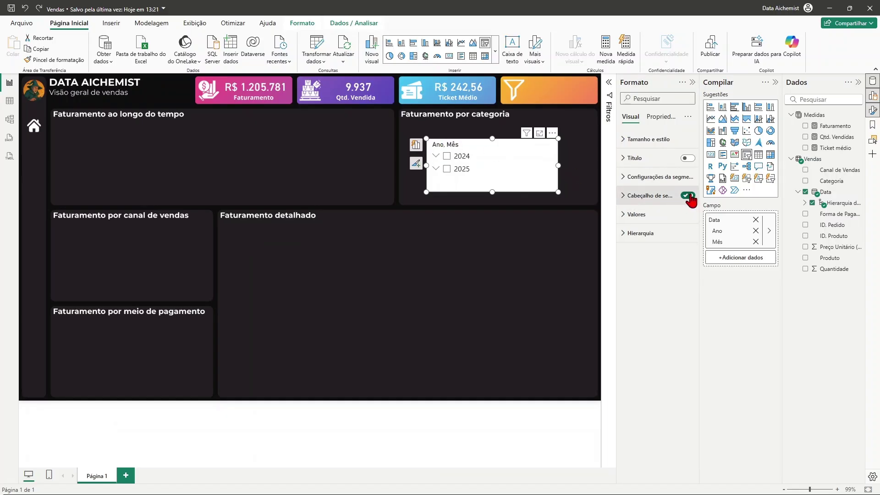
{"action": "left_click", "coordinate": [689, 196]}
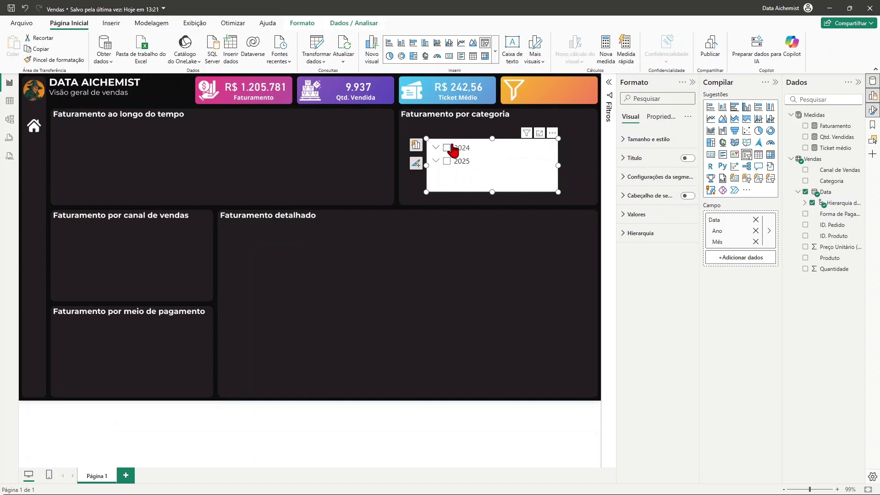
{"action": "left_click", "coordinate": [623, 139]}
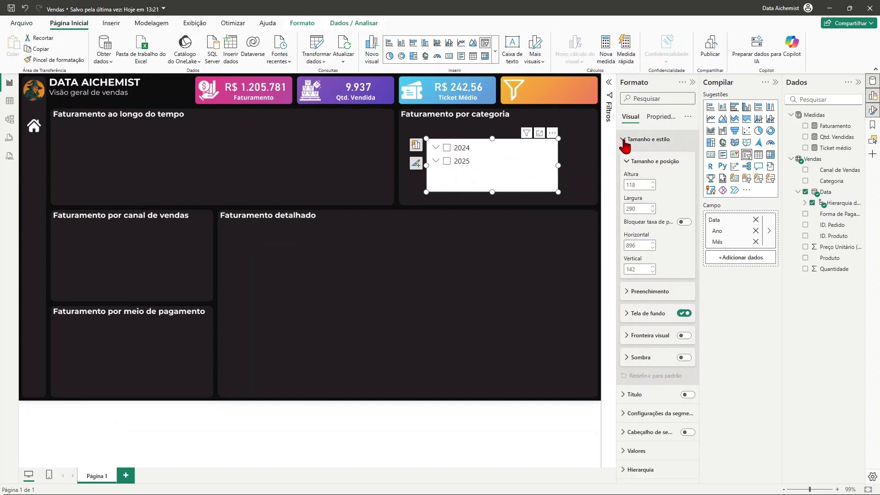
{"action": "left_click", "coordinate": [684, 313]}
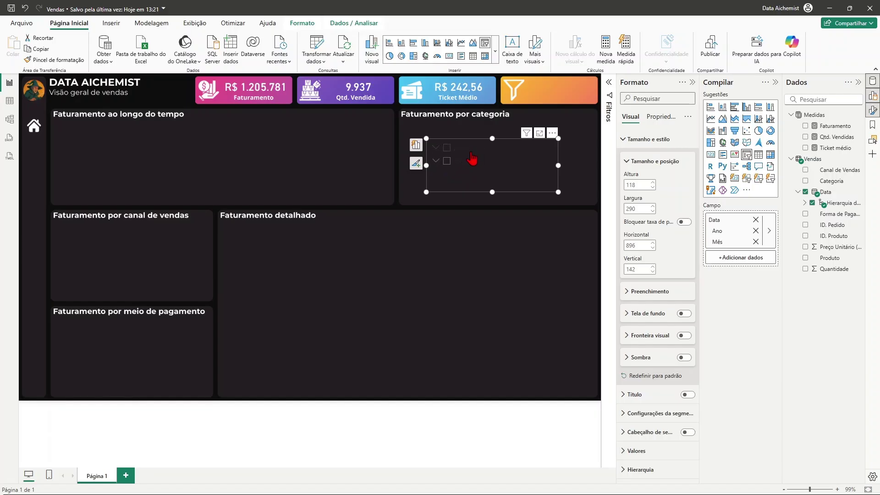
{"action": "left_click", "coordinate": [623, 140]}
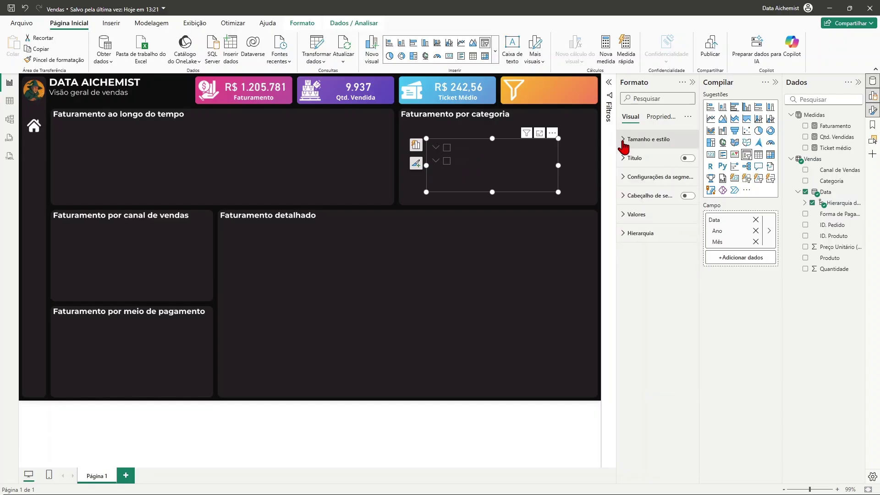
Set the font color of the date slicer's values to white.
{"action": "left_click", "coordinate": [624, 216]}
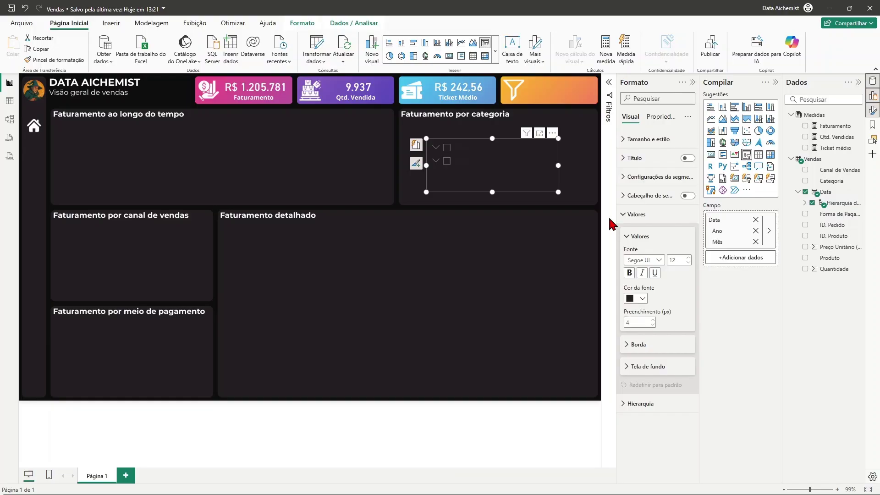
{"action": "left_click", "coordinate": [642, 299]}
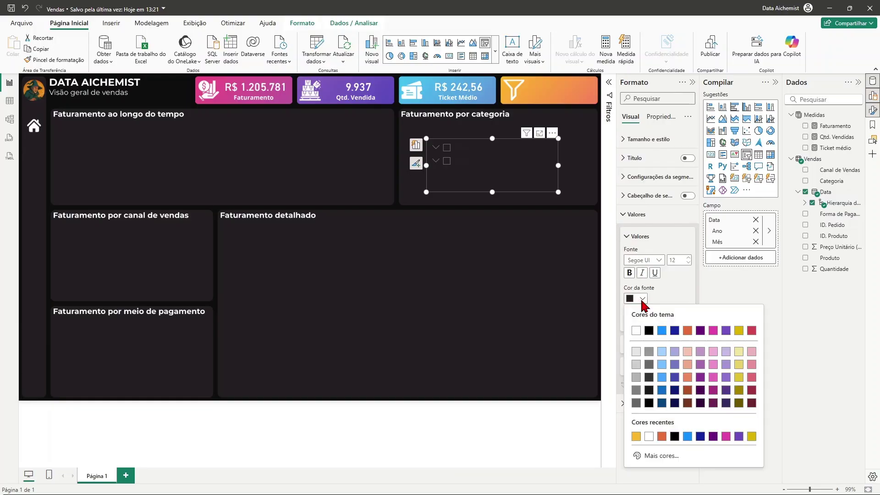
{"action": "left_click", "coordinate": [638, 330]}
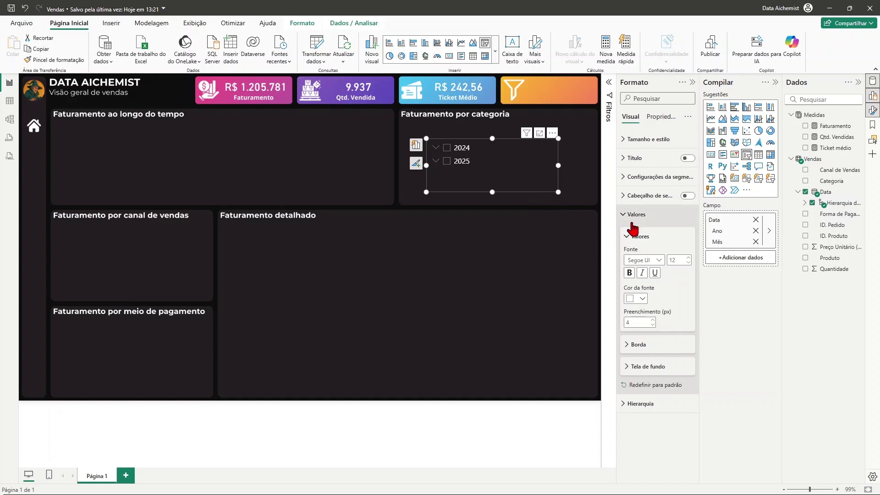
Set the background color of the date slicer's values to #FDB829.
{"action": "left_click", "coordinate": [627, 367]}
{"action": "left_click", "coordinate": [640, 390]}
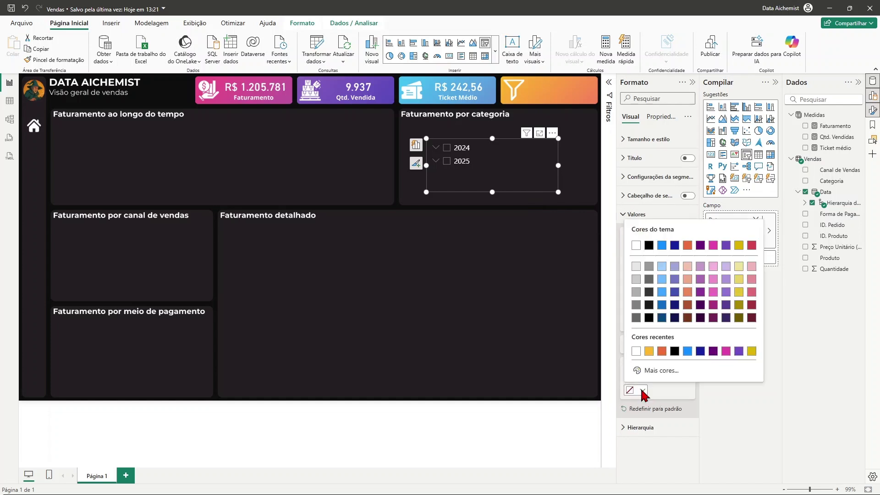
{"action": "left_click", "coordinate": [656, 373]}
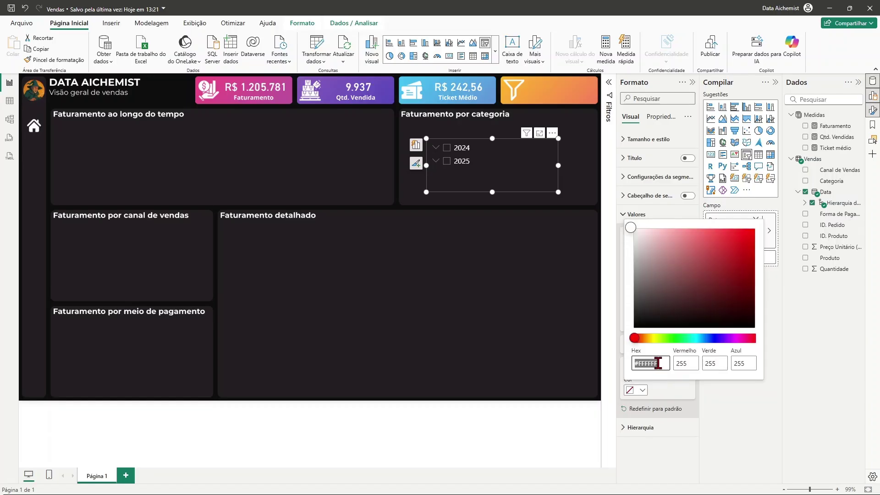
{"action": "type", "text": "#FDB829"}
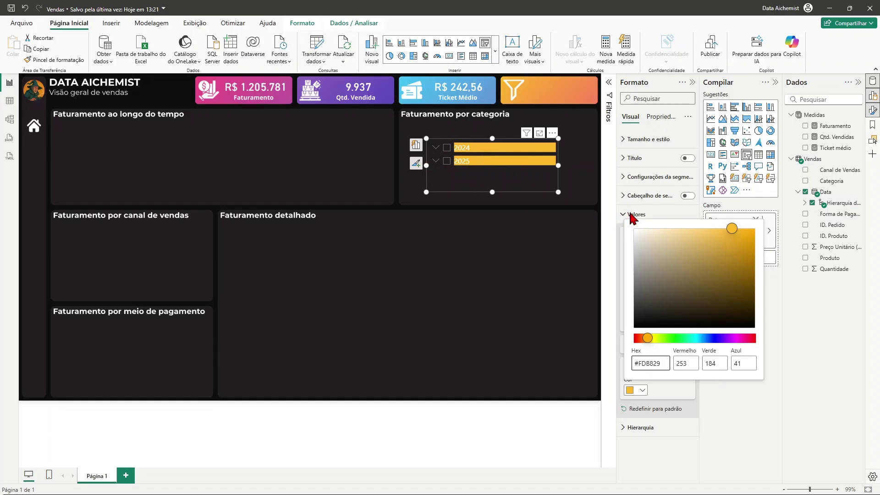
{"action": "left_click", "coordinate": [614, 213]}
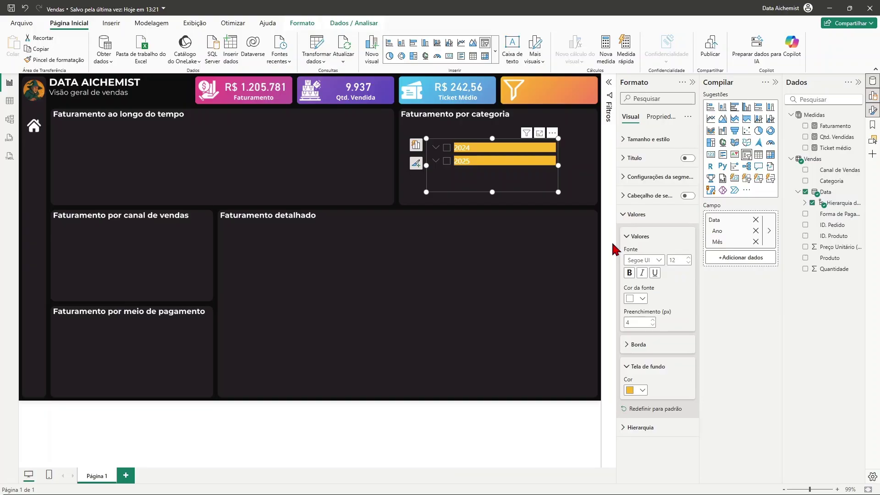
{"action": "left_click", "coordinate": [624, 215]}
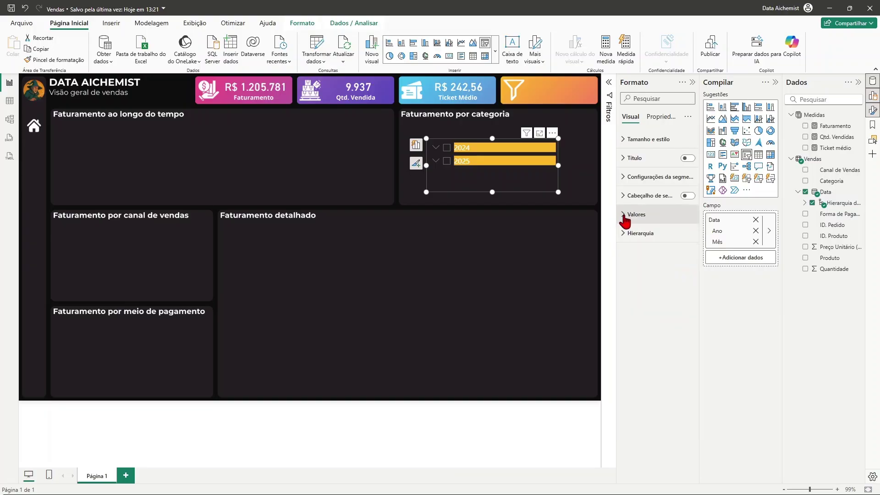
Change the date slicer's style to Suspenso and check the months under 2024 in its list.
{"action": "left_click", "coordinate": [624, 182]}
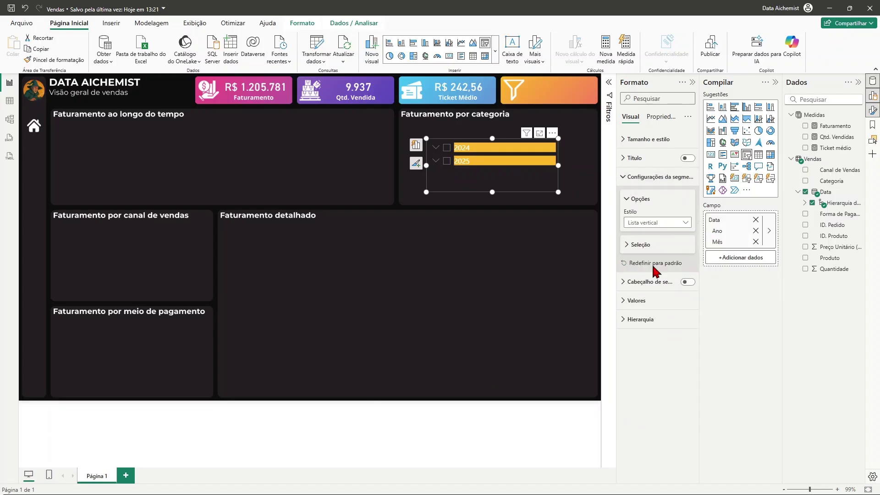
{"action": "left_click", "coordinate": [659, 224]}
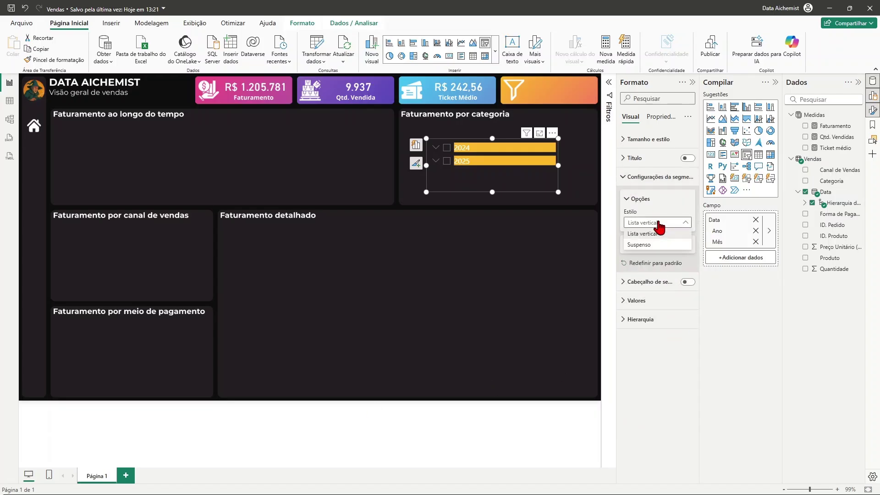
{"action": "left_click", "coordinate": [640, 245]}
{"action": "left_click", "coordinate": [548, 154]}
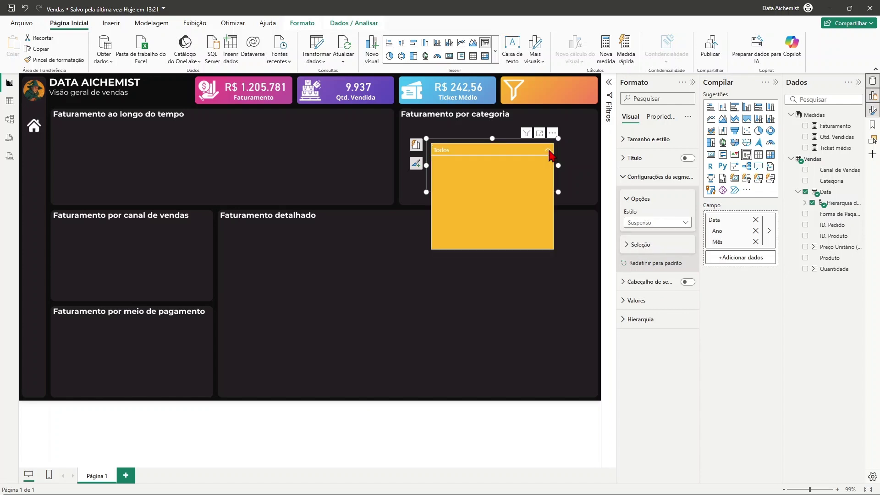
{"action": "left_click", "coordinate": [438, 164]}
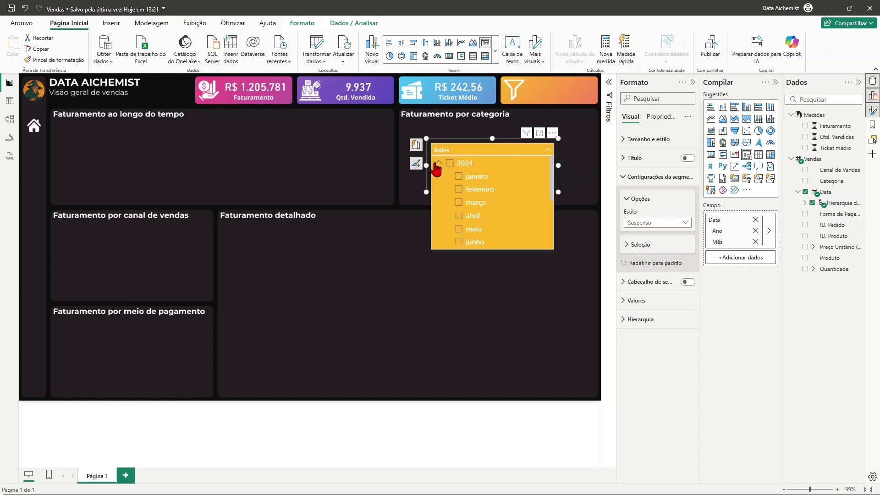
{"action": "left_click", "coordinate": [437, 163]}
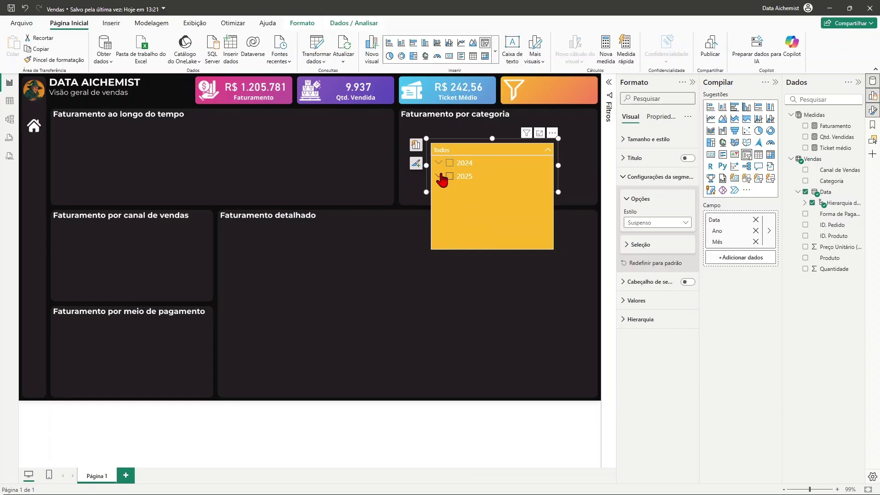
{"action": "left_click", "coordinate": [523, 142]}
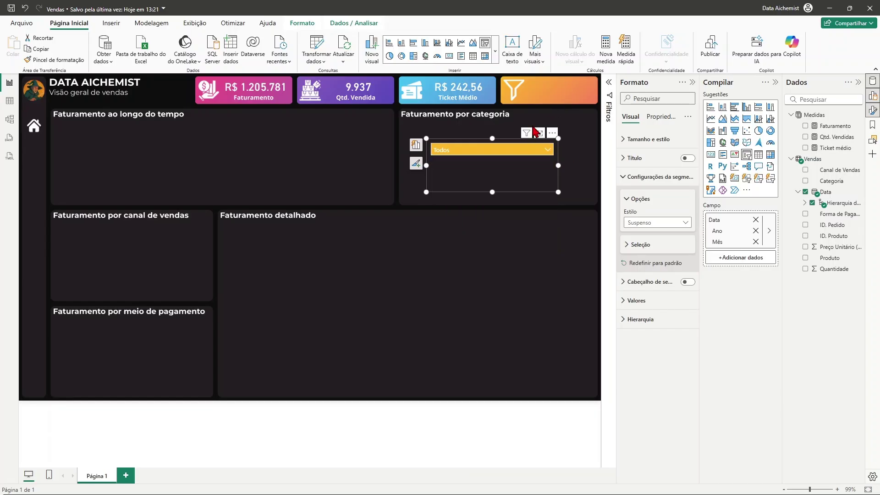
Shrink the date slicer and place it on the orange tile beside the filter icon.
{"action": "left_click_drag", "start_coordinate": [493, 192], "coordinate": [537, 100]}
{"action": "left_click_drag", "start_coordinate": [465, 90], "coordinate": [527, 105]}
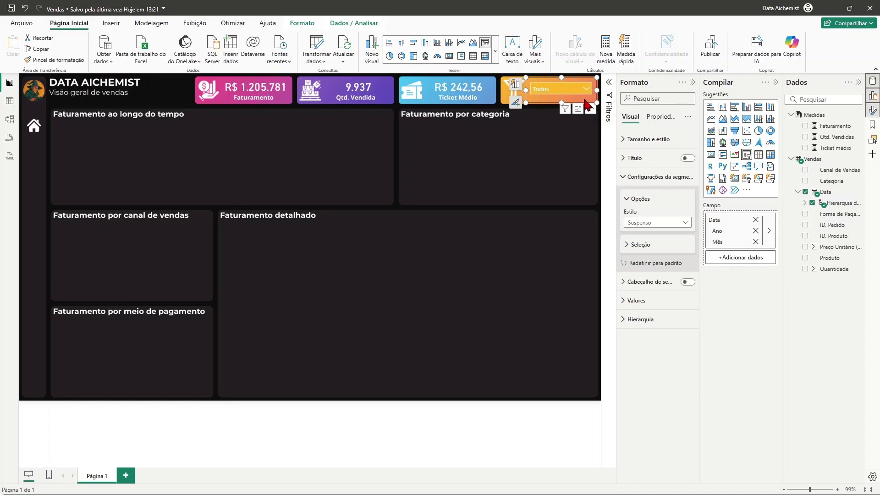
{"action": "left_click", "coordinate": [552, 150]}
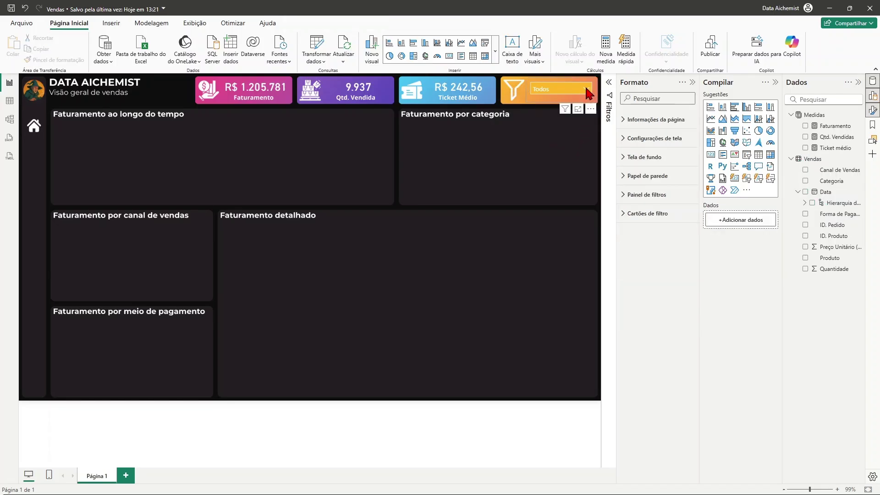
Look through the months under 2024 and 2025 in the date slicer, and filter the cards by 2025 and by 2024.
{"action": "left_click", "coordinate": [587, 89]}
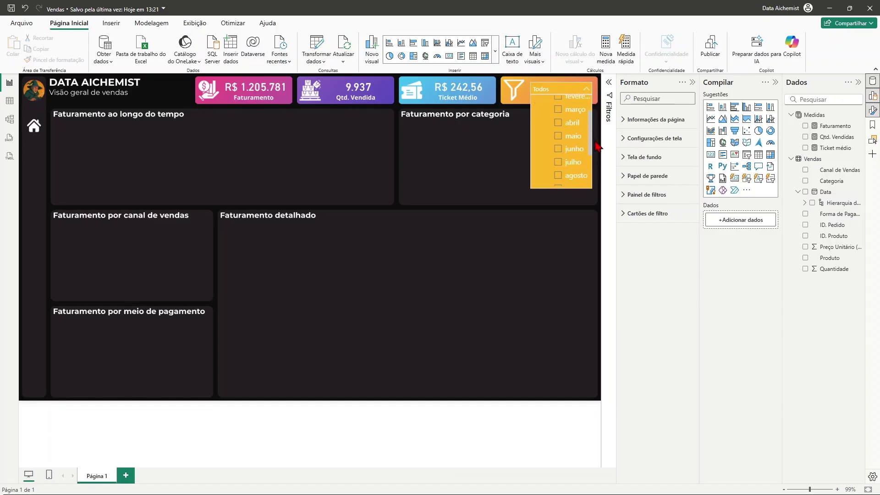
{"action": "left_click_drag", "start_coordinate": [591, 132], "coordinate": [595, 180]}
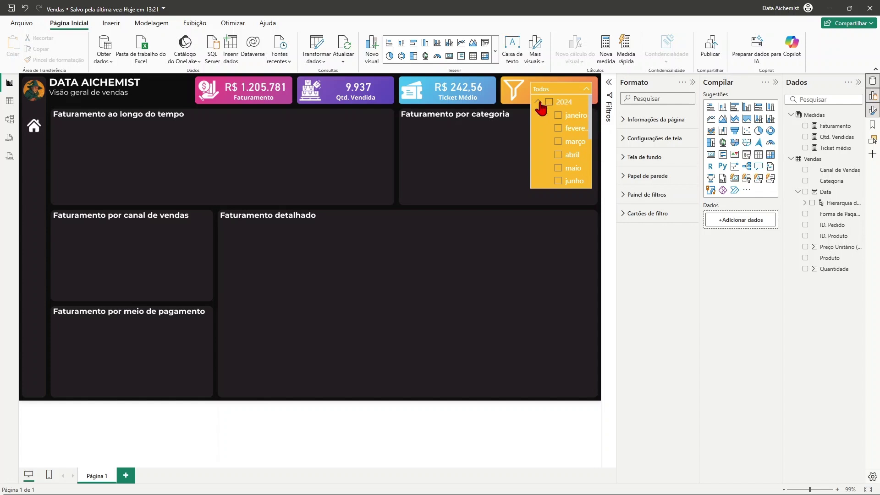
{"action": "left_click", "coordinate": [538, 101]}
{"action": "left_click", "coordinate": [538, 115]}
{"action": "scroll", "coordinate": [587, 132], "scroll_direction": "down", "scroll_amount": 1}
{"action": "scroll", "coordinate": [588, 132], "scroll_direction": "up", "scroll_amount": 1}
{"action": "left_click", "coordinate": [549, 115]}
{"action": "left_click", "coordinate": [549, 102]}
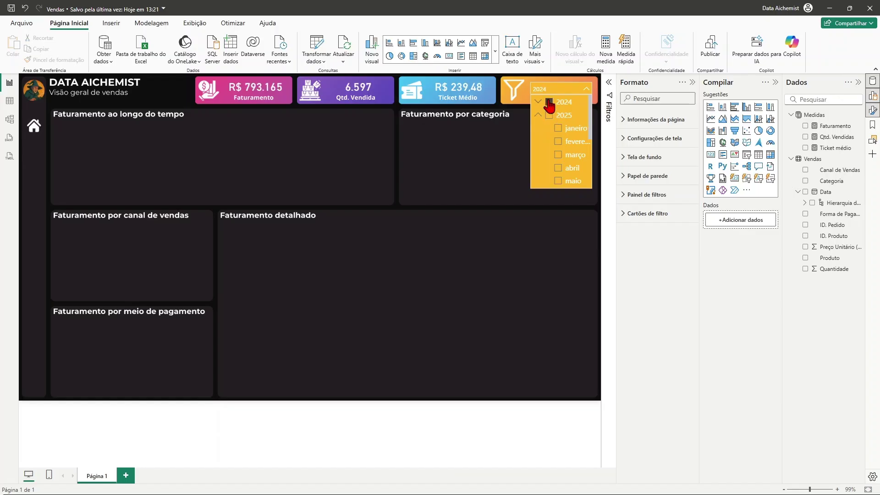
Try the date slicer with January 2025 and with all of 2025, and clear it back to all dates.
{"action": "left_click", "coordinate": [558, 129]}
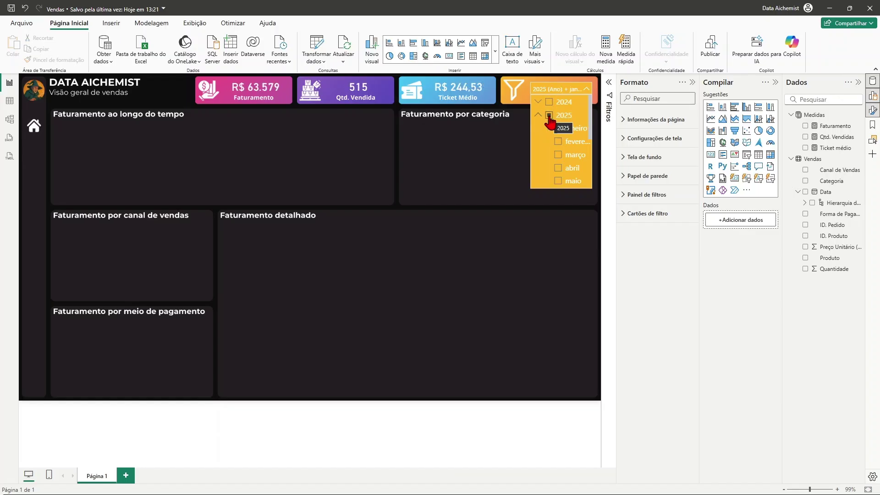
{"action": "left_click", "coordinate": [549, 116]}
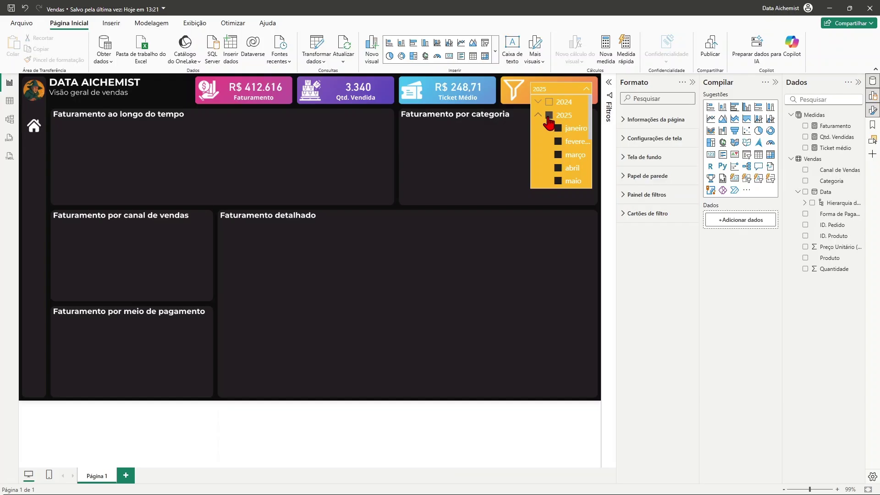
{"action": "left_click", "coordinate": [549, 117]}
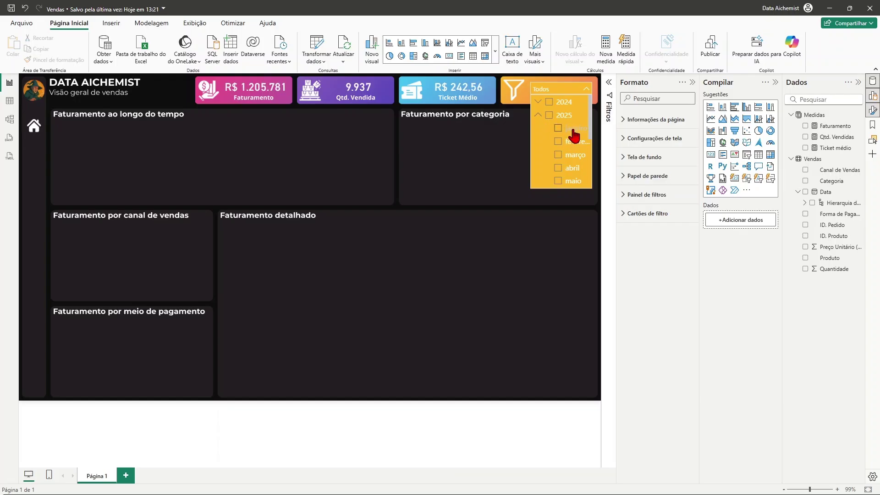
{"action": "left_click", "coordinate": [539, 115]}
{"action": "left_click", "coordinate": [538, 102]}
{"action": "left_click", "coordinate": [588, 90]}
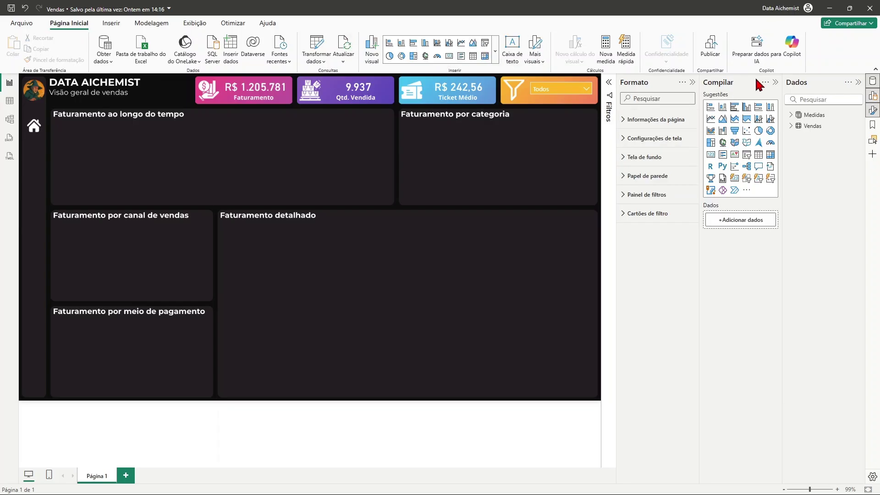
Insert an area chart and resize it to fill the "Faturamento ao longo do tempo" card below its heading.
{"action": "left_click", "coordinate": [724, 119]}
{"action": "left_click_drag", "start_coordinate": [165, 269], "coordinate": [130, 175]}
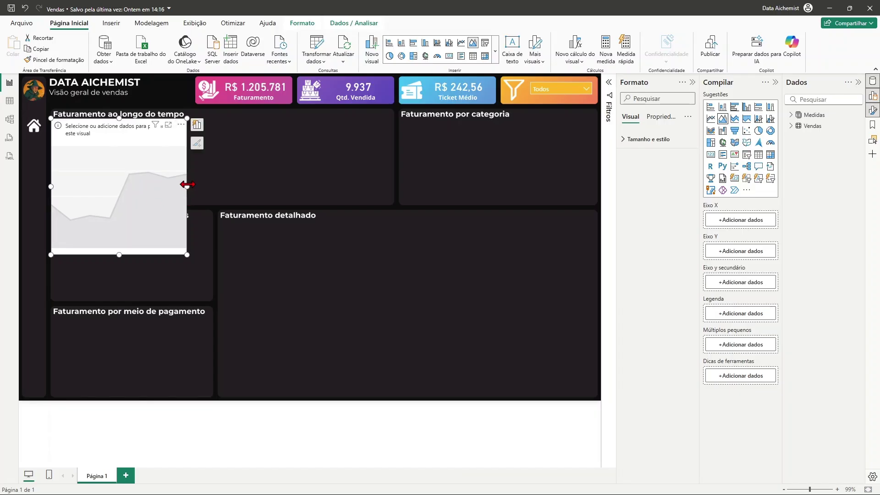
{"action": "left_click_drag", "start_coordinate": [187, 185], "coordinate": [395, 169]}
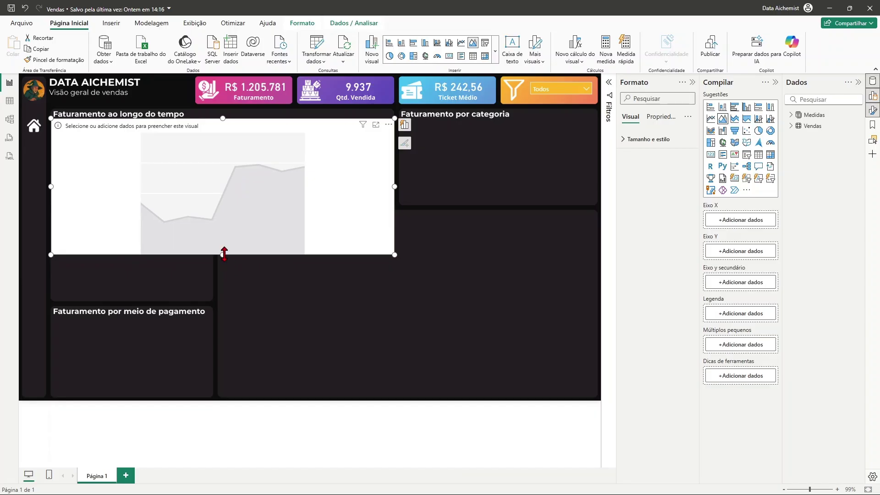
{"action": "left_click_drag", "start_coordinate": [224, 254], "coordinate": [243, 204]}
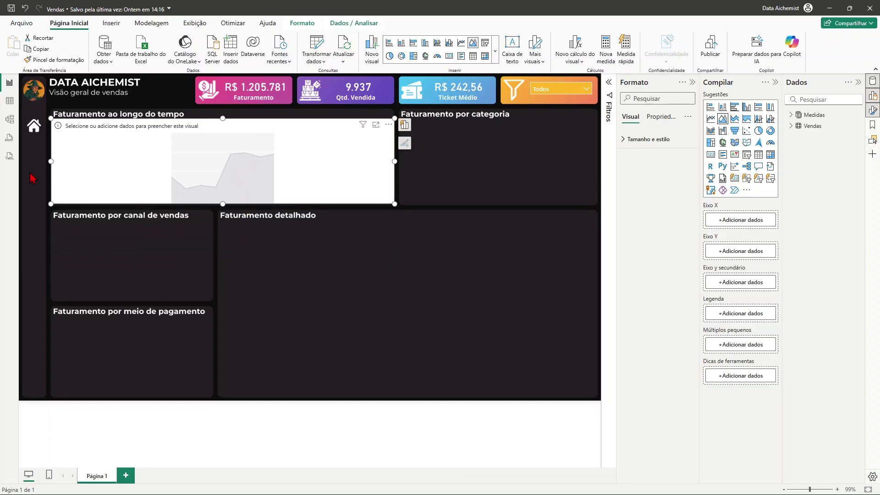
{"action": "left_click", "coordinate": [49, 164]}
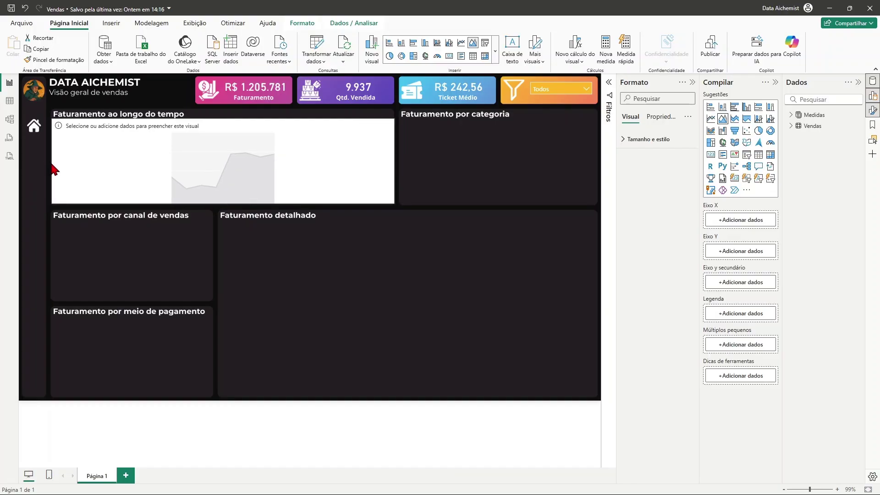
{"action": "left_click", "coordinate": [414, 250]}
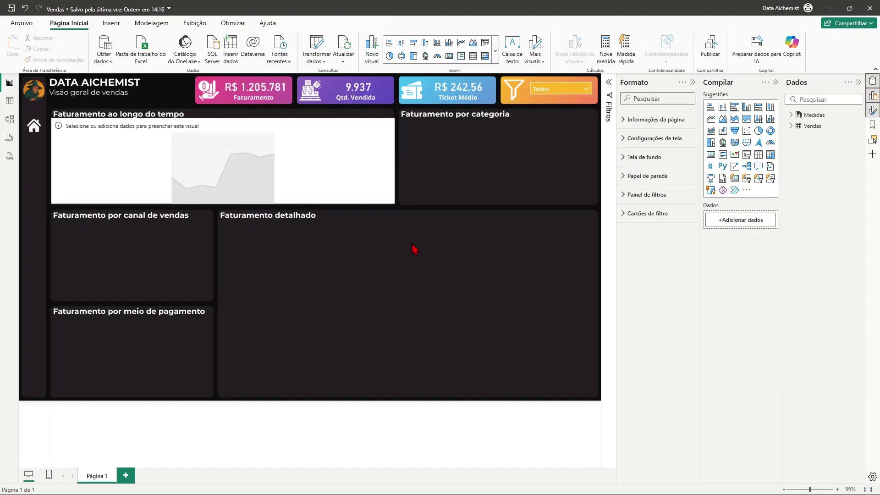
Assign the Faturamento measure to the area chart's Y axis and the Data field from Vendas to its X axis.
{"action": "left_click", "coordinate": [345, 185]}
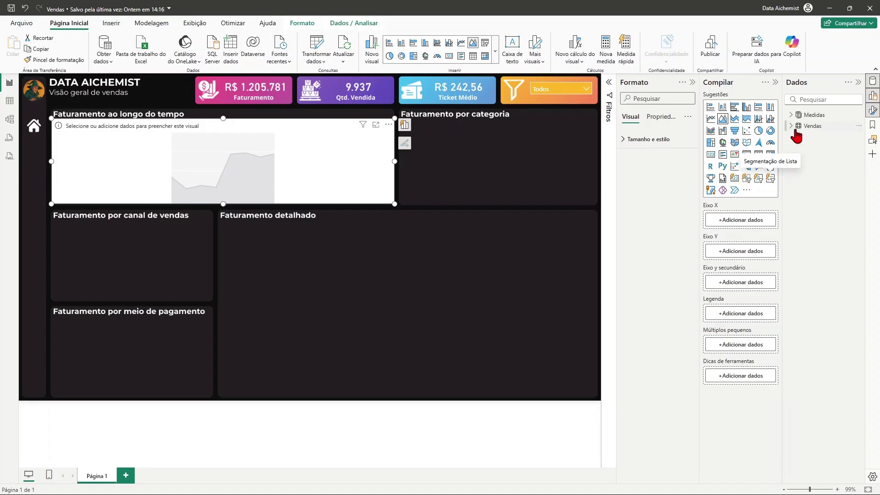
{"action": "left_click", "coordinate": [791, 114]}
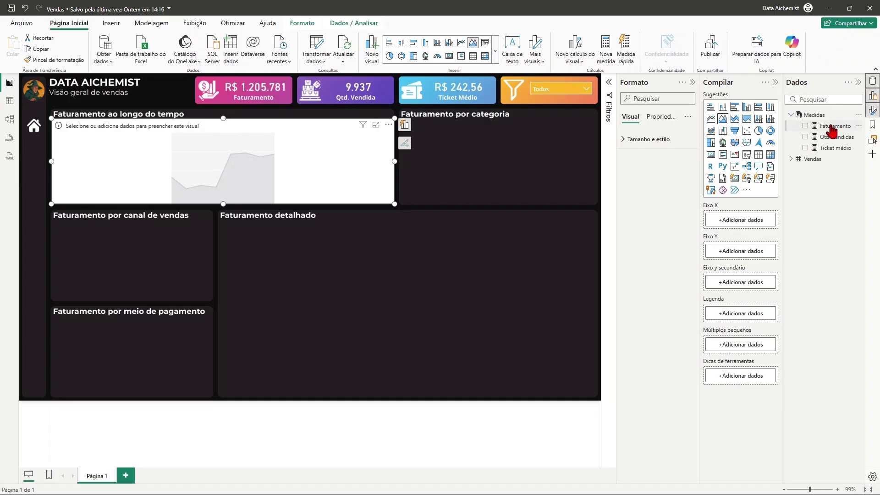
{"action": "left_click_drag", "start_coordinate": [833, 132], "coordinate": [748, 257]}
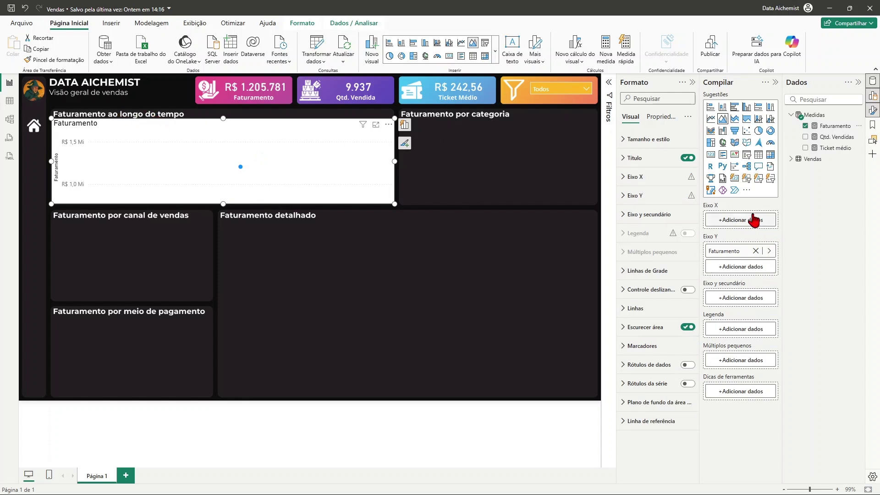
{"action": "left_click", "coordinate": [789, 159]}
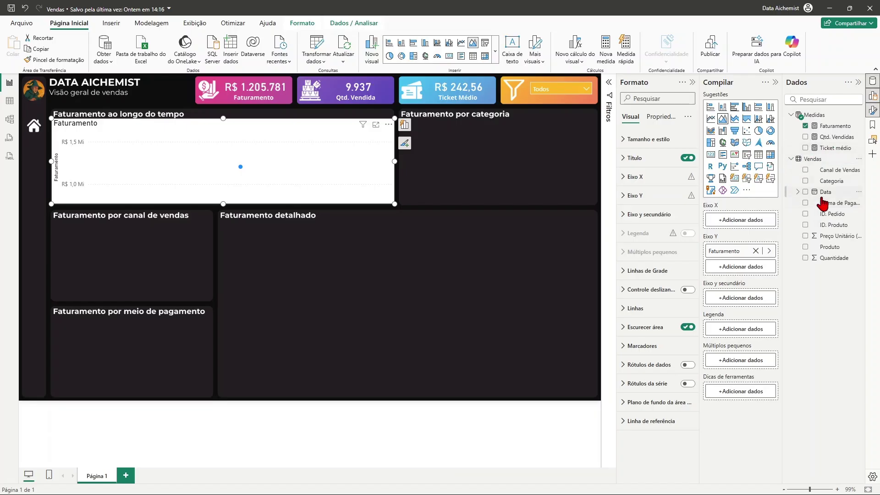
{"action": "left_click_drag", "start_coordinate": [825, 196], "coordinate": [747, 227]}
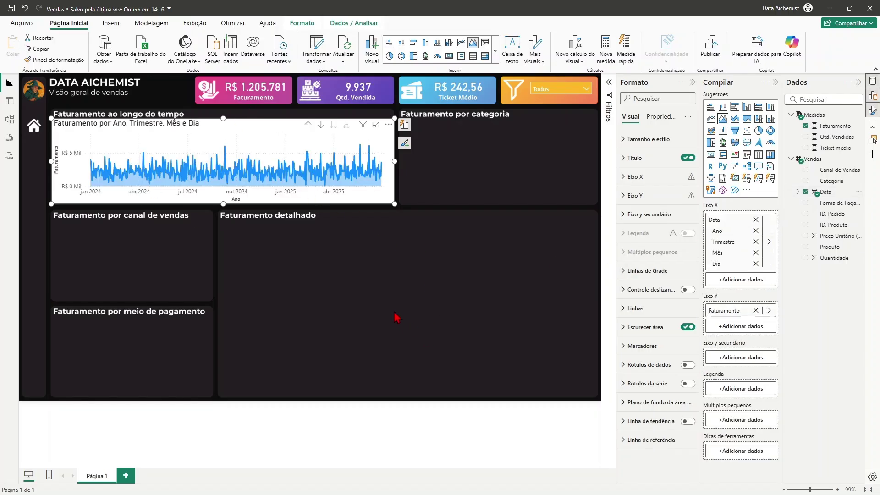
Drill the area chart up one level so revenue is plotted by month instead of by day.
{"action": "mouse_move", "coordinate": [168, 173]}
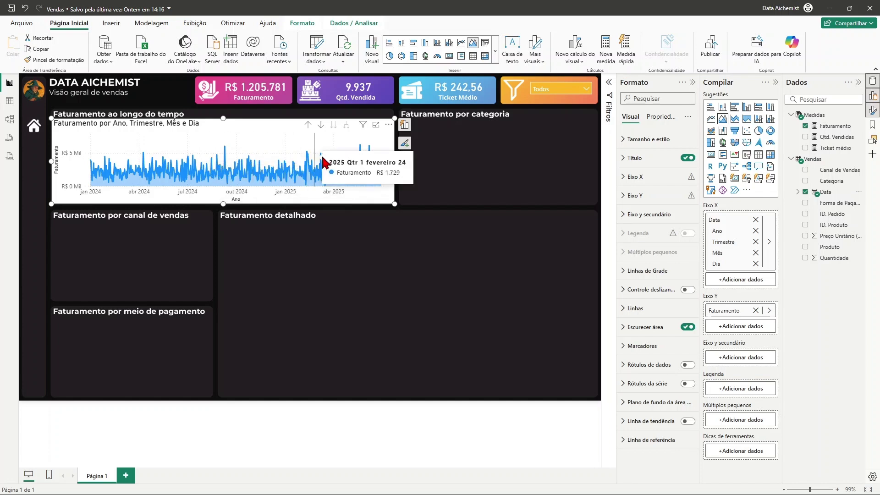
{"action": "mouse_move", "coordinate": [340, 168]}
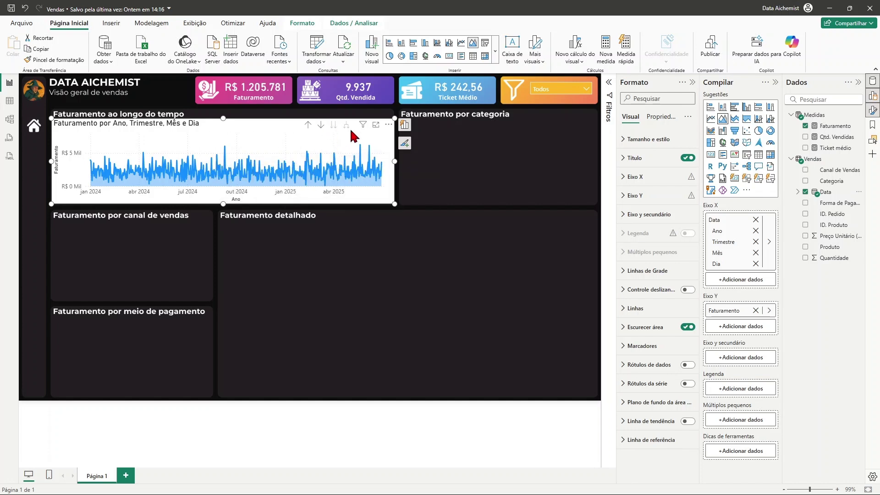
{"action": "left_click", "coordinate": [308, 125]}
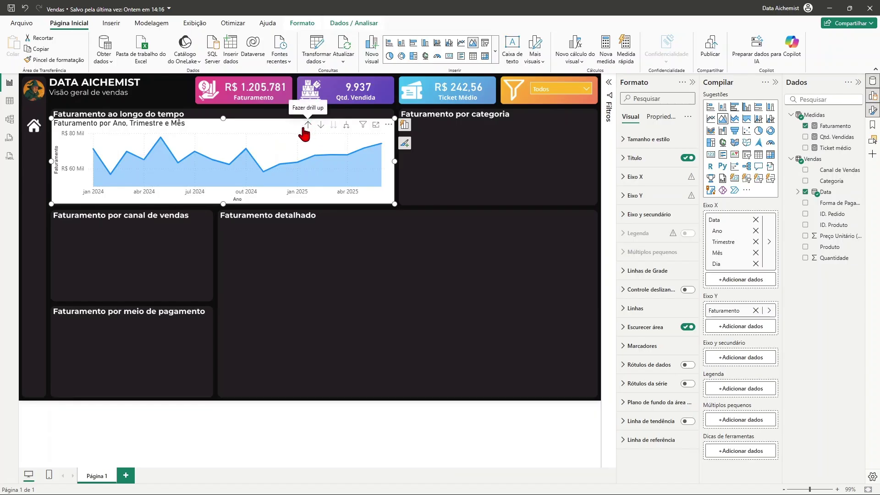
{"action": "mouse_move", "coordinate": [250, 169]}
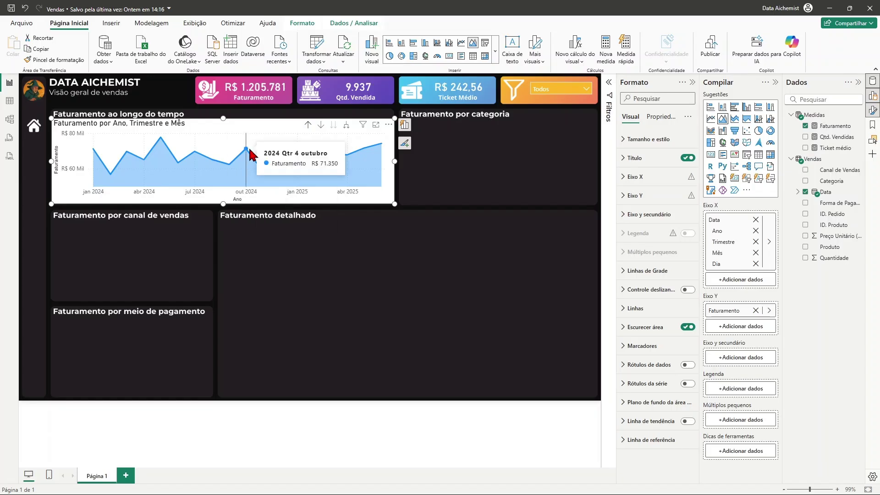
{"action": "mouse_move", "coordinate": [263, 175]}
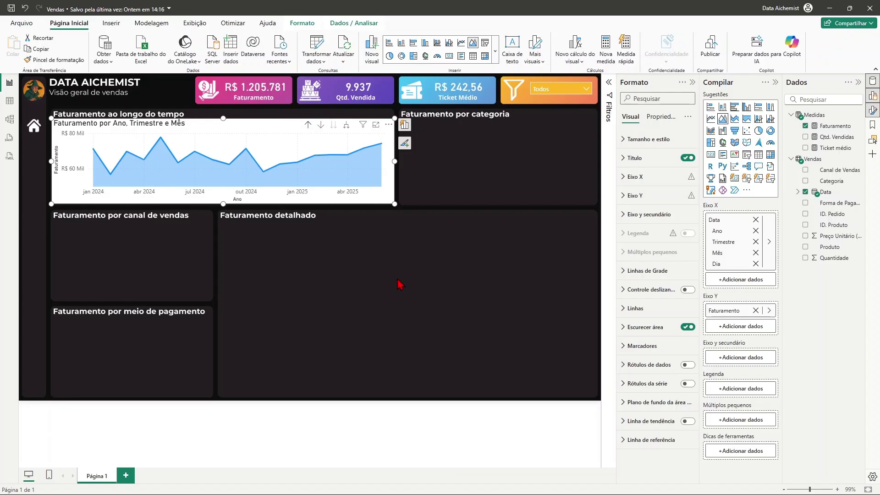
{"action": "left_click", "coordinate": [43, 222]}
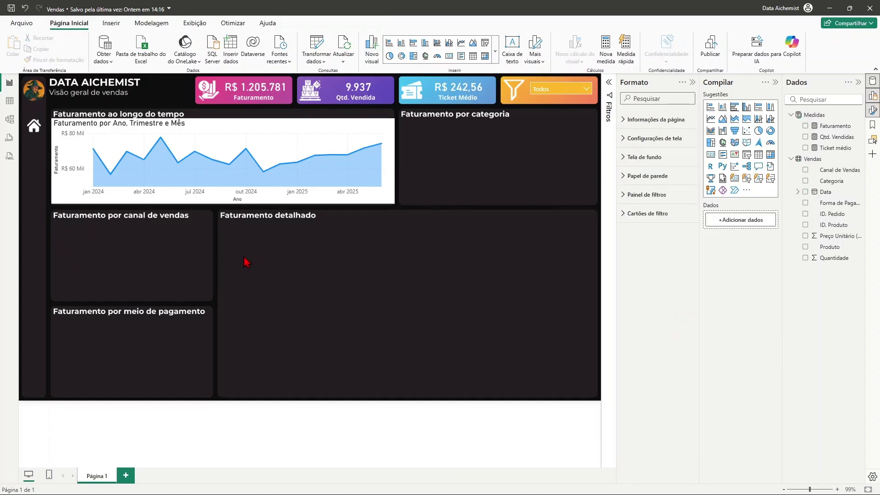
{"action": "left_click", "coordinate": [379, 202]}
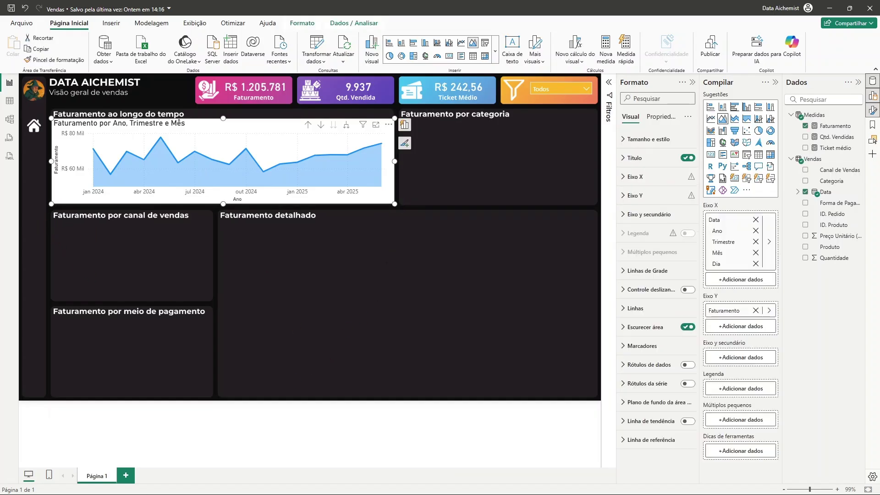
Collapse the Compilar pane to enlarge the canvas and turn off the area chart's title.
{"action": "mouse_move", "coordinate": [112, 491]}
{"action": "left_click", "coordinate": [775, 82]}
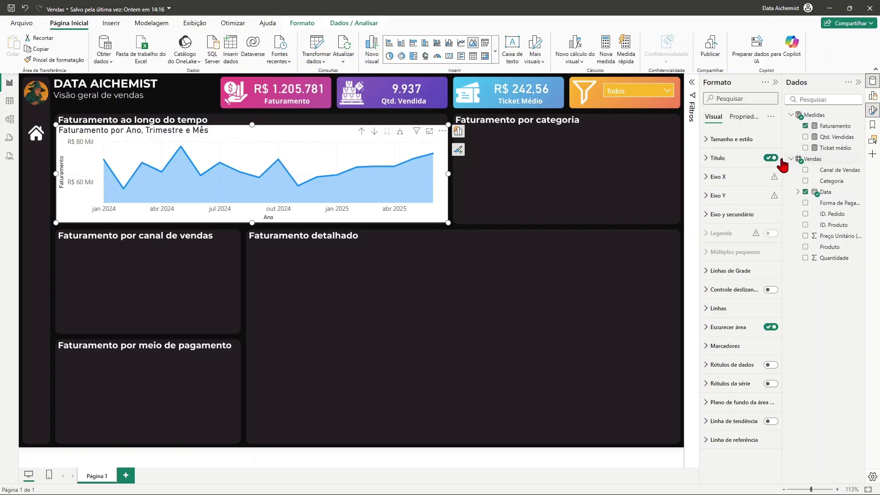
{"action": "left_click", "coordinate": [773, 158]}
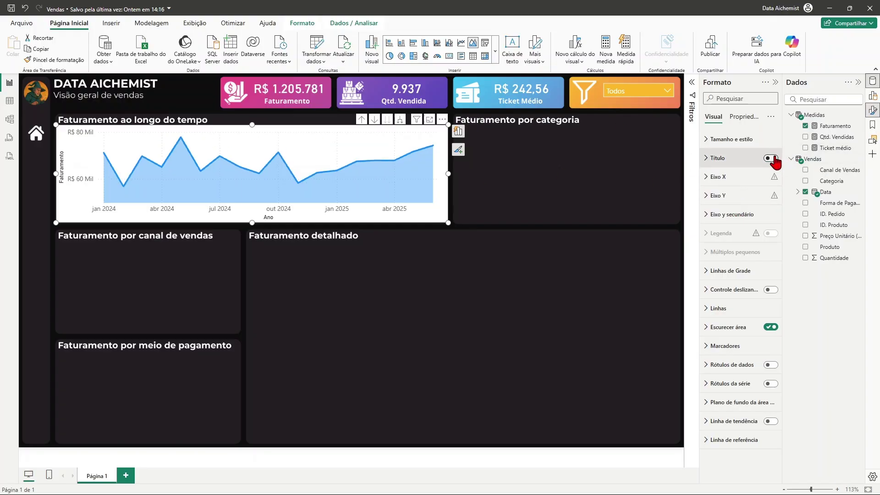
Turn off the area chart's X-axis title and set the X-axis values' colour to white.
{"action": "left_click", "coordinate": [707, 177]}
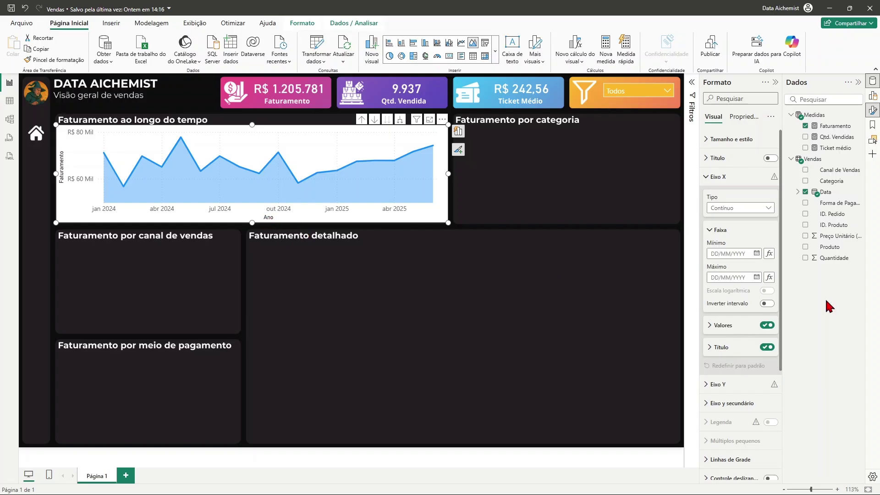
{"action": "left_click", "coordinate": [768, 347]}
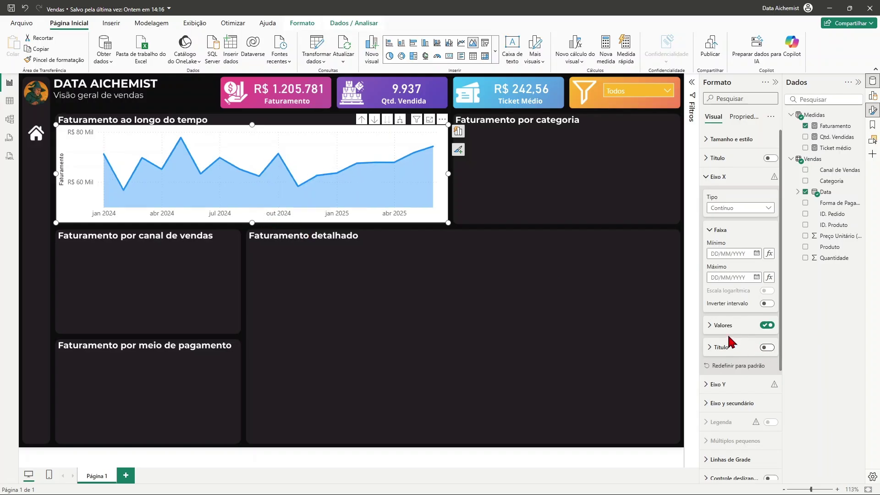
{"action": "left_click", "coordinate": [710, 326]}
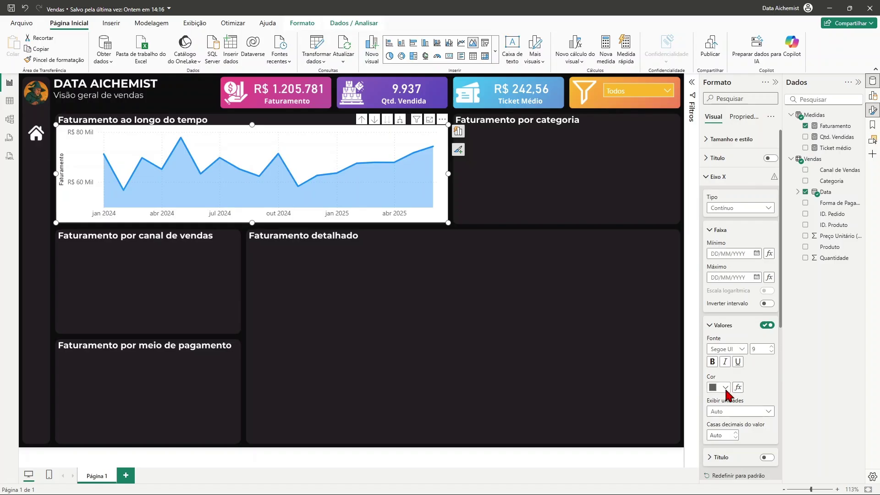
{"action": "left_click", "coordinate": [723, 388]}
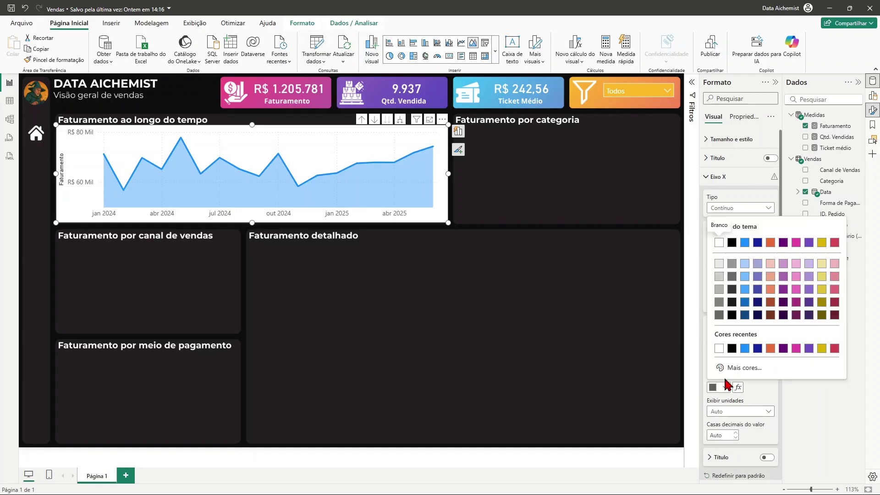
{"action": "left_click", "coordinate": [718, 348]}
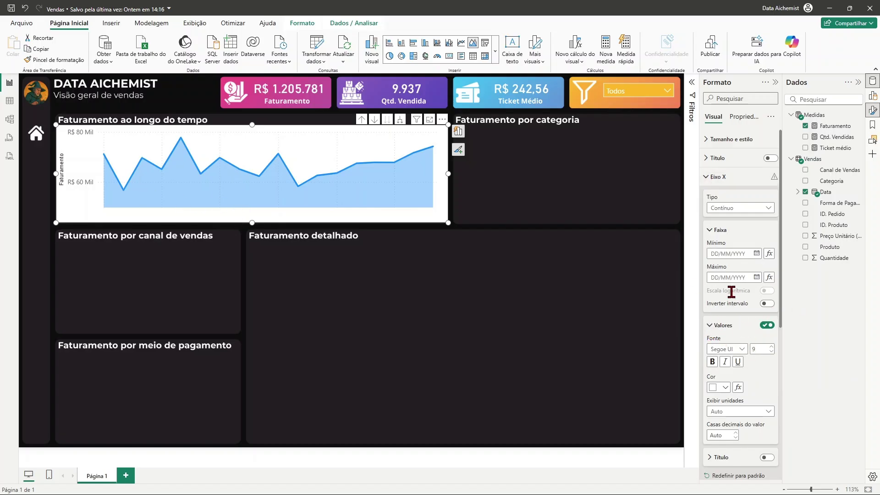
{"action": "left_click", "coordinate": [707, 181]}
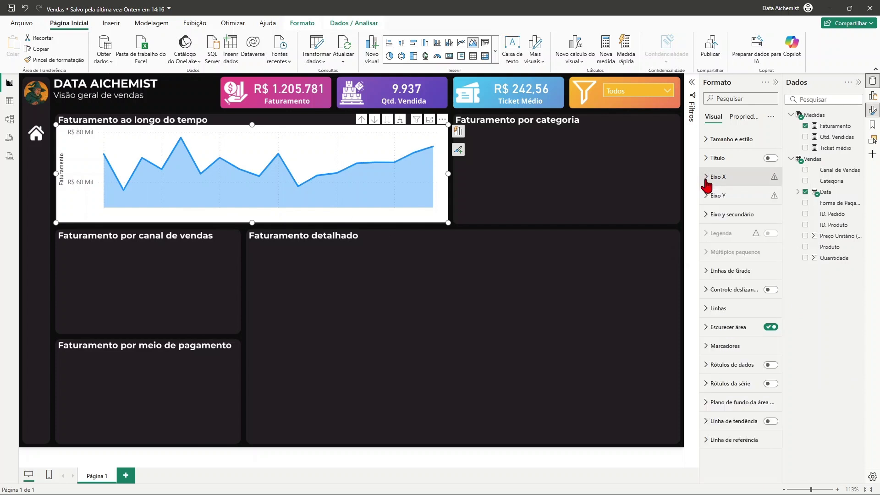
Turn off both the title and the values of the area chart's Y axis.
{"action": "left_click", "coordinate": [708, 197]}
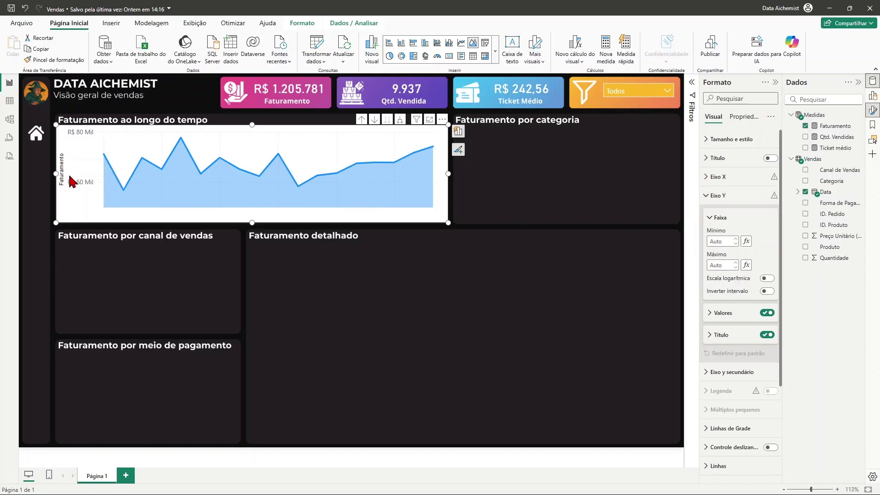
{"action": "left_click", "coordinate": [768, 335]}
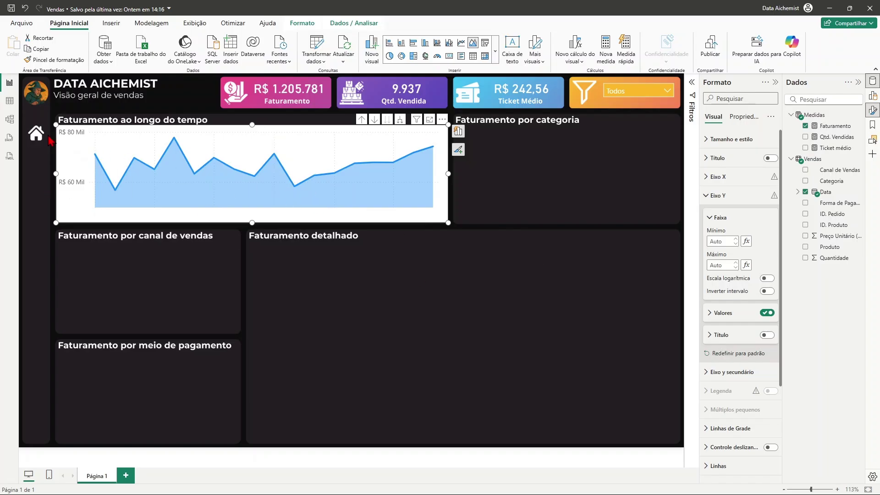
{"action": "left_click", "coordinate": [767, 313]}
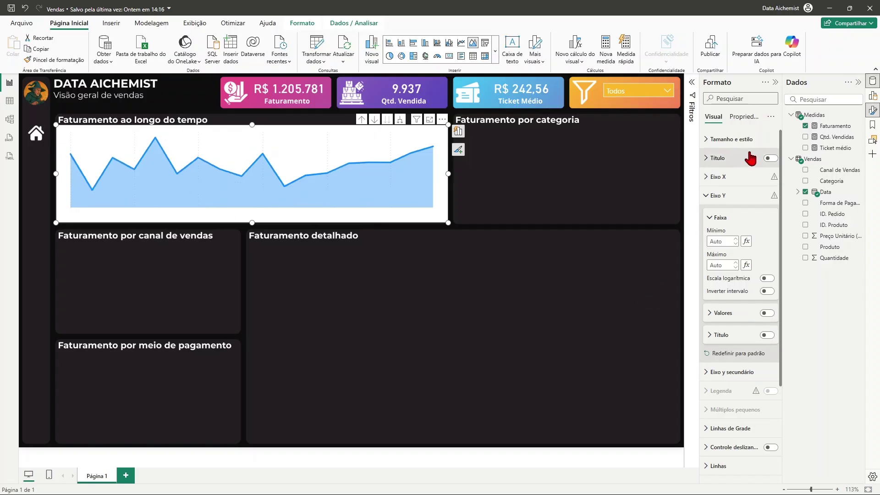
Turn off the area chart's background (Tela de fundo) in its size and style settings.
{"action": "left_click", "coordinate": [716, 145]}
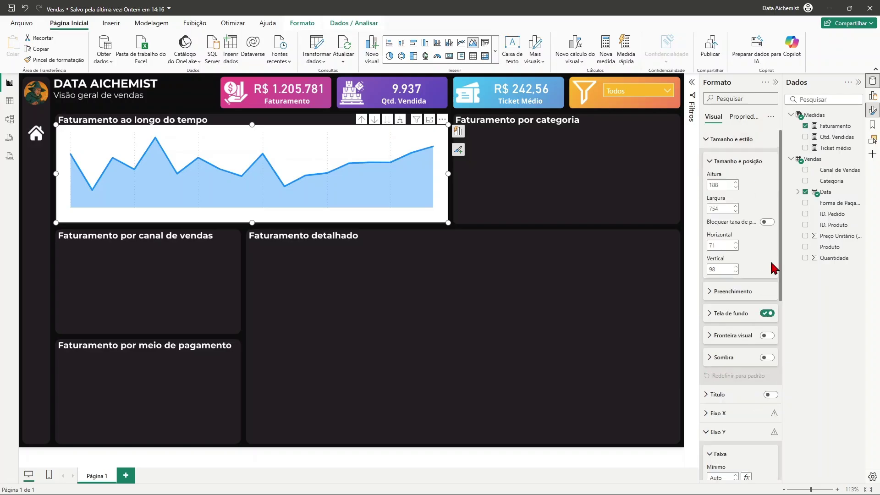
{"action": "left_click", "coordinate": [768, 314]}
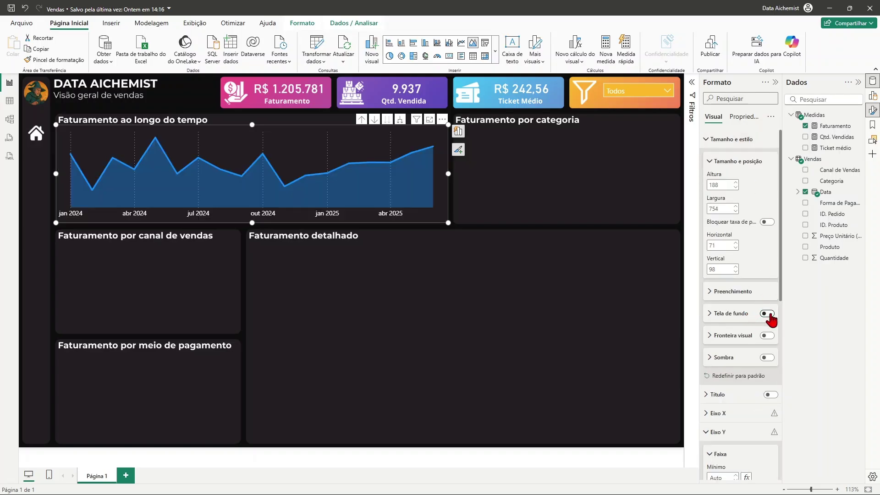
{"action": "left_click", "coordinate": [705, 142]}
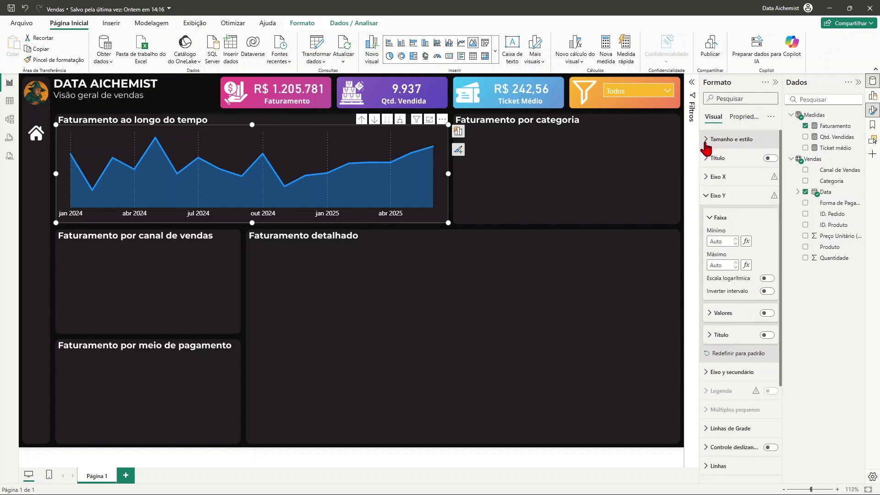
Set the interpolation type of the area chart's line to Suave.
{"action": "left_click", "coordinate": [707, 197]}
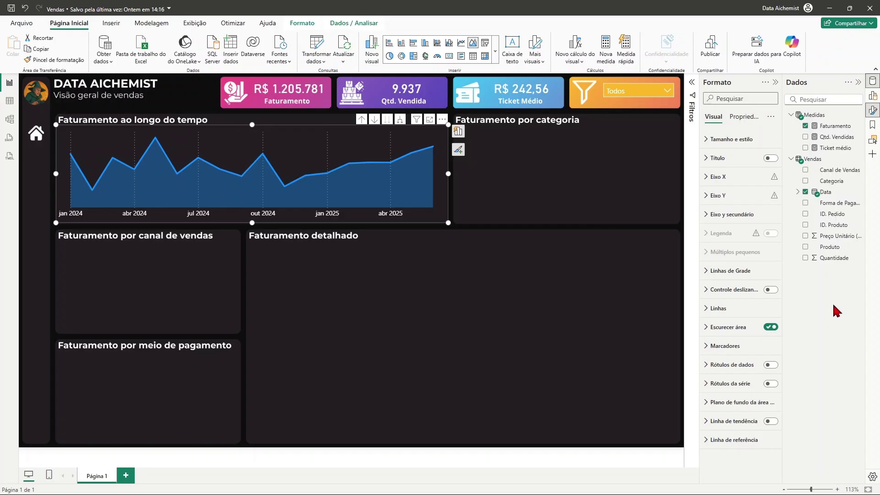
{"action": "left_click", "coordinate": [706, 315]}
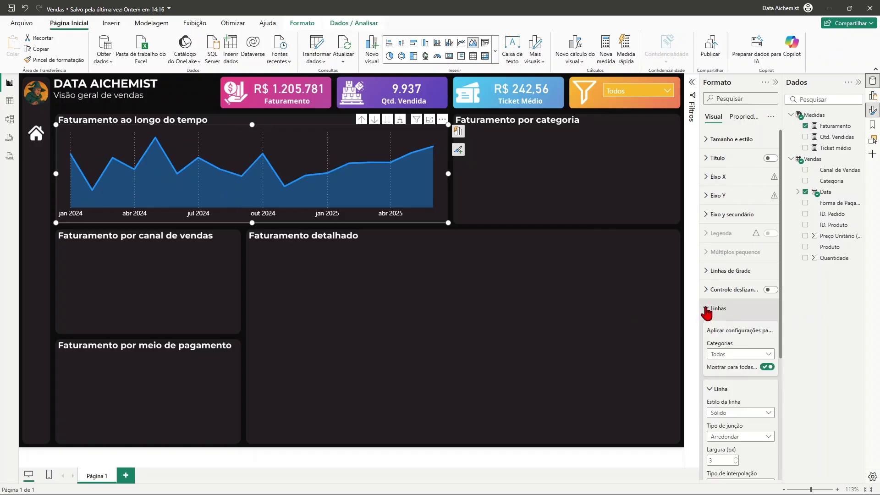
{"action": "scroll", "coordinate": [718, 326], "scroll_direction": "down", "scroll_amount": 2}
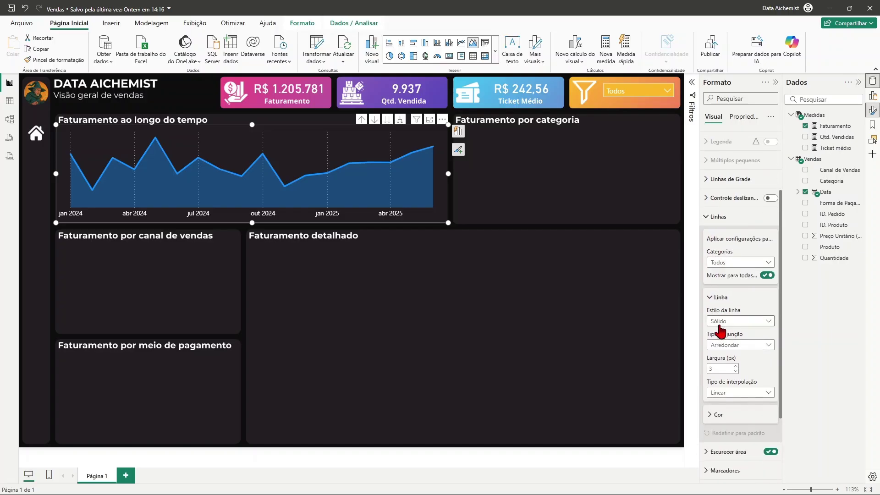
{"action": "left_click", "coordinate": [761, 393]}
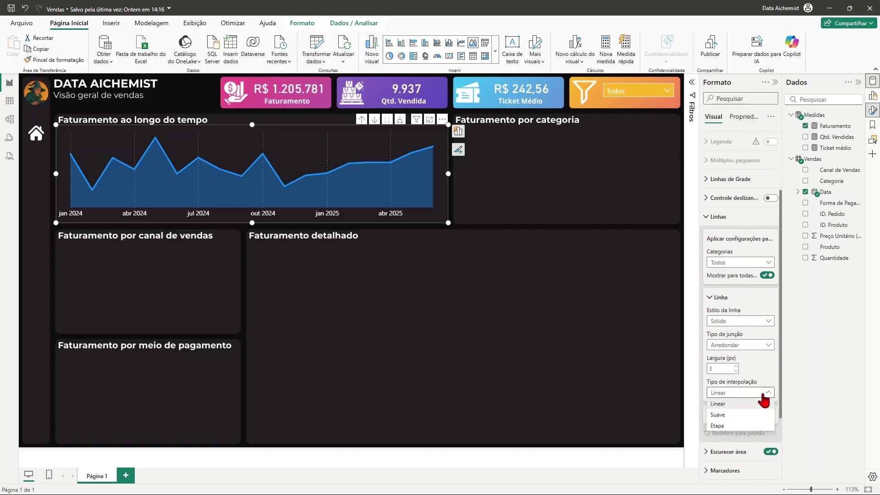
{"action": "left_click", "coordinate": [747, 393]}
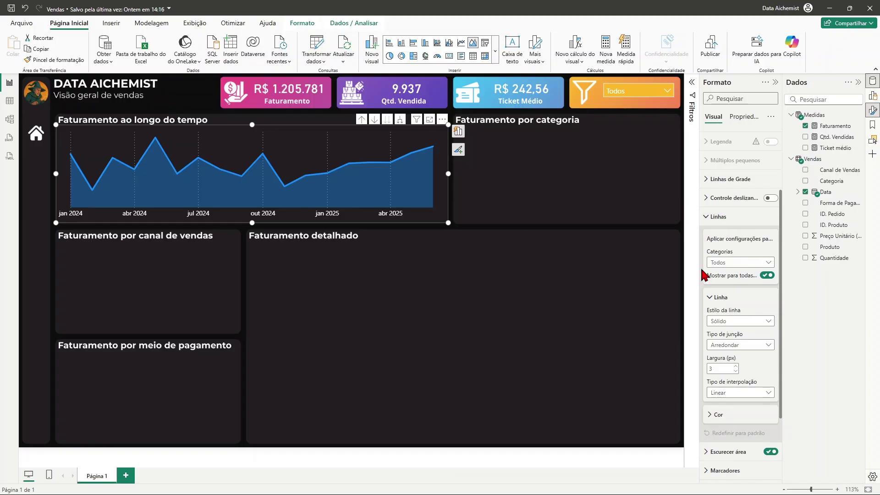
{"action": "left_click", "coordinate": [741, 391]}
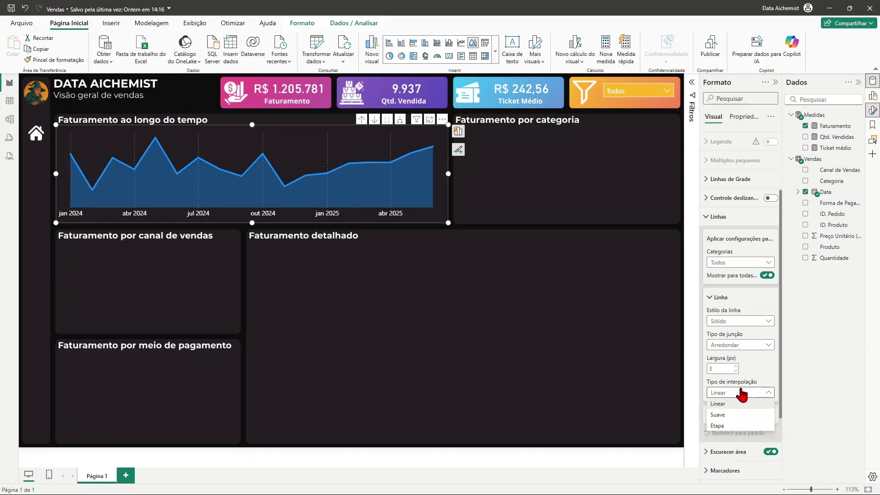
{"action": "left_click", "coordinate": [735, 417]}
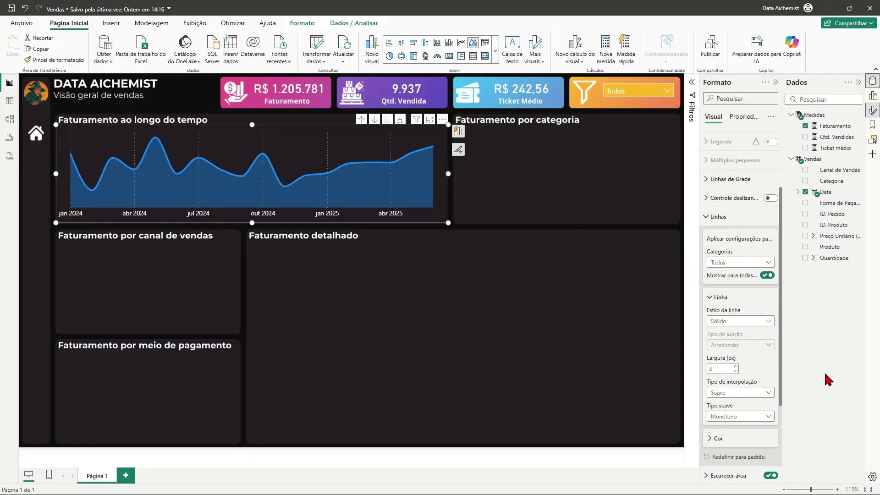
Try the Etapa interpolation type on the area chart's line, ending back on Suave.
{"action": "left_click", "coordinate": [743, 395]}
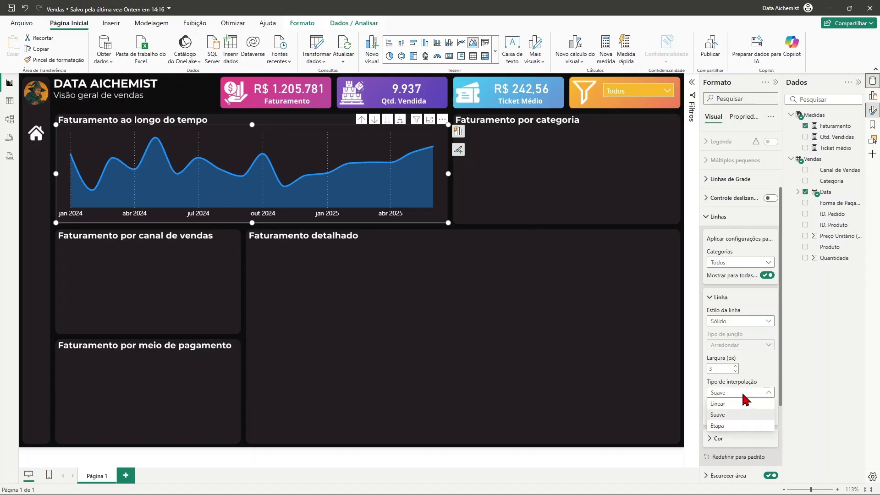
{"action": "left_click", "coordinate": [730, 433]}
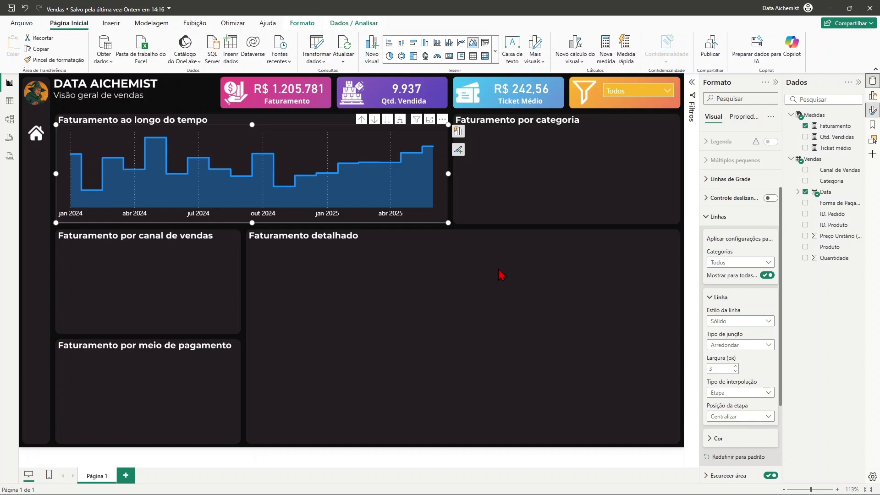
{"action": "left_click", "coordinate": [745, 397]}
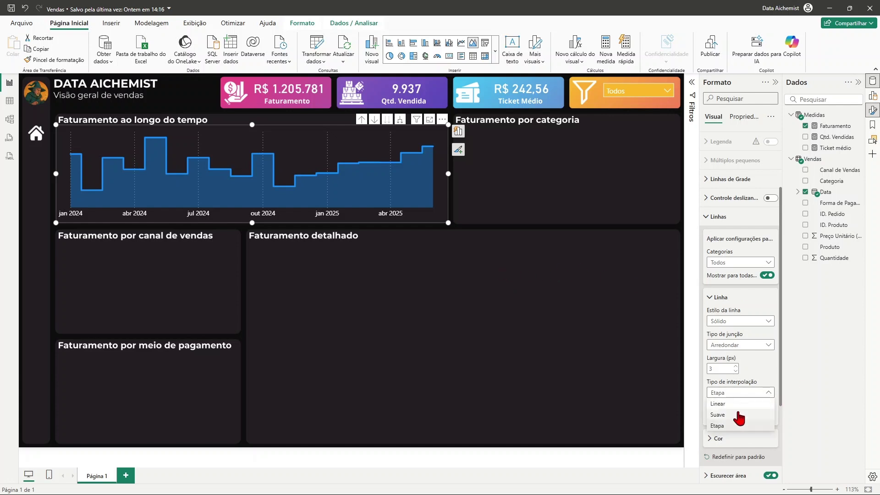
{"action": "left_click", "coordinate": [739, 415]}
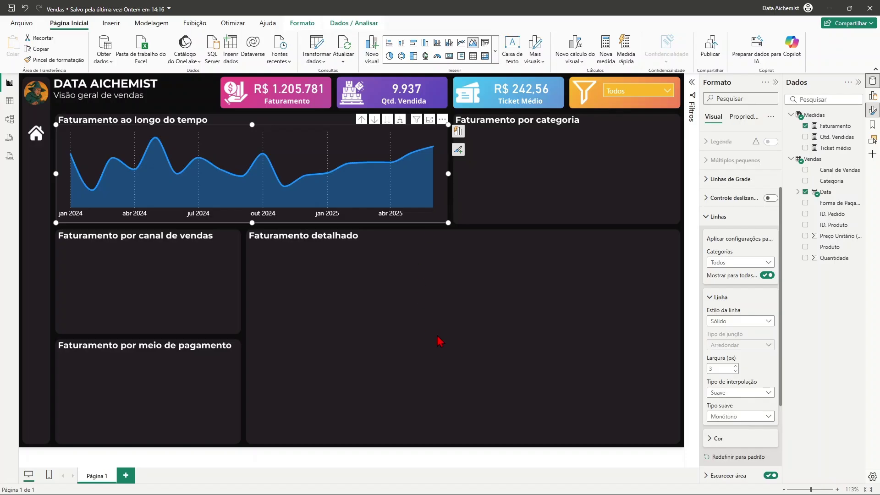
Turn on the area chart's data labels and set the label values' colour to white.
{"action": "left_click", "coordinate": [713, 218]}
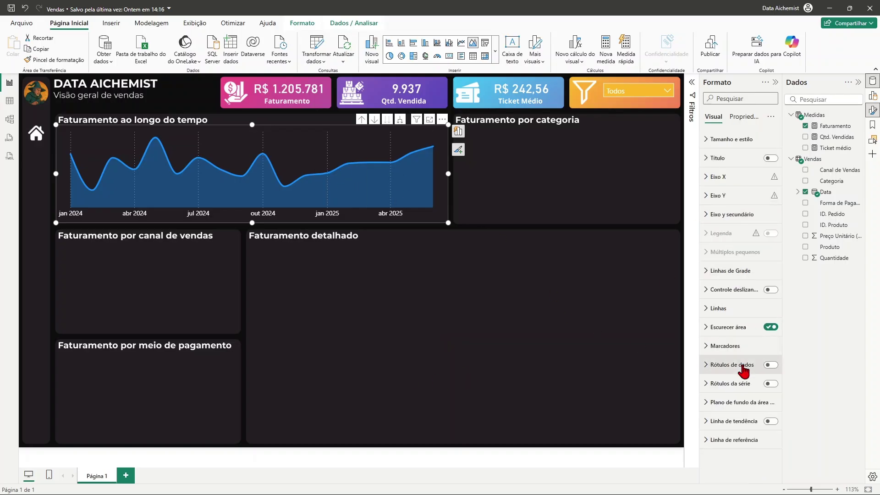
{"action": "left_click", "coordinate": [770, 364]}
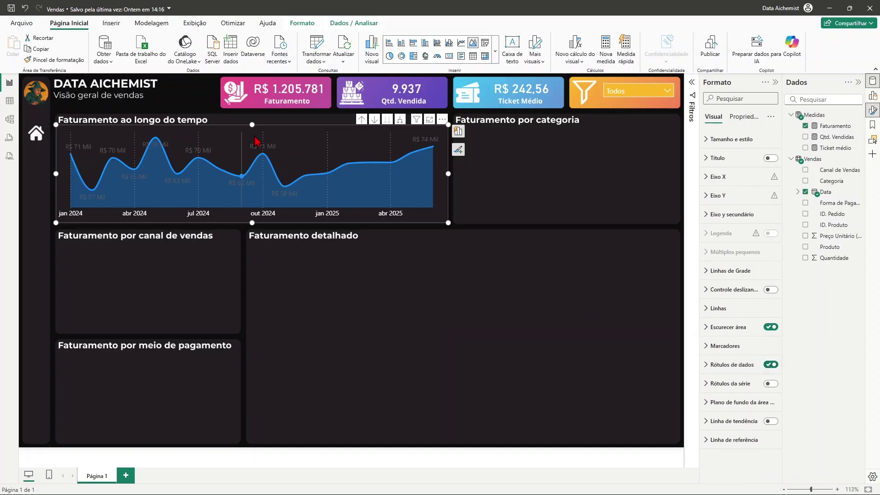
{"action": "left_click", "coordinate": [708, 366]}
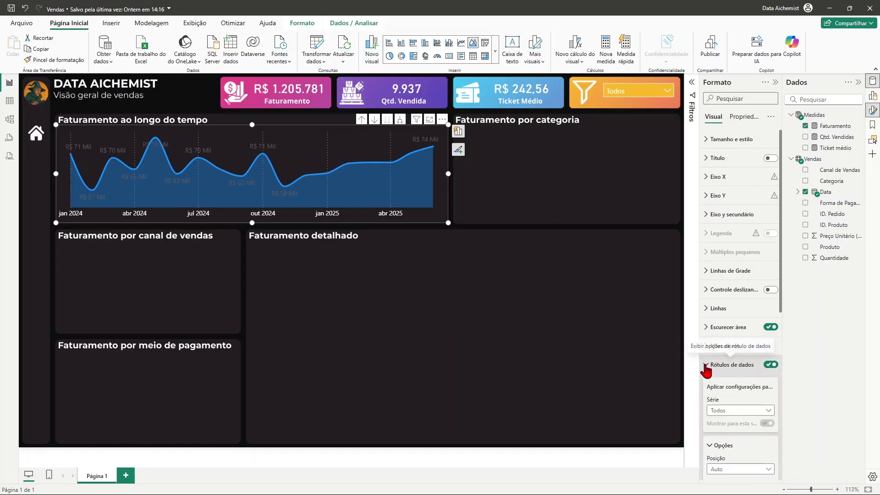
{"action": "scroll", "coordinate": [708, 369], "scroll_direction": "down", "scroll_amount": 4}
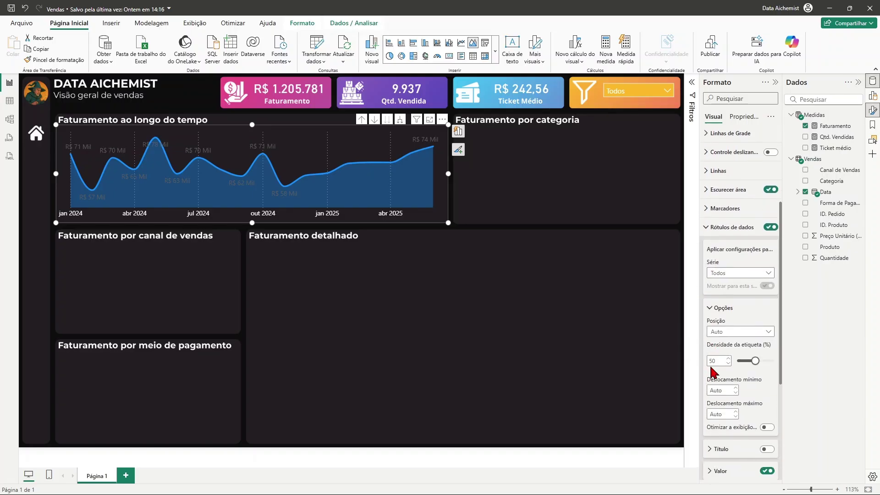
{"action": "scroll", "coordinate": [710, 365], "scroll_direction": "down", "scroll_amount": 1}
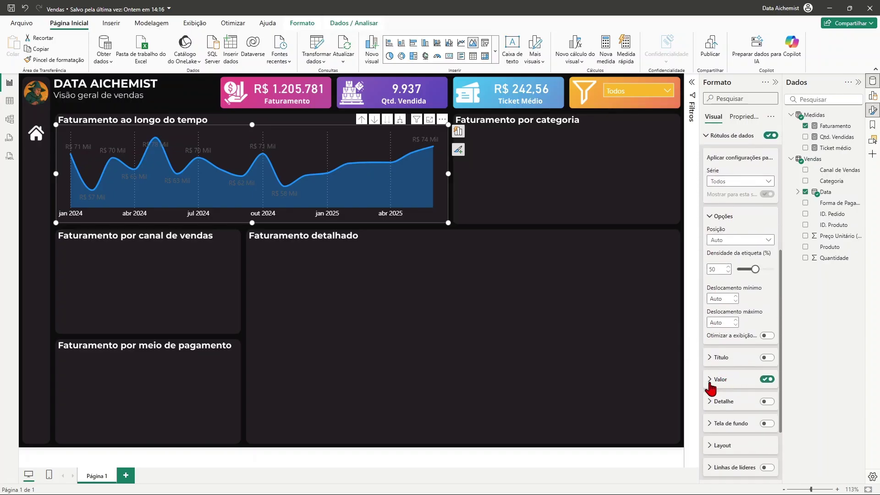
{"action": "left_click", "coordinate": [710, 380]}
{"action": "left_click", "coordinate": [725, 473]}
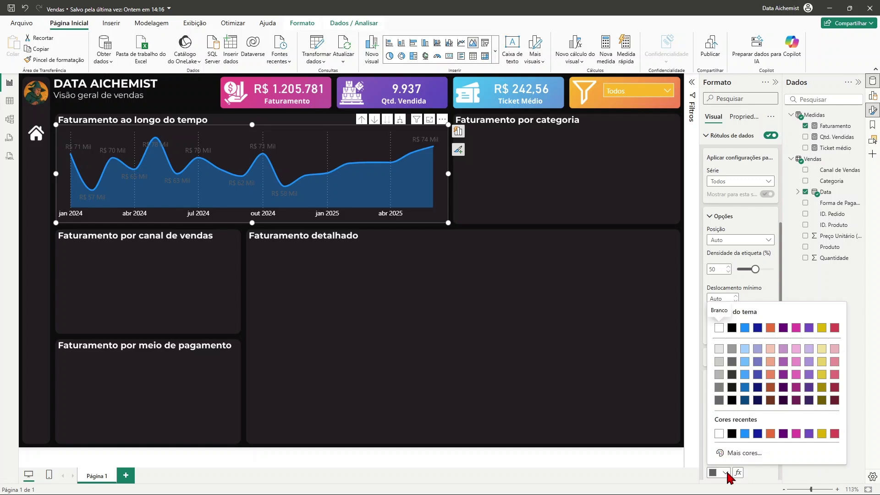
{"action": "left_click", "coordinate": [727, 472]}
{"action": "scroll", "coordinate": [736, 388], "scroll_direction": "down", "scroll_amount": 4}
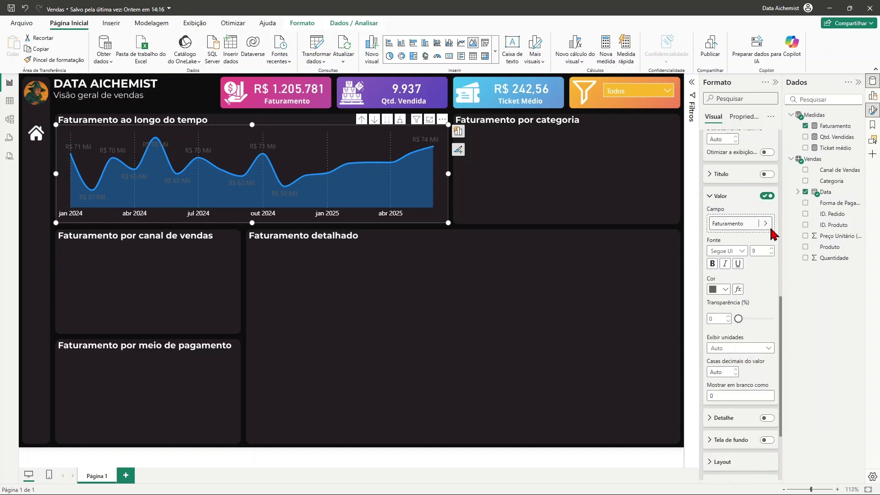
{"action": "left_click", "coordinate": [725, 289]}
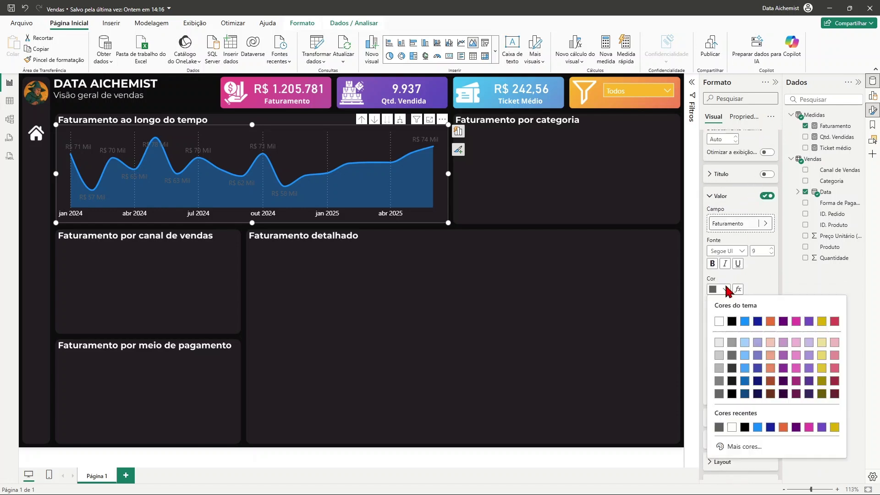
{"action": "left_click", "coordinate": [718, 322]}
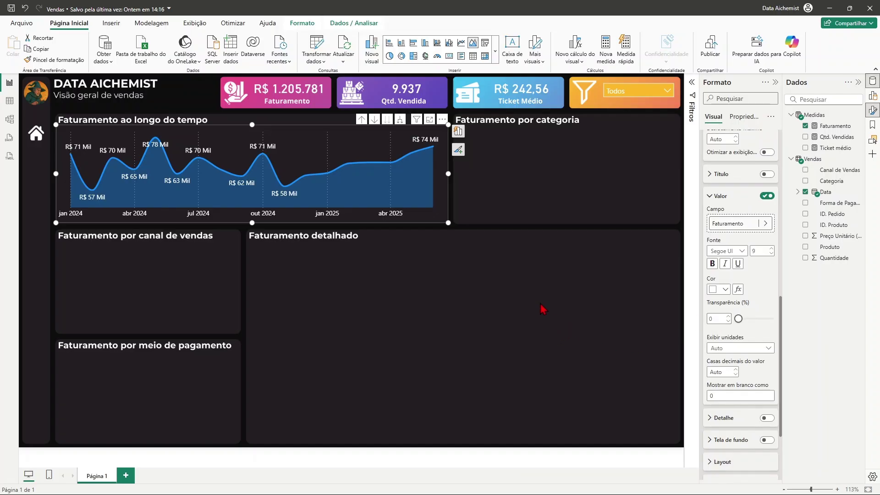
Insert a clustered bar chart as a new visual and fit it into the "Faturamento por categoria" card.
{"action": "left_click", "coordinate": [497, 279]}
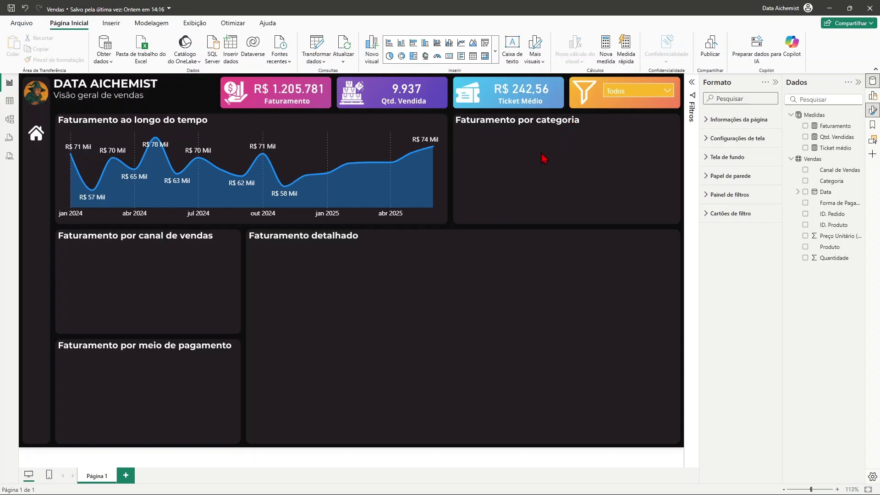
{"action": "left_click", "coordinate": [414, 44]}
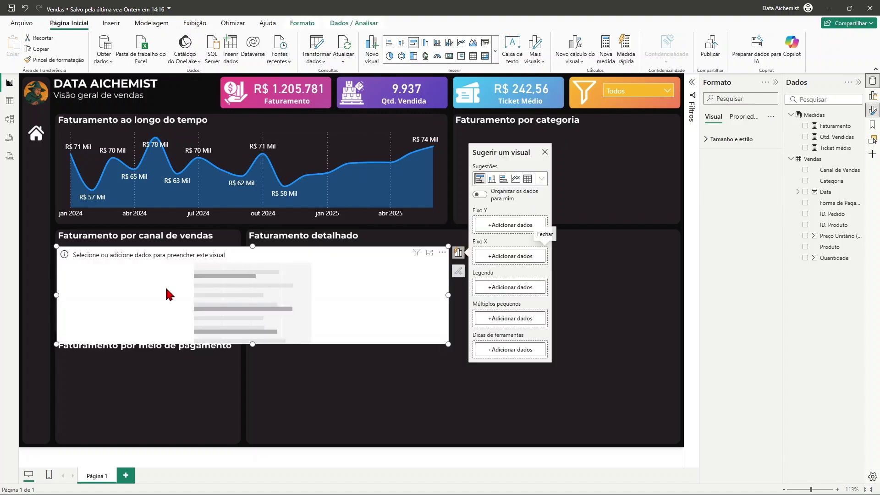
{"action": "left_click_drag", "start_coordinate": [55, 297], "coordinate": [511, 165]}
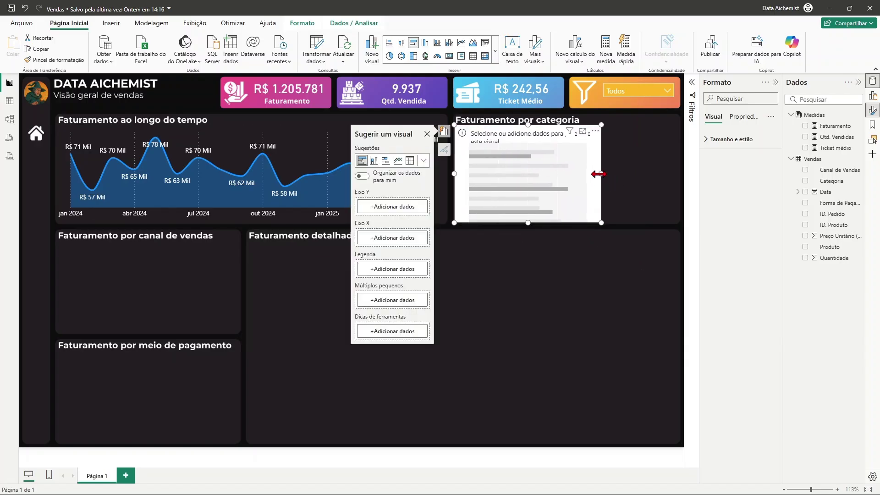
{"action": "left_click_drag", "start_coordinate": [601, 175], "coordinate": [676, 180]}
{"action": "left_click", "coordinate": [670, 178]}
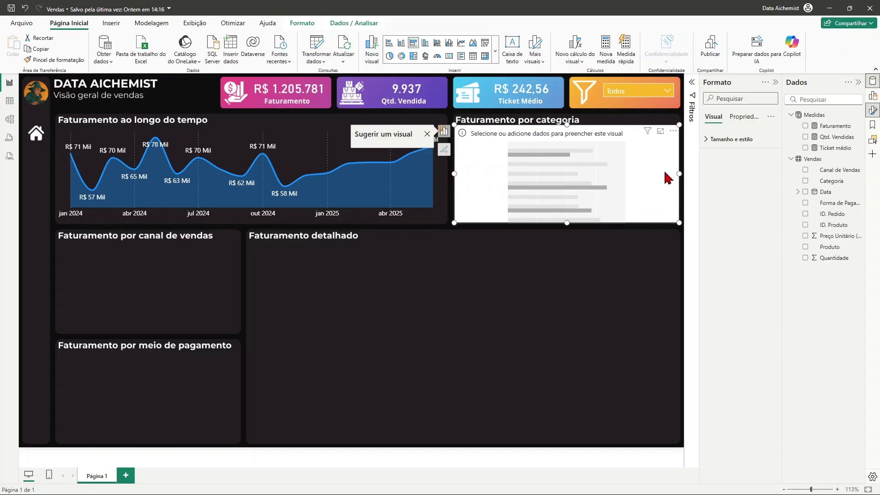
Add the Faturamento measure to the new bar chart's X axis and the Categoria field to its Y axis.
{"action": "left_click", "coordinate": [562, 262]}
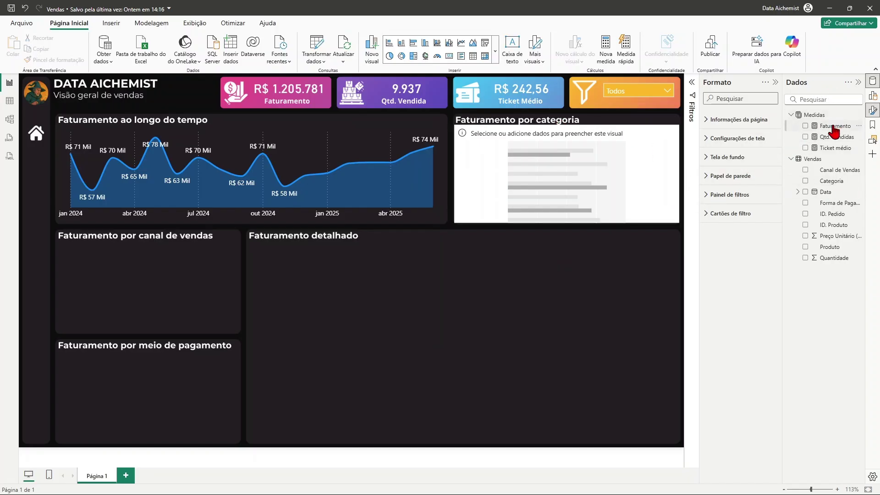
{"action": "left_click_drag", "start_coordinate": [834, 131], "coordinate": [566, 172]}
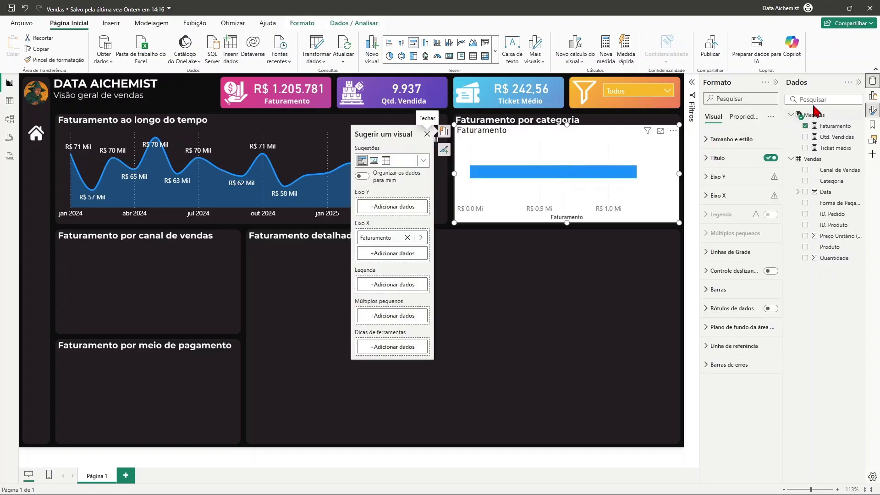
{"action": "left_click_drag", "start_coordinate": [831, 186], "coordinate": [580, 195]}
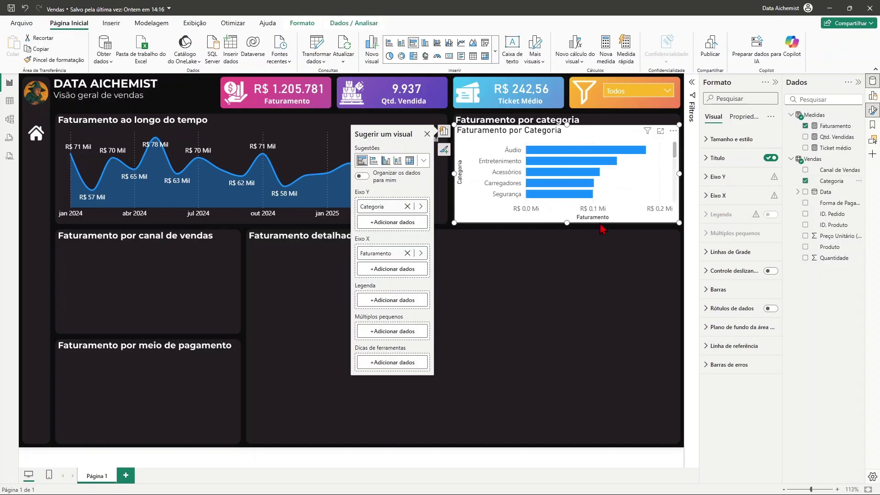
Compare the axis field assignments of the bar chart and the area chart in the Compilar pane.
{"action": "left_click", "coordinate": [873, 95]}
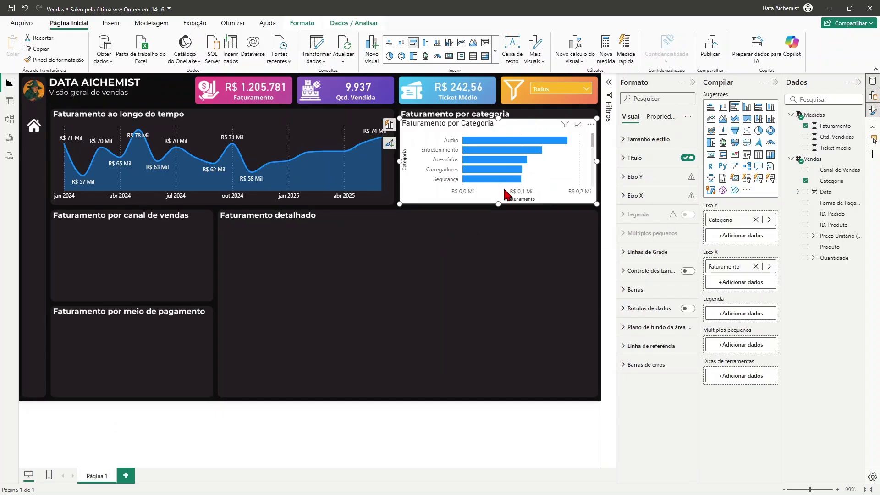
{"action": "left_click", "coordinate": [303, 203]}
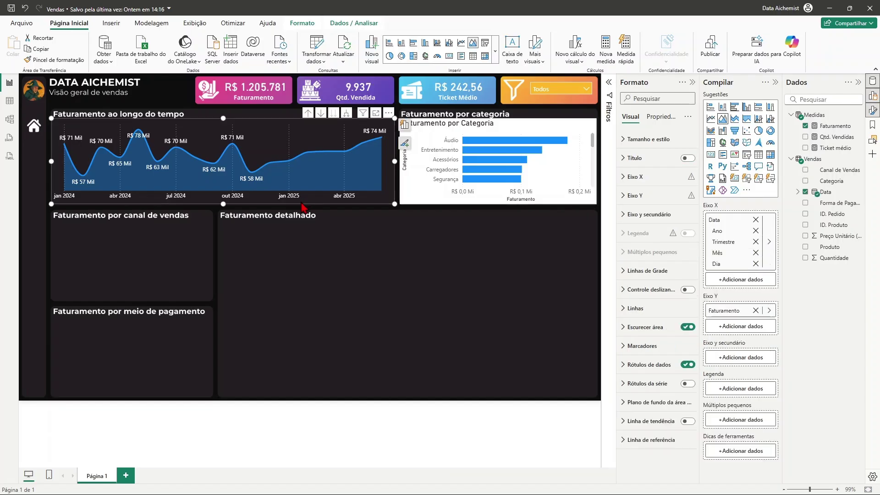
{"action": "left_click", "coordinate": [414, 202]}
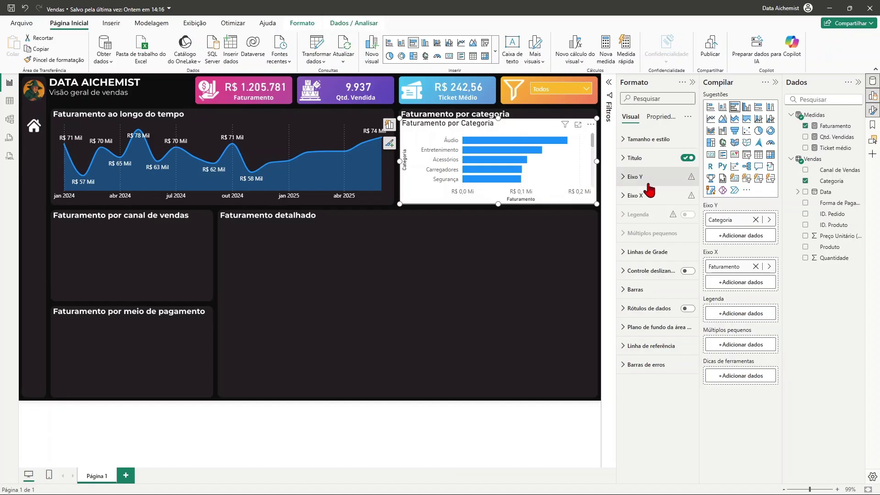
{"action": "left_click", "coordinate": [774, 82]}
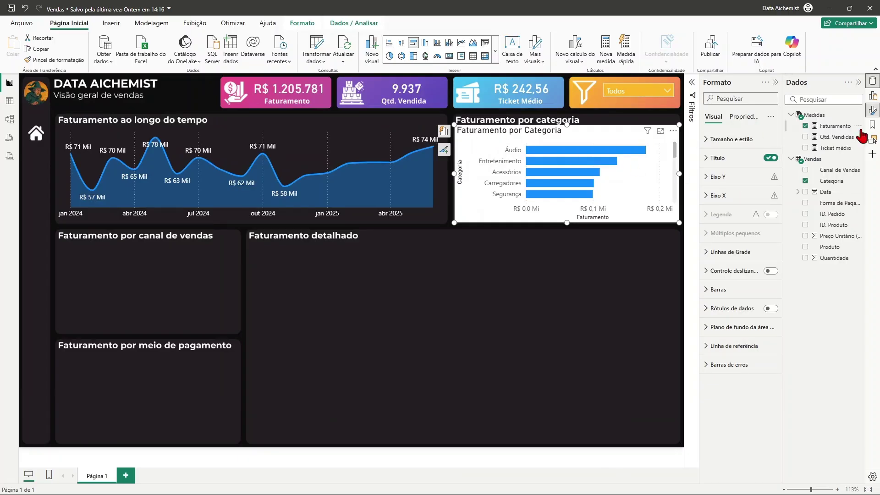
Turn off the category bar chart's title and its Y-axis title.
{"action": "left_click", "coordinate": [771, 159]}
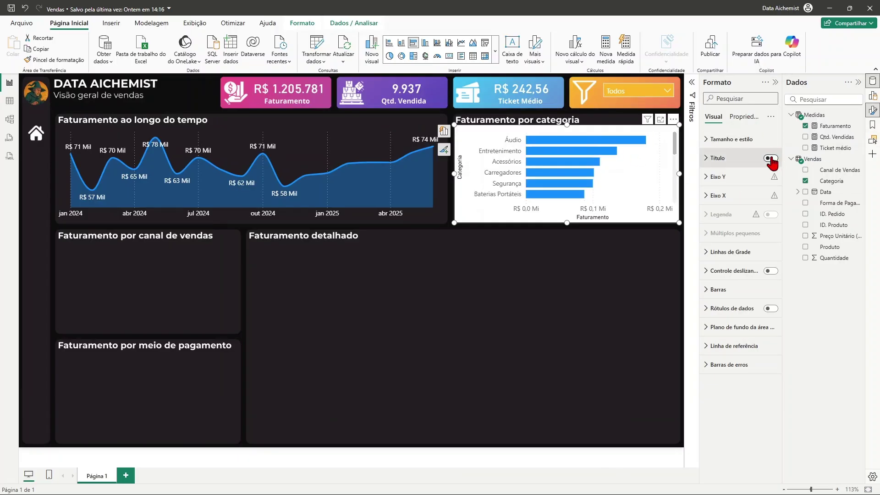
{"action": "left_click", "coordinate": [708, 178]}
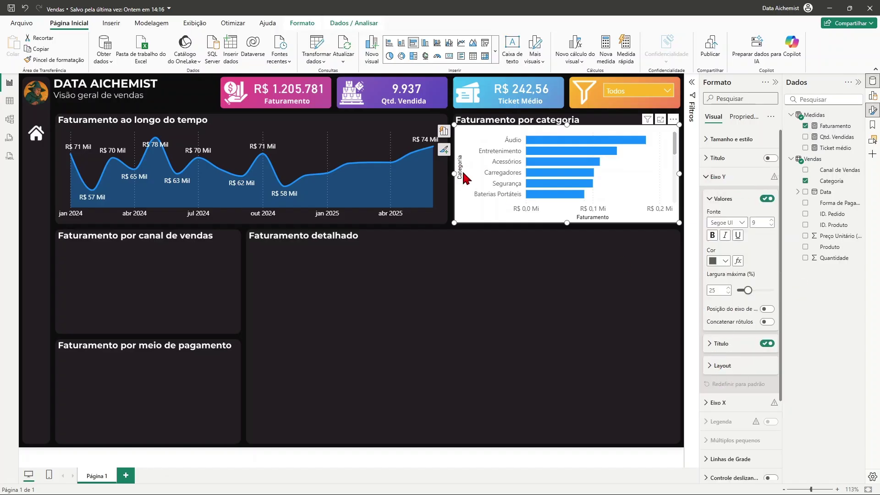
{"action": "left_click", "coordinate": [768, 344]}
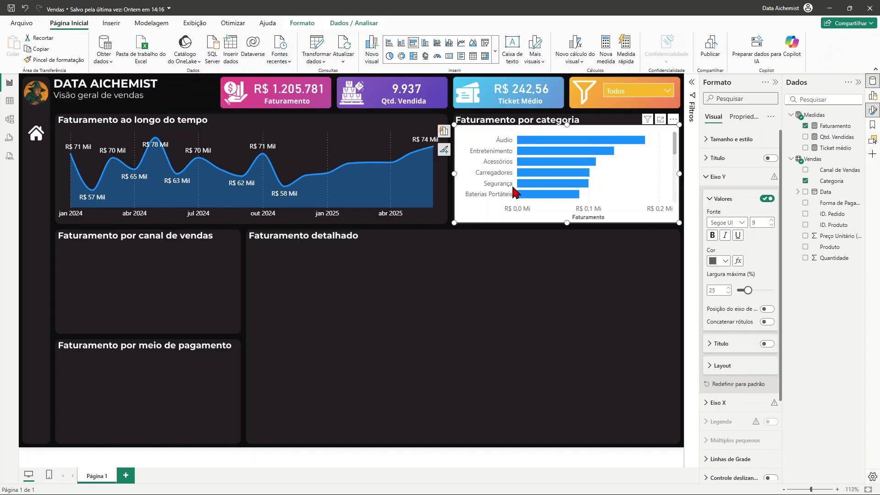
Set the Y-axis label colour of the category bar chart to white.
{"action": "left_click", "coordinate": [724, 262]}
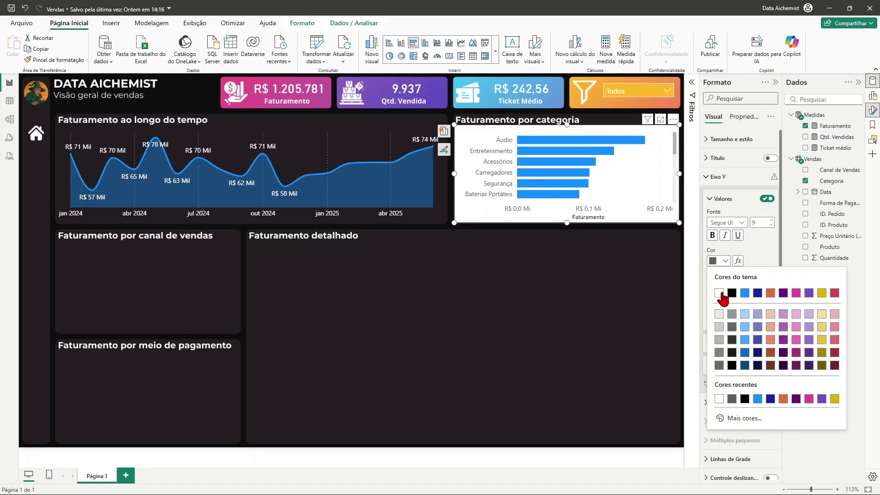
{"action": "left_click", "coordinate": [718, 294]}
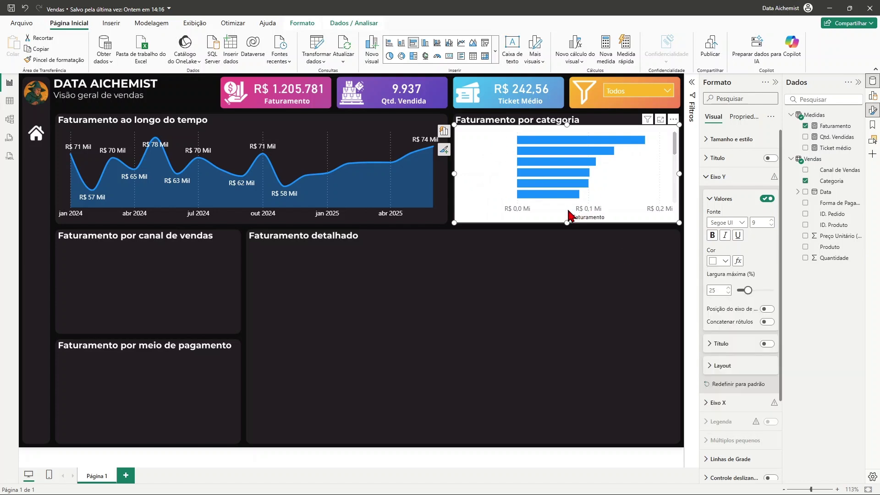
{"action": "left_click", "coordinate": [706, 179]}
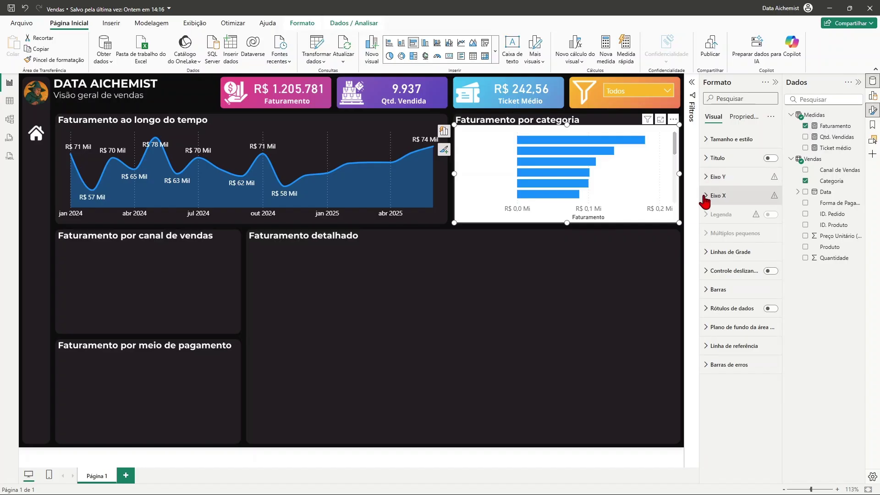
Turn off the X-axis values and the X-axis title of the category bar chart.
{"action": "left_click", "coordinate": [704, 197]}
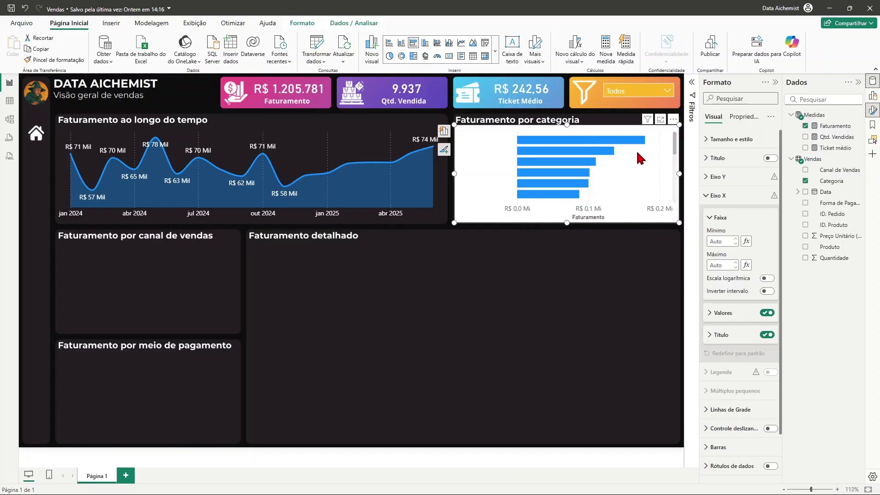
{"action": "left_click", "coordinate": [768, 314]}
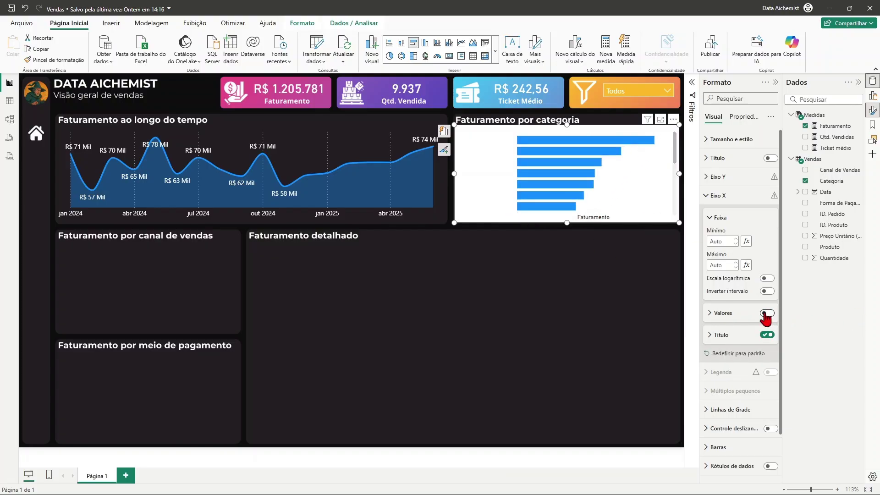
{"action": "left_click", "coordinate": [769, 336]}
Turn off the background (Tela de fundo) of the category bar chart.
{"action": "left_click", "coordinate": [708, 140]}
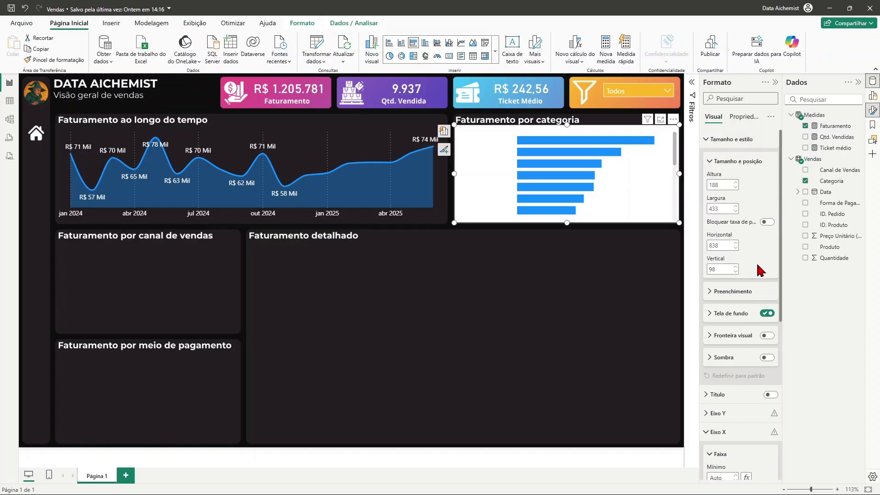
{"action": "left_click", "coordinate": [767, 314]}
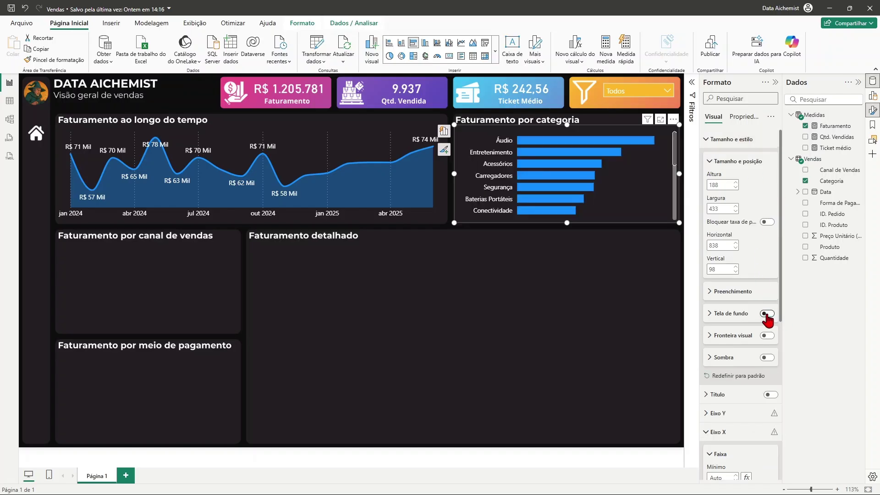
{"action": "left_click", "coordinate": [707, 140]}
{"action": "left_click", "coordinate": [704, 196]}
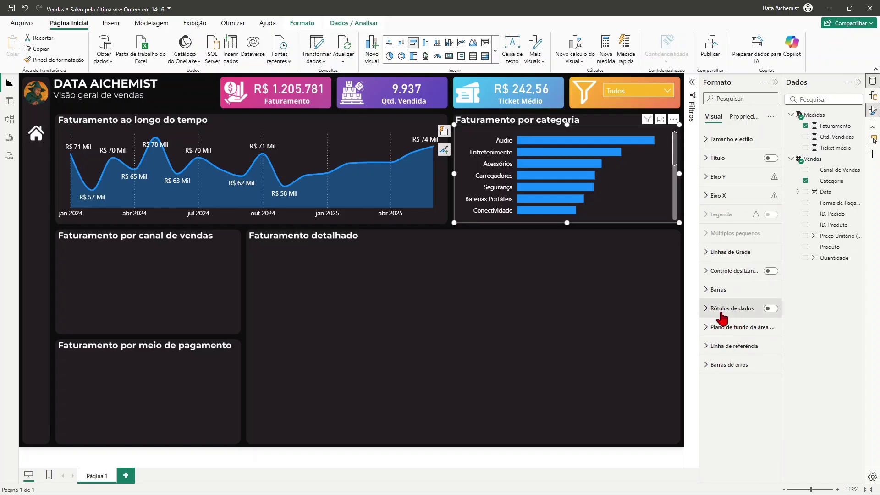
Turn on data labels for the category bar chart and set their value colour to white (#FFFFFF).
{"action": "left_click", "coordinate": [770, 309]}
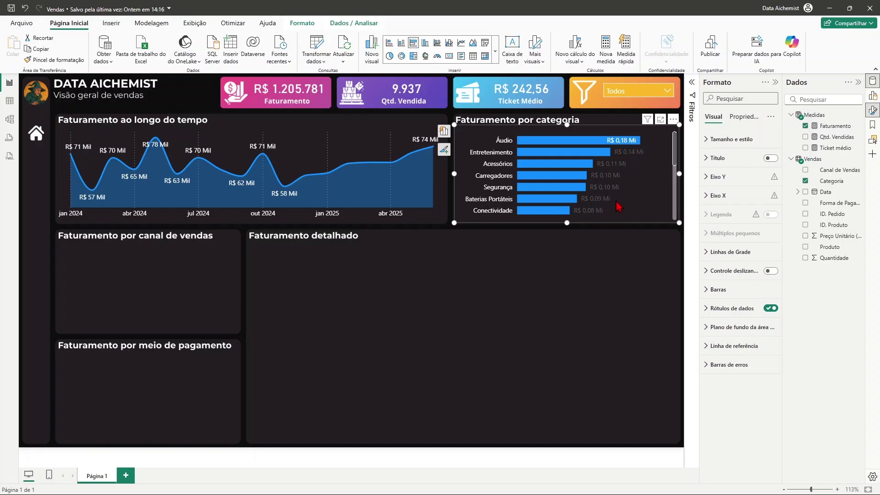
{"action": "left_click", "coordinate": [709, 310]}
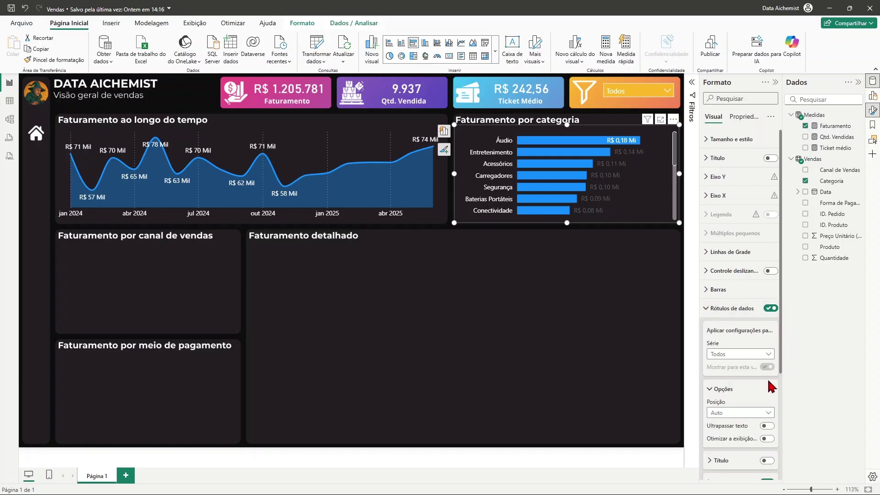
{"action": "scroll", "coordinate": [754, 404], "scroll_direction": "down", "scroll_amount": 3}
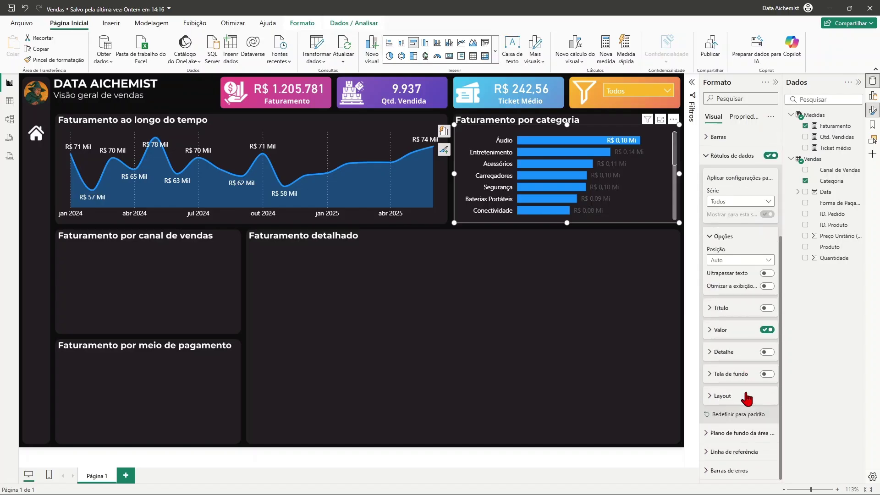
{"action": "left_click", "coordinate": [710, 332]}
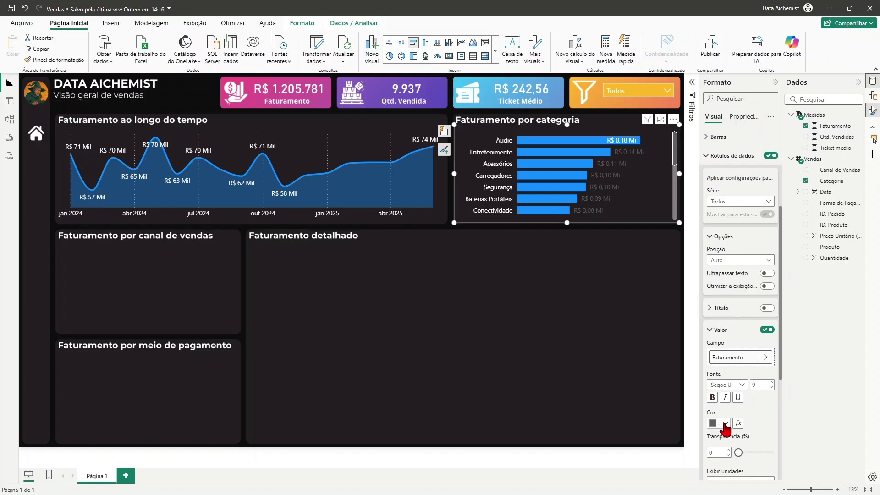
{"action": "left_click", "coordinate": [724, 424]}
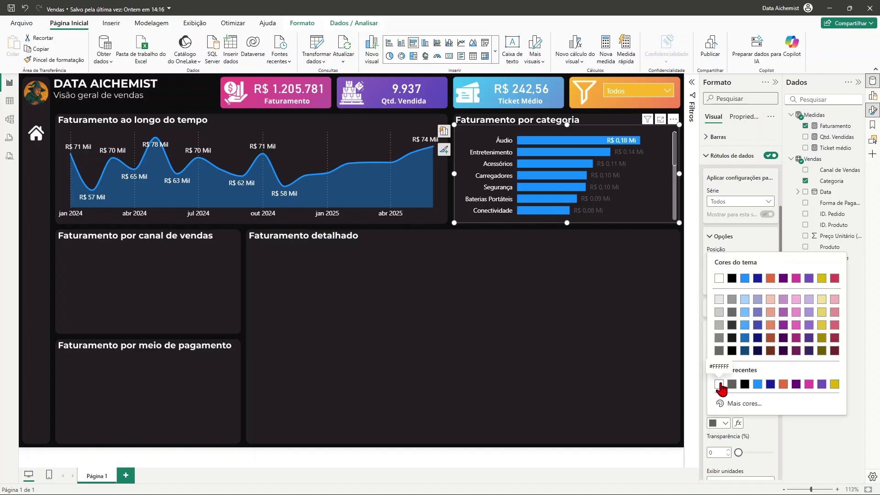
{"action": "left_click", "coordinate": [718, 386]}
{"action": "scroll", "coordinate": [758, 399], "scroll_direction": "down", "scroll_amount": 4}
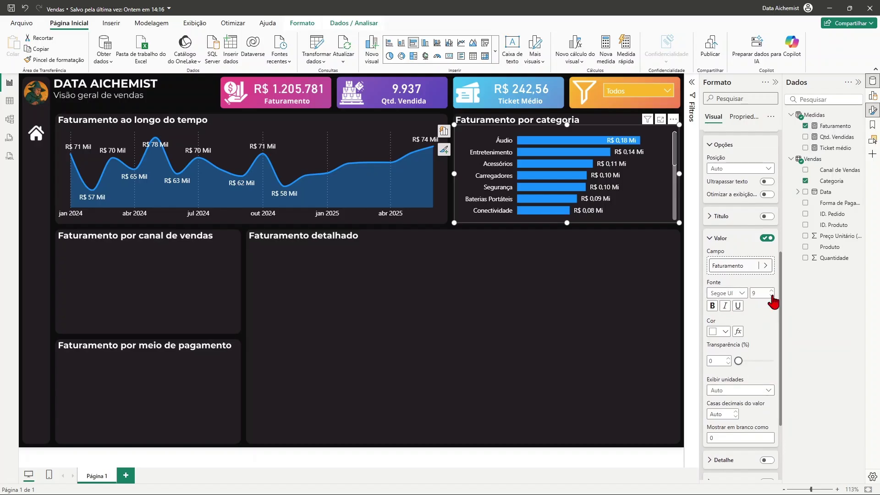
{"action": "left_click", "coordinate": [712, 306]}
{"action": "left_click", "coordinate": [712, 307]}
{"action": "scroll", "coordinate": [722, 195], "scroll_direction": "up", "scroll_amount": 3}
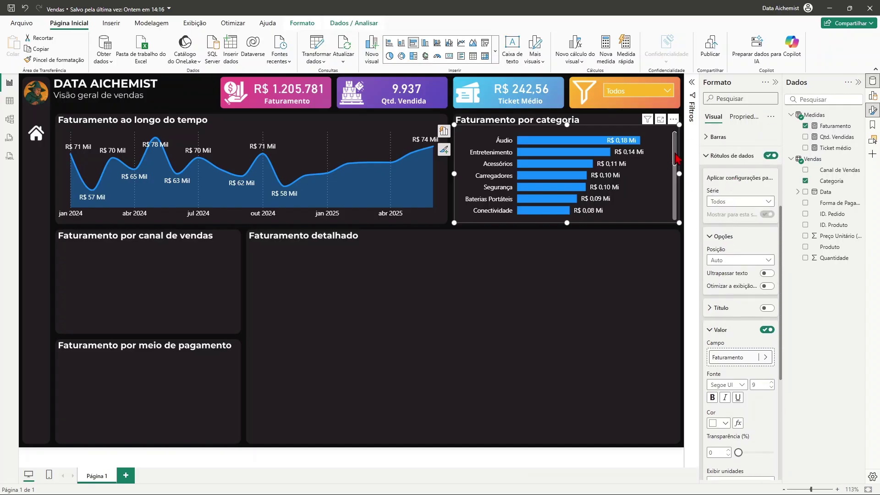
Set the maximum width of the category bar chart's Y-axis values to 50% and close the formatting options.
{"action": "left_click_drag", "start_coordinate": [677, 158], "coordinate": [679, 188]}
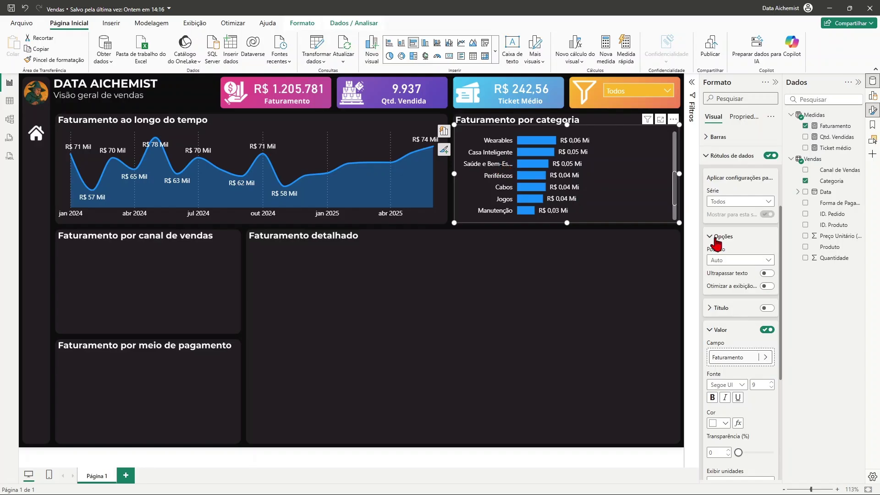
{"action": "left_click", "coordinate": [706, 157]}
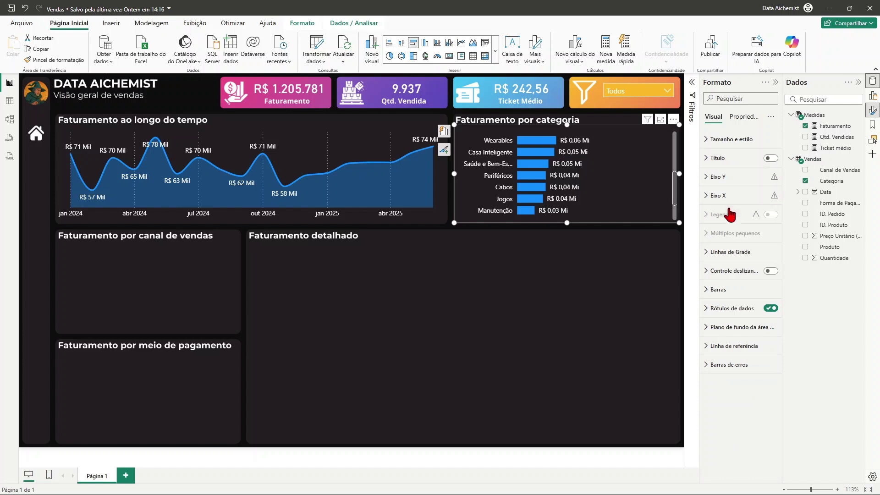
{"action": "left_click", "coordinate": [709, 179]}
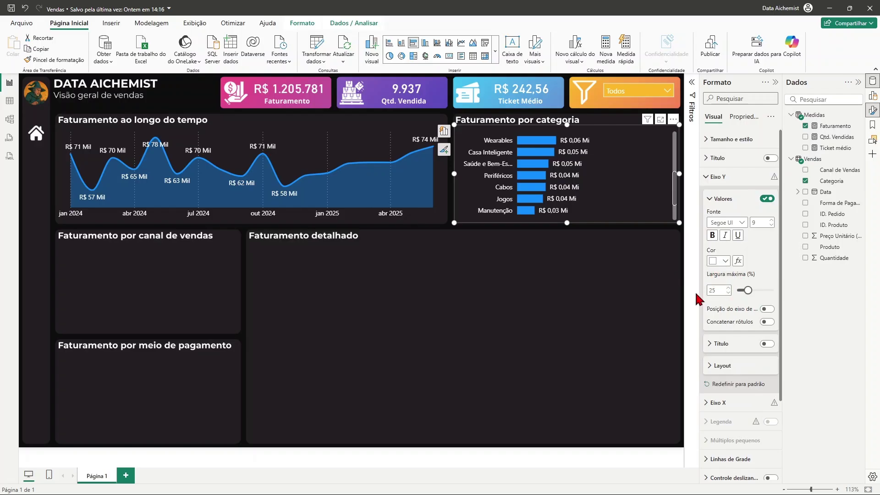
{"action": "left_click_drag", "start_coordinate": [747, 290], "coordinate": [749, 290]}
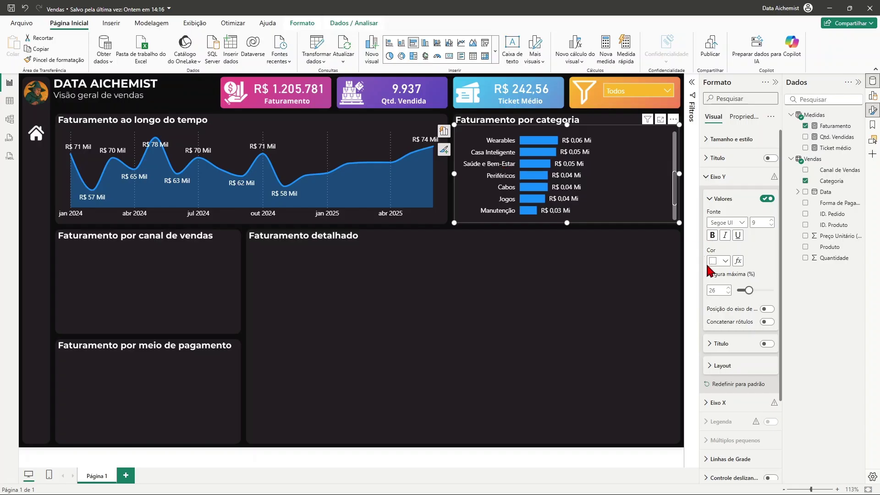
{"action": "left_click_drag", "start_coordinate": [749, 290], "coordinate": [777, 299]}
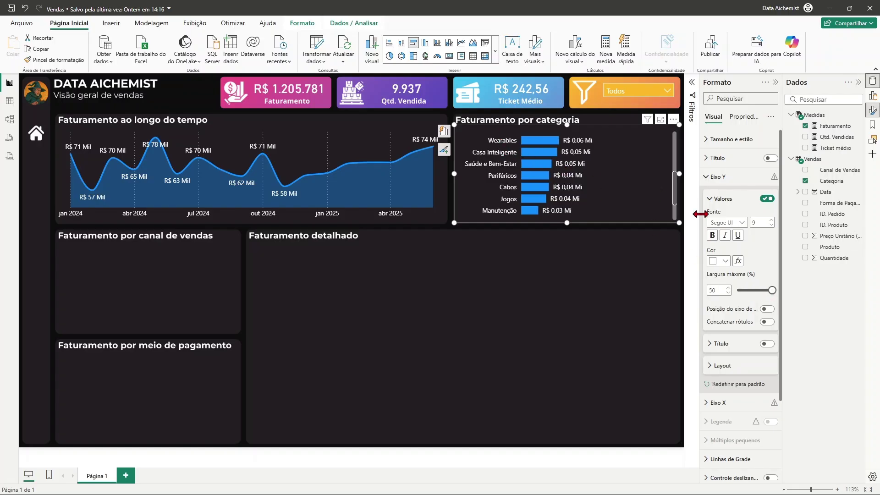
{"action": "left_click_drag", "start_coordinate": [676, 192], "coordinate": [688, 148]}
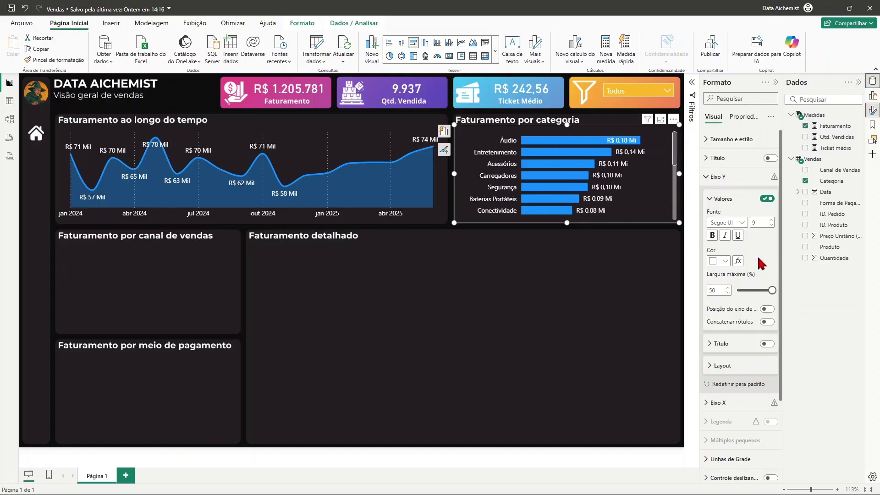
{"action": "left_click", "coordinate": [705, 179]}
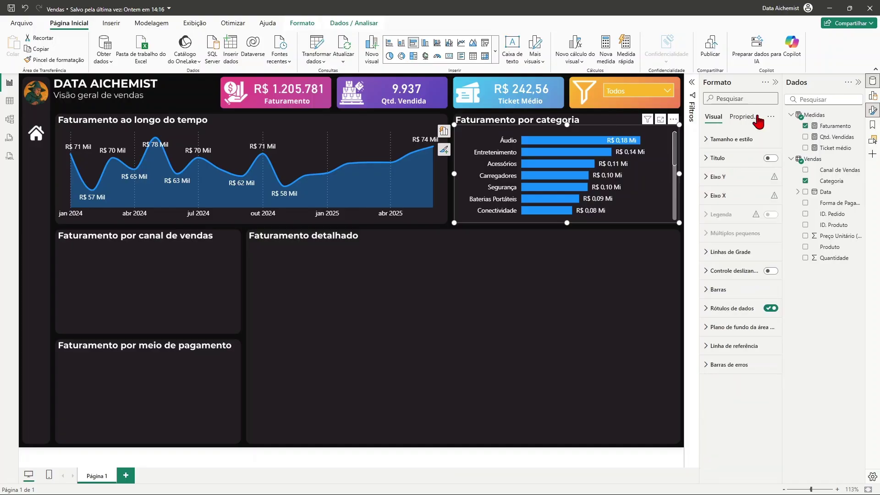
{"action": "left_click", "coordinate": [775, 82]}
{"action": "left_click", "coordinate": [566, 338]}
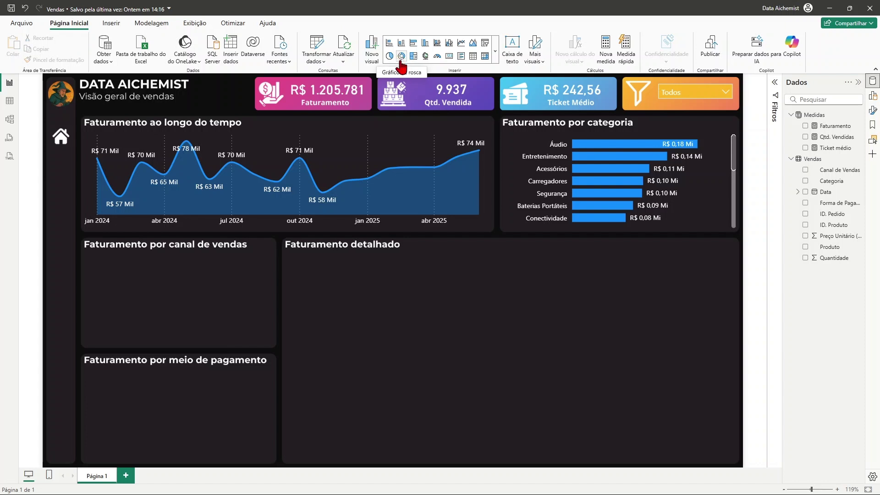
Insert a donut chart as a new visual and fit it into the "Faturamento por canal de vendas" card.
{"action": "left_click", "coordinate": [496, 59]}
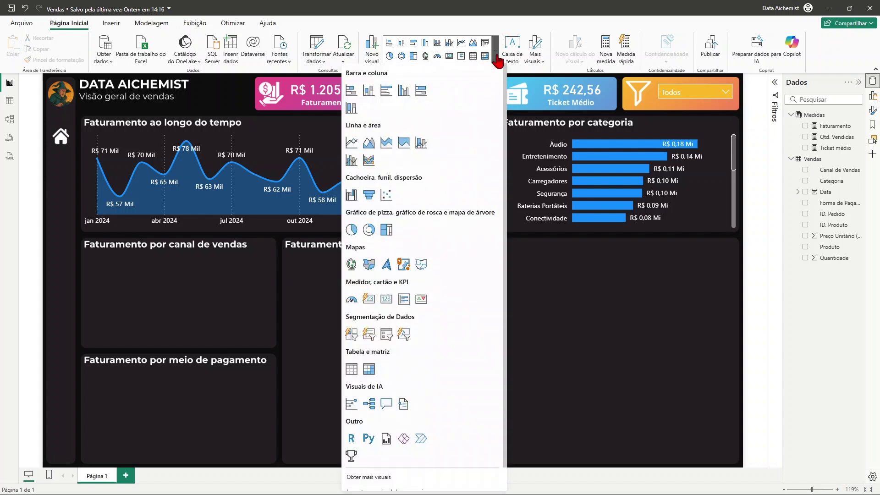
{"action": "left_click", "coordinate": [369, 230]}
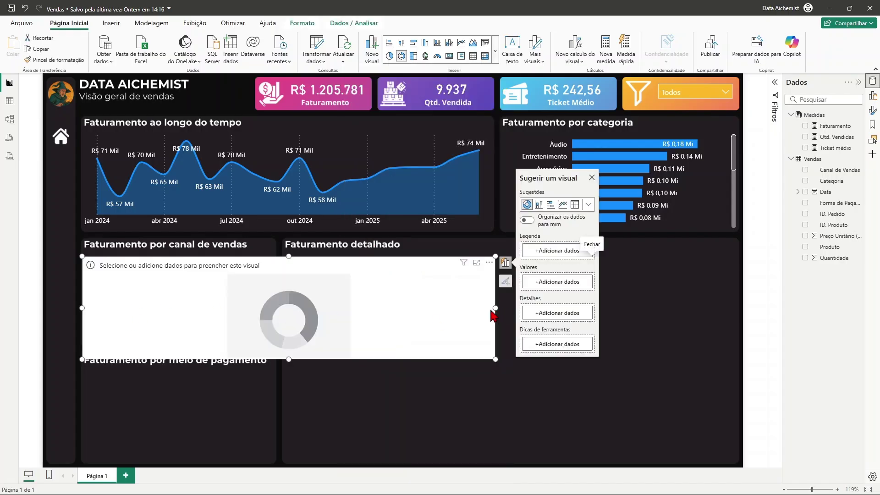
{"action": "left_click_drag", "start_coordinate": [496, 307], "coordinate": [275, 327]}
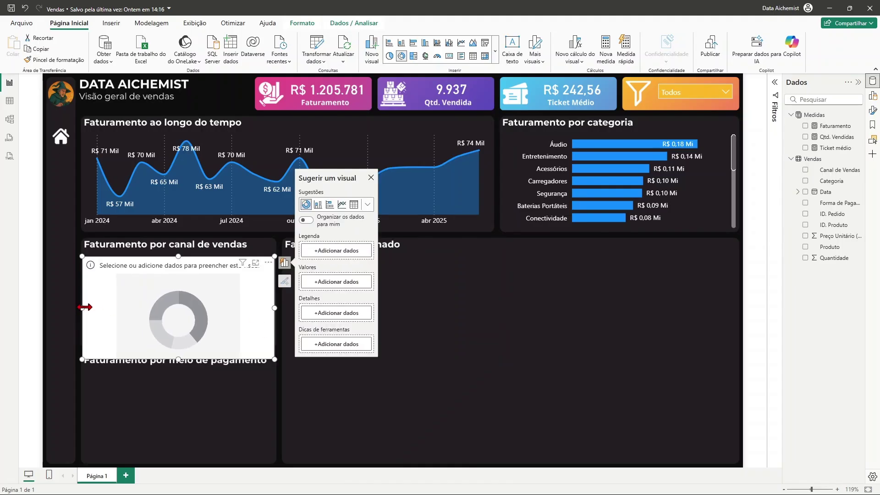
{"action": "left_click_drag", "start_coordinate": [85, 307], "coordinate": [82, 311]}
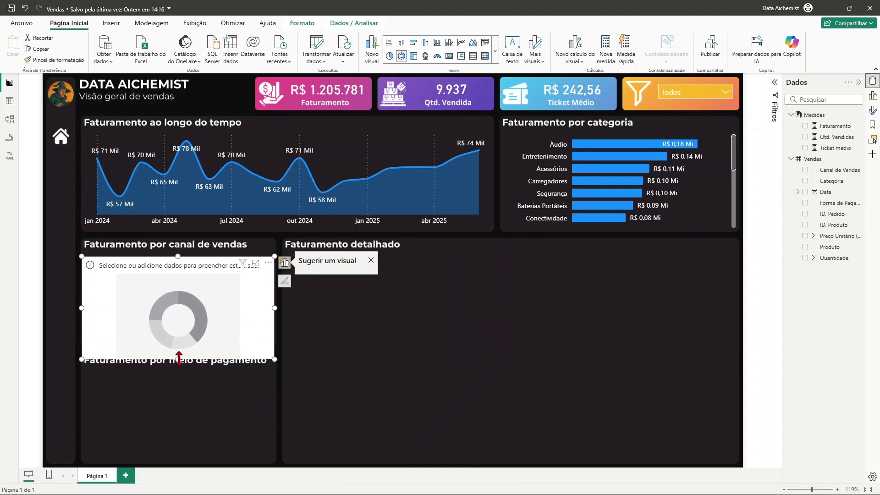
{"action": "mouse_move", "coordinate": [179, 357]}
{"action": "left_mouse_down"}
{"action": "mouse_move", "coordinate": [180, 343]}
{"action": "mouse_move", "coordinate": [184, 356]}
{"action": "left_mouse_up"}
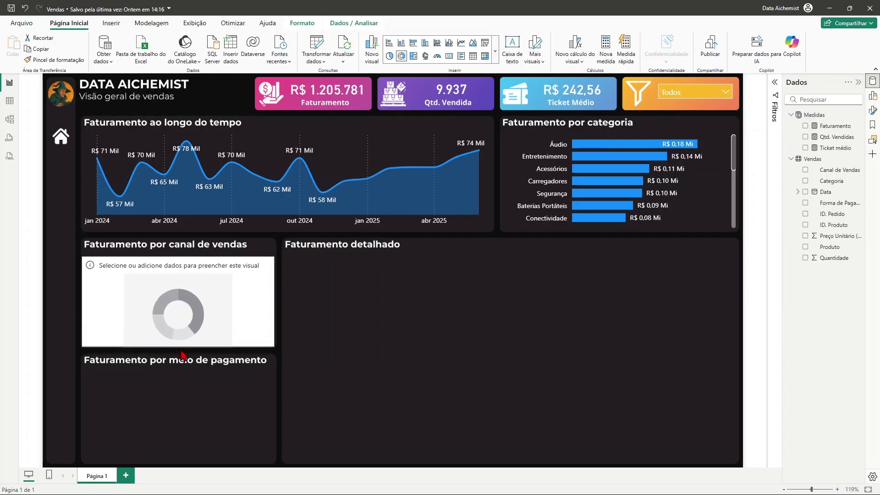
{"action": "left_click_drag", "start_coordinate": [271, 301], "coordinate": [278, 311]}
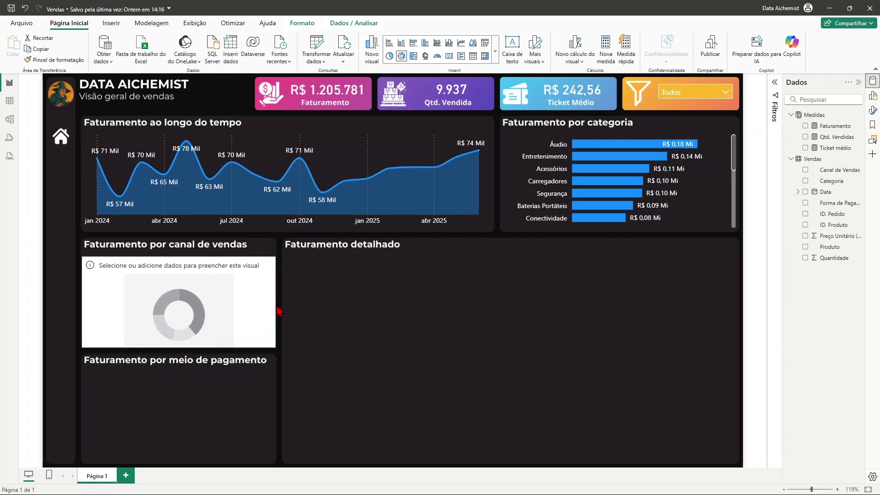
{"action": "left_click", "coordinate": [172, 395]}
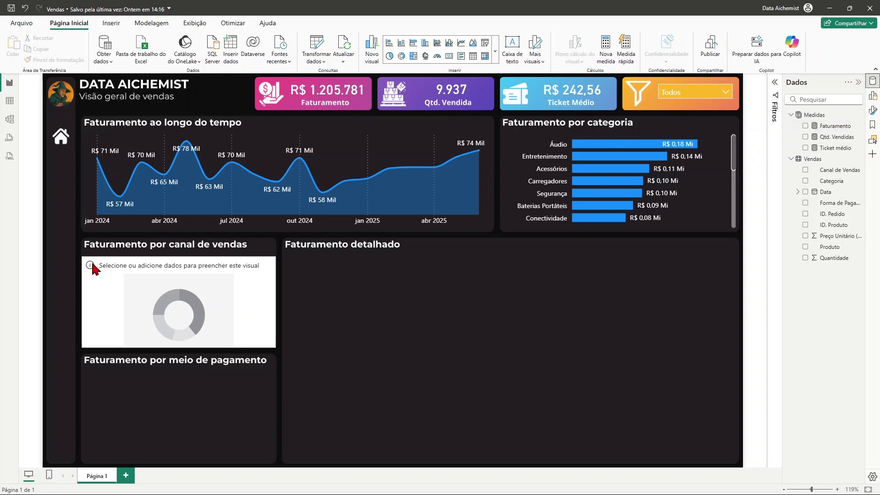
Add the Faturamento measure as the donut chart's values and the Canal de Vendas field as its legend.
{"action": "left_click_drag", "start_coordinate": [834, 126], "coordinate": [202, 316]}
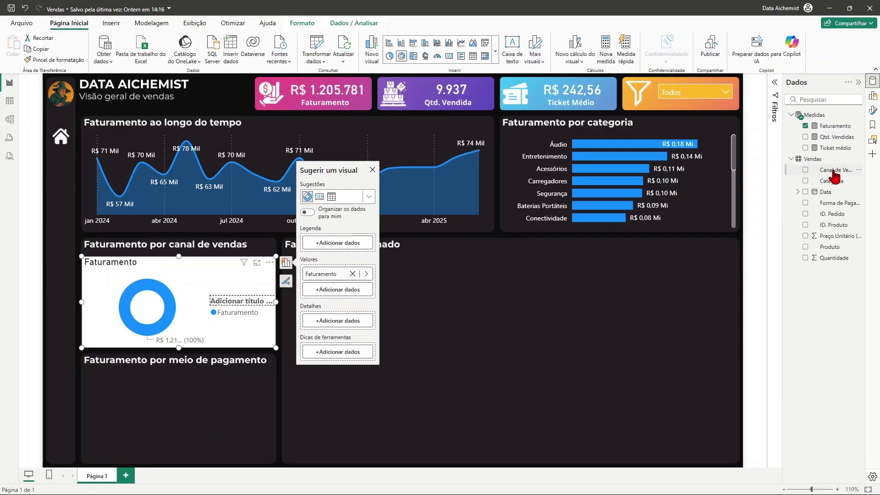
{"action": "left_click_drag", "start_coordinate": [839, 174], "coordinate": [215, 293]}
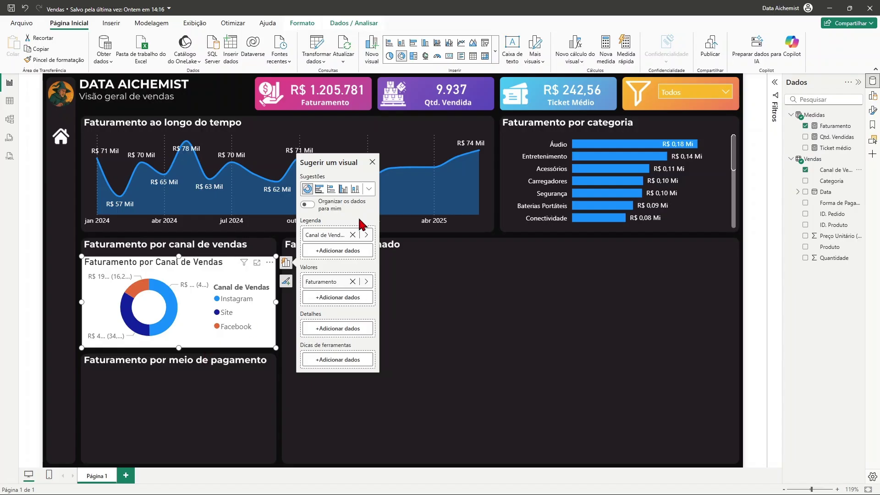
{"action": "left_click", "coordinate": [546, 307]}
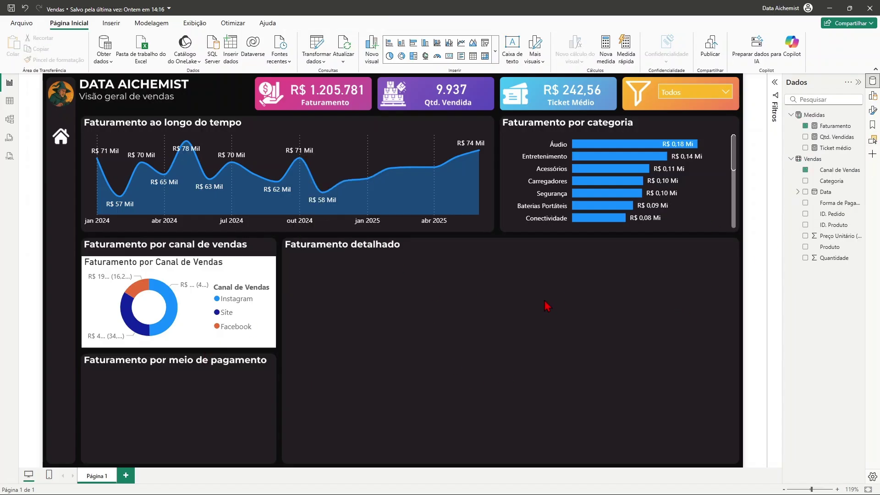
Turn off the donut chart's title and extend the chart upward to a height of about 179, just under the card heading.
{"action": "left_click", "coordinate": [257, 346]}
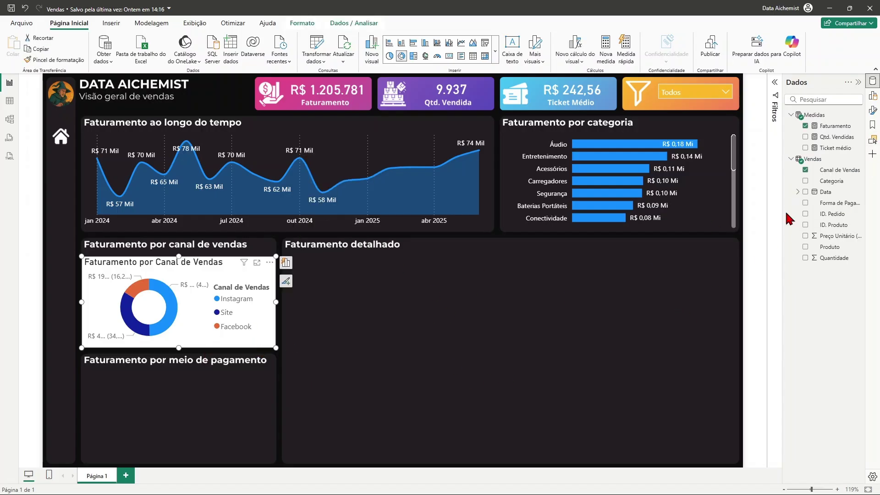
{"action": "left_click", "coordinate": [872, 112]}
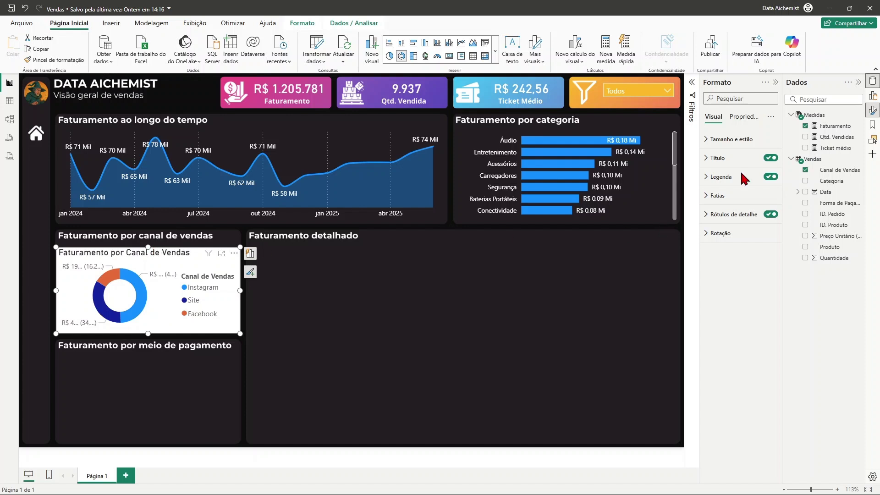
{"action": "left_click", "coordinate": [771, 158]}
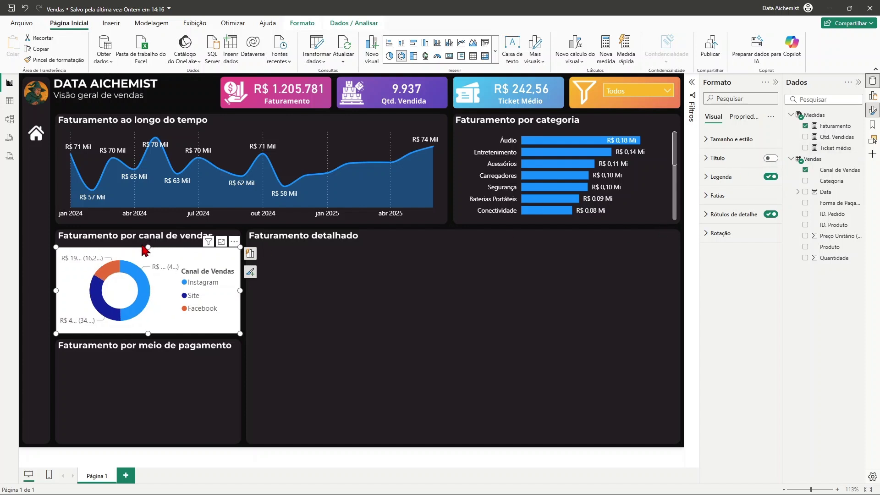
{"action": "left_click_drag", "start_coordinate": [147, 247], "coordinate": [147, 240]}
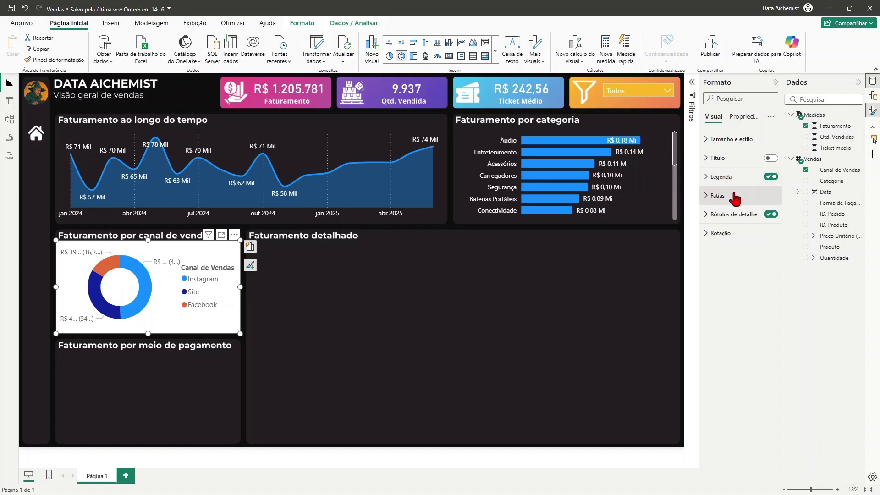
{"action": "left_click", "coordinate": [772, 158]}
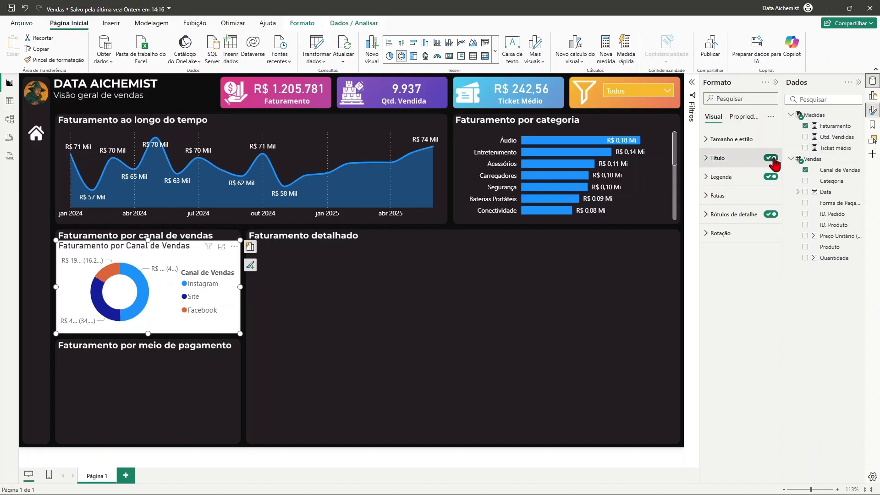
{"action": "left_click", "coordinate": [772, 158]}
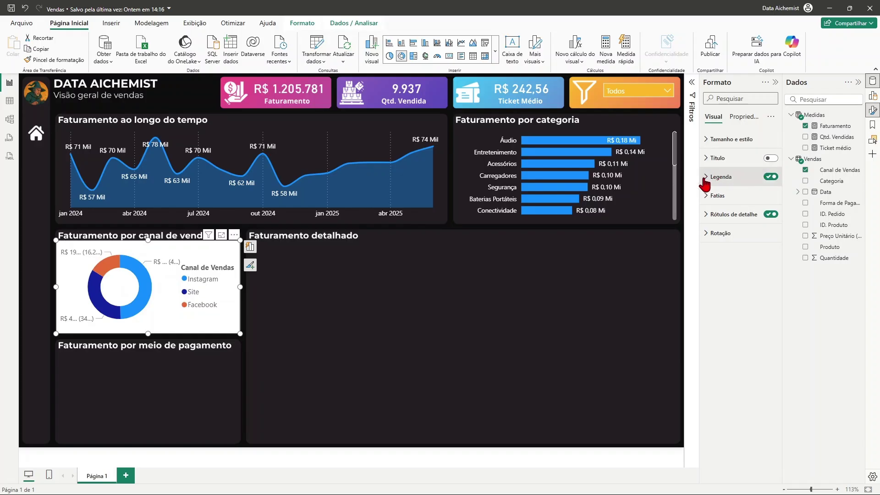
Turn off the donut chart legend's title and set the legend position to Superior esquerdo.
{"action": "left_click", "coordinate": [705, 179]}
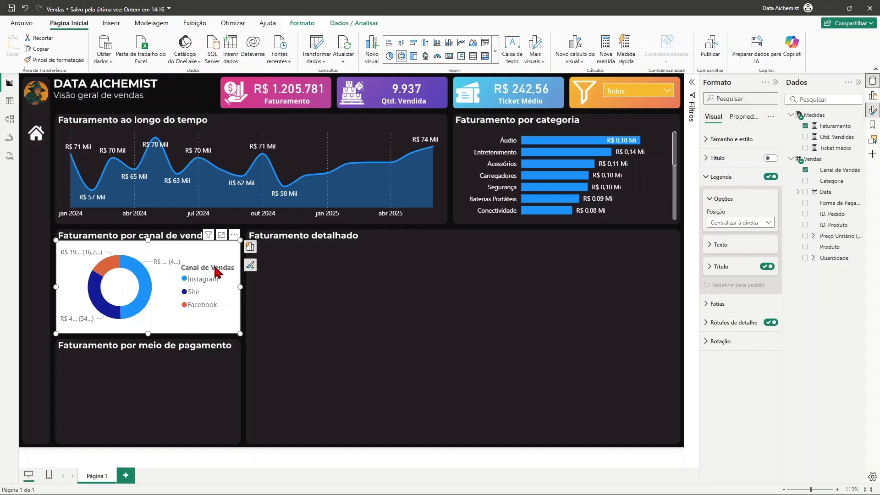
{"action": "left_click", "coordinate": [768, 267]}
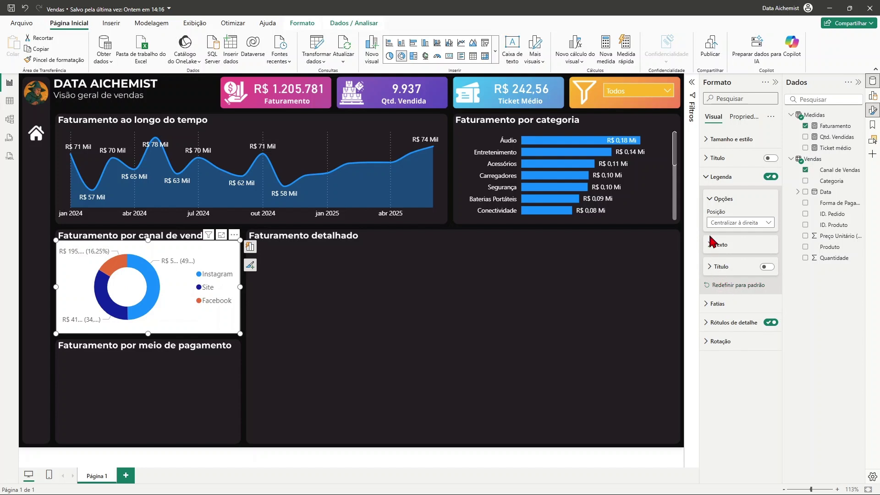
{"action": "left_click", "coordinate": [760, 223]}
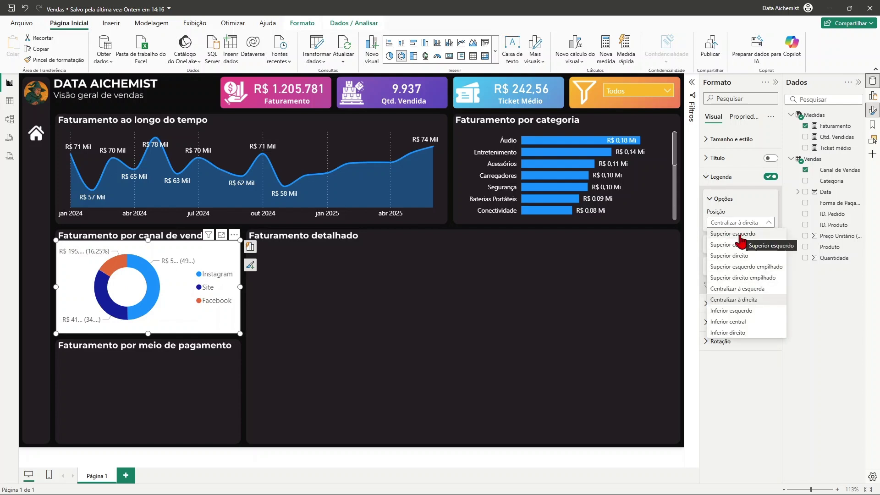
{"action": "left_click", "coordinate": [740, 234]}
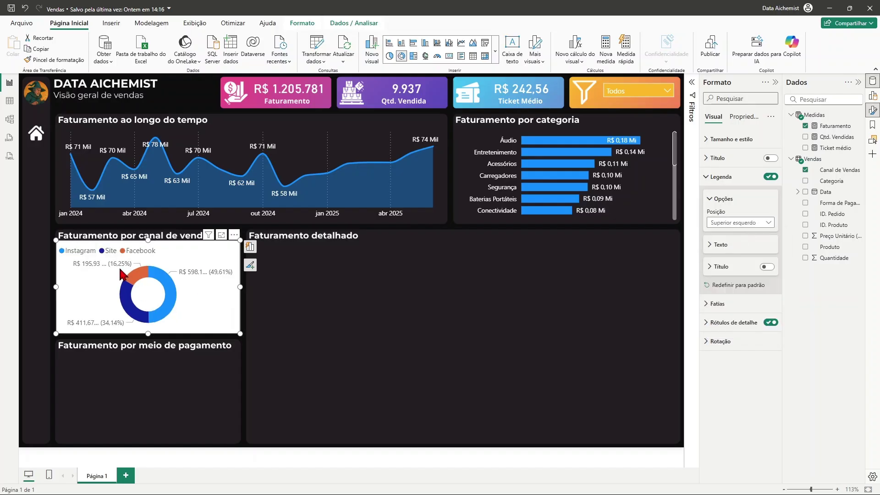
Try the legend positions Superior central, Superior direito and Inferior direito, and return the legend to Superior esquerdo.
{"action": "left_click", "coordinate": [733, 224]}
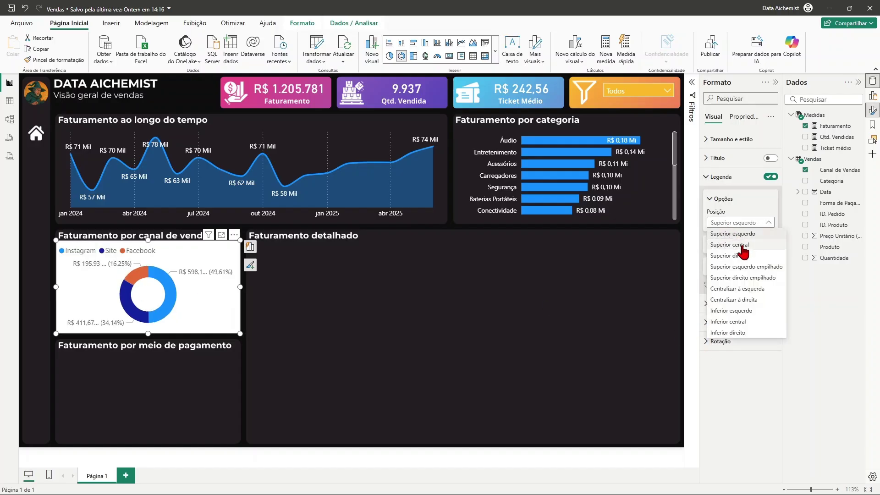
{"action": "left_click", "coordinate": [742, 245]}
{"action": "left_click", "coordinate": [736, 223]}
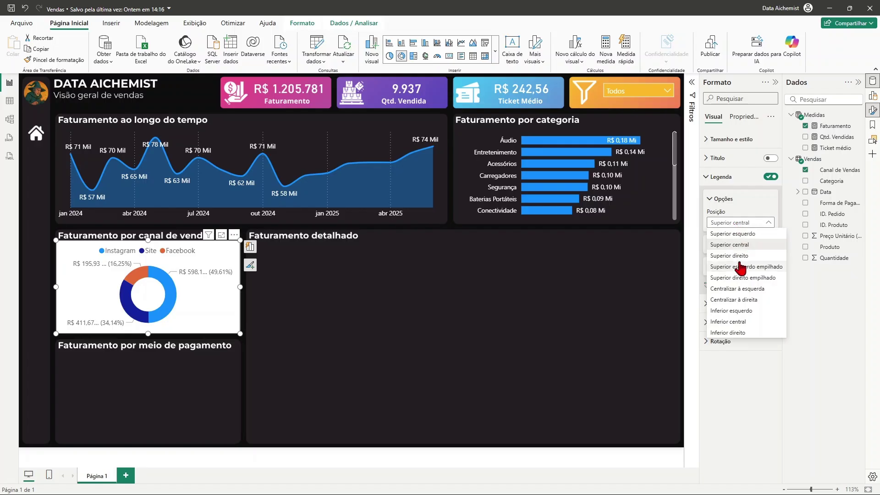
{"action": "left_click", "coordinate": [739, 256]}
{"action": "left_click", "coordinate": [739, 223]}
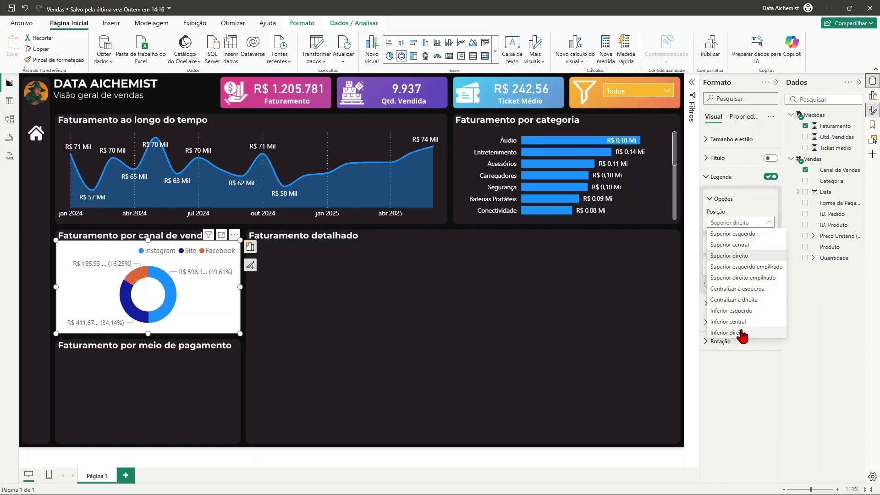
{"action": "left_click", "coordinate": [739, 333]}
{"action": "left_click", "coordinate": [742, 223]}
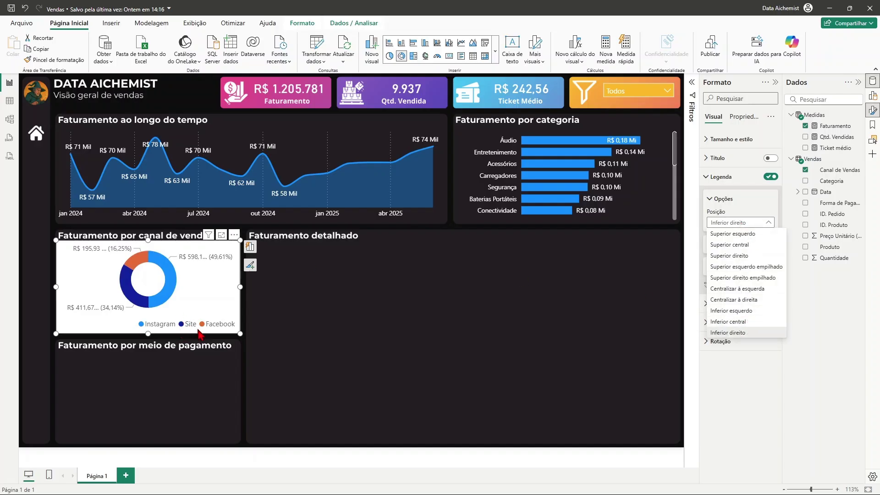
{"action": "left_click", "coordinate": [737, 234]}
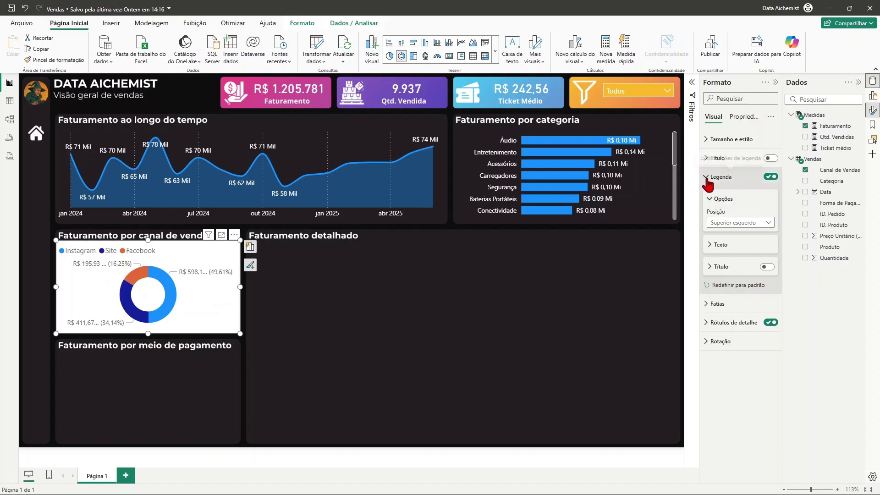
{"action": "left_click", "coordinate": [706, 179]}
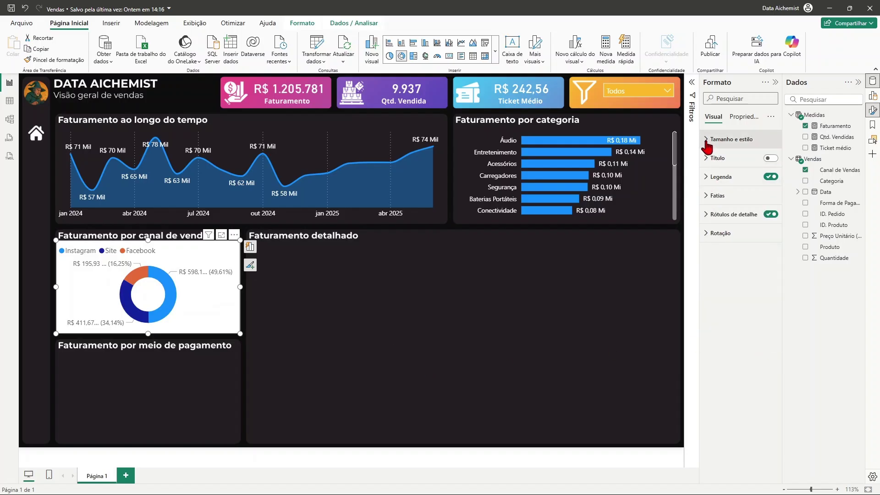
Turn off the donut chart's background (Tela de fundo) in its size and style settings.
{"action": "left_click", "coordinate": [711, 140]}
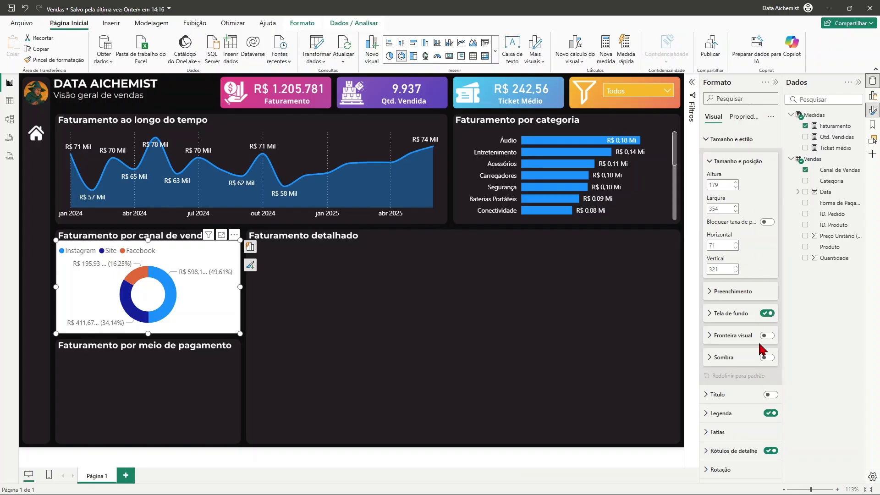
{"action": "left_click", "coordinate": [768, 314]}
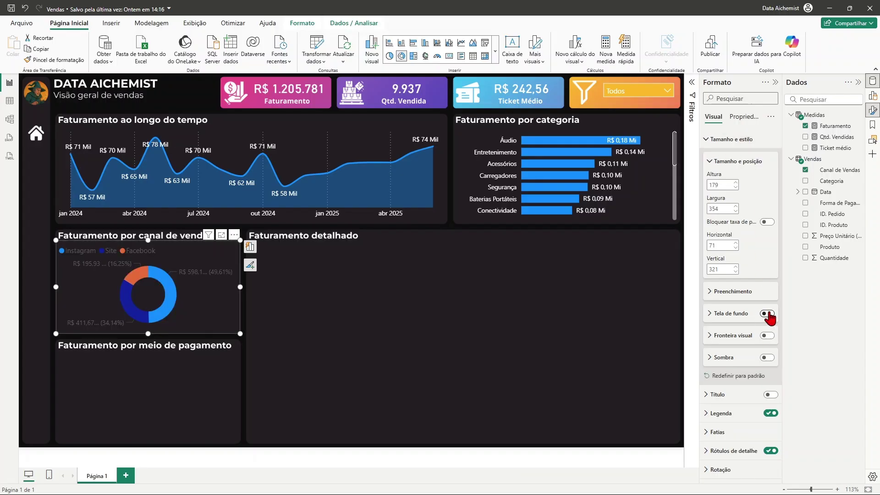
{"action": "left_click", "coordinate": [707, 145]}
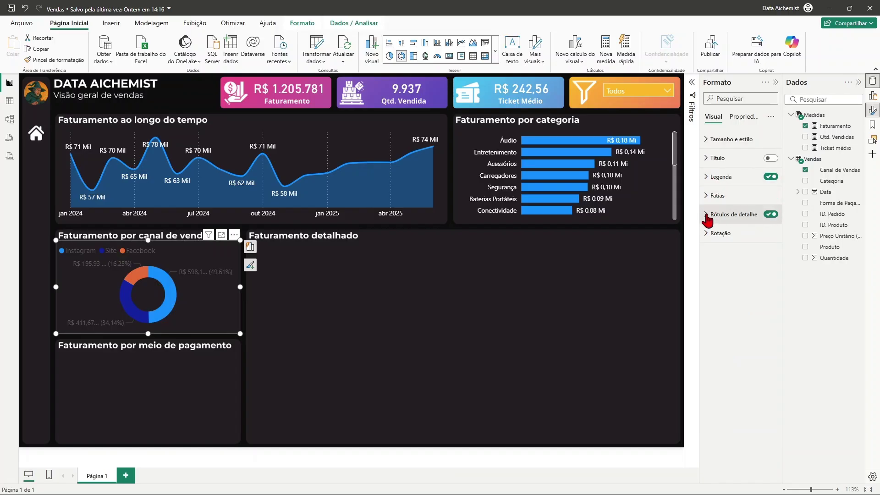
Set the colour of the donut chart's detail label values to white.
{"action": "left_click", "coordinate": [706, 215]}
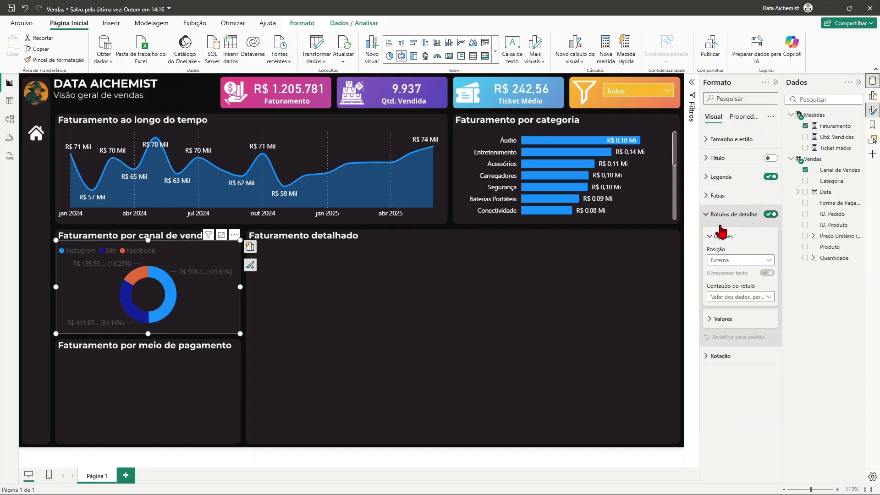
{"action": "left_click", "coordinate": [710, 319]}
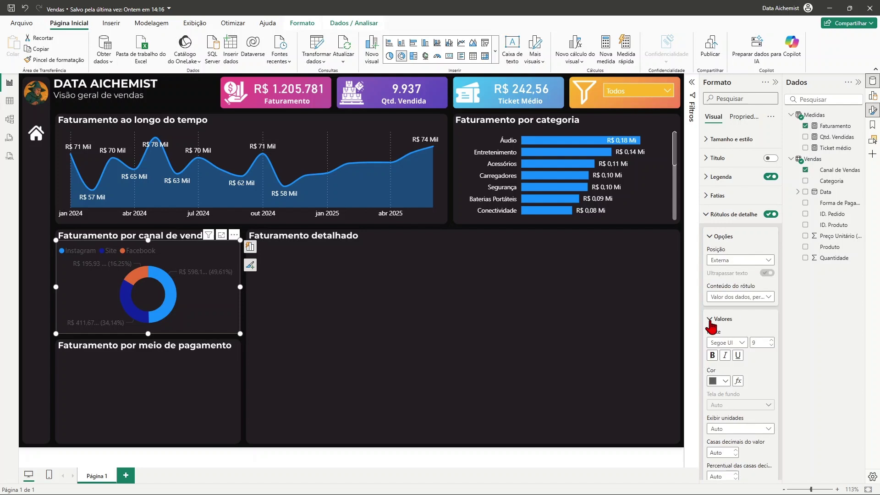
{"action": "left_click", "coordinate": [725, 381]}
{"action": "left_click", "coordinate": [718, 343]}
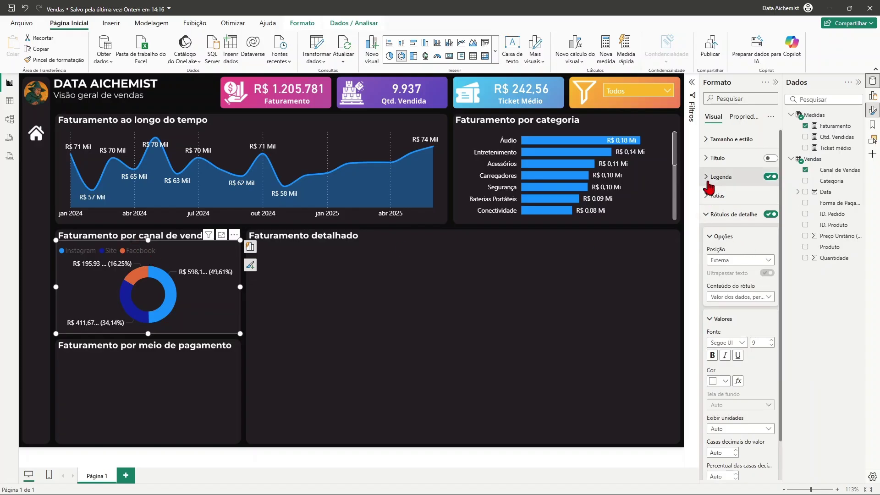
Set the text colour of the donut chart's legend to white (Branco).
{"action": "left_click", "coordinate": [707, 177]}
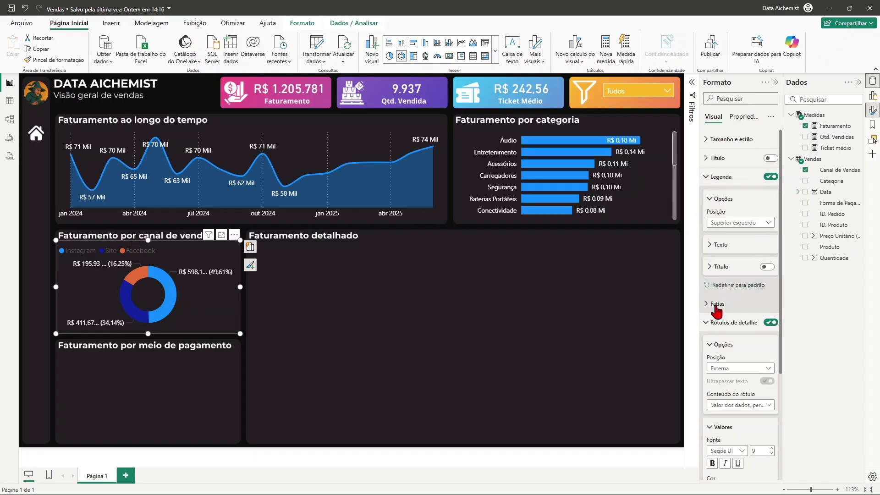
{"action": "left_click", "coordinate": [710, 323]}
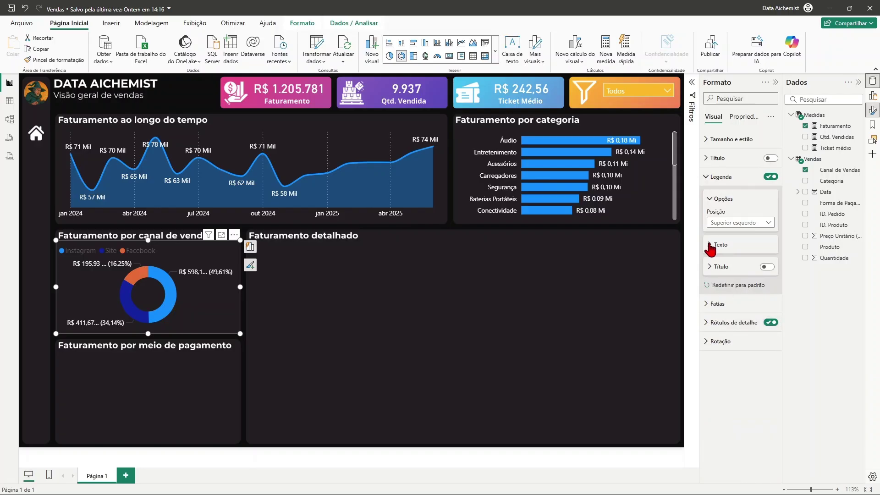
{"action": "left_click", "coordinate": [710, 245]}
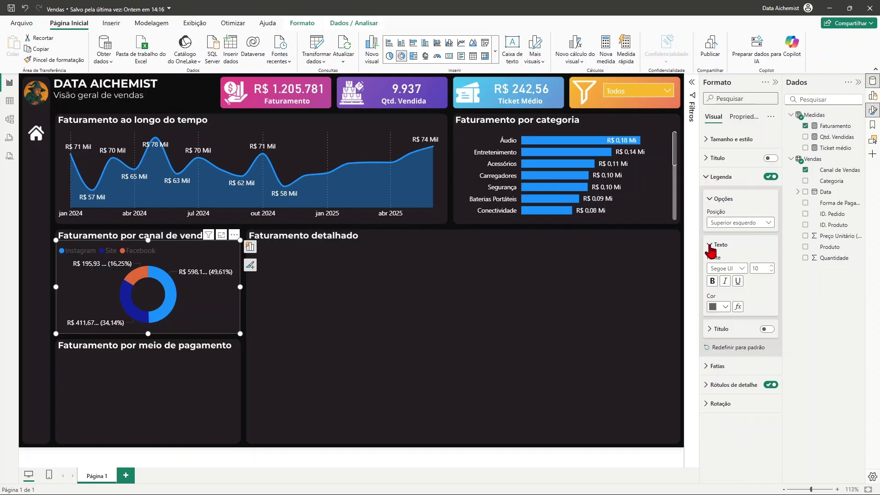
{"action": "left_click", "coordinate": [709, 246]}
{"action": "left_click", "coordinate": [710, 247]}
{"action": "left_click", "coordinate": [718, 307]}
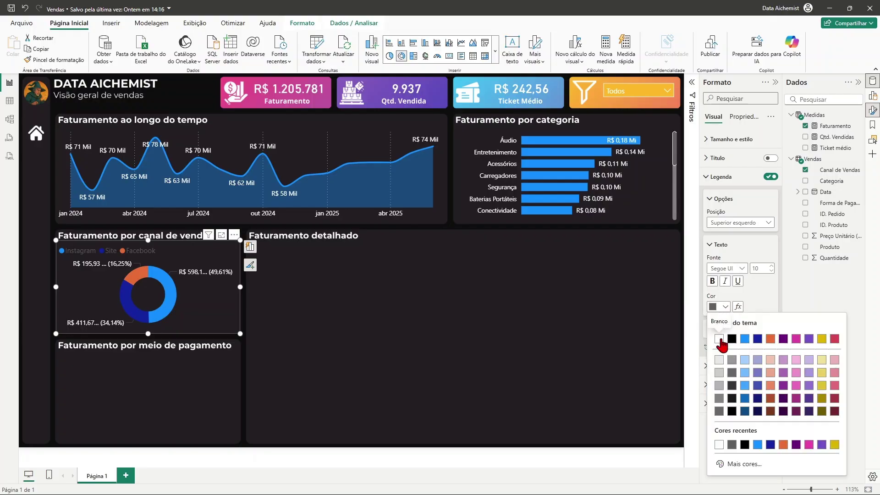
{"action": "left_click", "coordinate": [719, 339]}
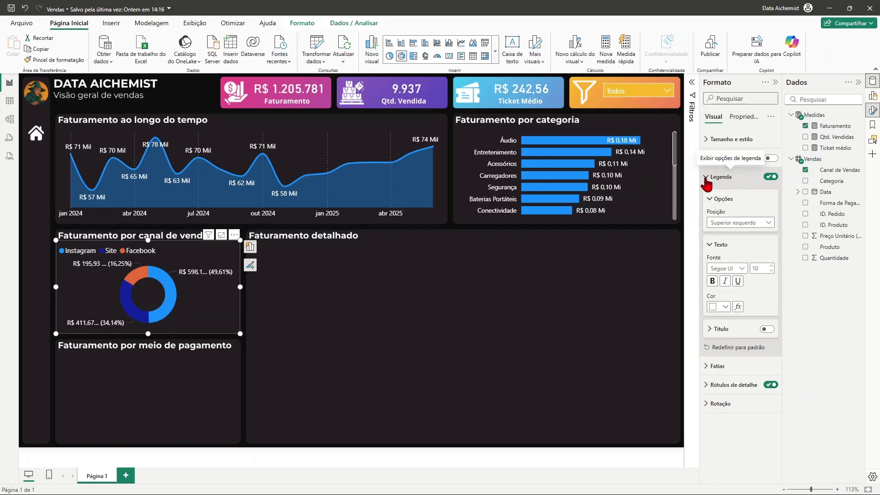
{"action": "left_click", "coordinate": [706, 181]}
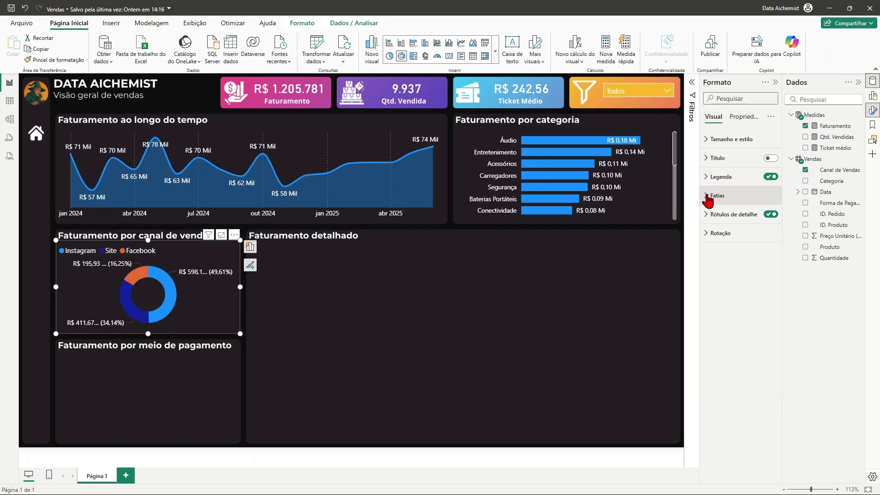
{"action": "left_click", "coordinate": [709, 196]}
{"action": "left_click", "coordinate": [764, 243]}
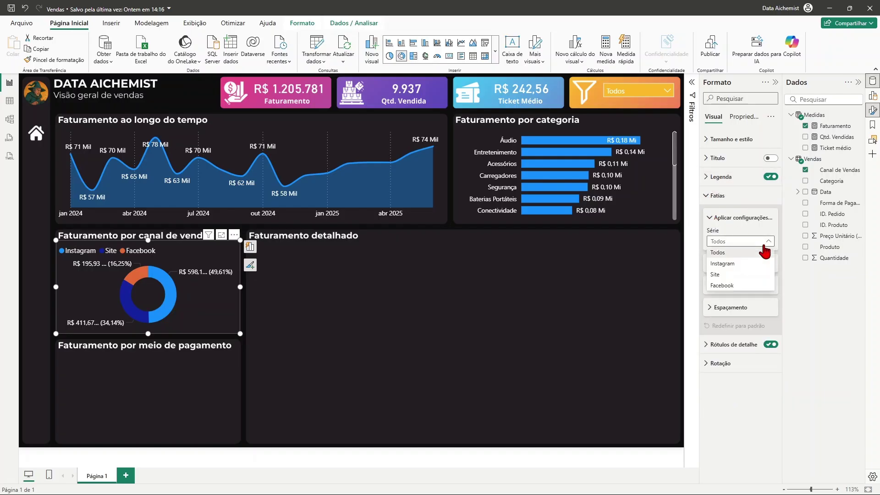
{"action": "left_click", "coordinate": [764, 251]}
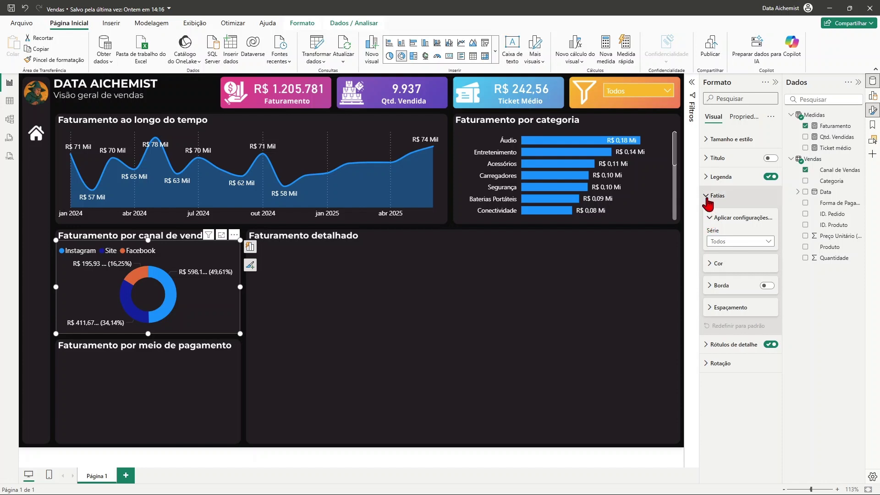
{"action": "left_click", "coordinate": [706, 197]}
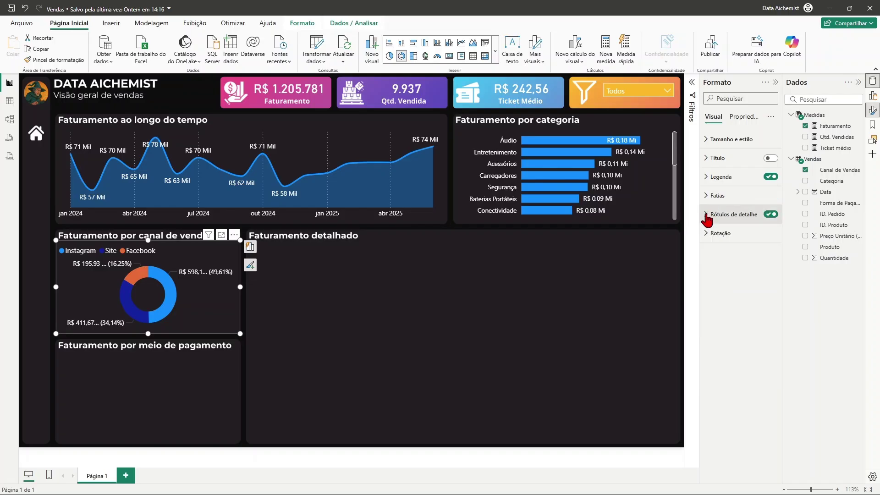
{"action": "left_click", "coordinate": [706, 214]}
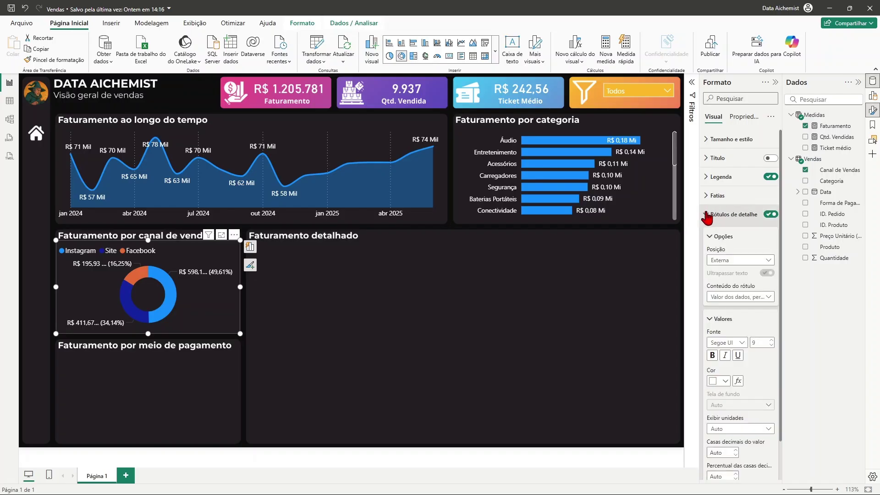
{"action": "left_click", "coordinate": [707, 215]}
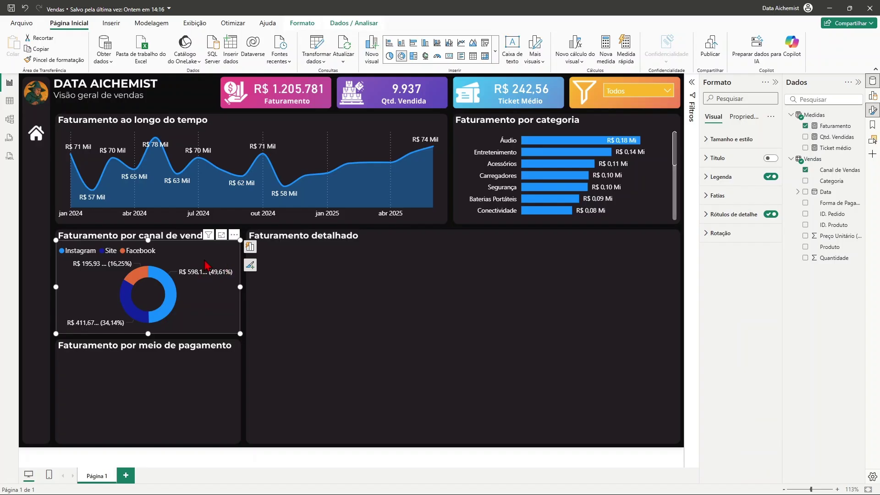
Show the donut chart's detail label values in thousands (Milhares) with 0 decimal places.
{"action": "left_click", "coordinate": [708, 214]}
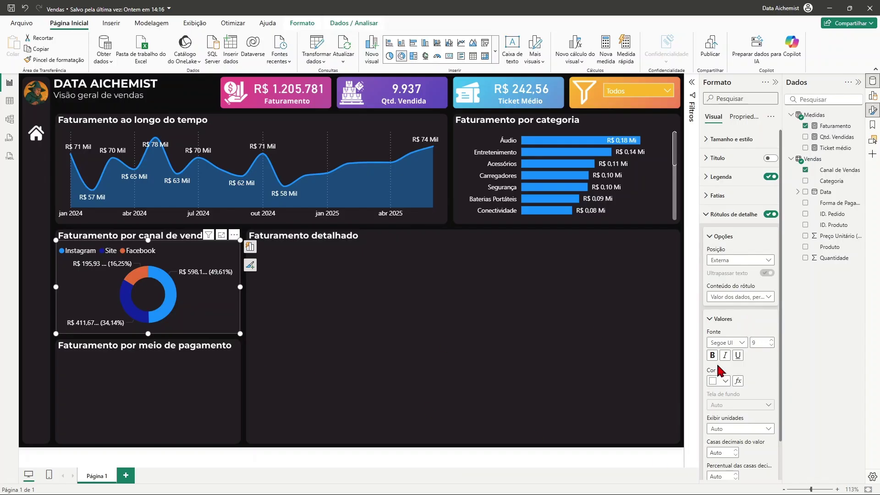
{"action": "scroll", "coordinate": [731, 261], "scroll_direction": "down", "scroll_amount": 2}
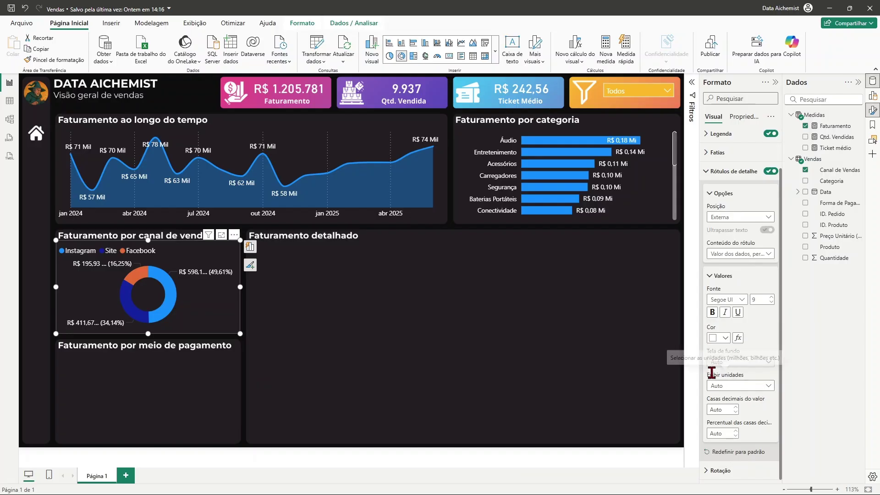
{"action": "left_click", "coordinate": [760, 385]}
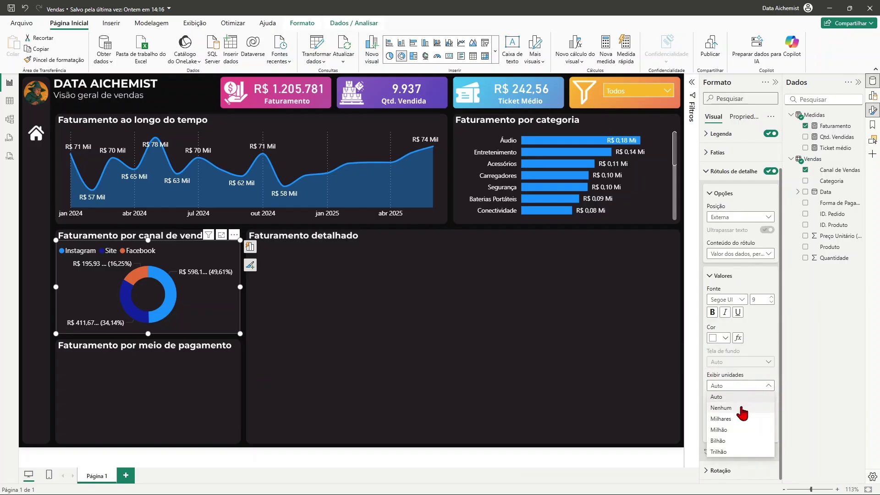
{"action": "left_click", "coordinate": [744, 412]}
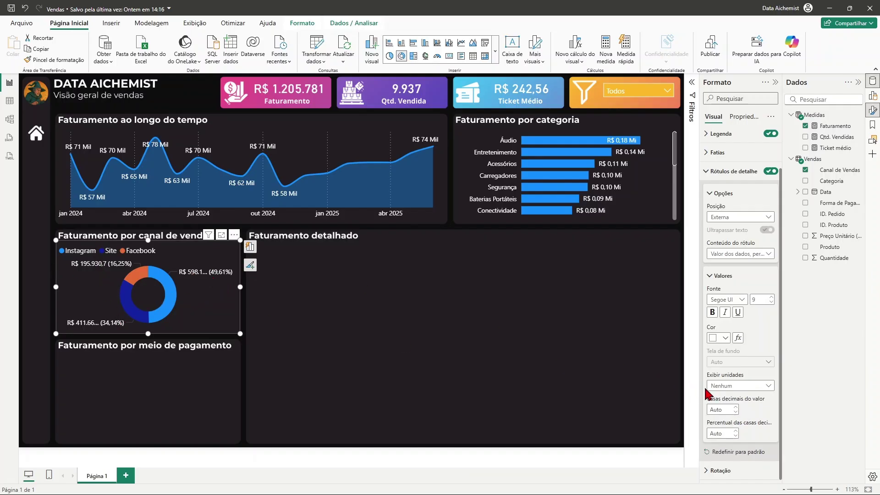
{"action": "left_click", "coordinate": [728, 386]}
{"action": "left_click", "coordinate": [731, 422]}
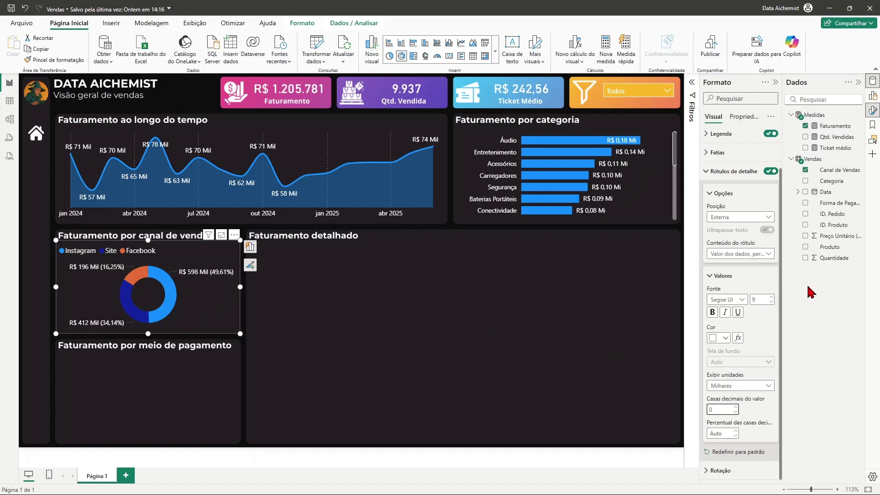
{"action": "left_click", "coordinate": [324, 330]}
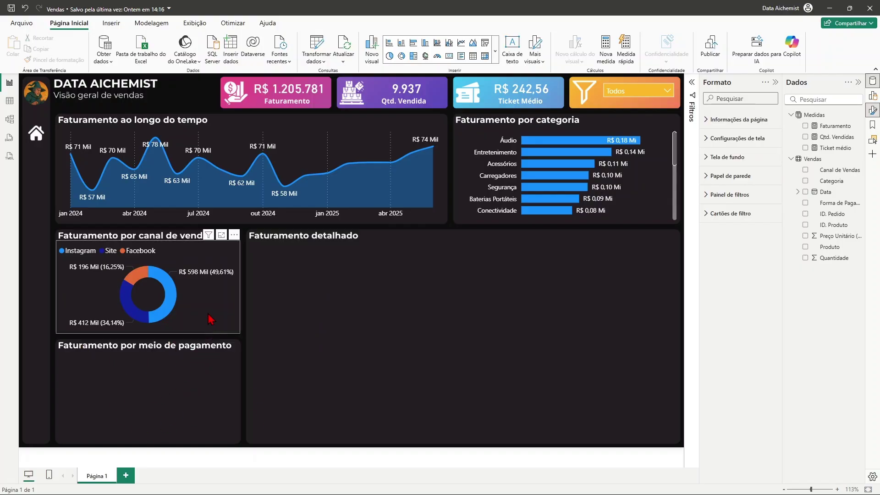
Duplicate the sales channel donut chart and place the copy inside the "Faturamento por meio de pagamento" card.
{"action": "left_click", "coordinate": [216, 305]}
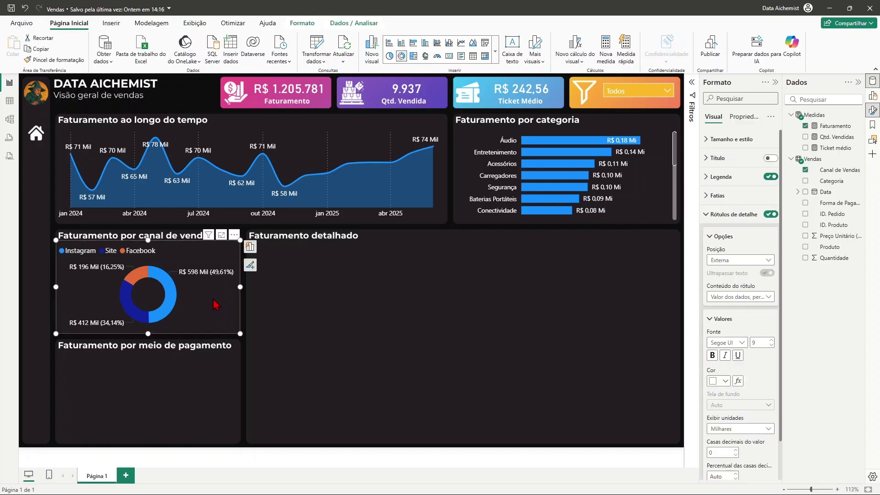
{"action": "left_click", "coordinate": [290, 316]}
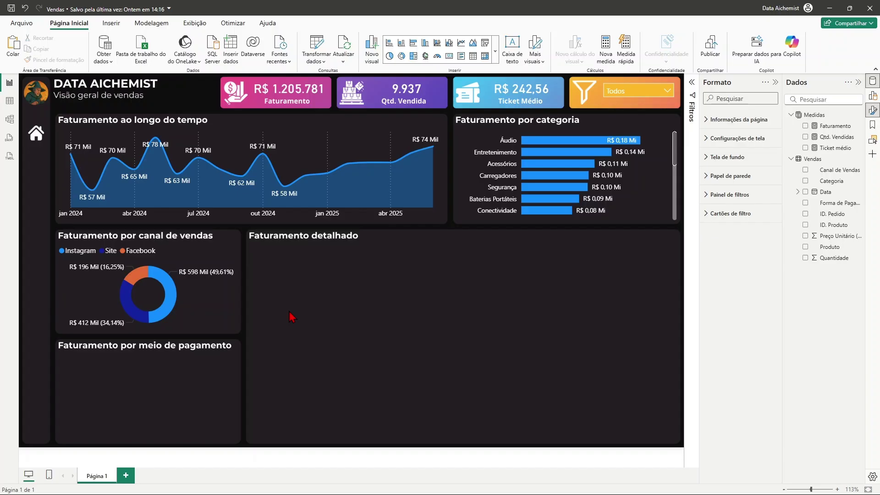
{"action": "key", "text": "ctrl+v"}
{"action": "left_click_drag", "start_coordinate": [218, 301], "coordinate": [212, 429]}
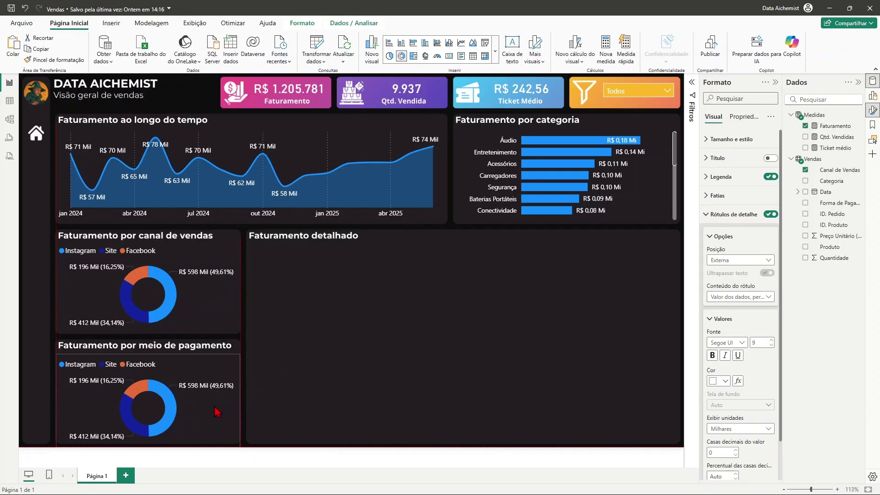
{"action": "left_click_drag", "start_coordinate": [217, 412], "coordinate": [216, 407]}
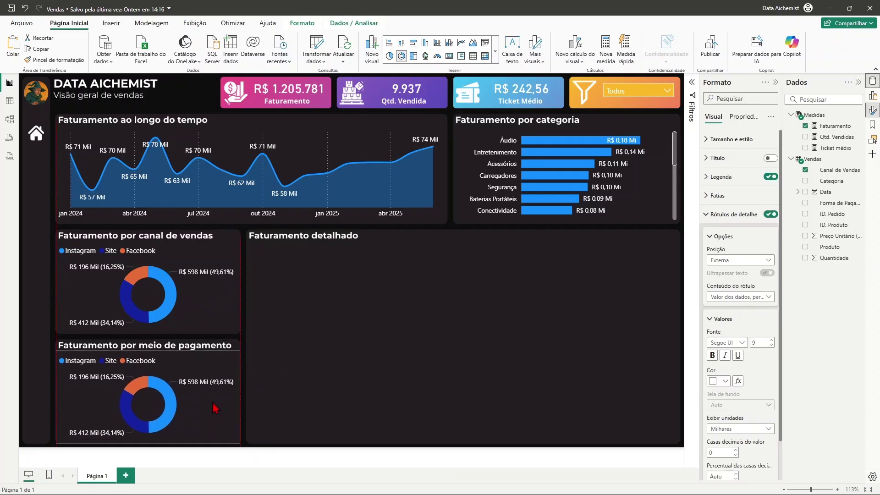
{"action": "left_click", "coordinate": [324, 370]}
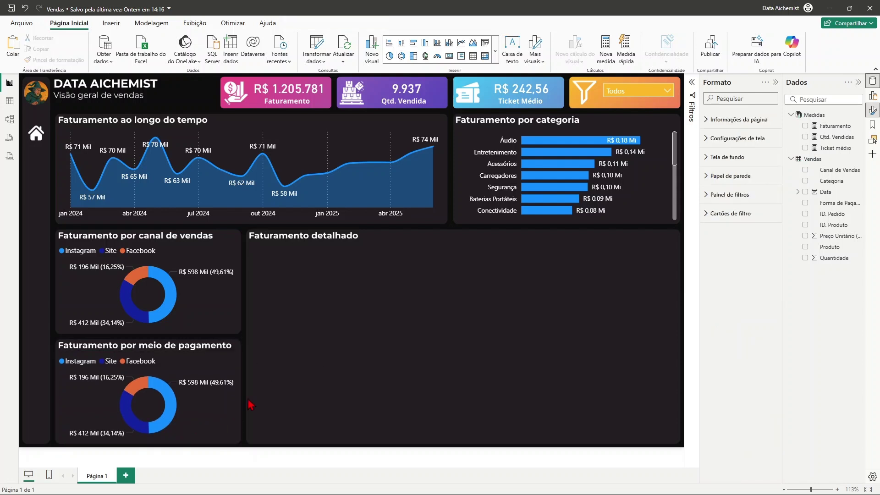
Replace Canal de Vendas with the payment method field (Forma de Pagamento) as the legend of the copied donut chart.
{"action": "left_click", "coordinate": [219, 411]}
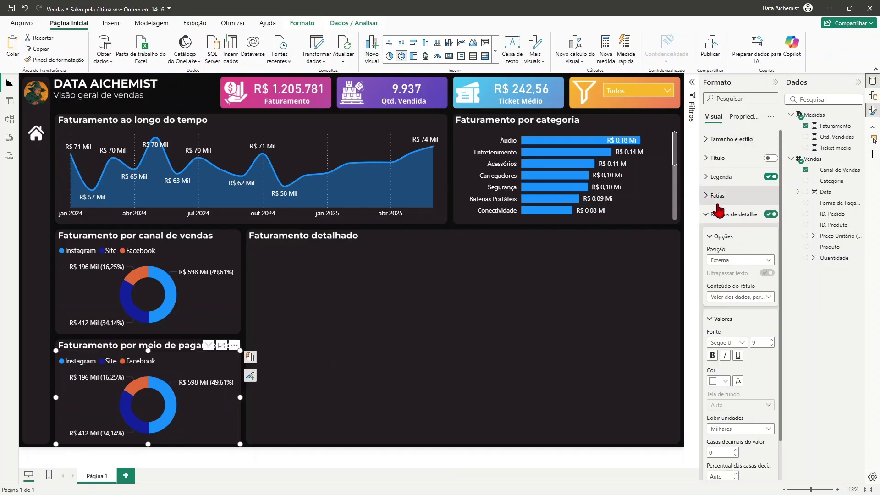
{"action": "left_click", "coordinate": [775, 83]}
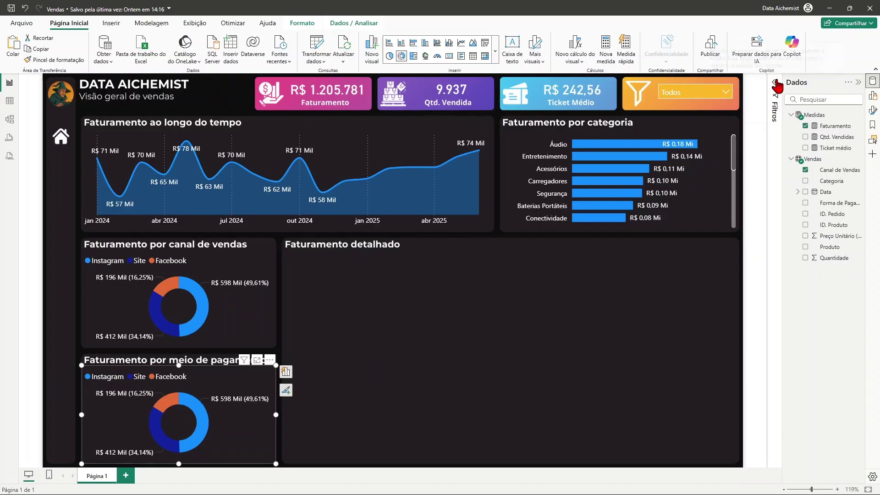
{"action": "left_click", "coordinate": [873, 98]}
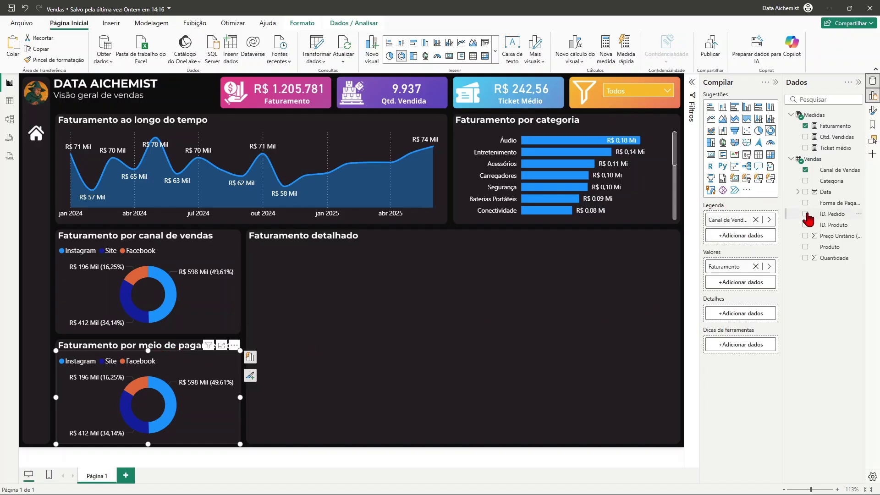
{"action": "left_click", "coordinate": [756, 220]}
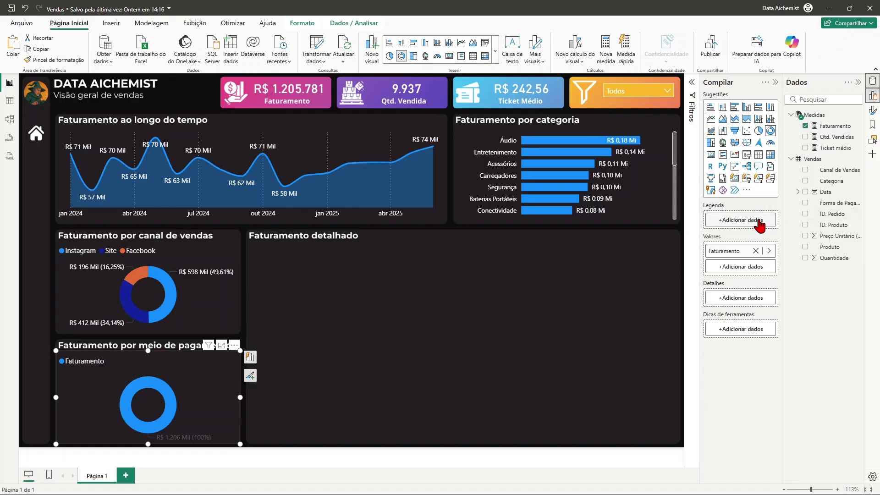
{"action": "left_click_drag", "start_coordinate": [832, 204], "coordinate": [745, 224]}
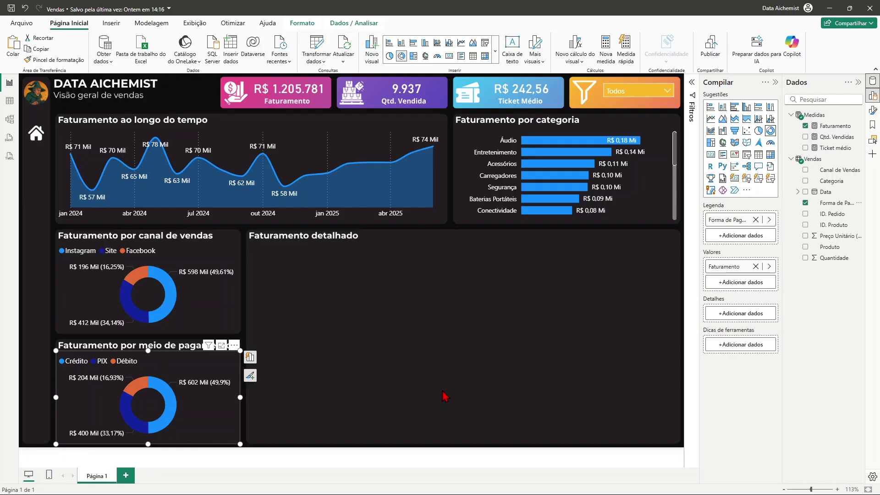
{"action": "left_click", "coordinate": [445, 395]}
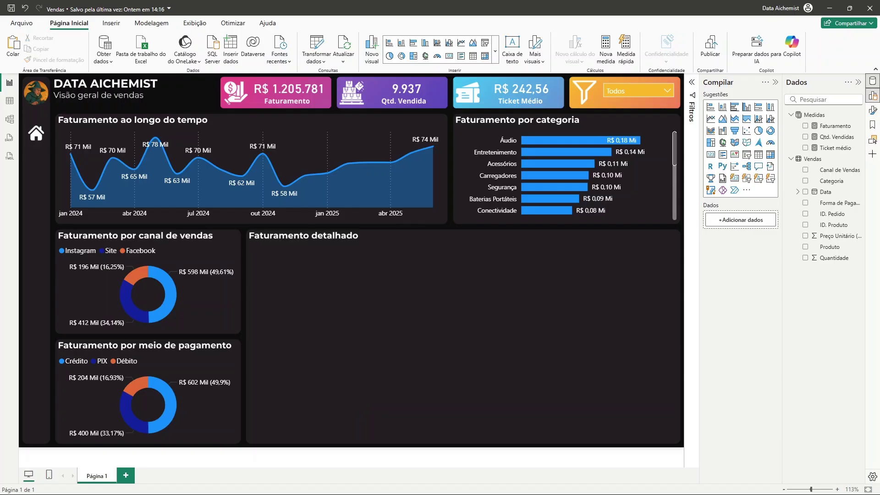
Collapse the Compilar and Dados panes and open the customization of the report's current theme.
{"action": "left_click", "coordinate": [775, 83]}
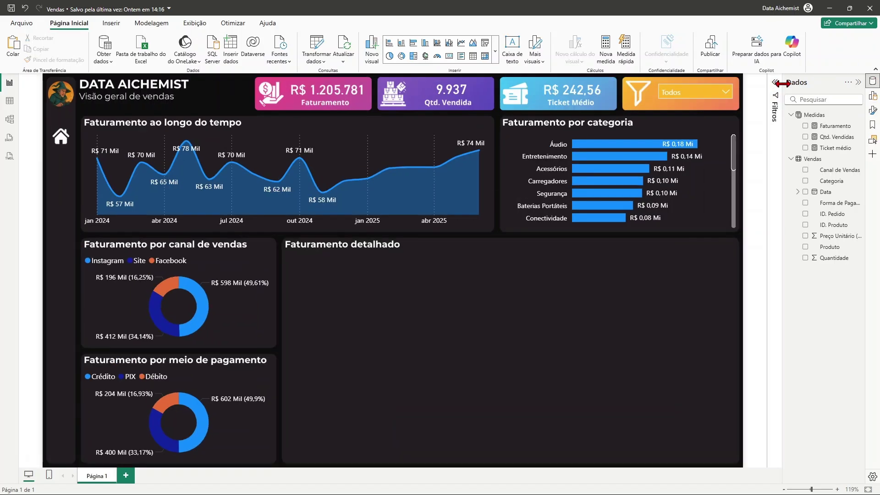
{"action": "left_click", "coordinate": [858, 83]}
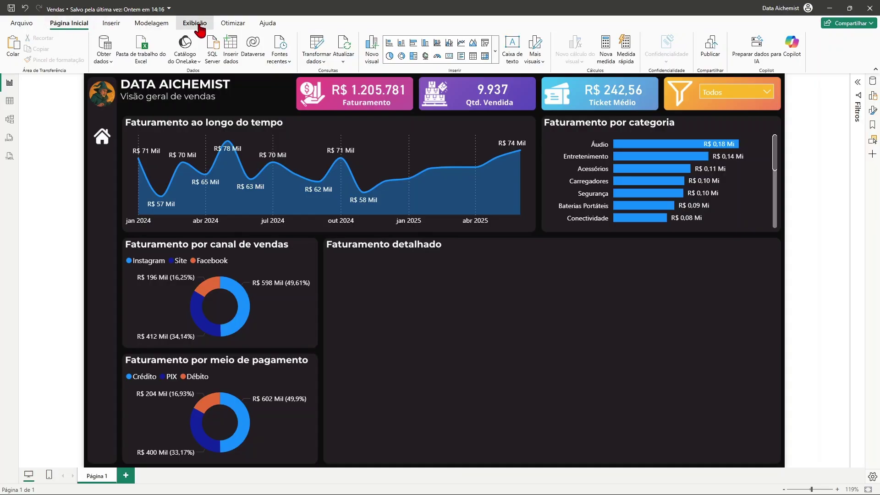
{"action": "left_click", "coordinate": [199, 26]}
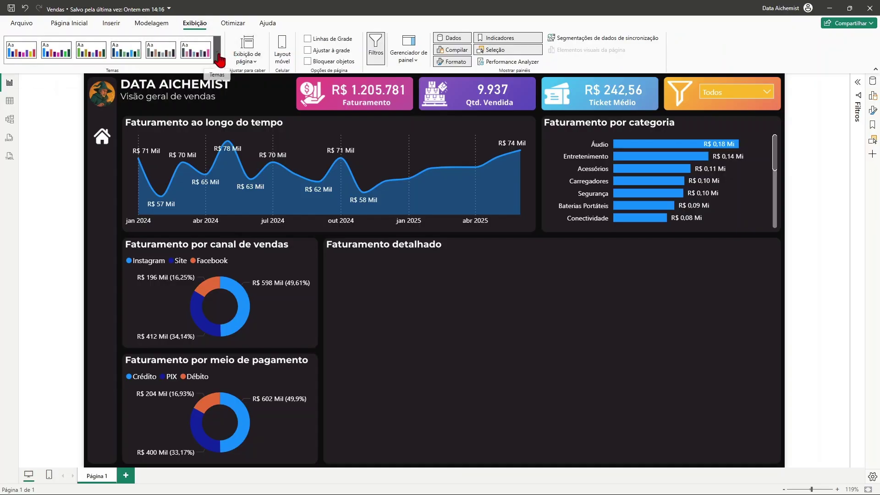
{"action": "left_click", "coordinate": [218, 56]}
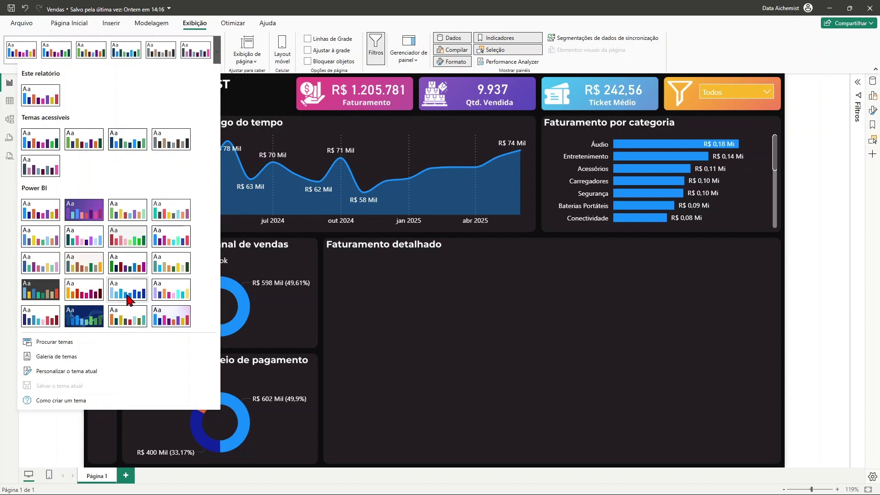
{"action": "left_click", "coordinate": [85, 372]}
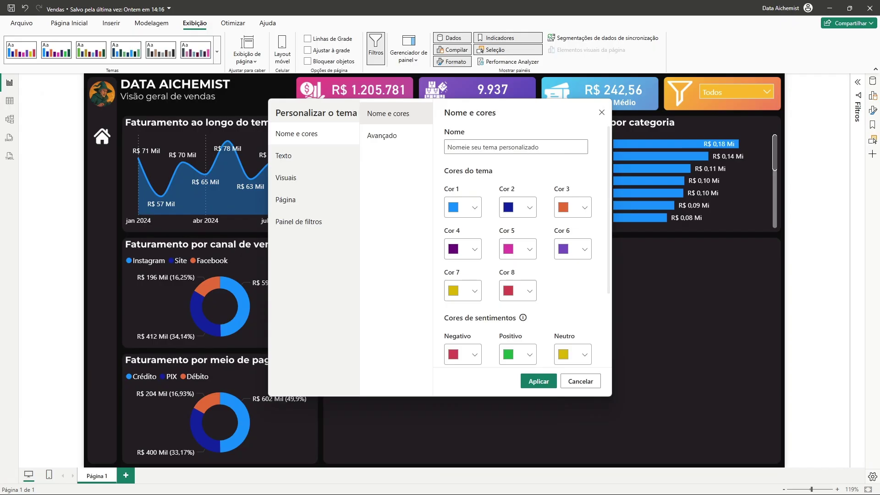
Set the theme colours Cor 1 to #EB4984 and Cor 2 to #845DC1.
{"action": "left_click", "coordinate": [474, 207]}
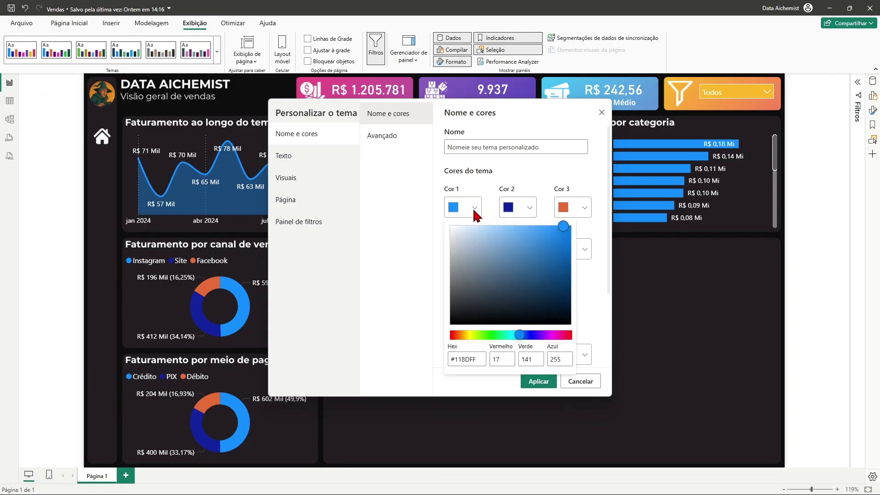
{"action": "triple_click", "coordinate": [478, 361]}
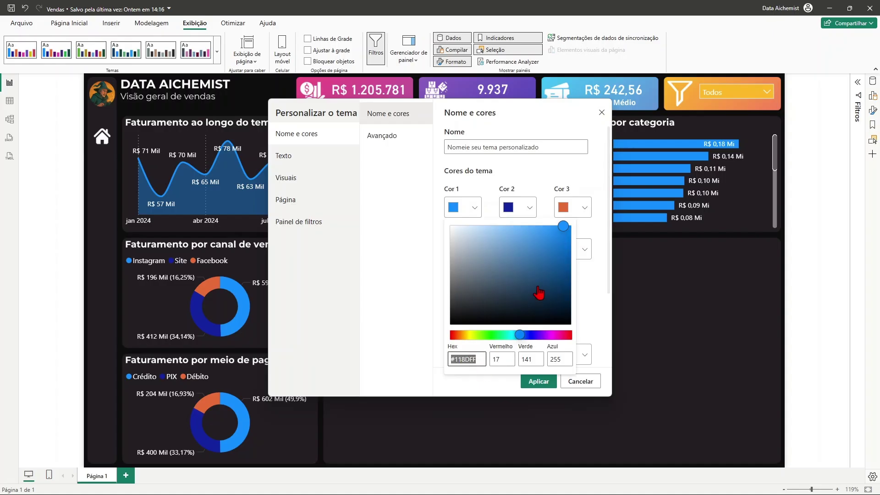
{"action": "type", "text": "#EB4984"}
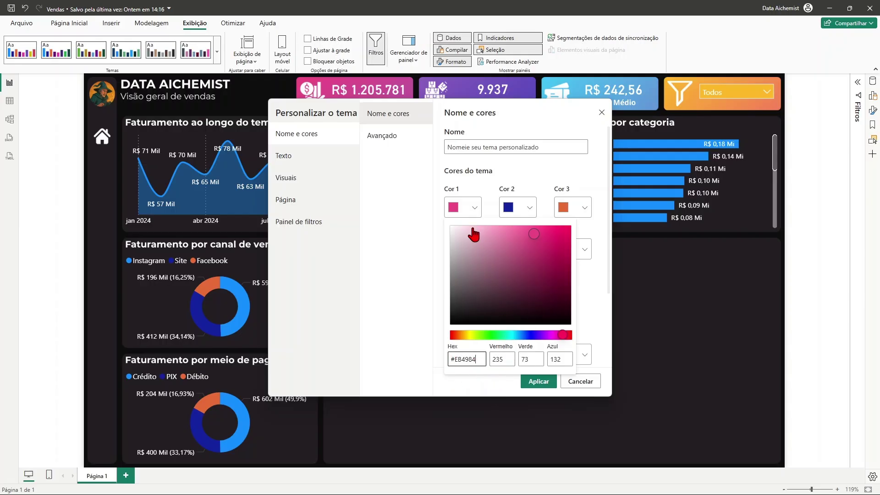
{"action": "left_click", "coordinate": [401, 242]}
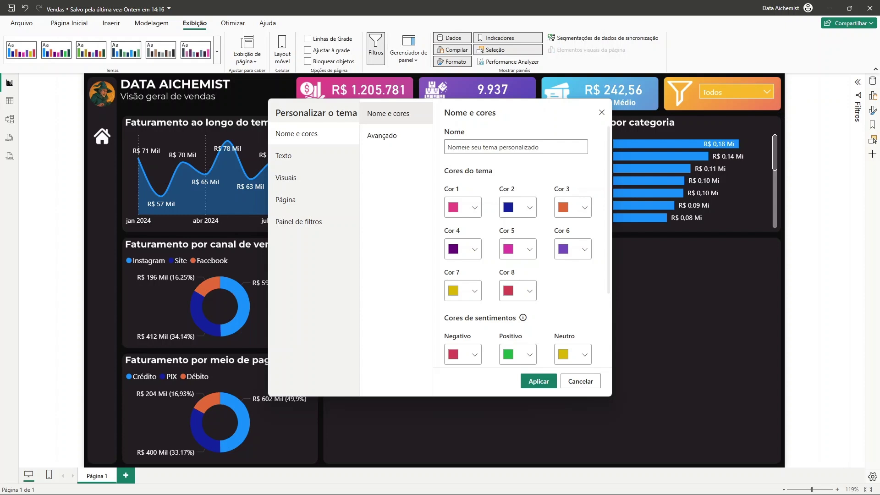
{"action": "left_click", "coordinate": [530, 209]}
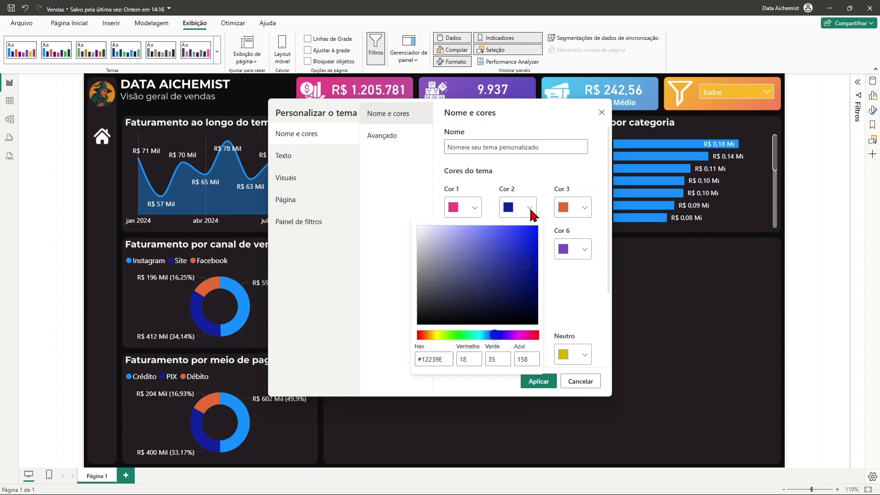
{"action": "left_click", "coordinate": [434, 359]}
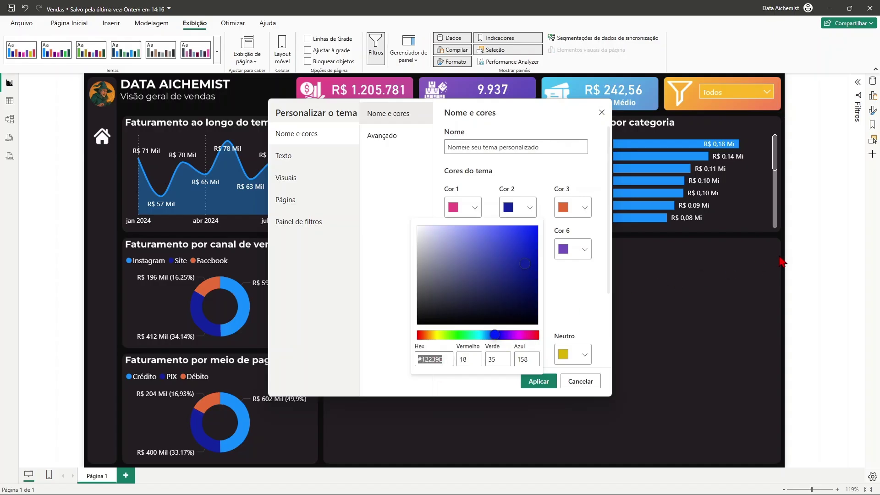
{"action": "type", "text": "#845DC1"}
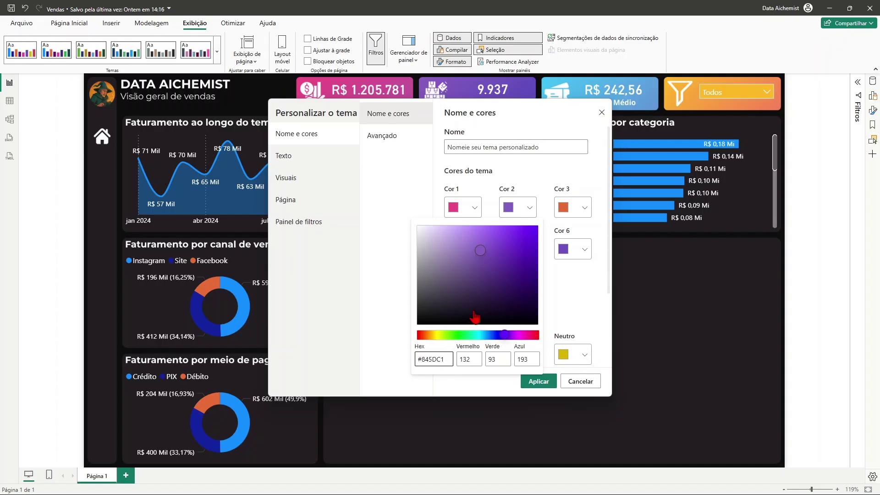
{"action": "left_click", "coordinate": [395, 281]}
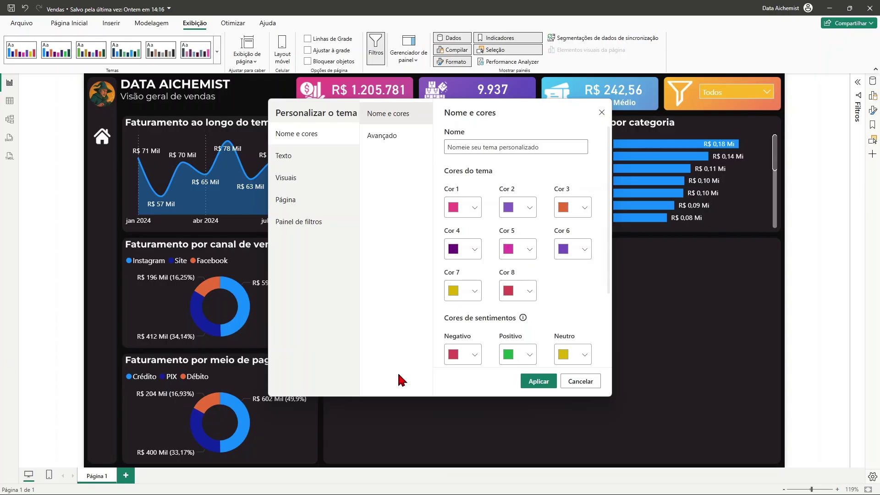
Set the theme colours Cor 3 to #46C5F3 and Cor 4 to #FDBA2B.
{"action": "left_click", "coordinate": [584, 208]}
{"action": "triple_click", "coordinate": [491, 359]}
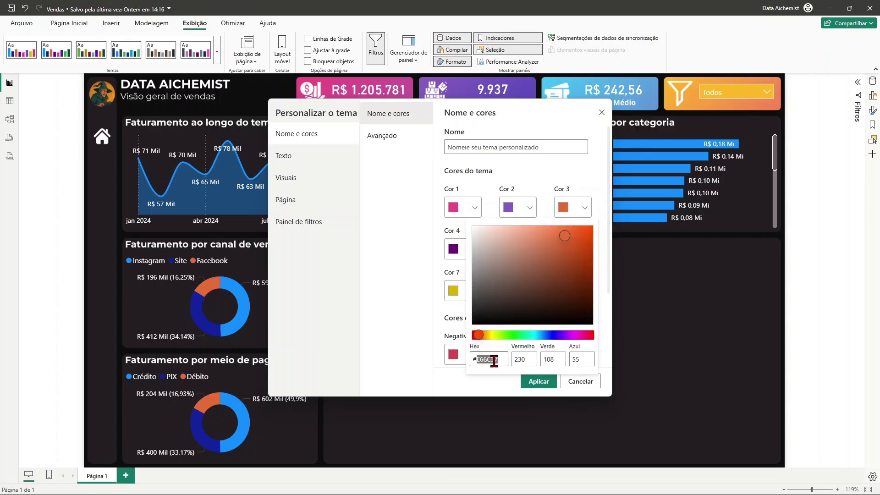
{"action": "type", "text": "#46C5F3"}
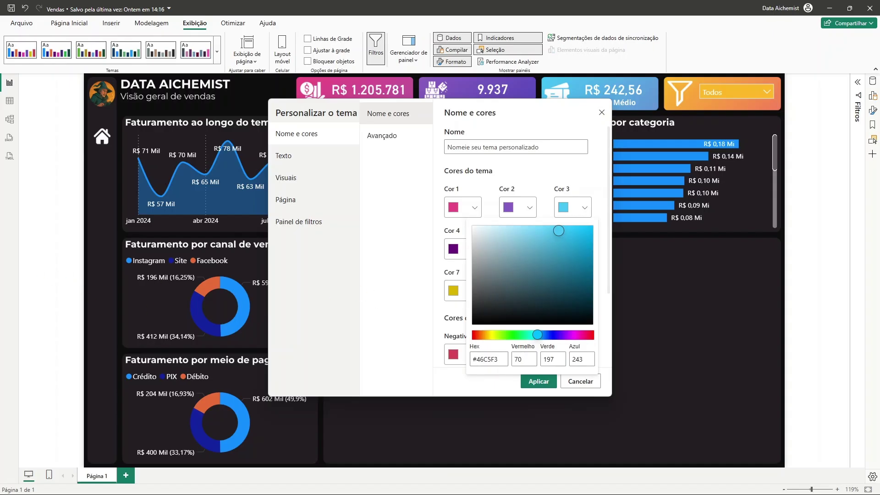
{"action": "left_click", "coordinate": [384, 243]}
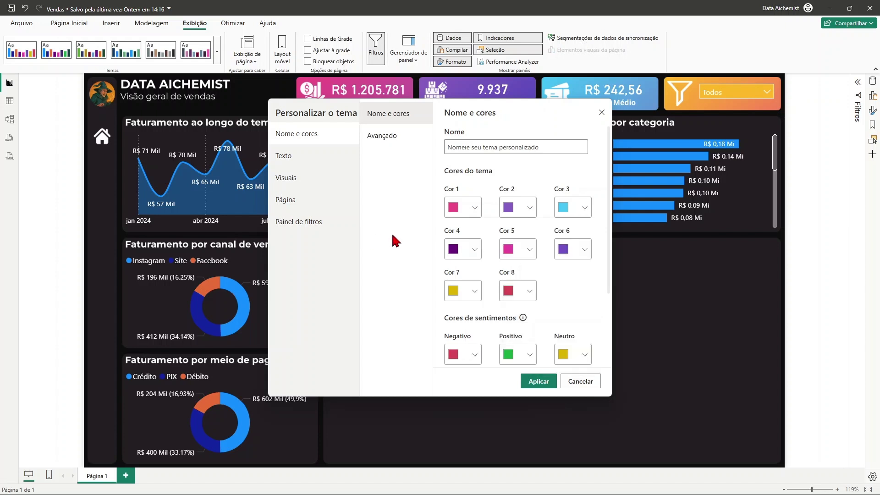
{"action": "left_click", "coordinate": [479, 256]}
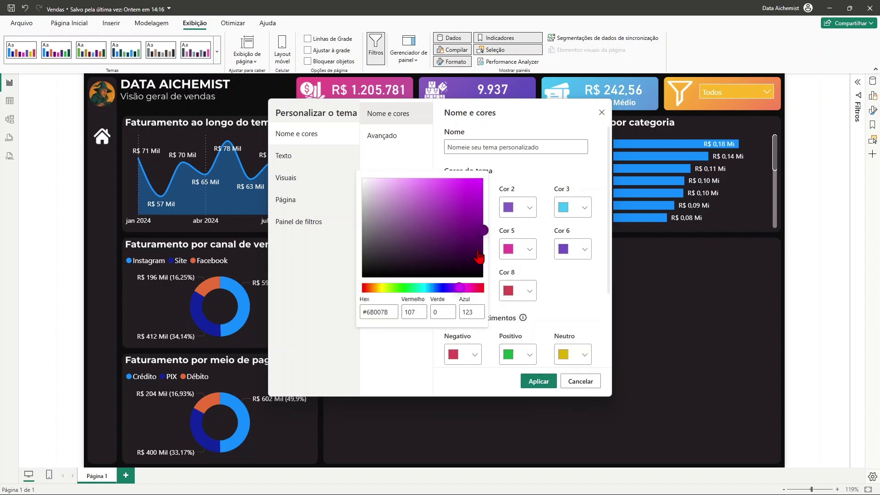
{"action": "triple_click", "coordinate": [389, 312]}
{"action": "type", "text": "#FDBA2B"}
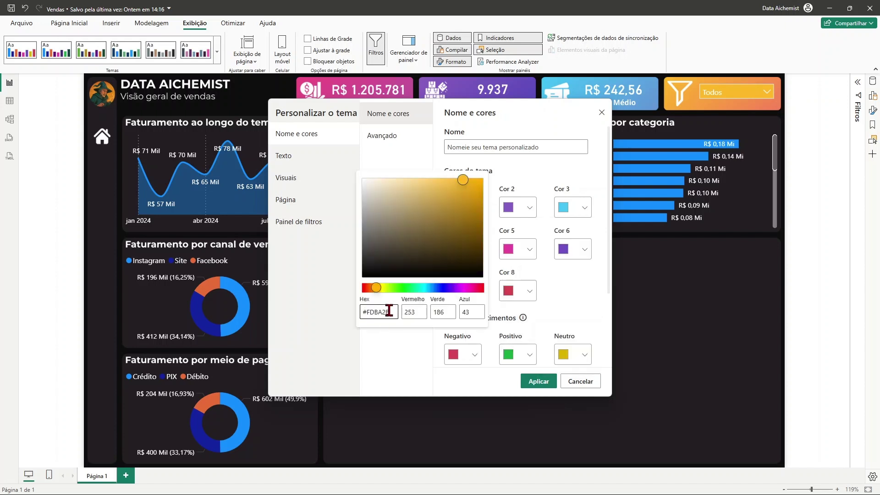
Apply the customized theme colours to the report.
{"action": "left_click", "coordinate": [396, 360]}
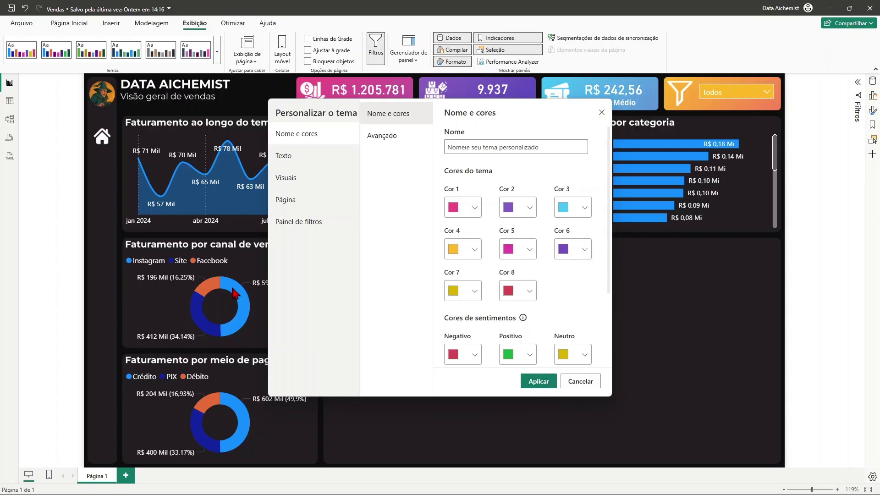
{"action": "left_click", "coordinate": [540, 383]}
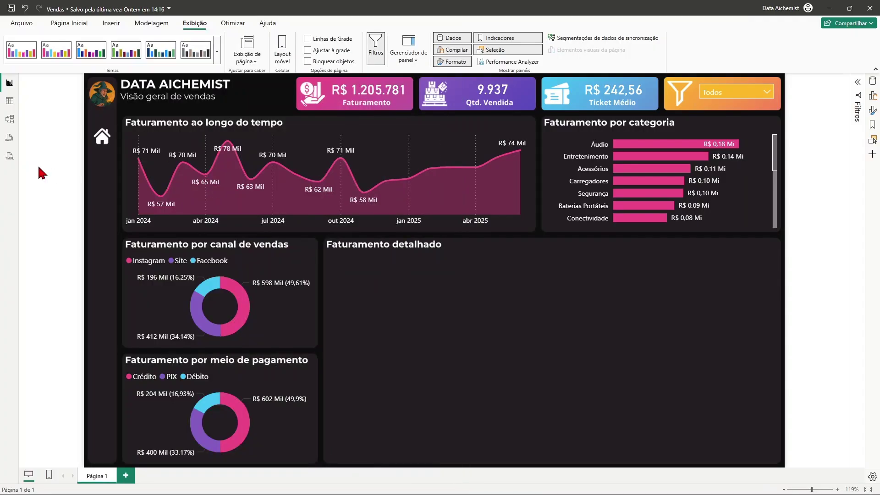
{"action": "left_click", "coordinate": [69, 24]}
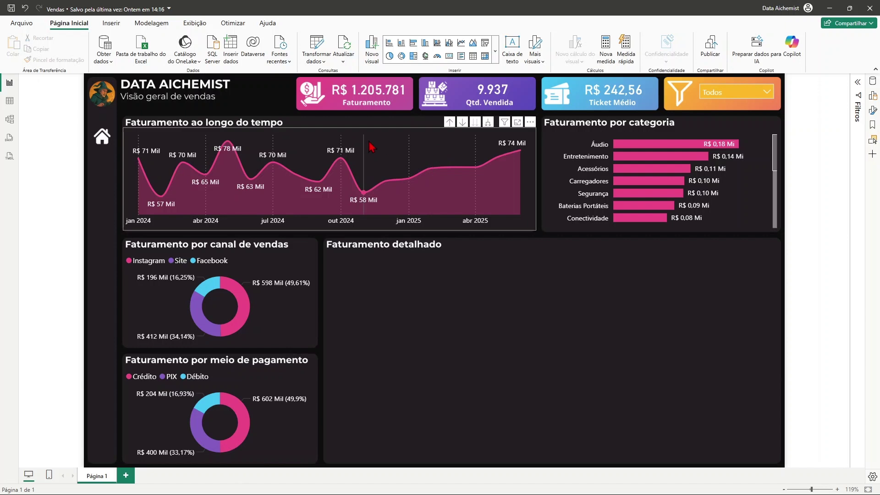
Set the line colour of the Faturamento ao longo do tempo area chart to the theme's purple.
{"action": "left_click", "coordinate": [389, 147]}
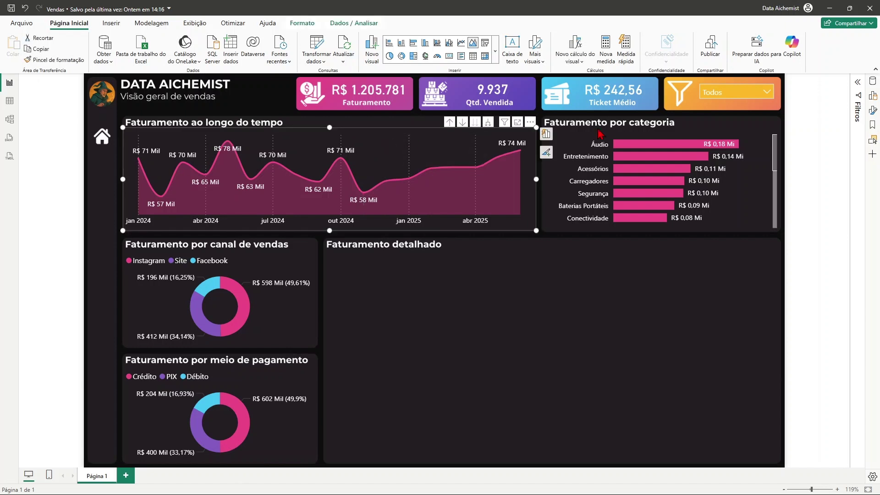
{"action": "left_click", "coordinate": [873, 112]}
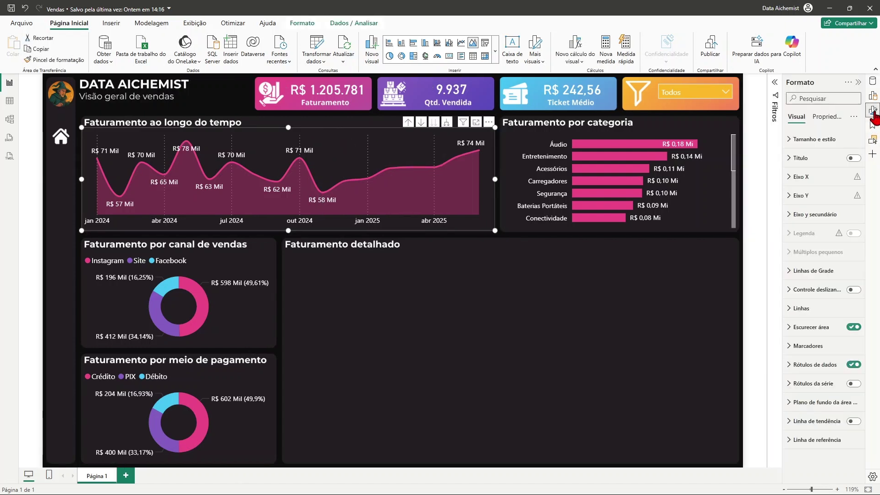
{"action": "left_click", "coordinate": [790, 308]}
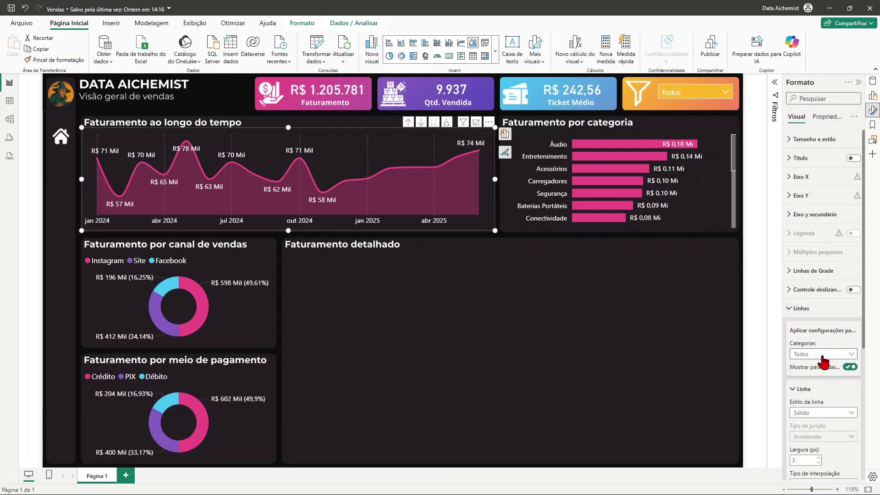
{"action": "scroll", "coordinate": [818, 357], "scroll_direction": "down", "scroll_amount": 3}
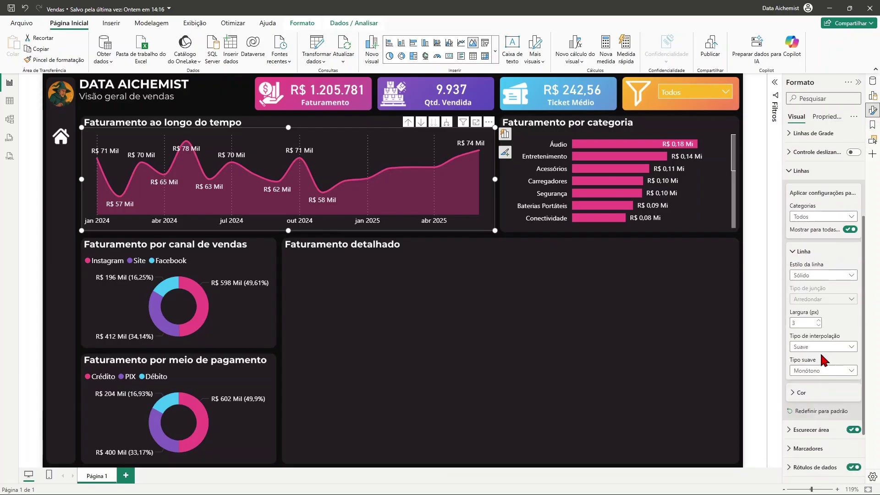
{"action": "left_click", "coordinate": [792, 395]}
{"action": "scroll", "coordinate": [812, 393], "scroll_direction": "down", "scroll_amount": 3}
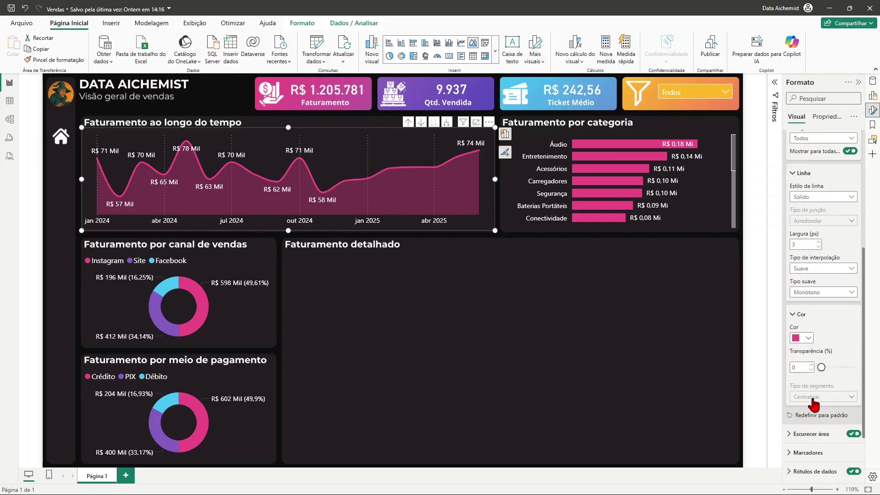
{"action": "left_click", "coordinate": [808, 326]}
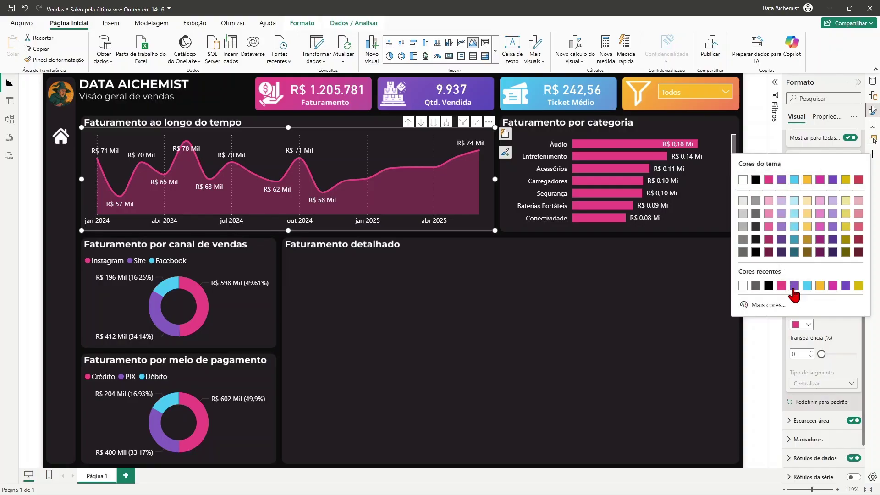
{"action": "left_click", "coordinate": [793, 287]}
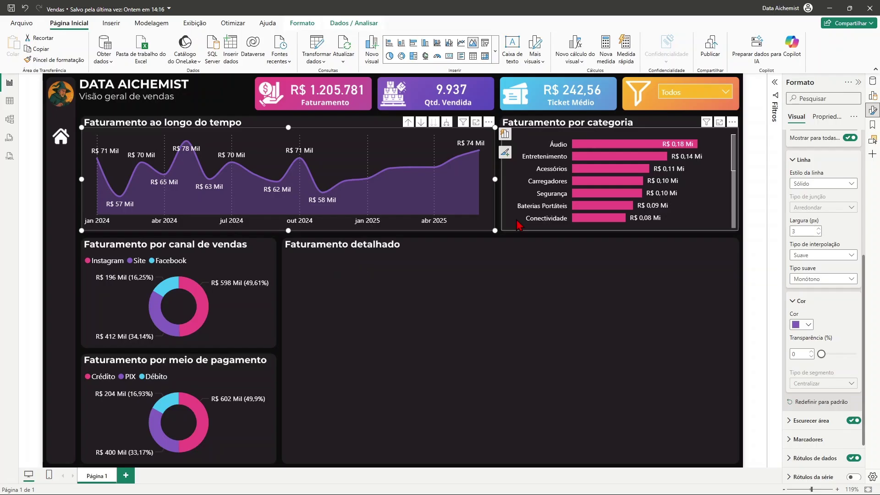
Try purple as the bar colour of the Faturamento por categoria chart, and restore the theme's pink.
{"action": "left_click", "coordinate": [519, 224]}
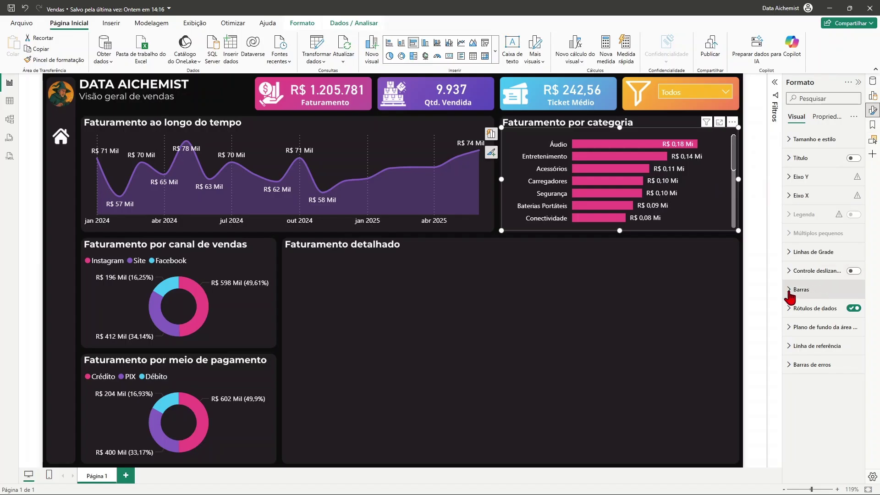
{"action": "left_click", "coordinate": [789, 296]}
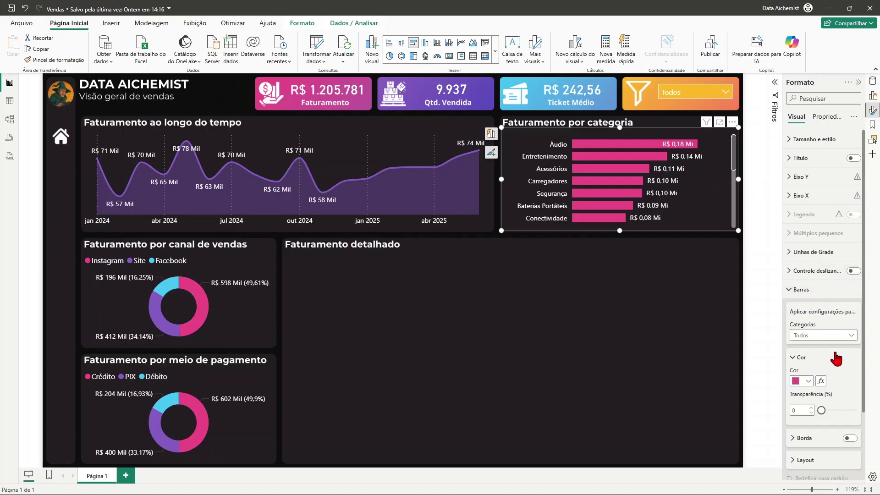
{"action": "scroll", "coordinate": [820, 353], "scroll_direction": "down", "scroll_amount": 1}
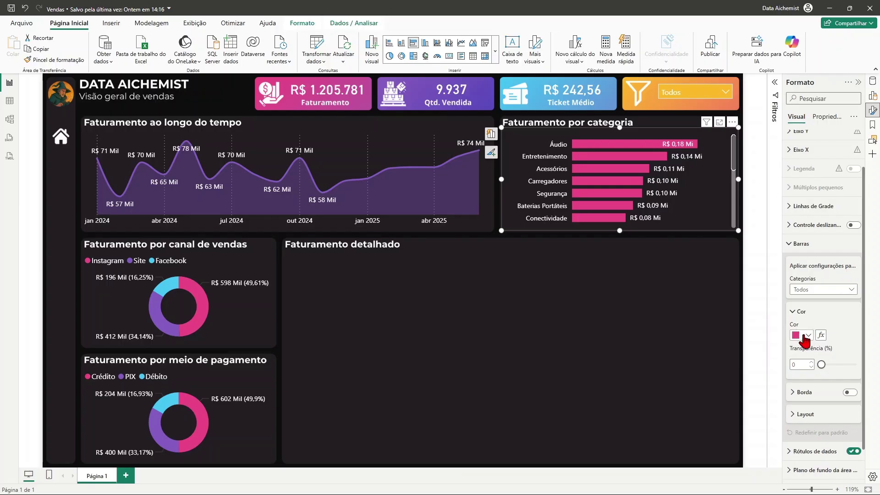
{"action": "left_click", "coordinate": [804, 336]}
{"action": "left_click", "coordinate": [743, 296]}
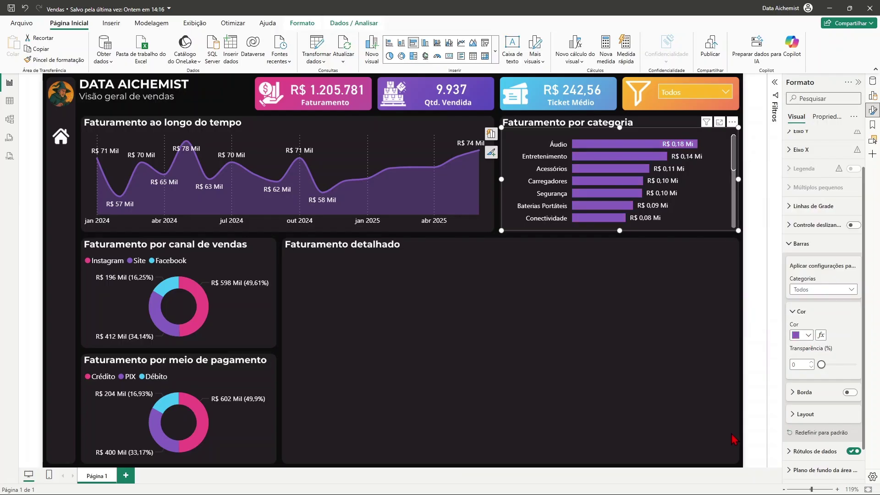
{"action": "left_click", "coordinate": [807, 336]}
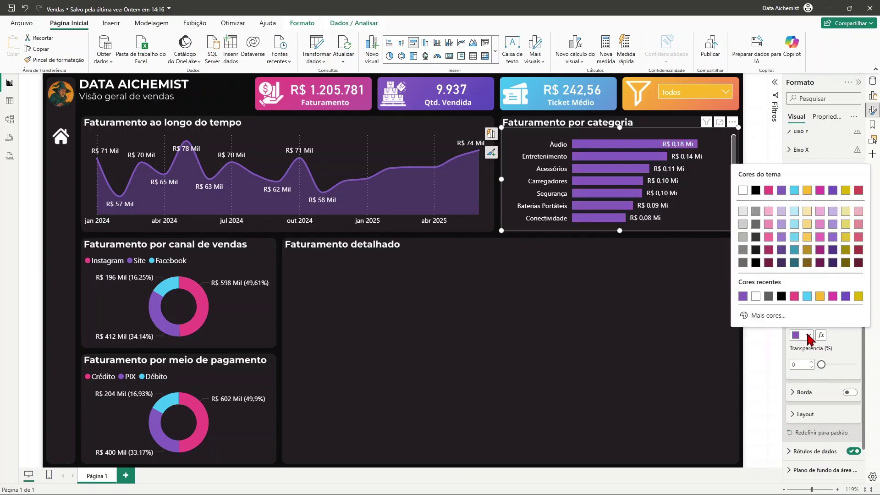
{"action": "left_click", "coordinate": [795, 297]}
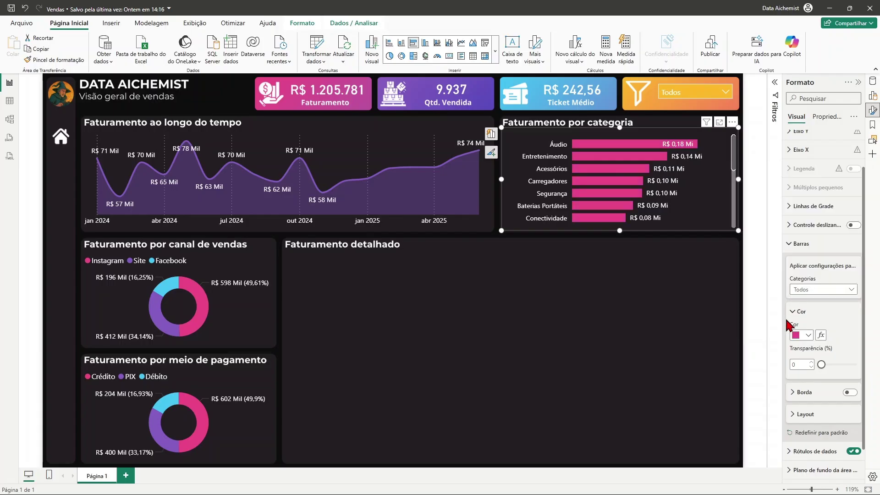
Open conditional formatting for the category chart's bar colour, with Gradiente as the format style.
{"action": "left_click", "coordinate": [821, 335]}
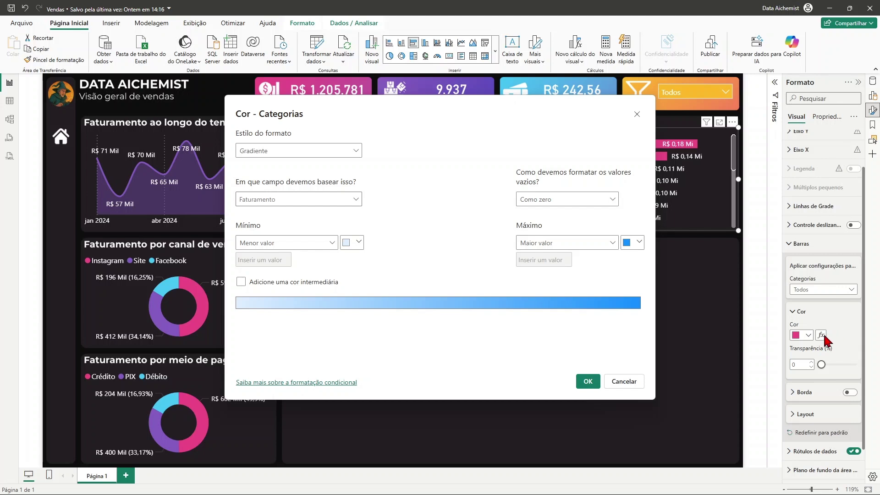
{"action": "left_click", "coordinate": [641, 384]}
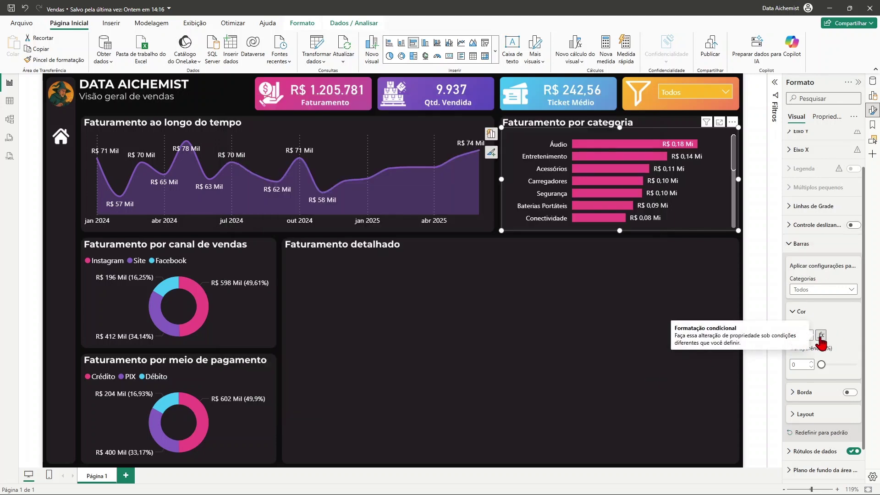
{"action": "left_click", "coordinate": [821, 336]}
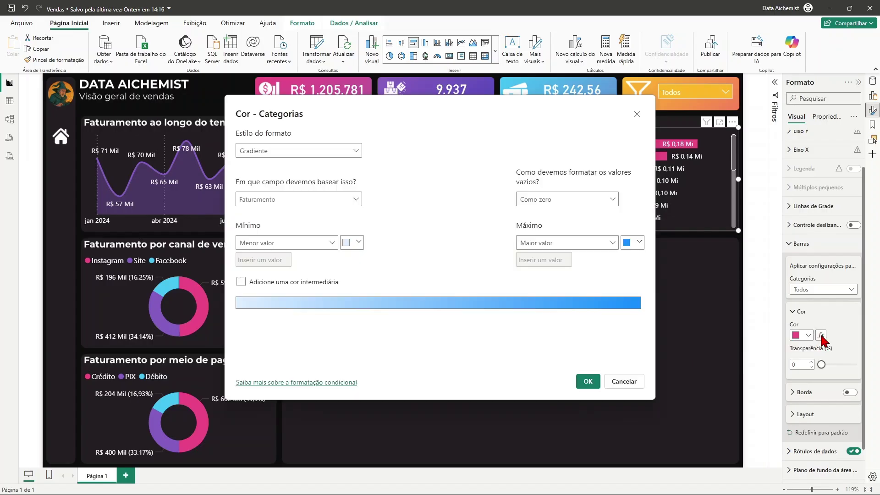
{"action": "left_click_drag", "start_coordinate": [465, 112], "coordinate": [293, 158]}
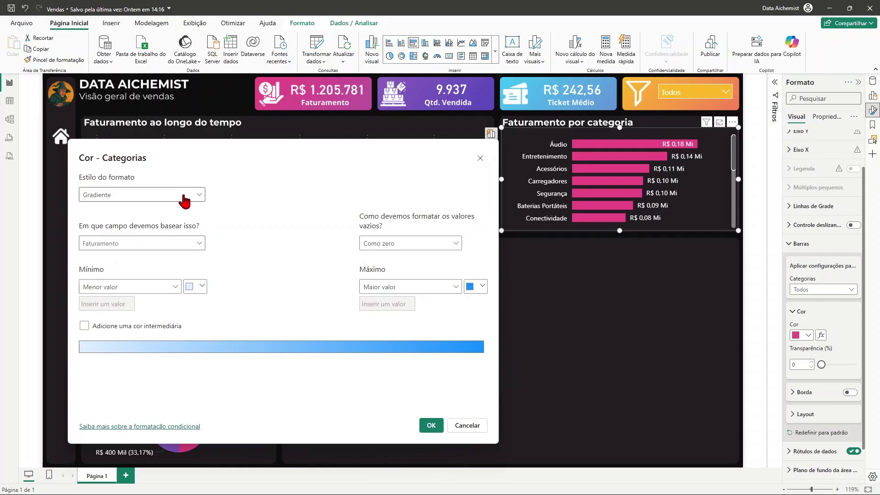
{"action": "left_click", "coordinate": [143, 196]}
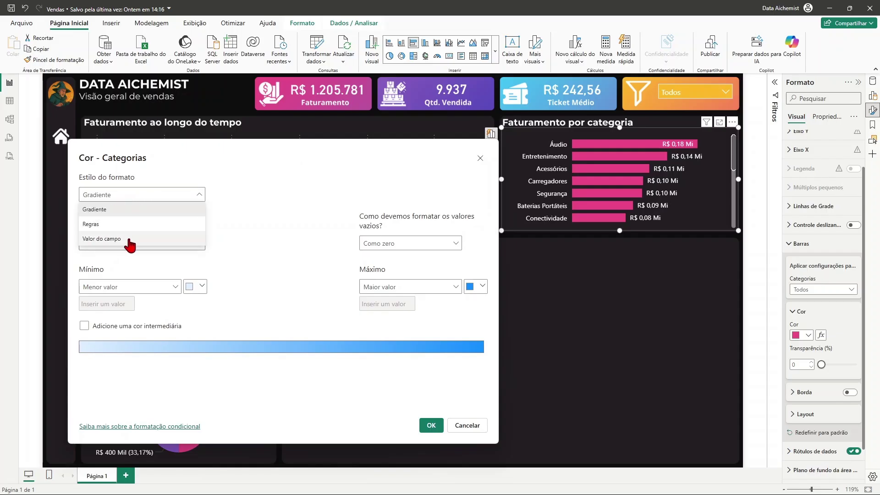
{"action": "left_click", "coordinate": [134, 213]}
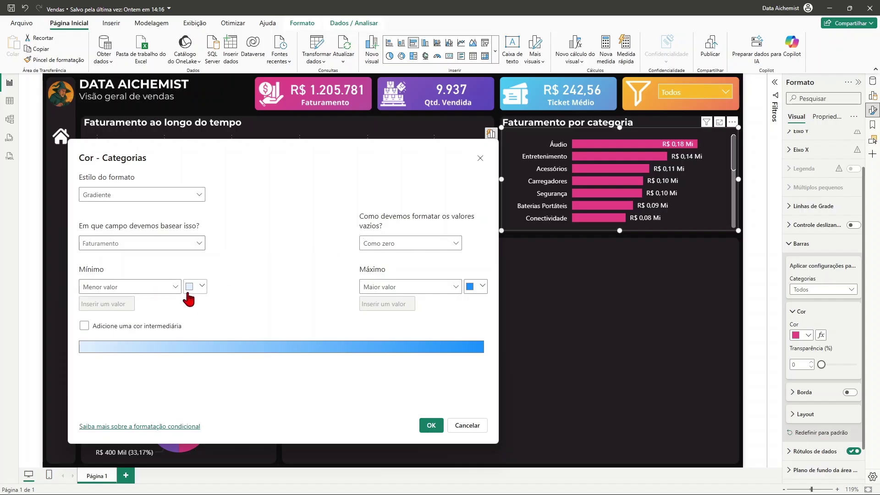
Set the gradient's minimum colour to the theme's pink and its maximum to purple #744EC2, and apply it to the bars.
{"action": "left_click", "coordinate": [199, 288]}
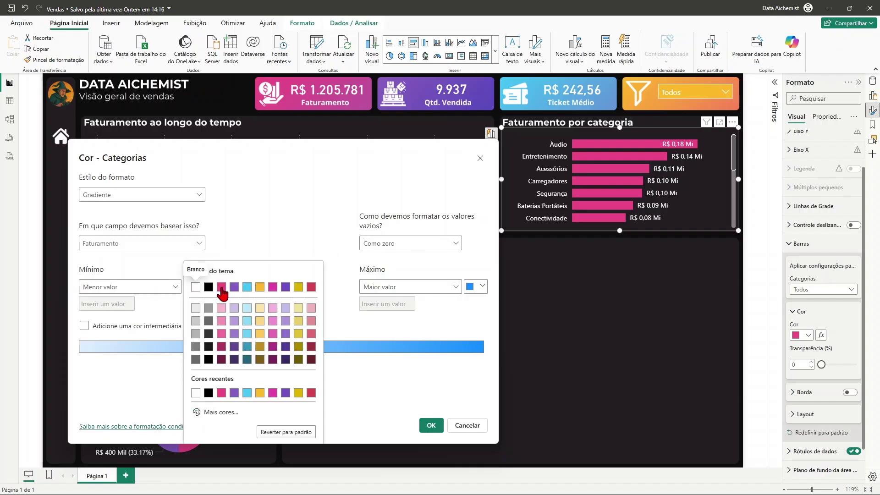
{"action": "left_click", "coordinate": [221, 288]}
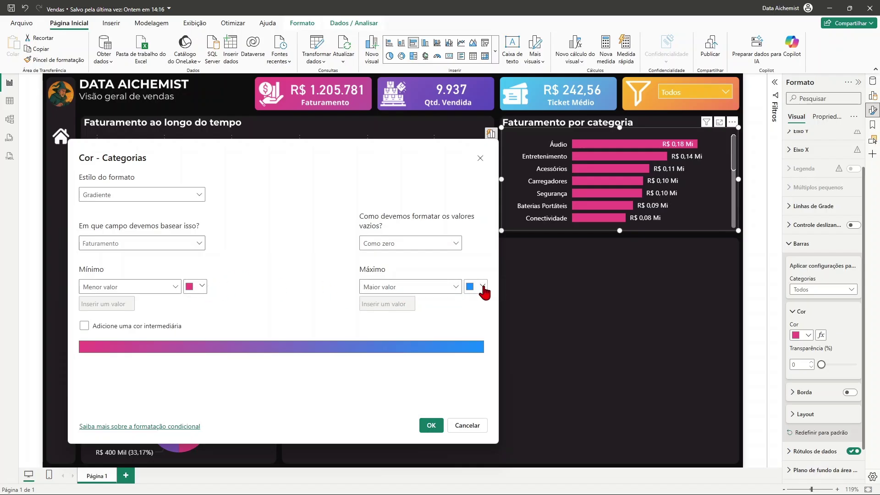
{"action": "left_click", "coordinate": [483, 286]}
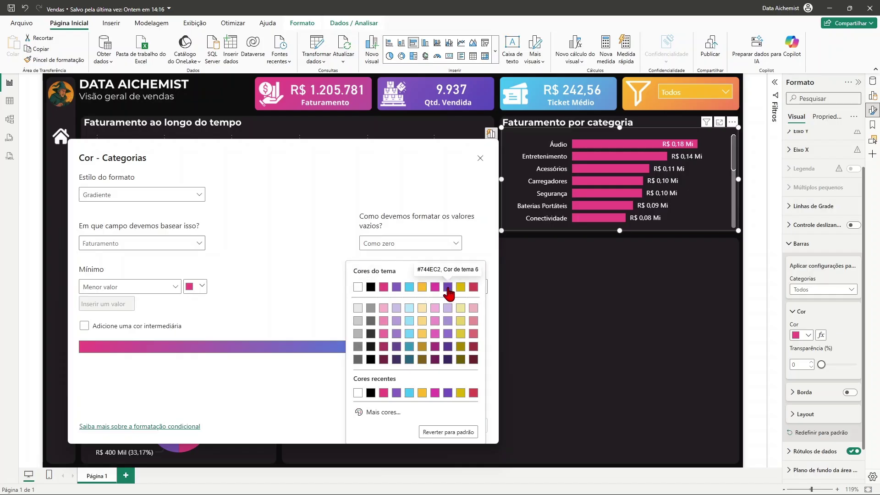
{"action": "left_click", "coordinate": [447, 287]}
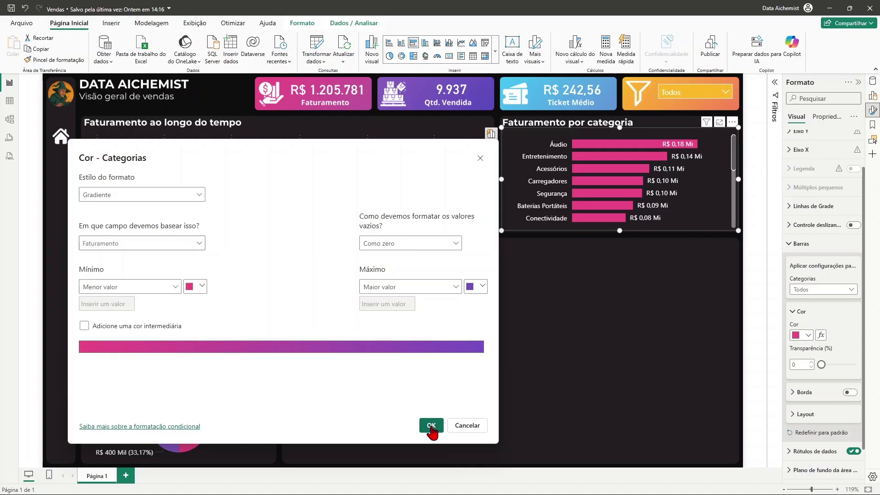
{"action": "left_click", "coordinate": [431, 425]}
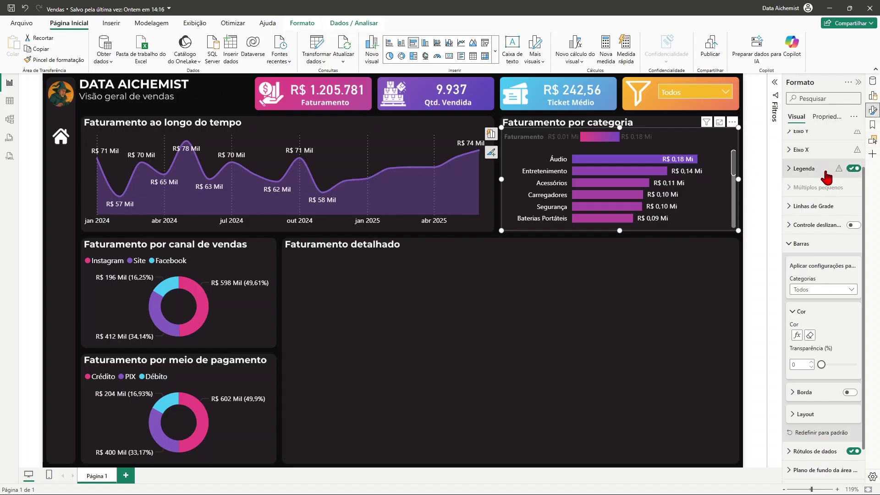
Turn off the legend of the Faturamento por categoria chart and collapse the Formato pane.
{"action": "scroll", "coordinate": [826, 181], "scroll_direction": "up", "scroll_amount": 1}
{"action": "scroll", "coordinate": [826, 180], "scroll_direction": "up", "scroll_amount": 1}
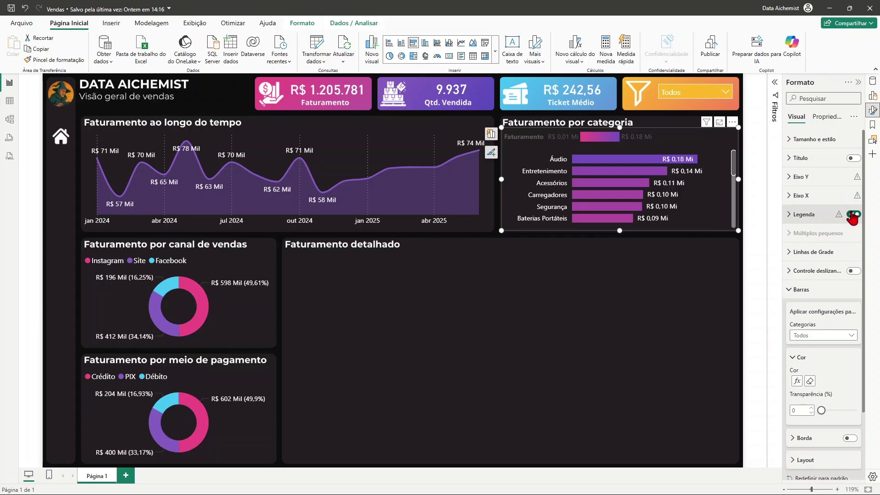
{"action": "left_click", "coordinate": [853, 214]}
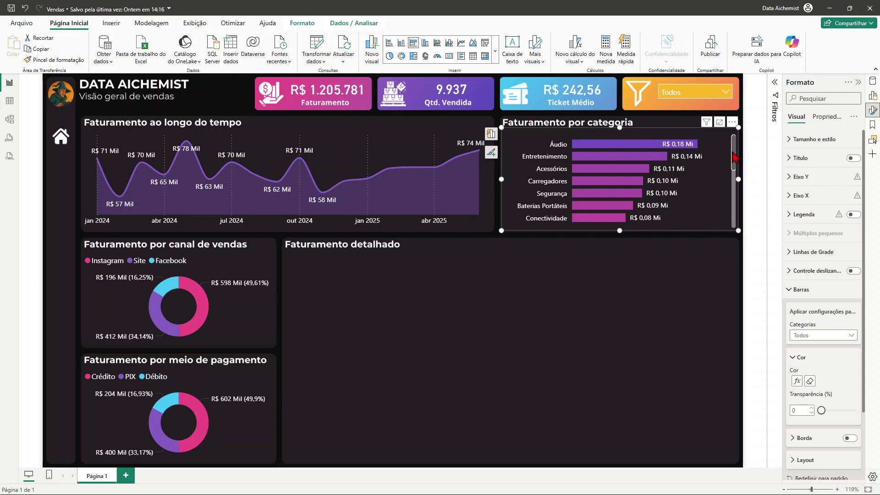
{"action": "mouse_move", "coordinate": [733, 158]}
{"action": "left_mouse_down"}
{"action": "mouse_move", "coordinate": [729, 218]}
{"action": "mouse_move", "coordinate": [733, 158]}
{"action": "left_mouse_up"}
{"action": "left_click", "coordinate": [858, 82]}
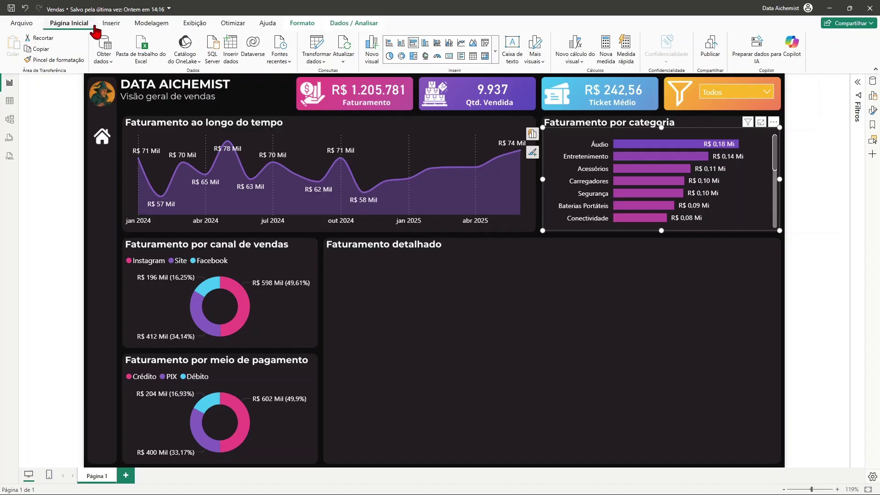
Insert the image Site branco.png from the Ícones folder of Dashboard Vendas into the report page.
{"action": "left_click", "coordinate": [112, 29]}
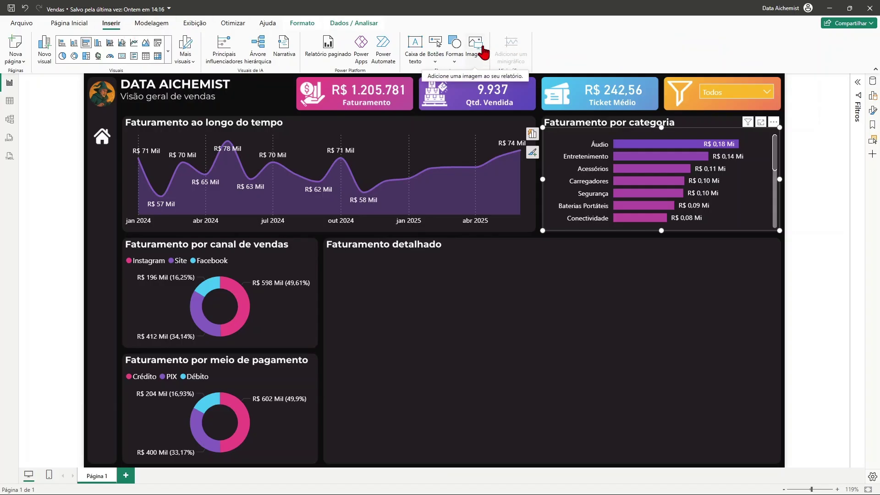
{"action": "left_click", "coordinate": [479, 55]}
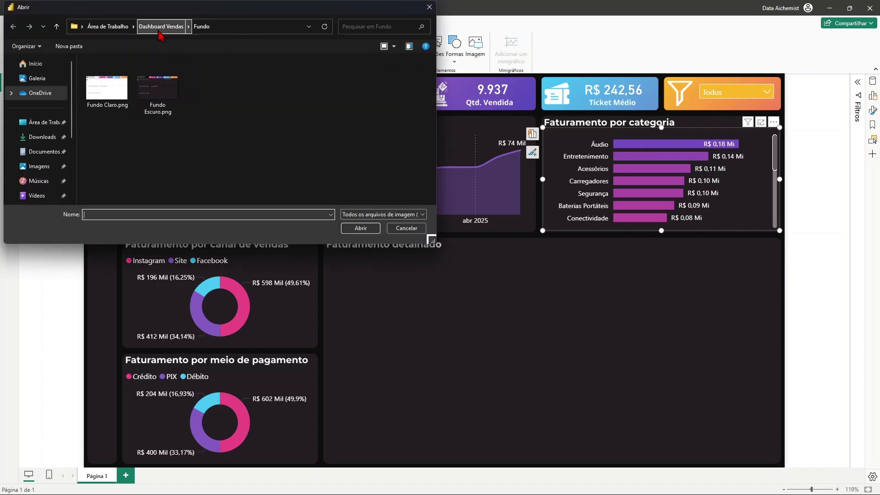
{"action": "left_click", "coordinate": [162, 27]}
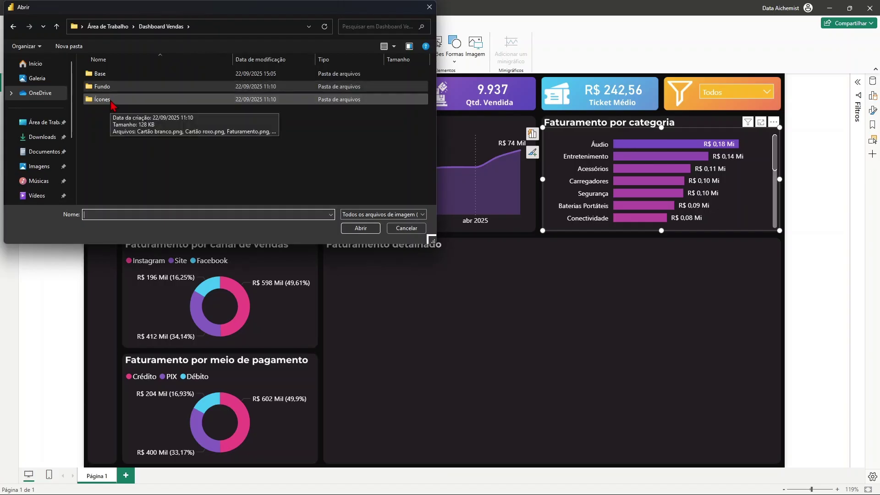
{"action": "double_click", "coordinate": [102, 99]}
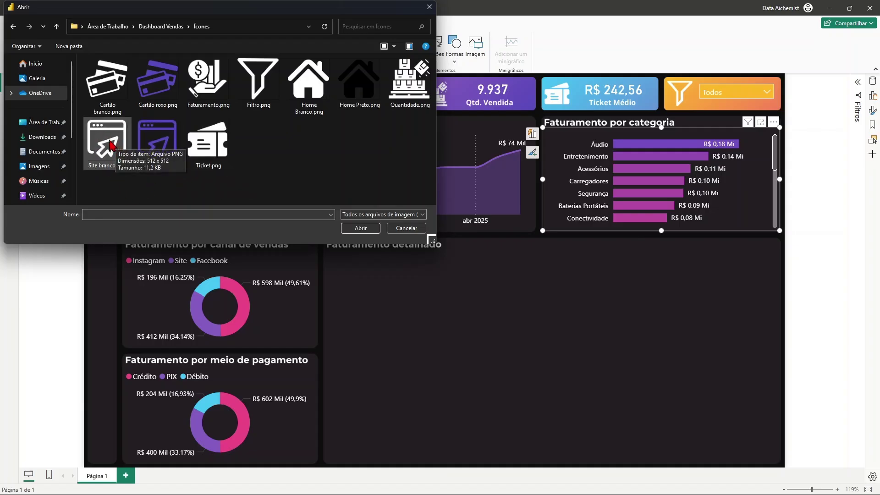
{"action": "left_click", "coordinate": [109, 136]}
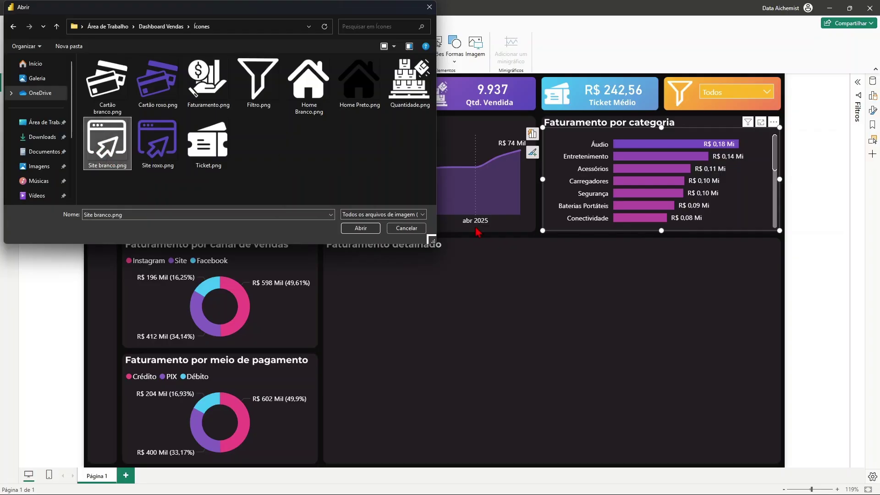
{"action": "left_click", "coordinate": [369, 230]}
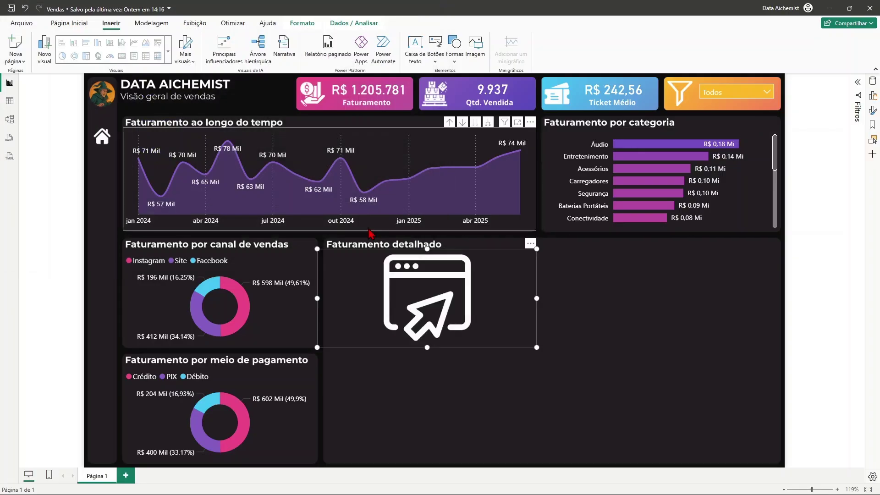
Shrink the white site icon and centre it in the hole of the Faturamento por canal de vendas donut.
{"action": "left_click_drag", "start_coordinate": [316, 248], "coordinate": [447, 295]}
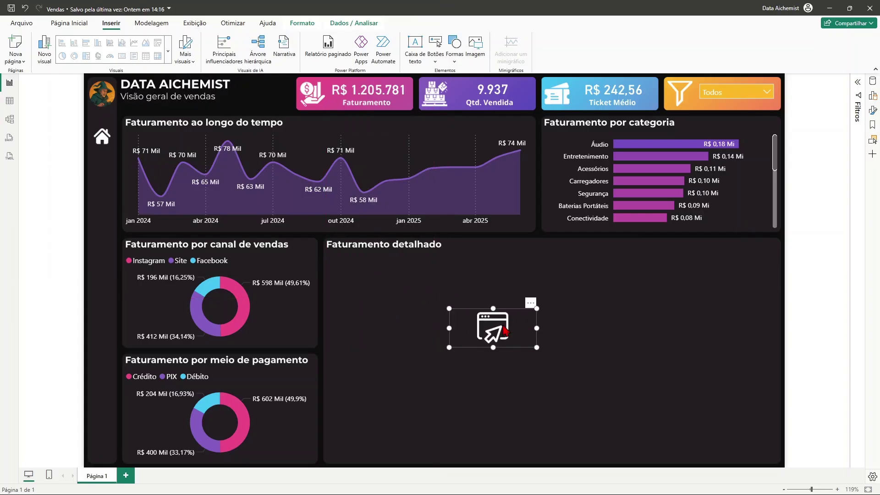
{"action": "left_click_drag", "start_coordinate": [504, 330], "coordinate": [522, 311]}
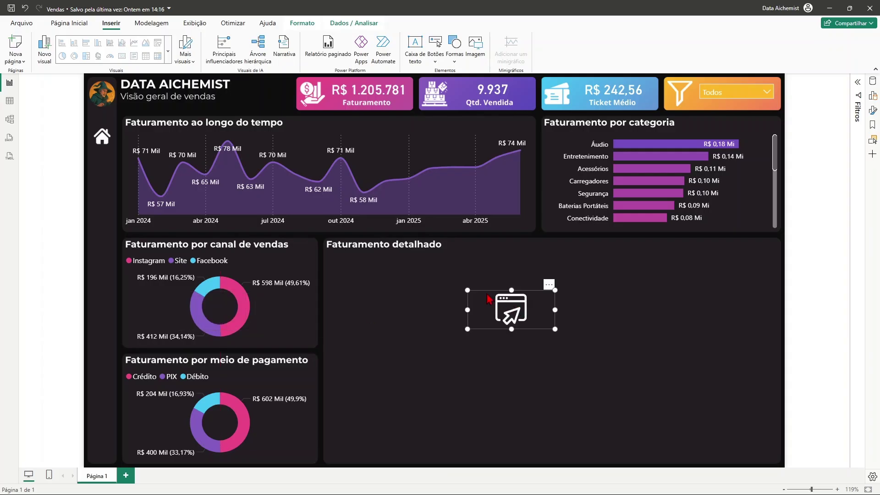
{"action": "left_click_drag", "start_coordinate": [466, 290], "coordinate": [226, 314]}
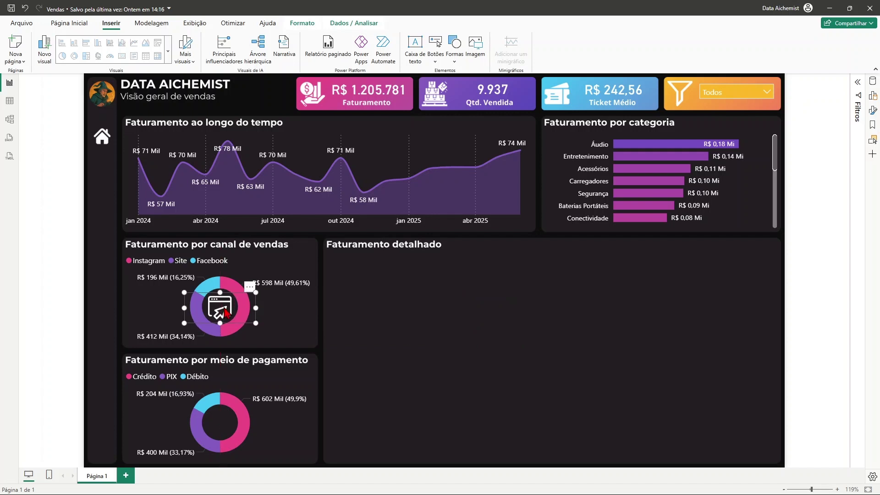
{"action": "left_click", "coordinate": [51, 260]}
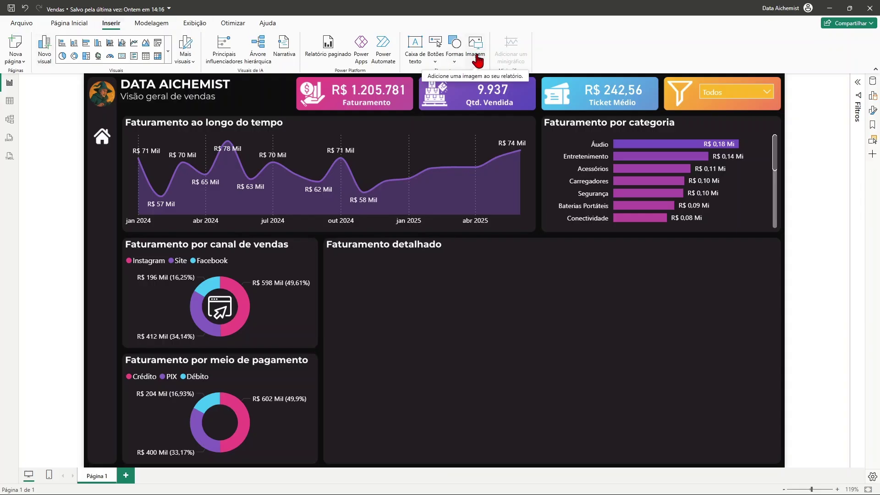
Insert the image Cartão branco.png from the Ícones folder into the report page.
{"action": "left_click", "coordinate": [476, 56]}
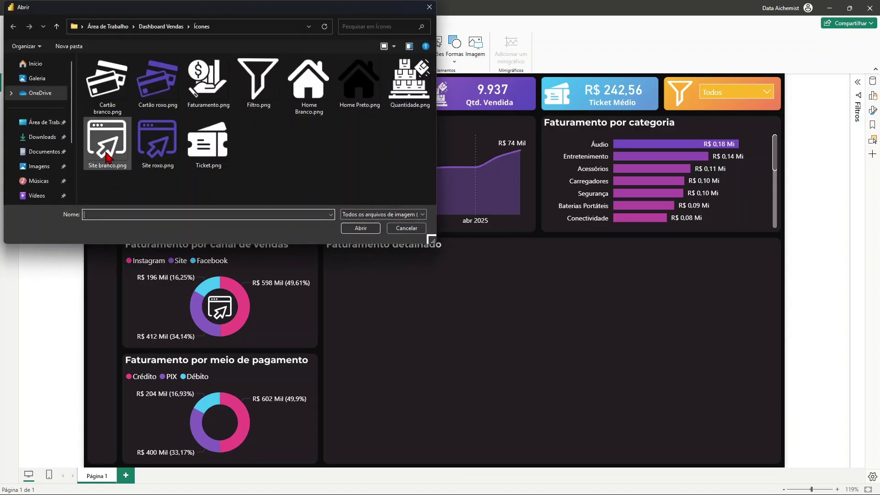
{"action": "left_click", "coordinate": [118, 94]}
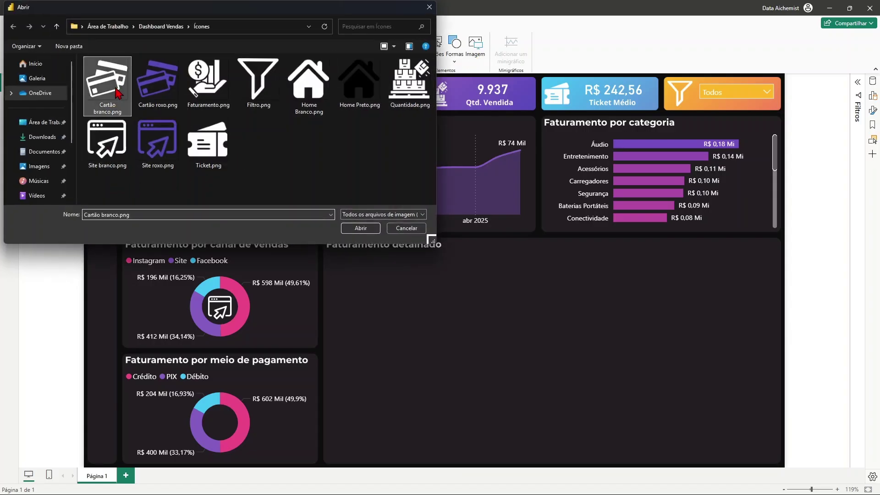
{"action": "left_click", "coordinate": [361, 229]}
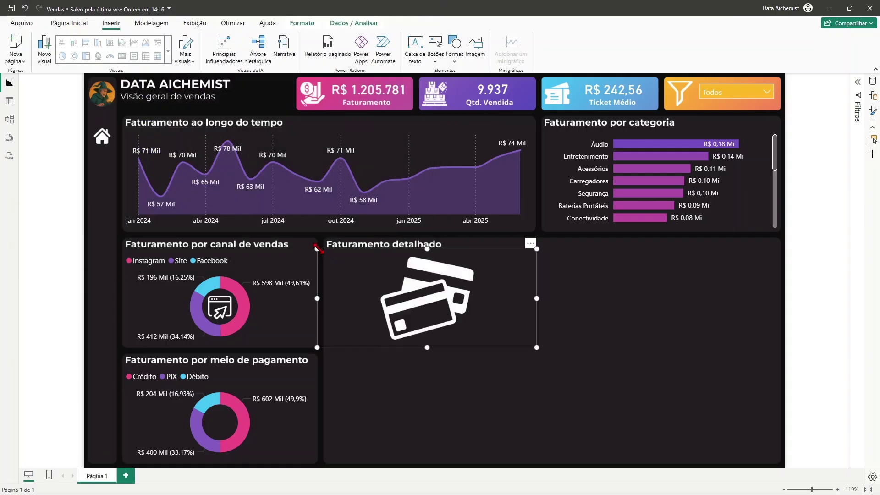
Shrink the white card icon to fit and centre it in the hole of the Faturamento por meio de pagamento donut.
{"action": "left_click_drag", "start_coordinate": [316, 248], "coordinate": [460, 321]}
{"action": "left_click_drag", "start_coordinate": [502, 340], "coordinate": [226, 433]}
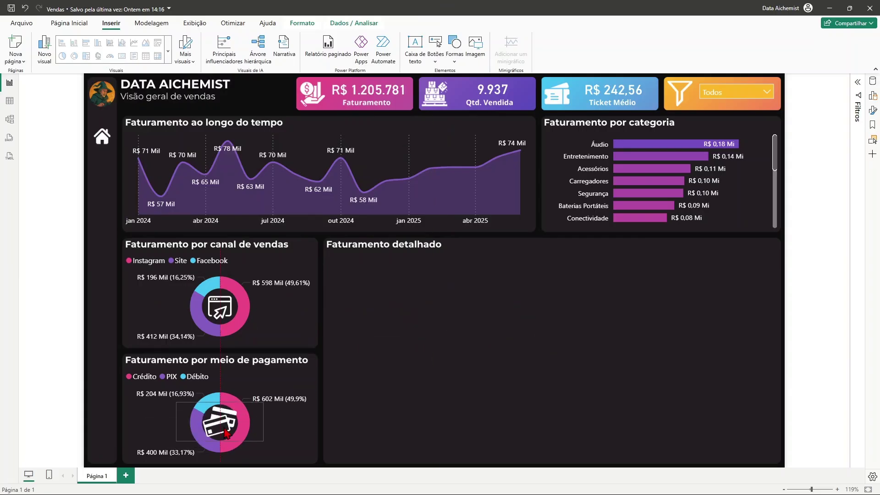
{"action": "key", "text": "ctrl+z"}
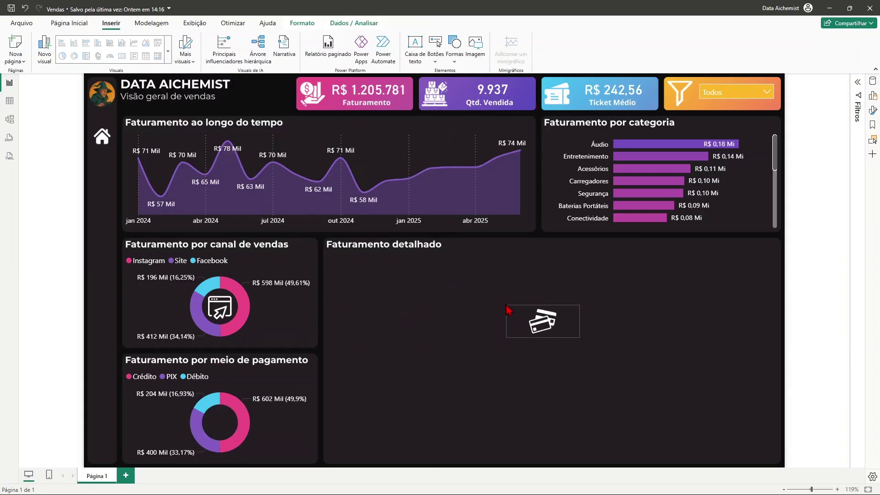
{"action": "left_click_drag", "start_coordinate": [555, 323], "coordinate": [470, 367]}
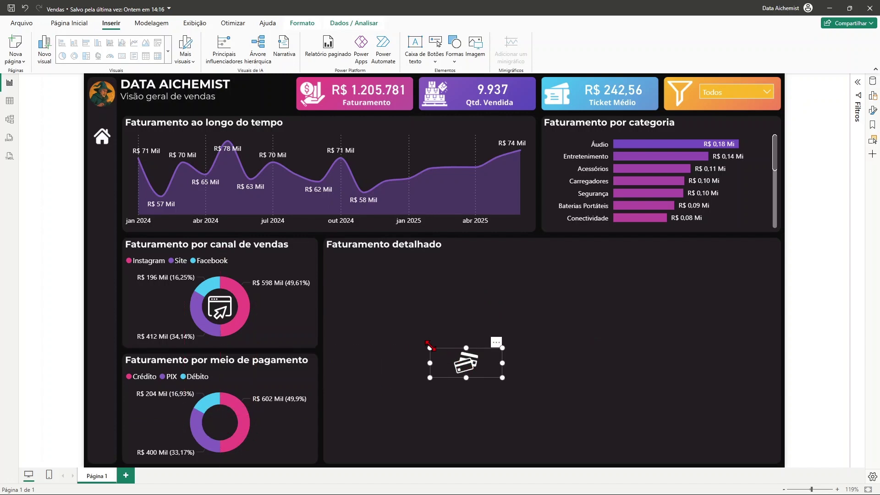
{"action": "mouse_move", "coordinate": [427, 344]}
{"action": "left_mouse_down"}
{"action": "mouse_move", "coordinate": [428, 353]}
{"action": "mouse_move", "coordinate": [466, 368]}
{"action": "mouse_move", "coordinate": [431, 356]}
{"action": "left_mouse_up"}
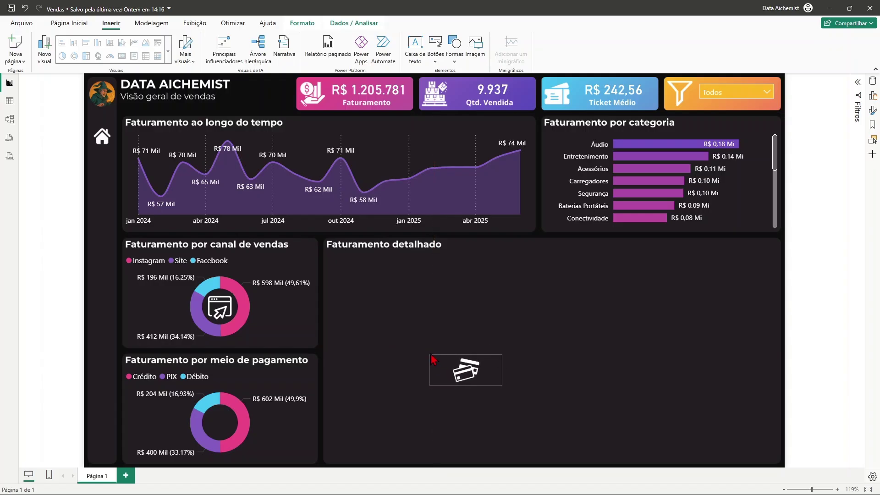
{"action": "left_click_drag", "start_coordinate": [434, 360], "coordinate": [428, 357]}
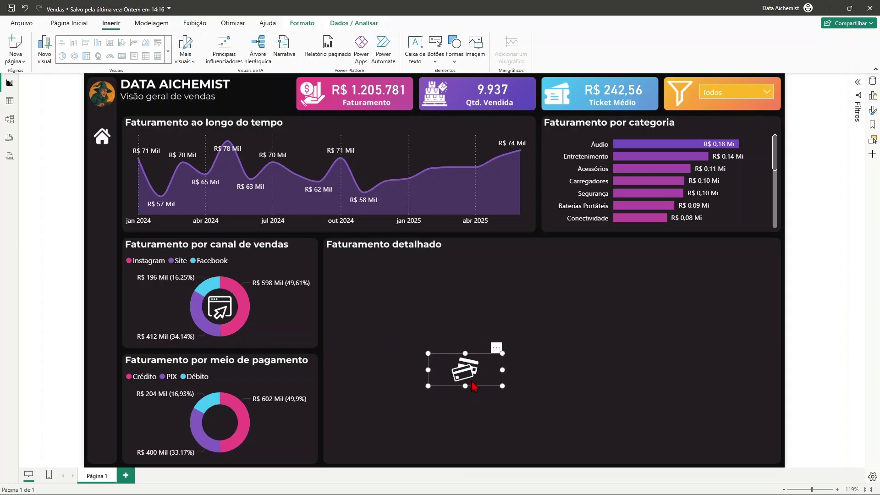
{"action": "left_click_drag", "start_coordinate": [471, 380], "coordinate": [226, 434]}
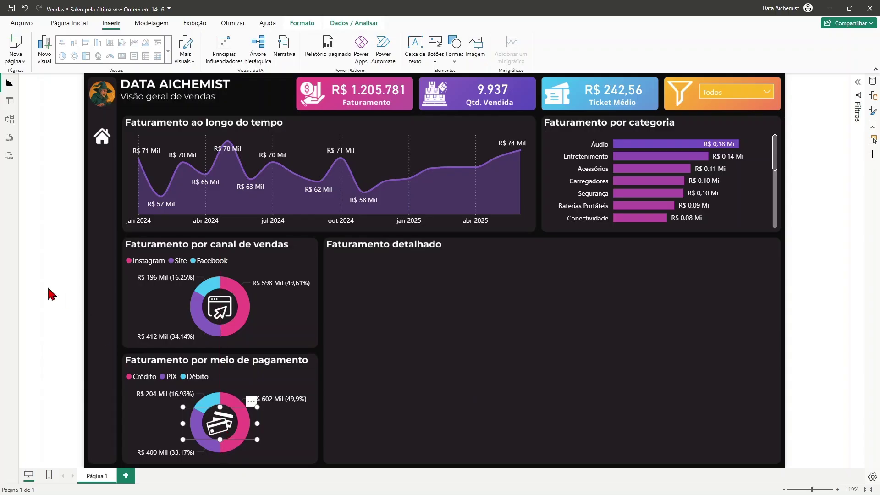
{"action": "left_click", "coordinate": [24, 297]}
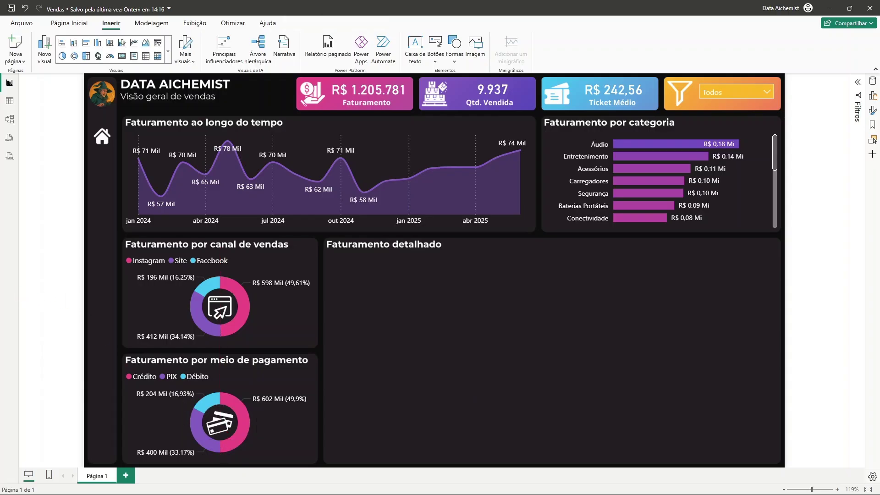